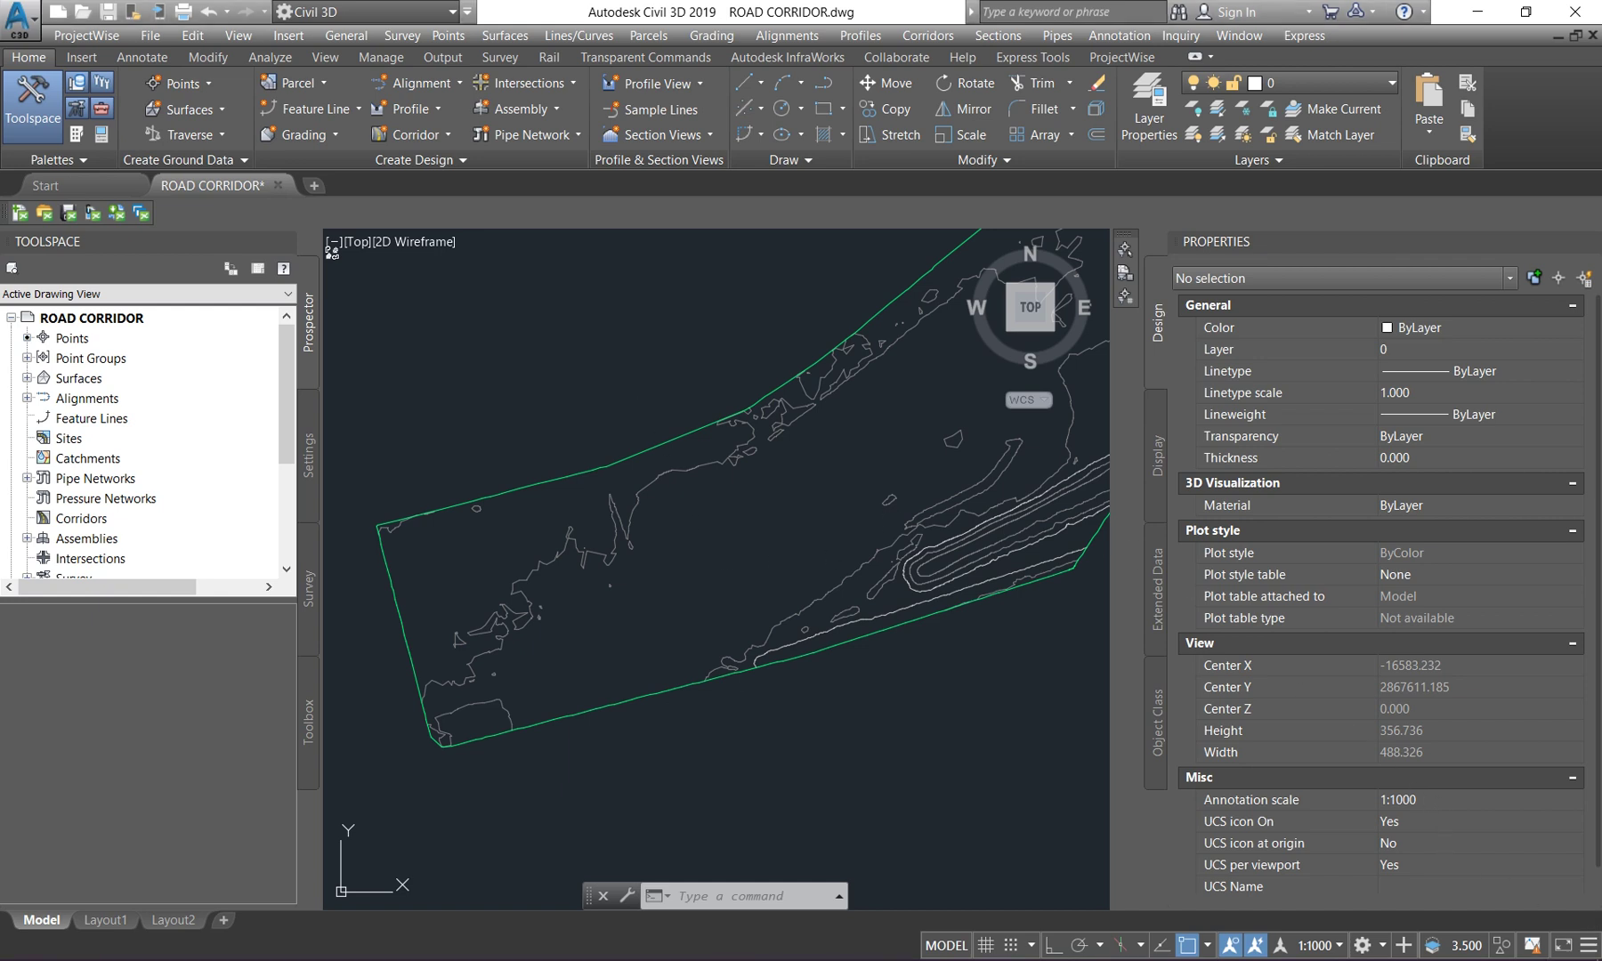
- Create a new assembly named road, keeping the Other type, Universal Style and Assembly code set style
scroll(631, 489, "down", 2)
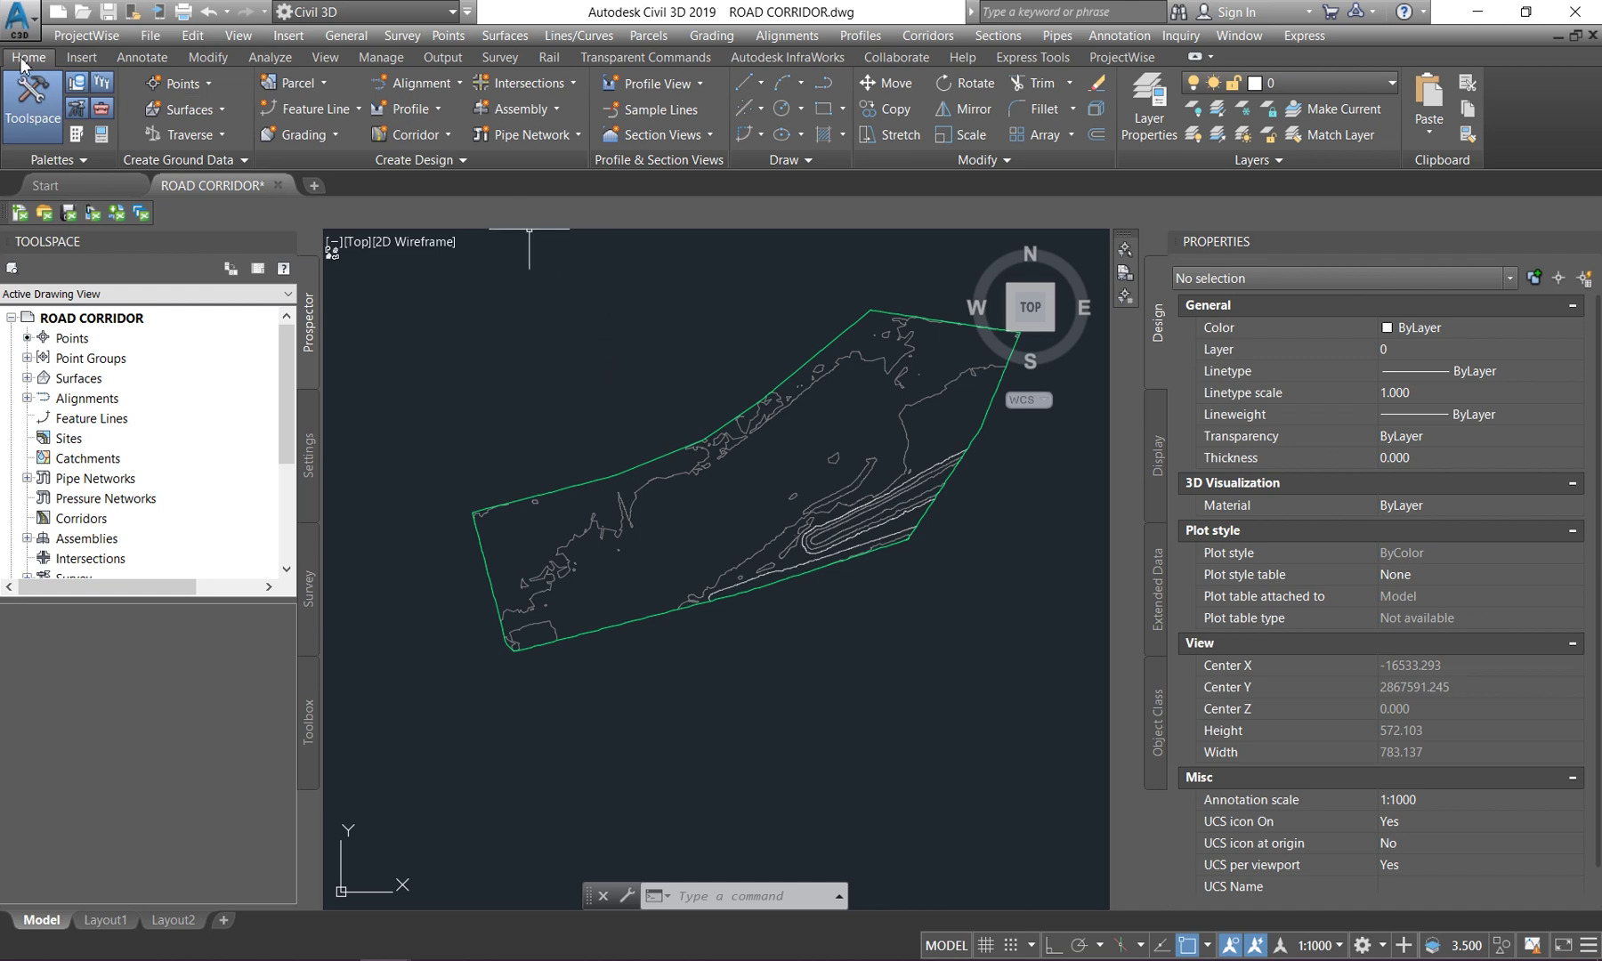
left_click(527, 109)
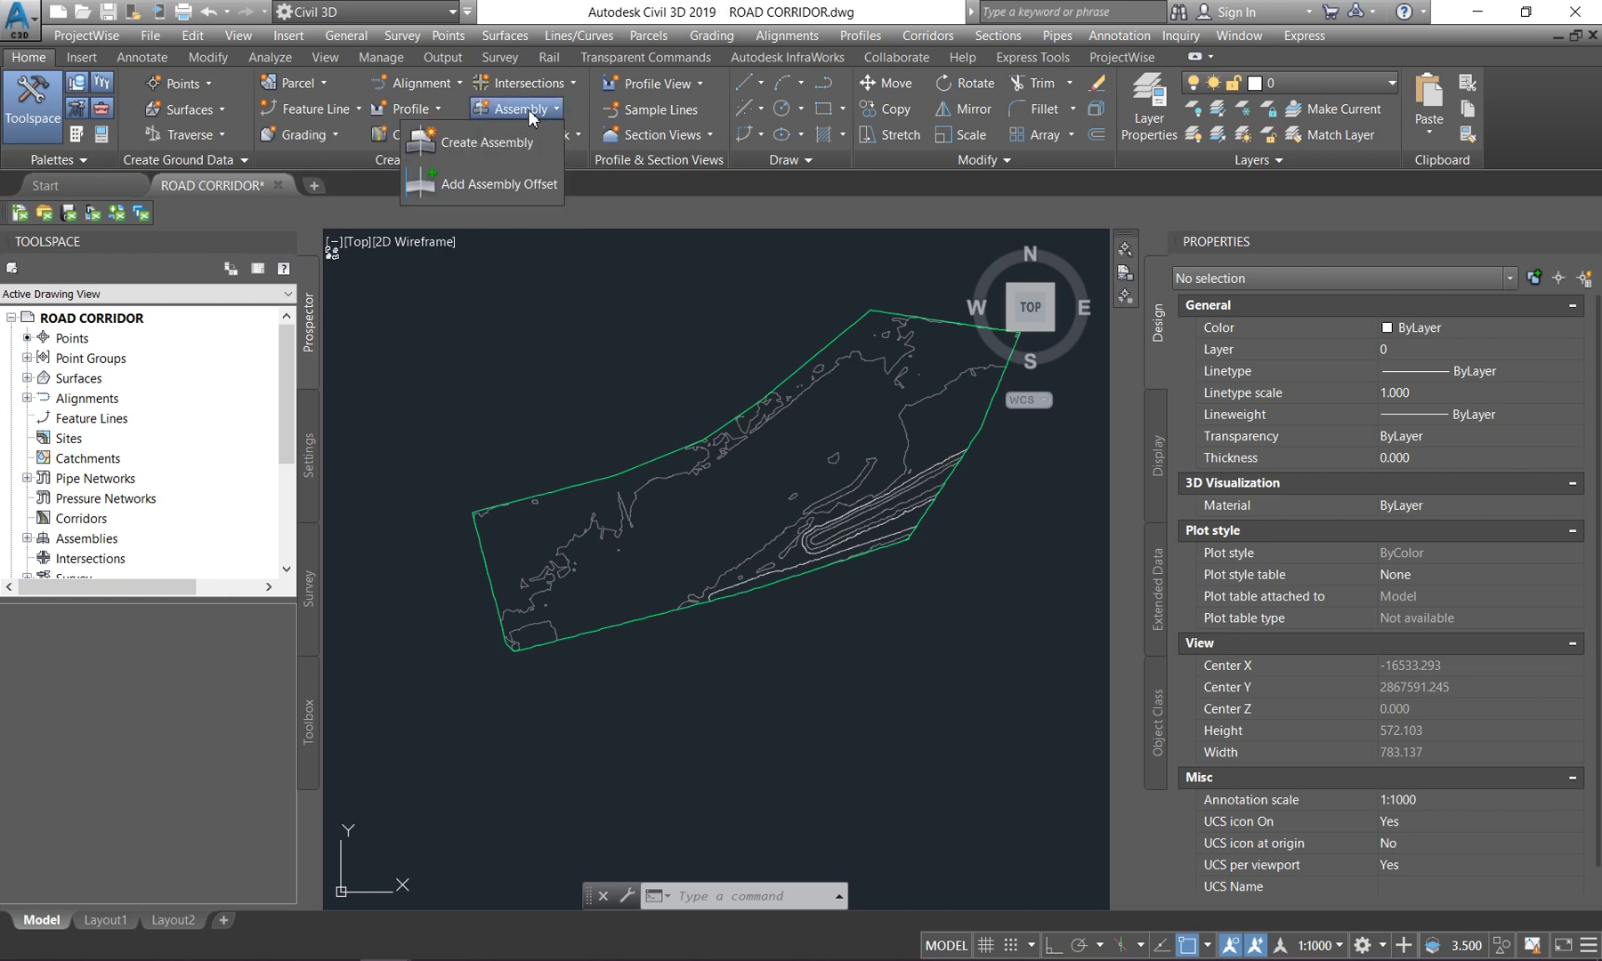
left_click(513, 143)
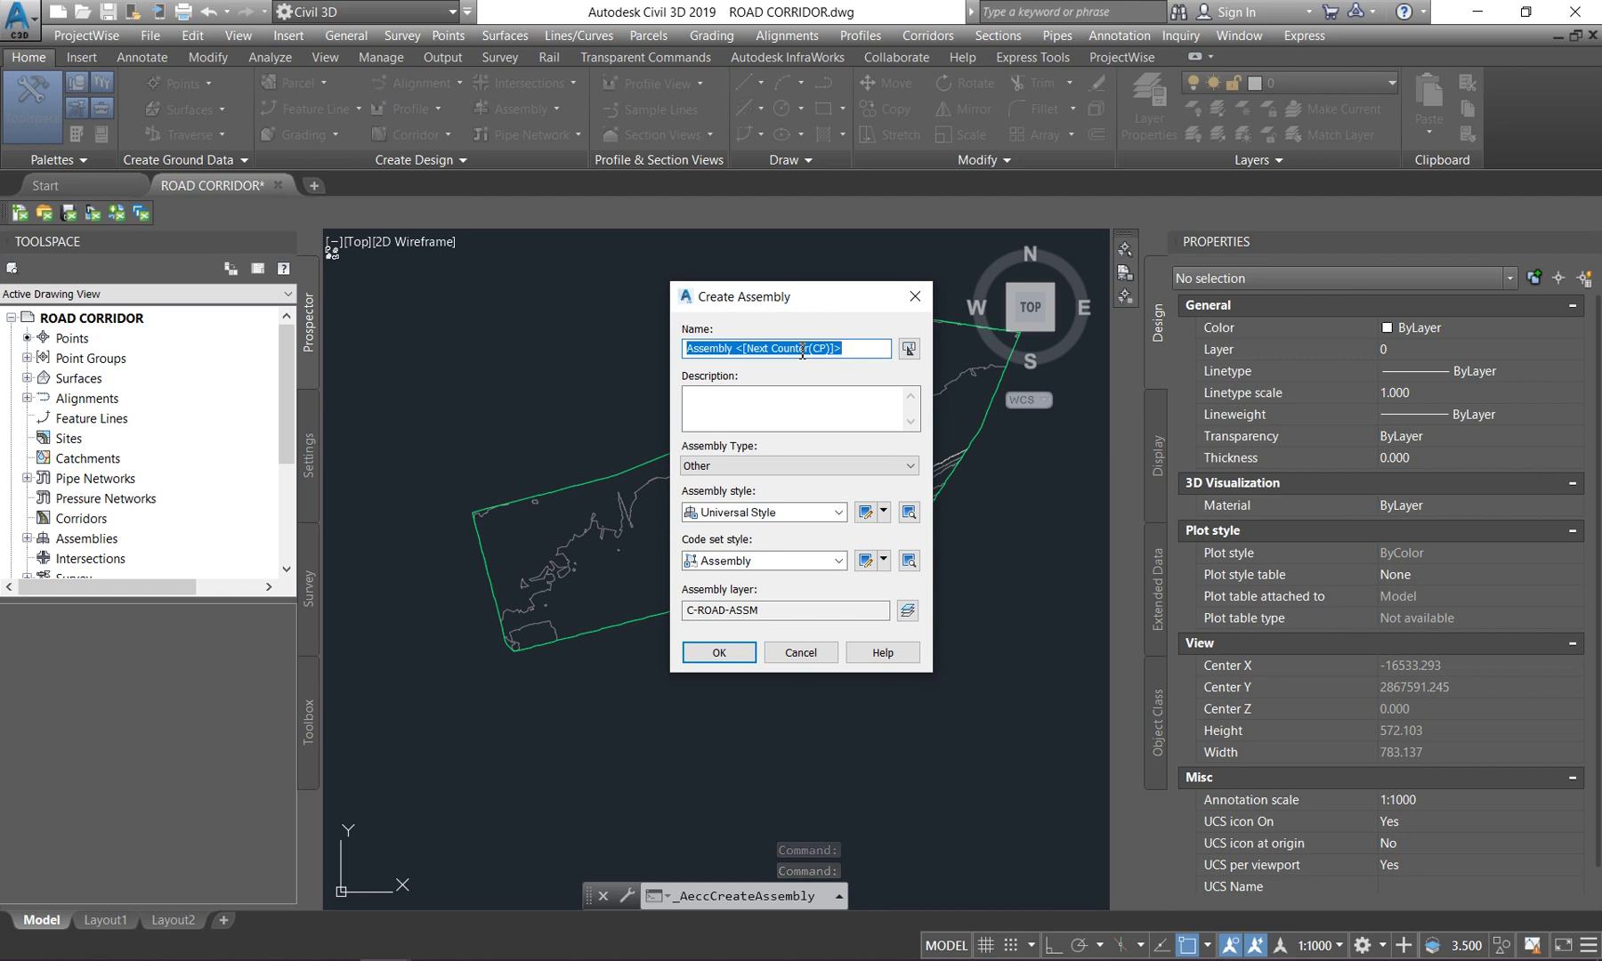
left_click(853, 349)
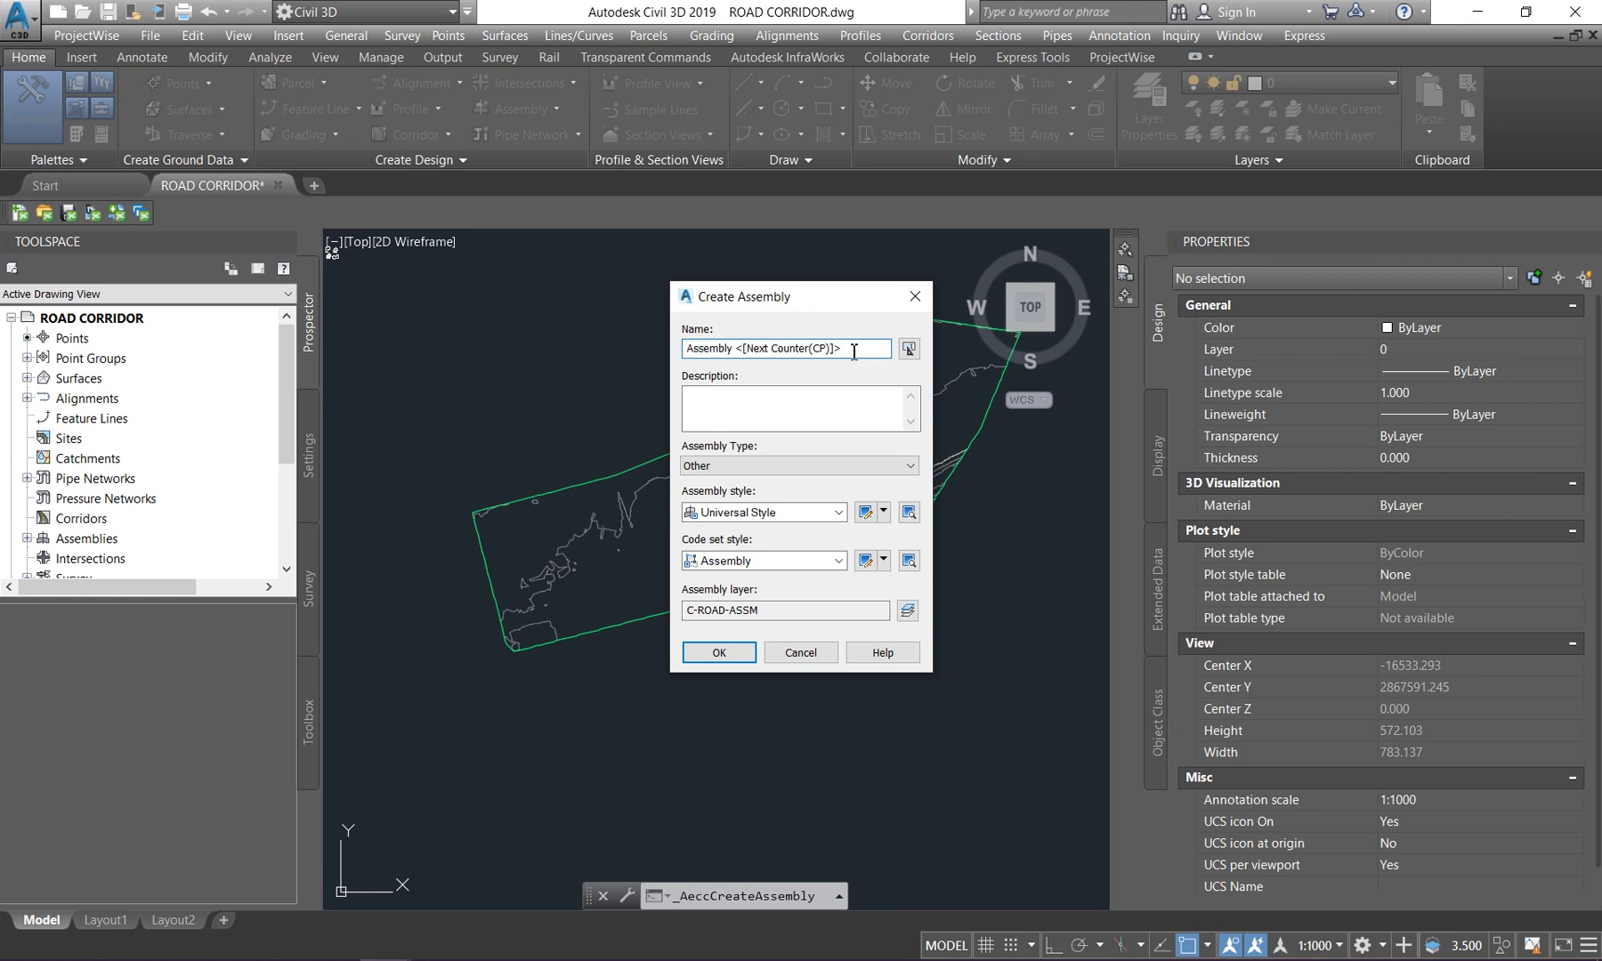
key("BackSpace")
key("BackSpace")
key("BackSpace")
key("BackSpace")
key("BackSpace")
key("BackSpace")
key("BackSpace")
key("BackSpace")
key("BackSpace")
key("BackSpace")
key("BackSpace")
key("BackSpace")
key("BackSpace")
key("BackSpace")
key("BackSpace")
key("BackSpace")
key("BackSpace")
key("BackSpace")
key("BackSpace")
key("BackSpace")
type("road")
left_click(718, 657)
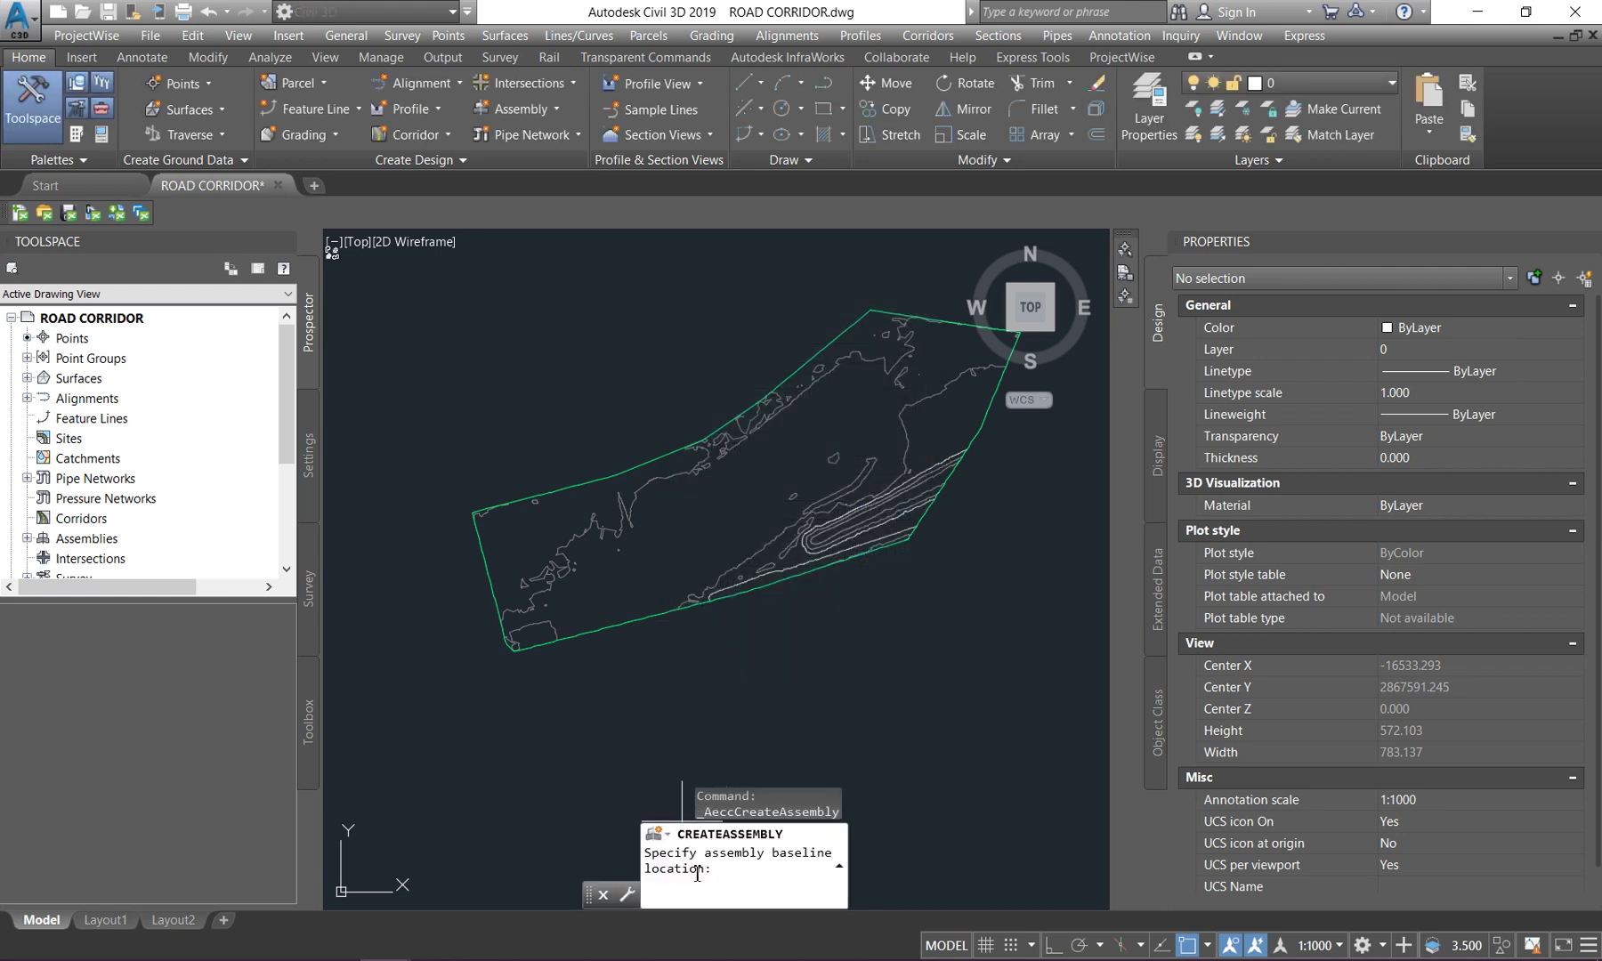
- Place the assembly baseline in an empty area of the drawing outside the surface boundary
scroll(605, 401, "up", 2)
scroll(658, 445, "up", 2)
scroll(697, 529, "up", 1)
left_click(703, 556)
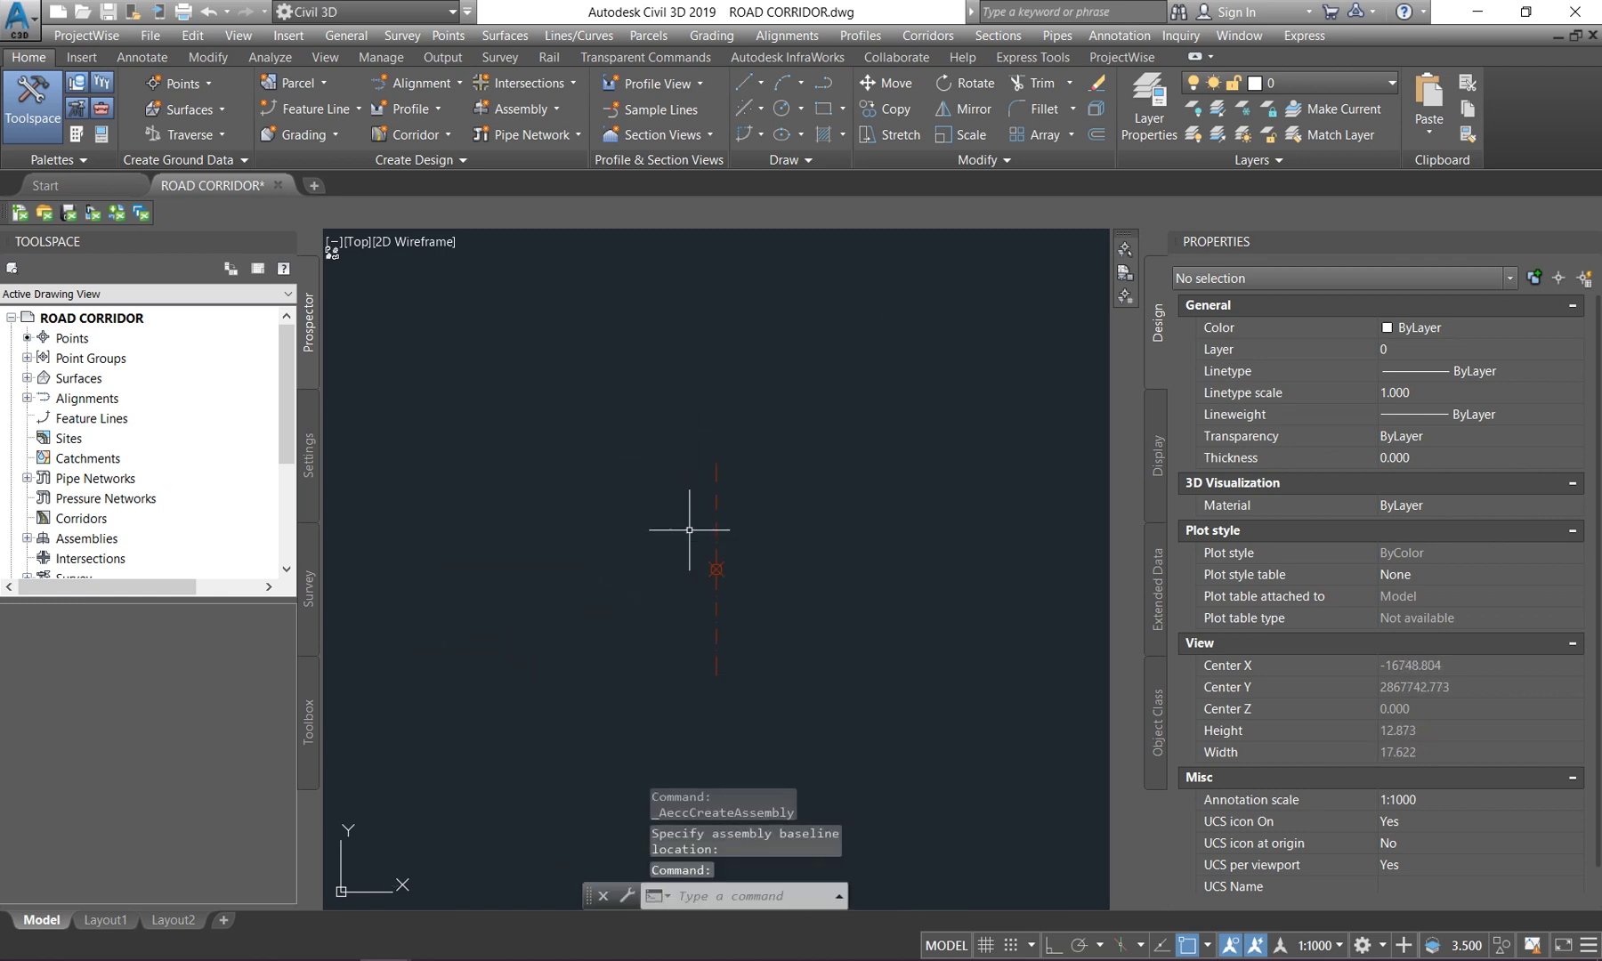
scroll(721, 570, "up", 2)
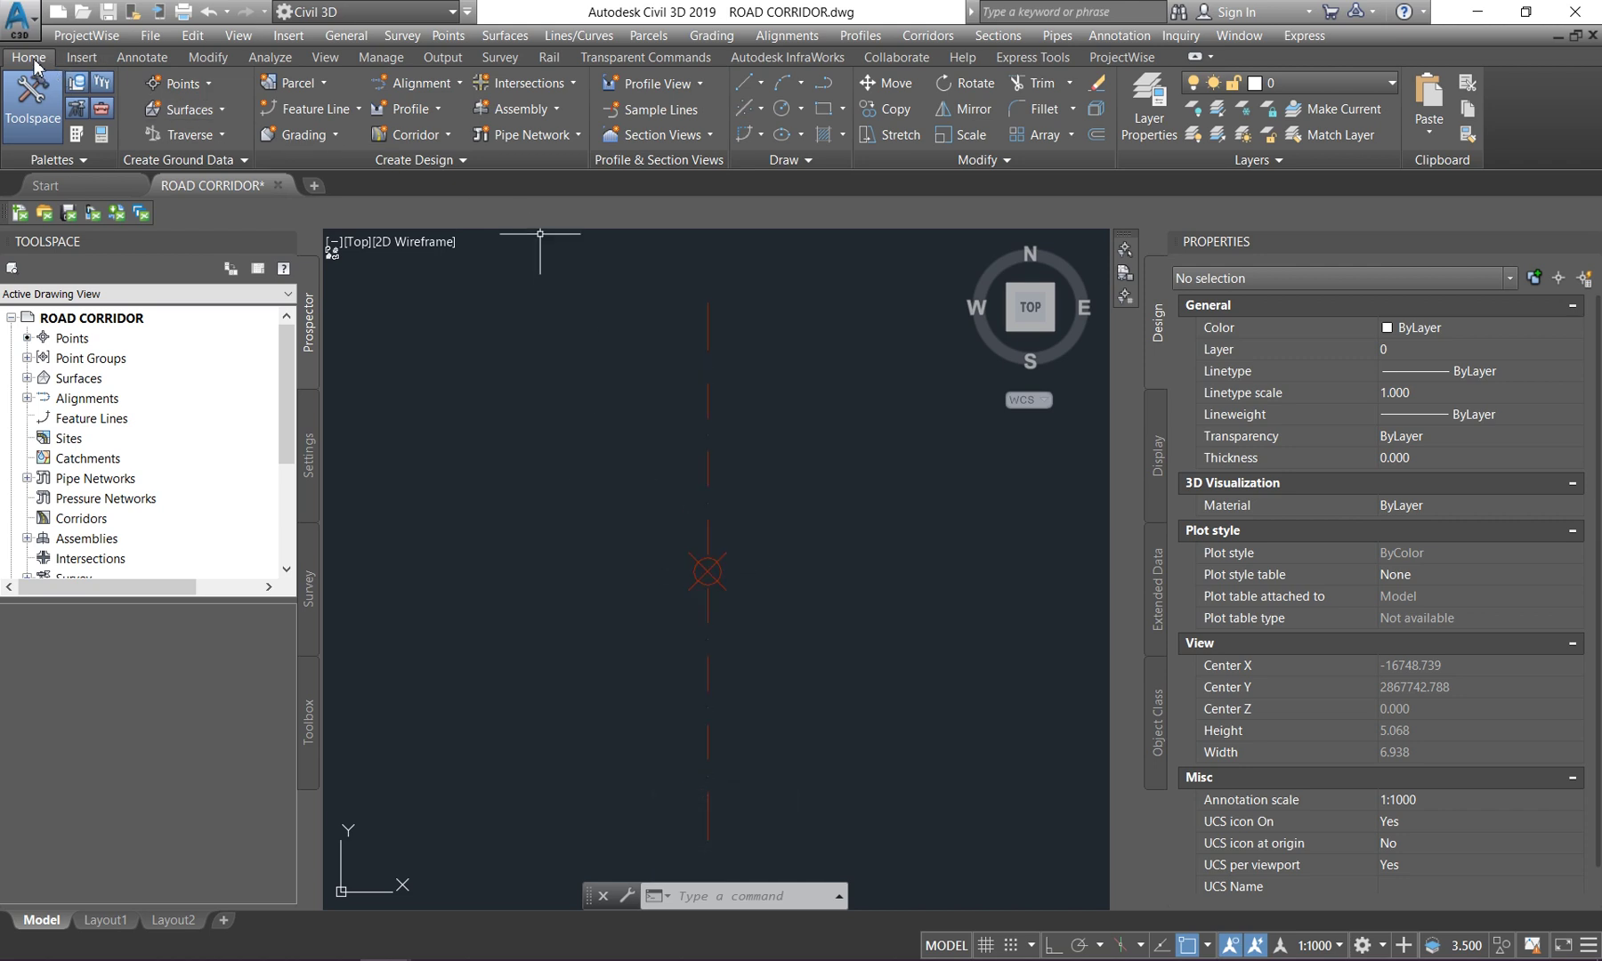
- Start the LaneSuperelevationAOR subassembly from the metric lane subassemblies and set its width to 5 m
left_click(78, 135)
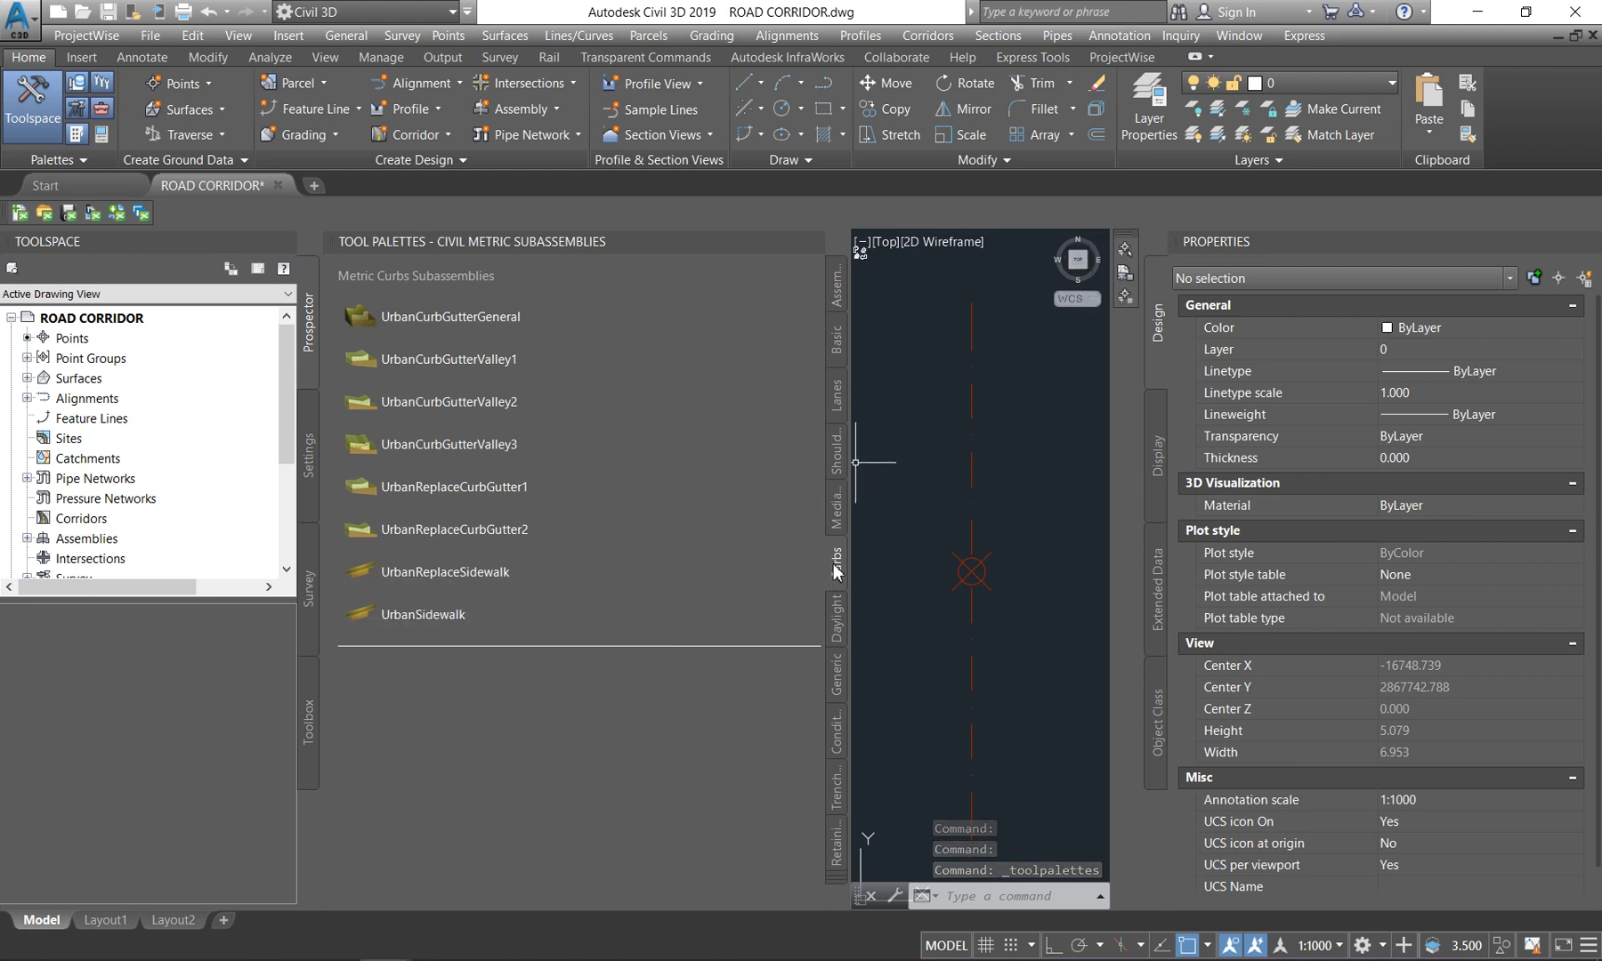
left_click(837, 402)
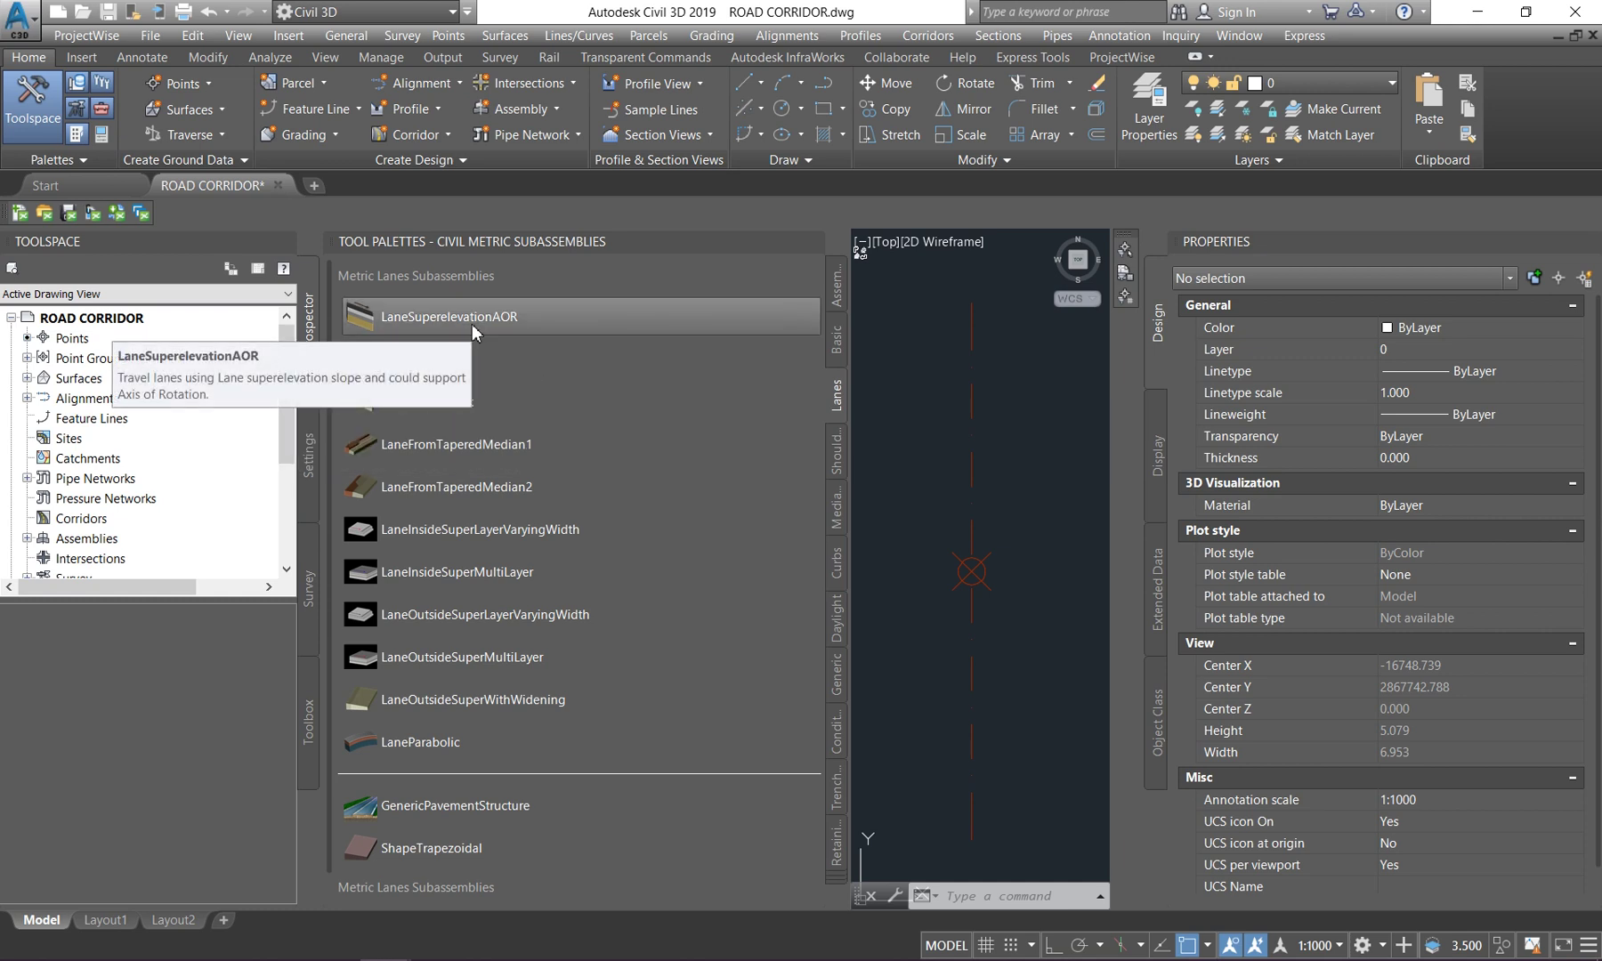
left_click(471, 319)
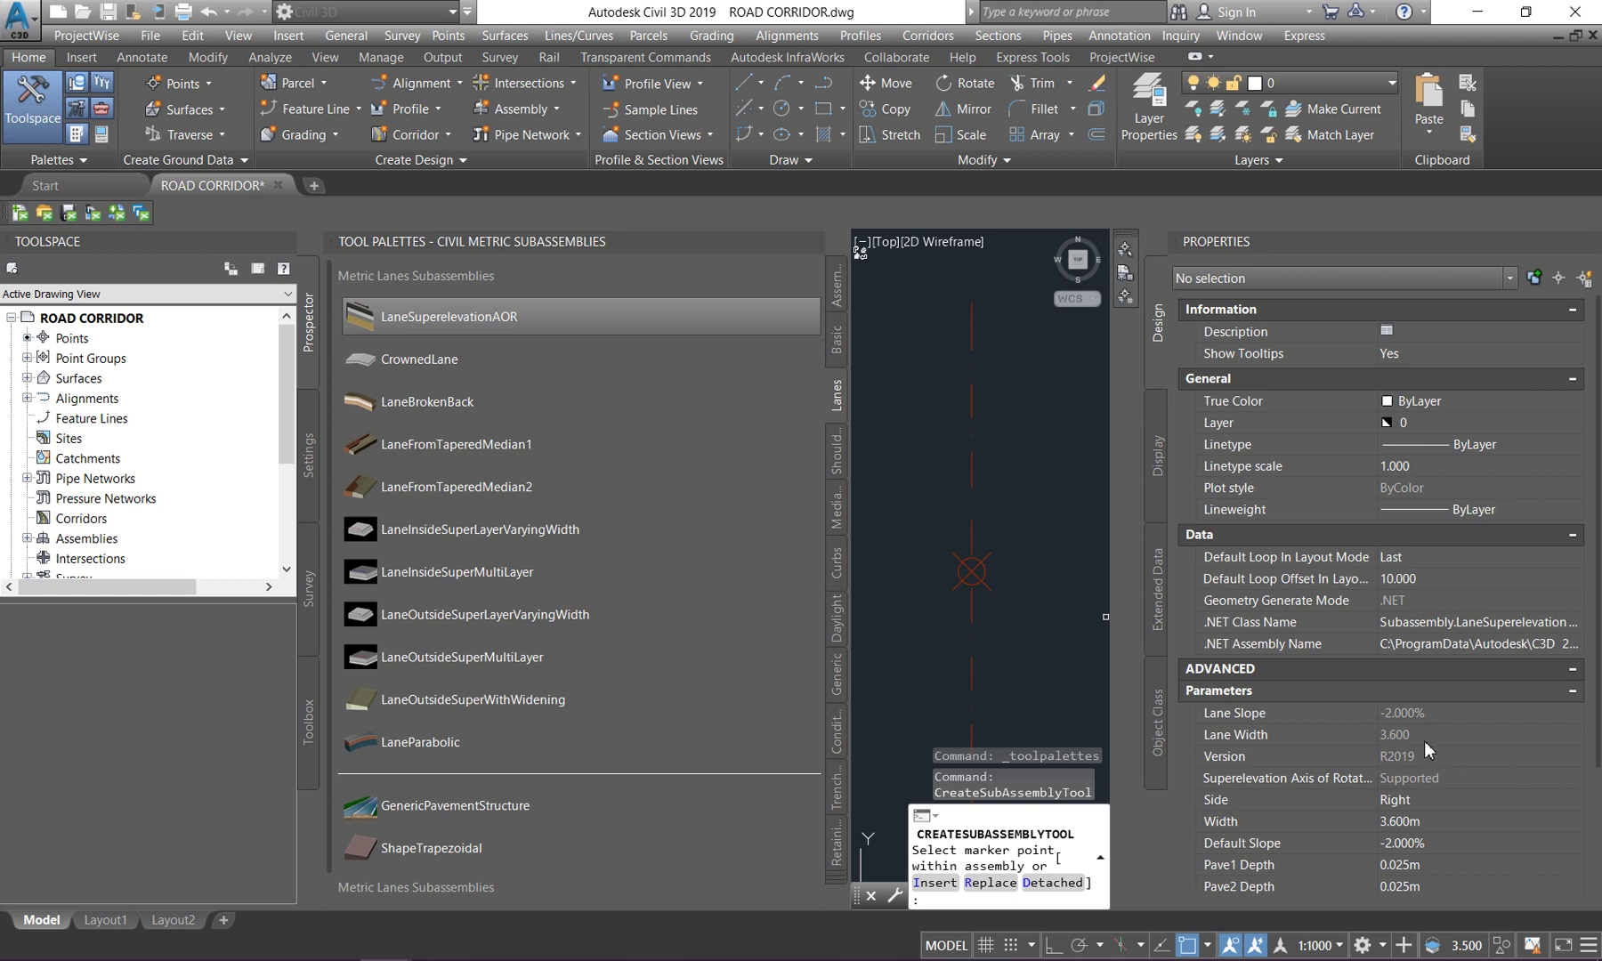
left_click(1424, 822)
type("5")
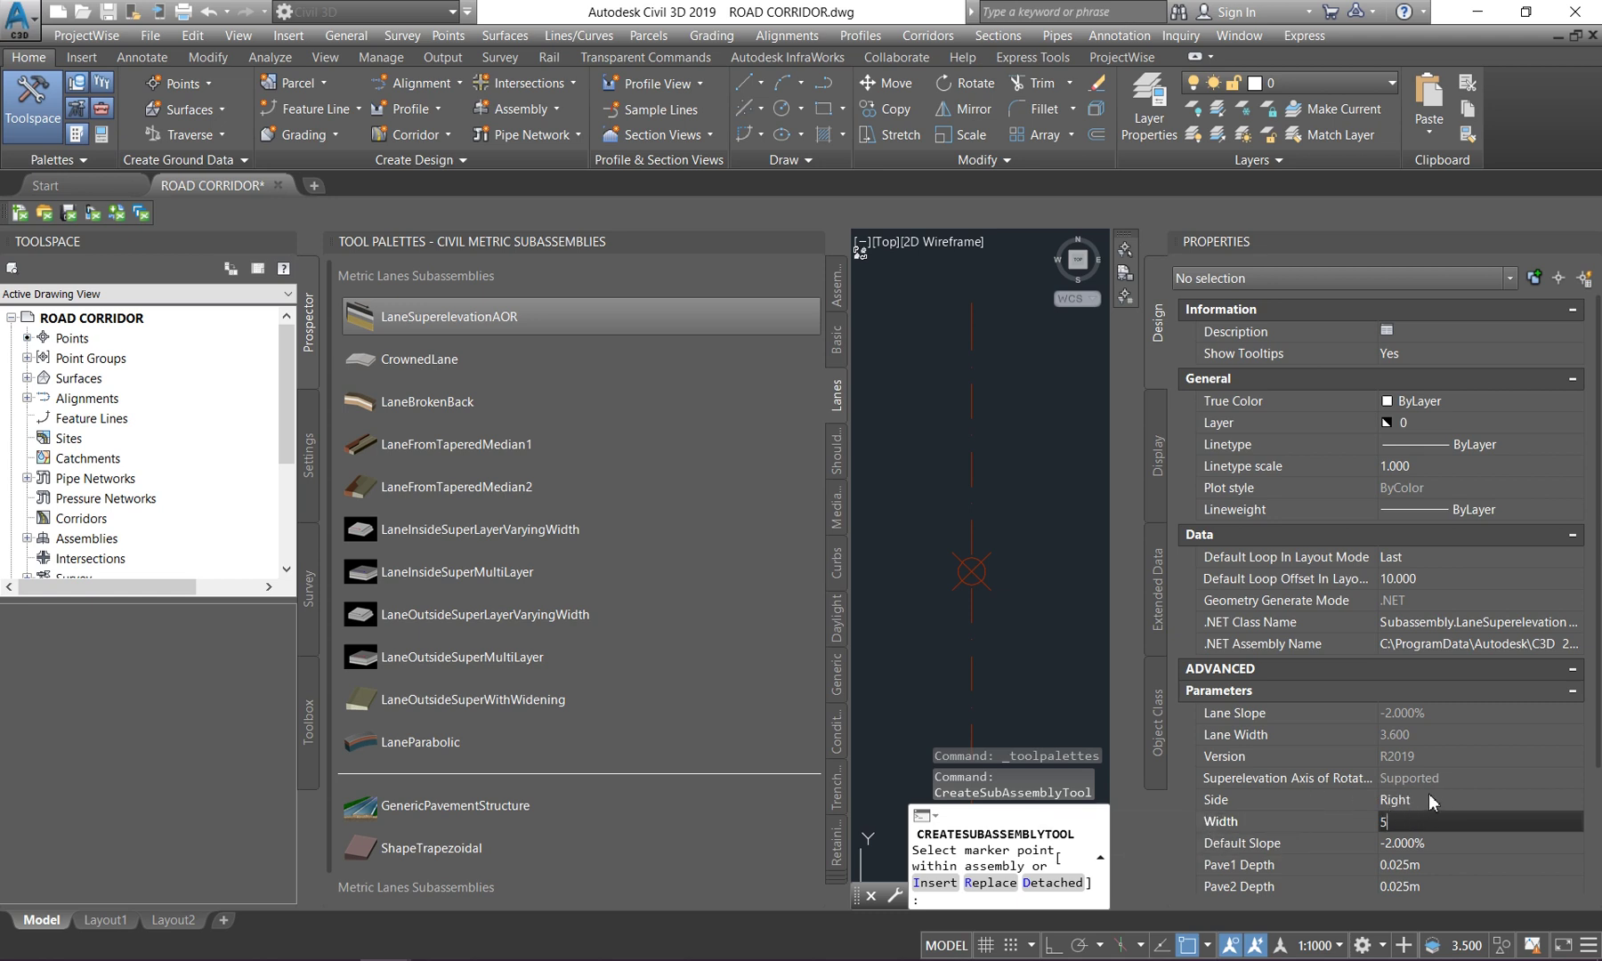
key("Return")
- Set the lane's Pave1, Pave2, Base and Sub-base depths to 0.150 m and attach the right lane to the assembly baseline
scroll(1283, 863, "down", 2)
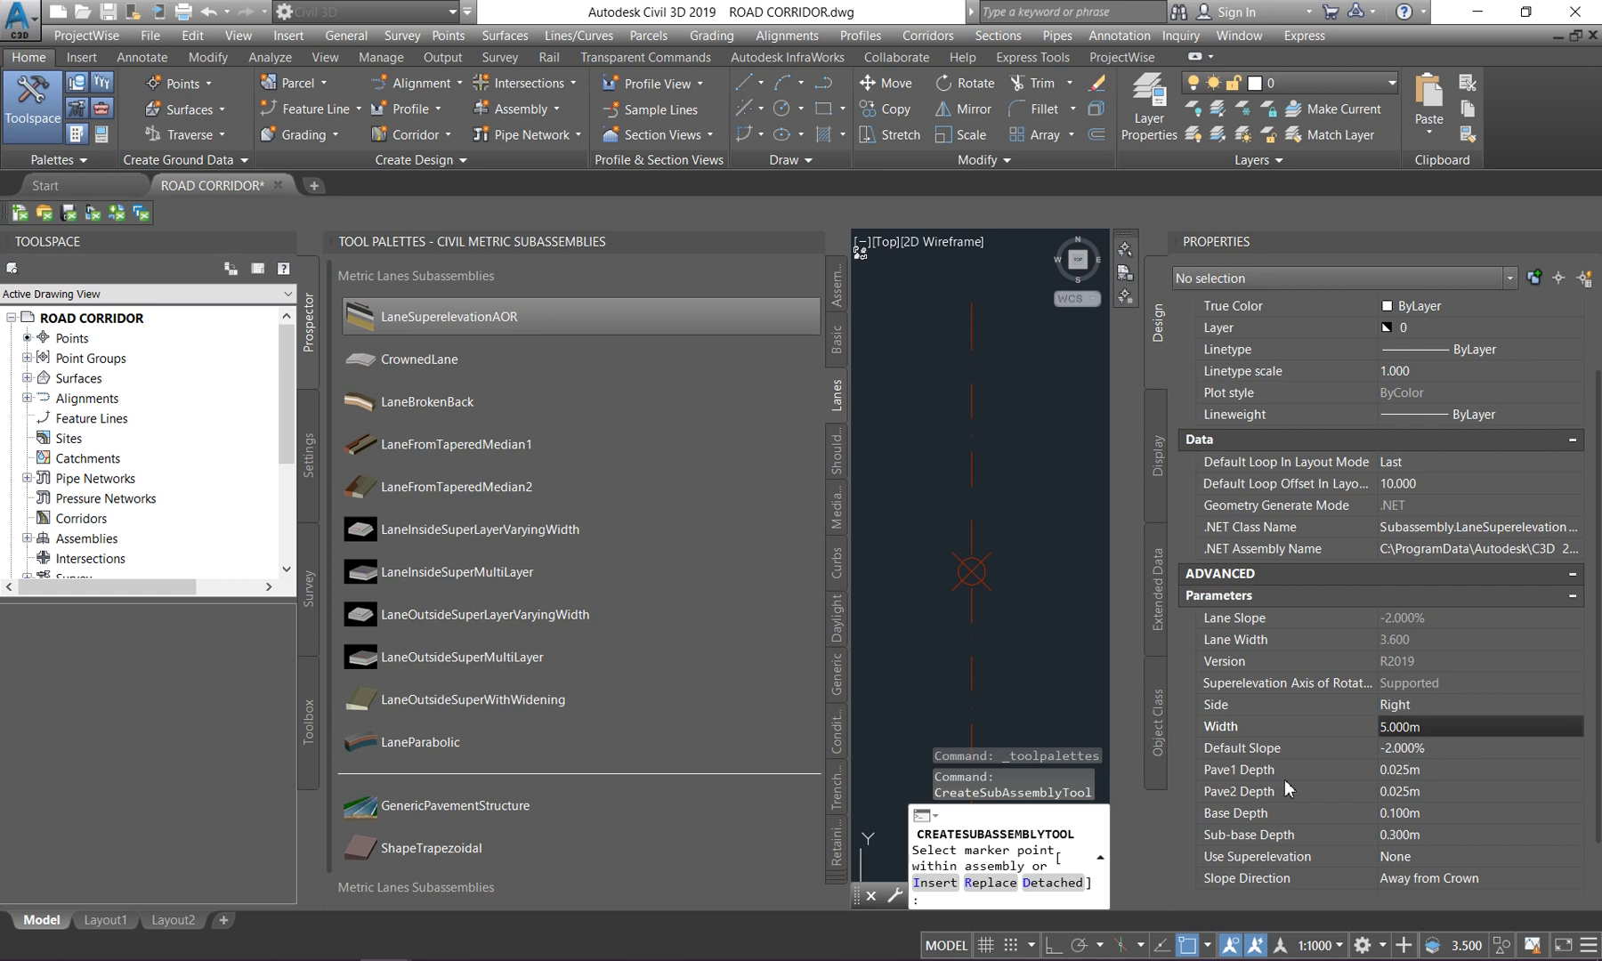
mouse_move(1279, 768)
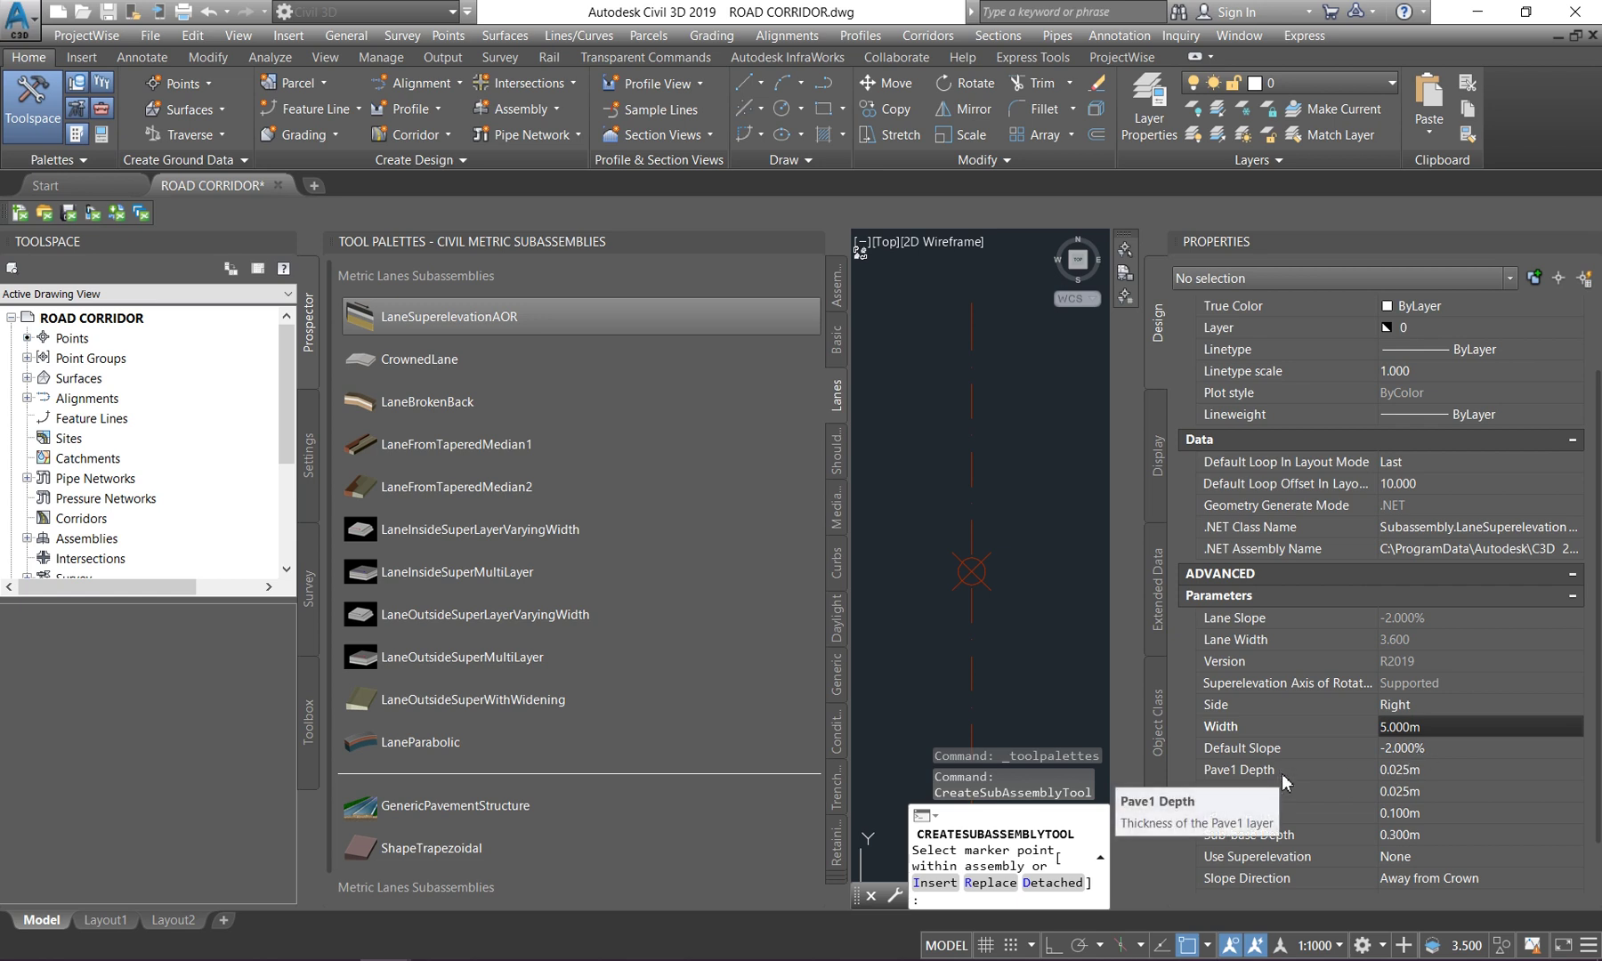
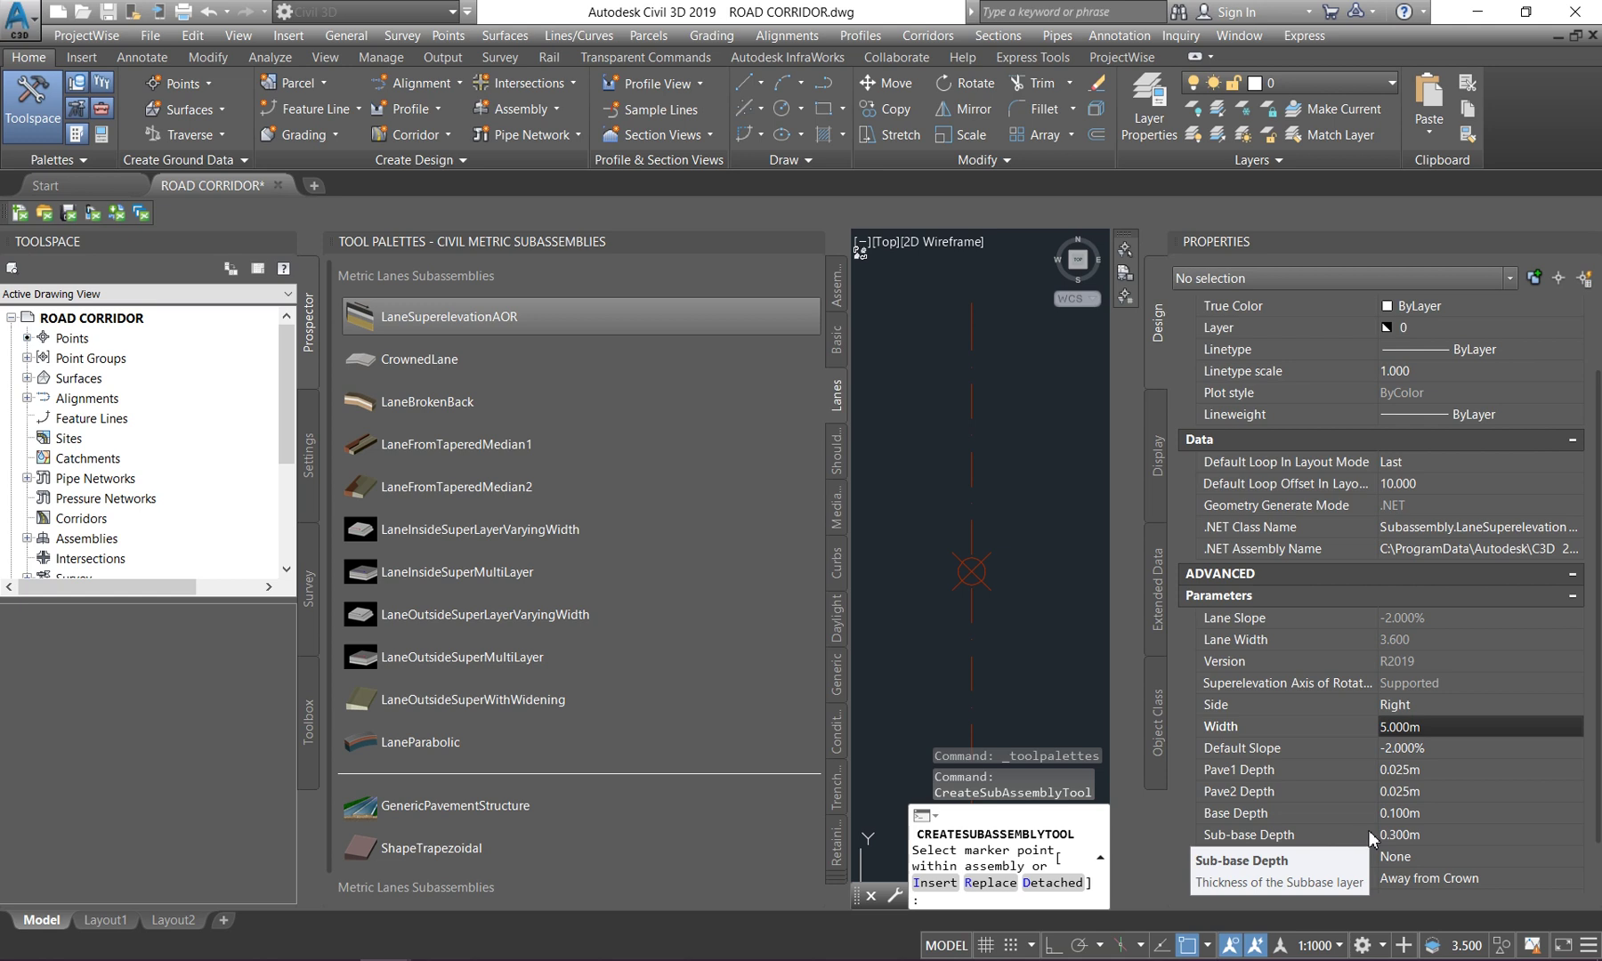
left_click(1422, 772)
type("0.1")
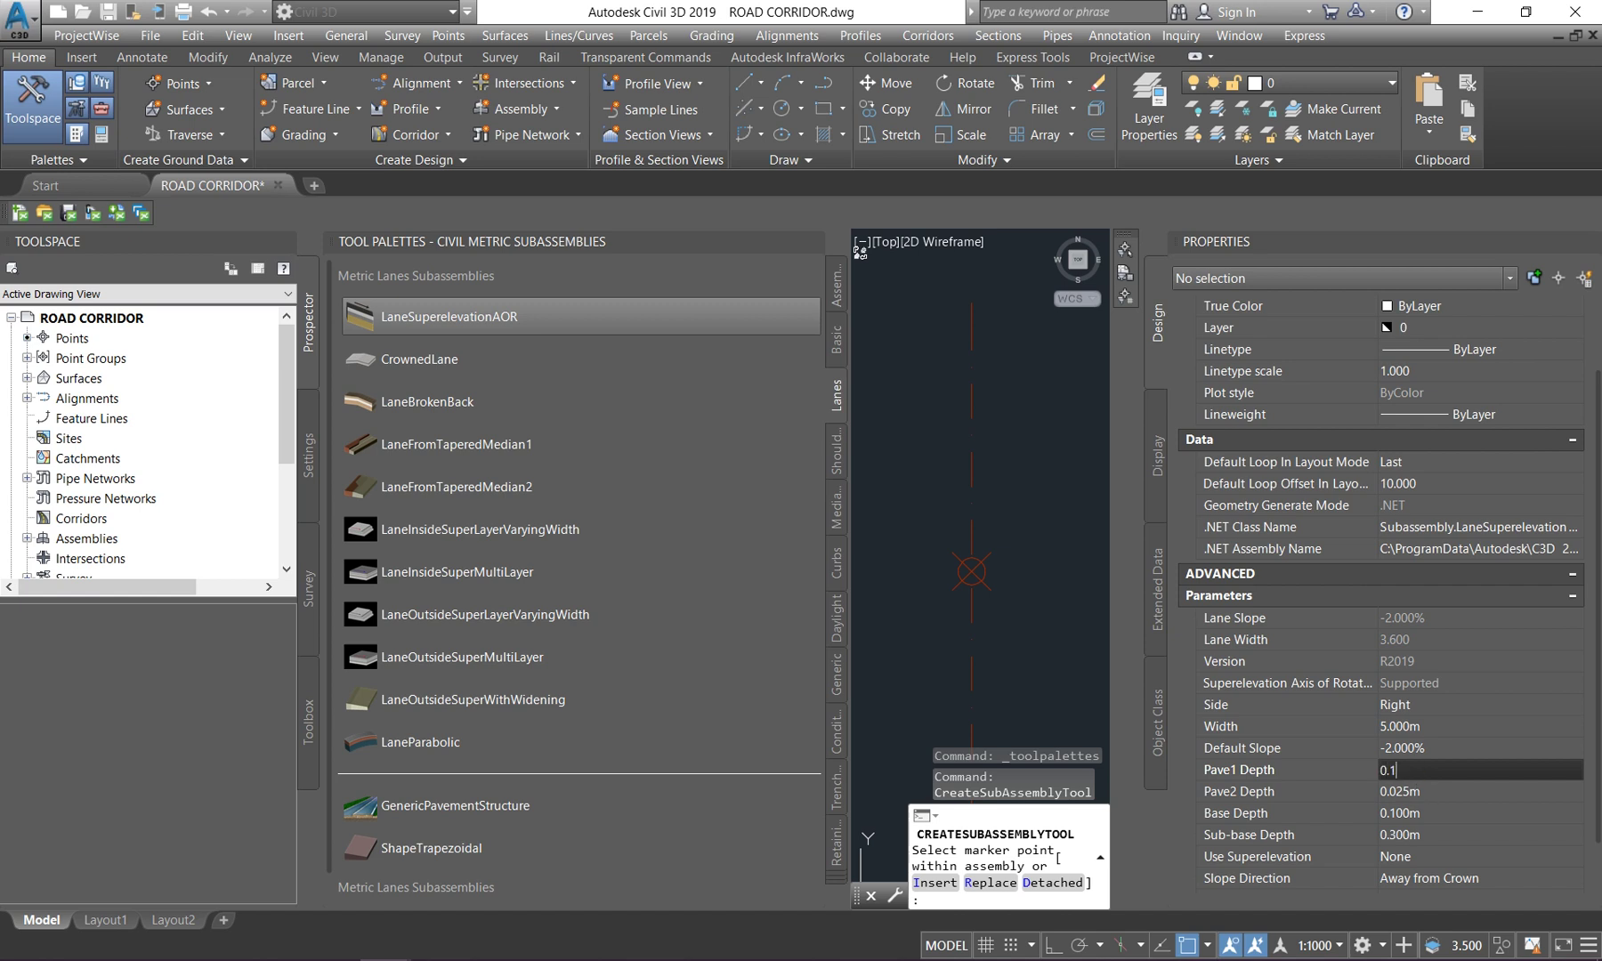
left_click(1437, 793)
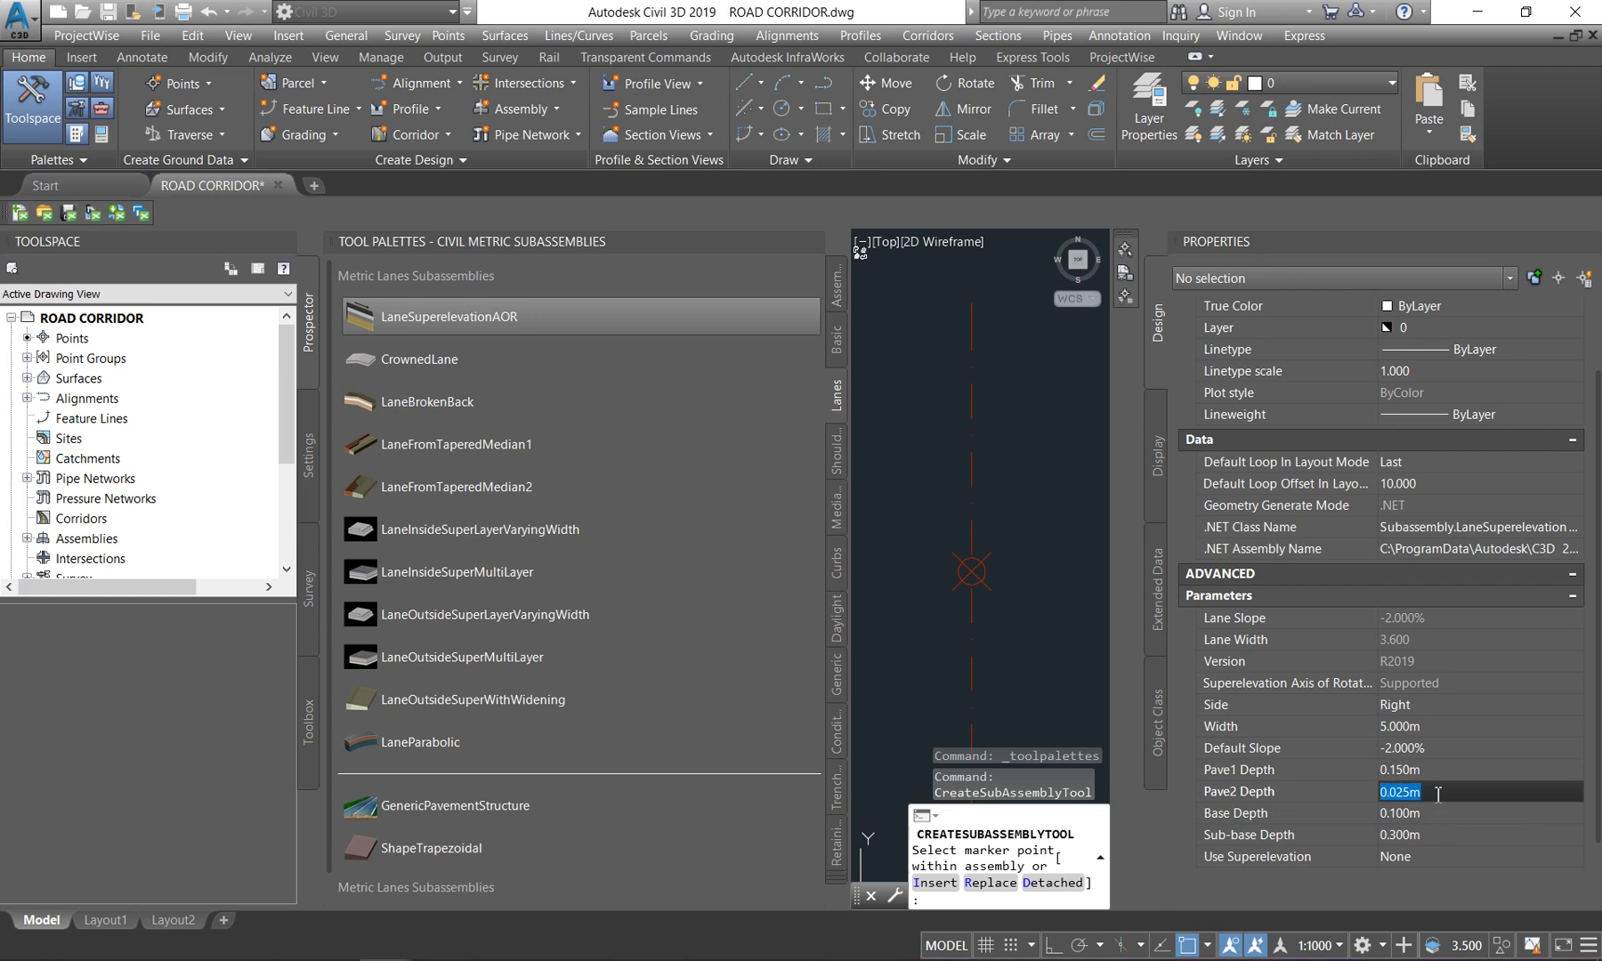
type("0.1")
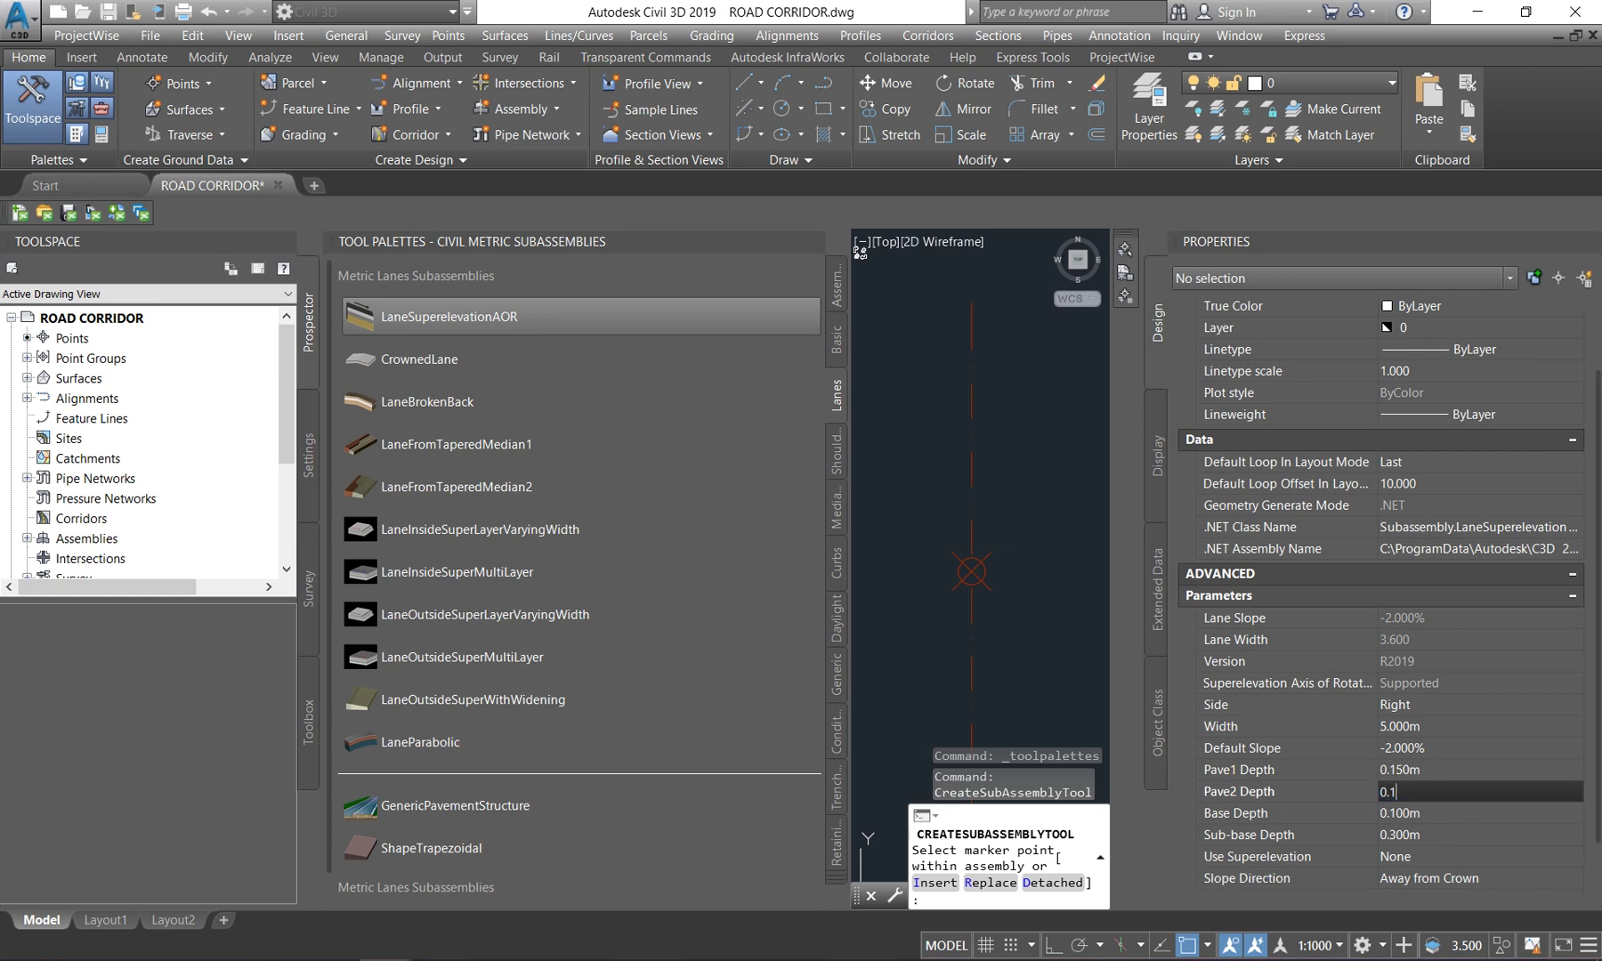
type("50")
left_click(1436, 816)
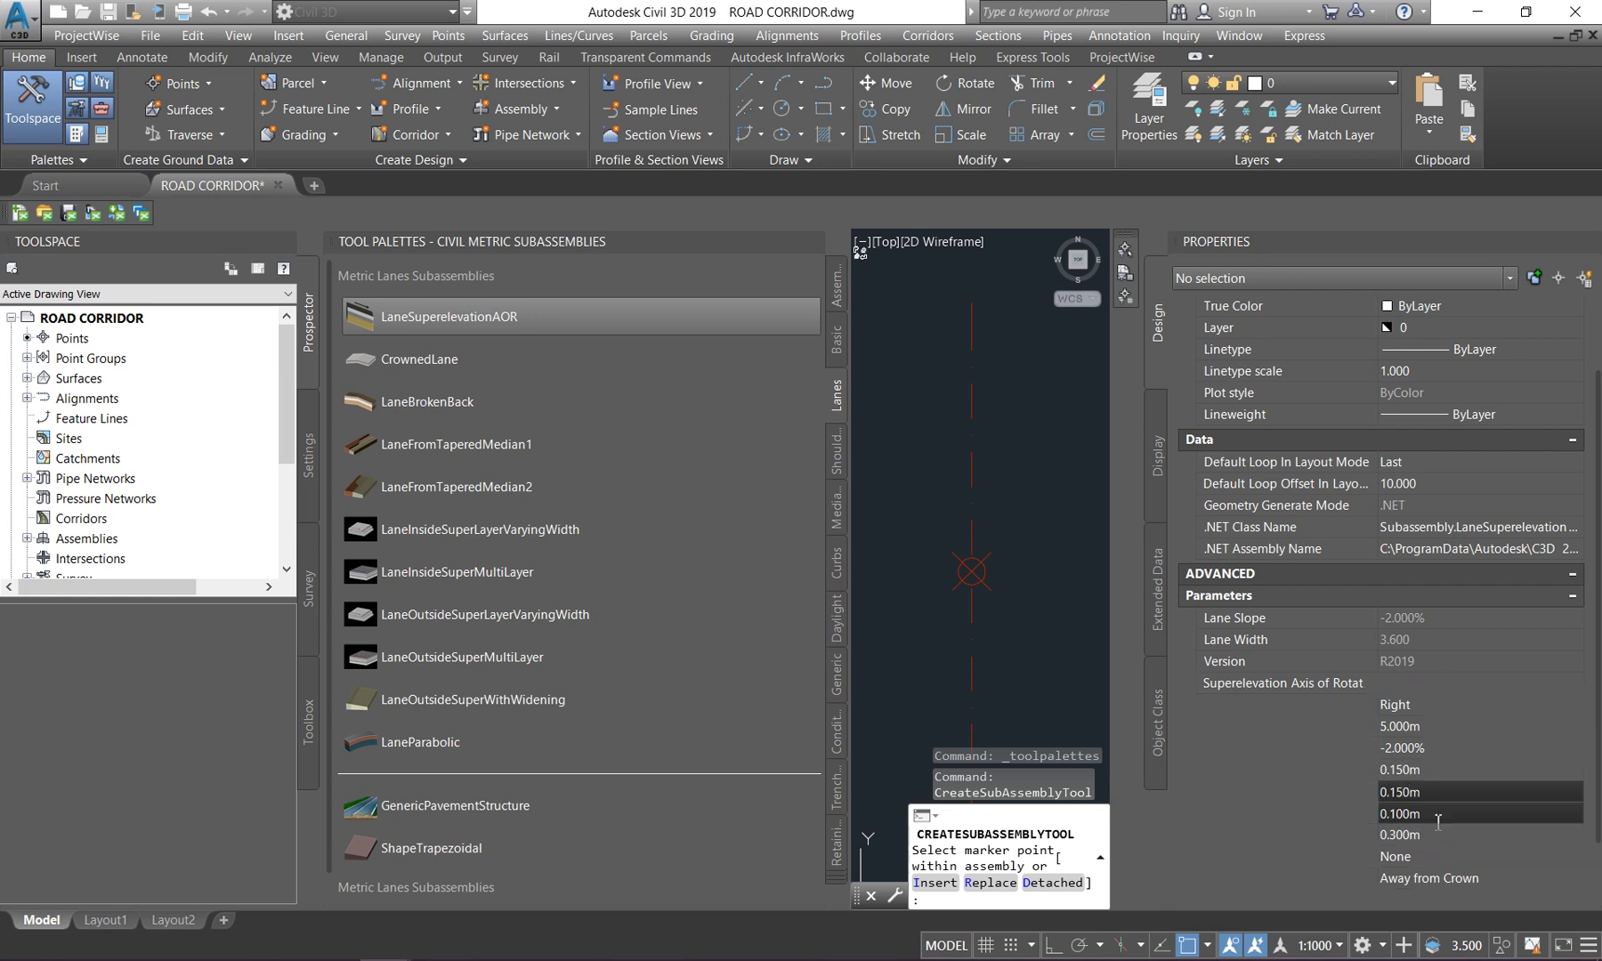
type("0.150")
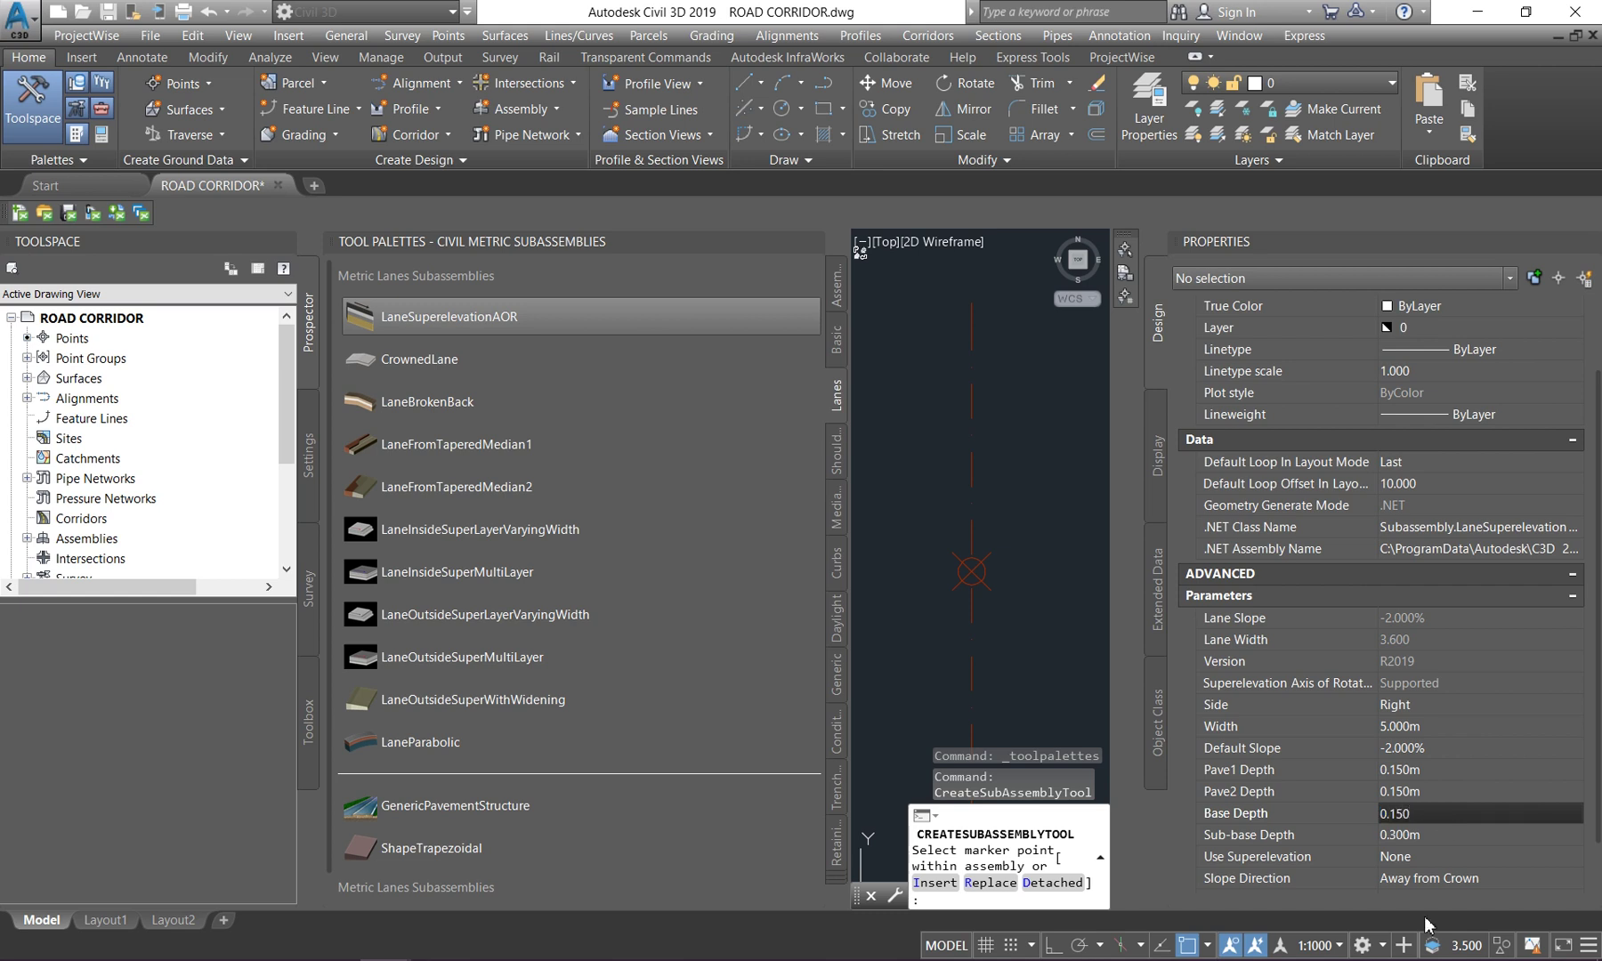
left_click(1401, 837)
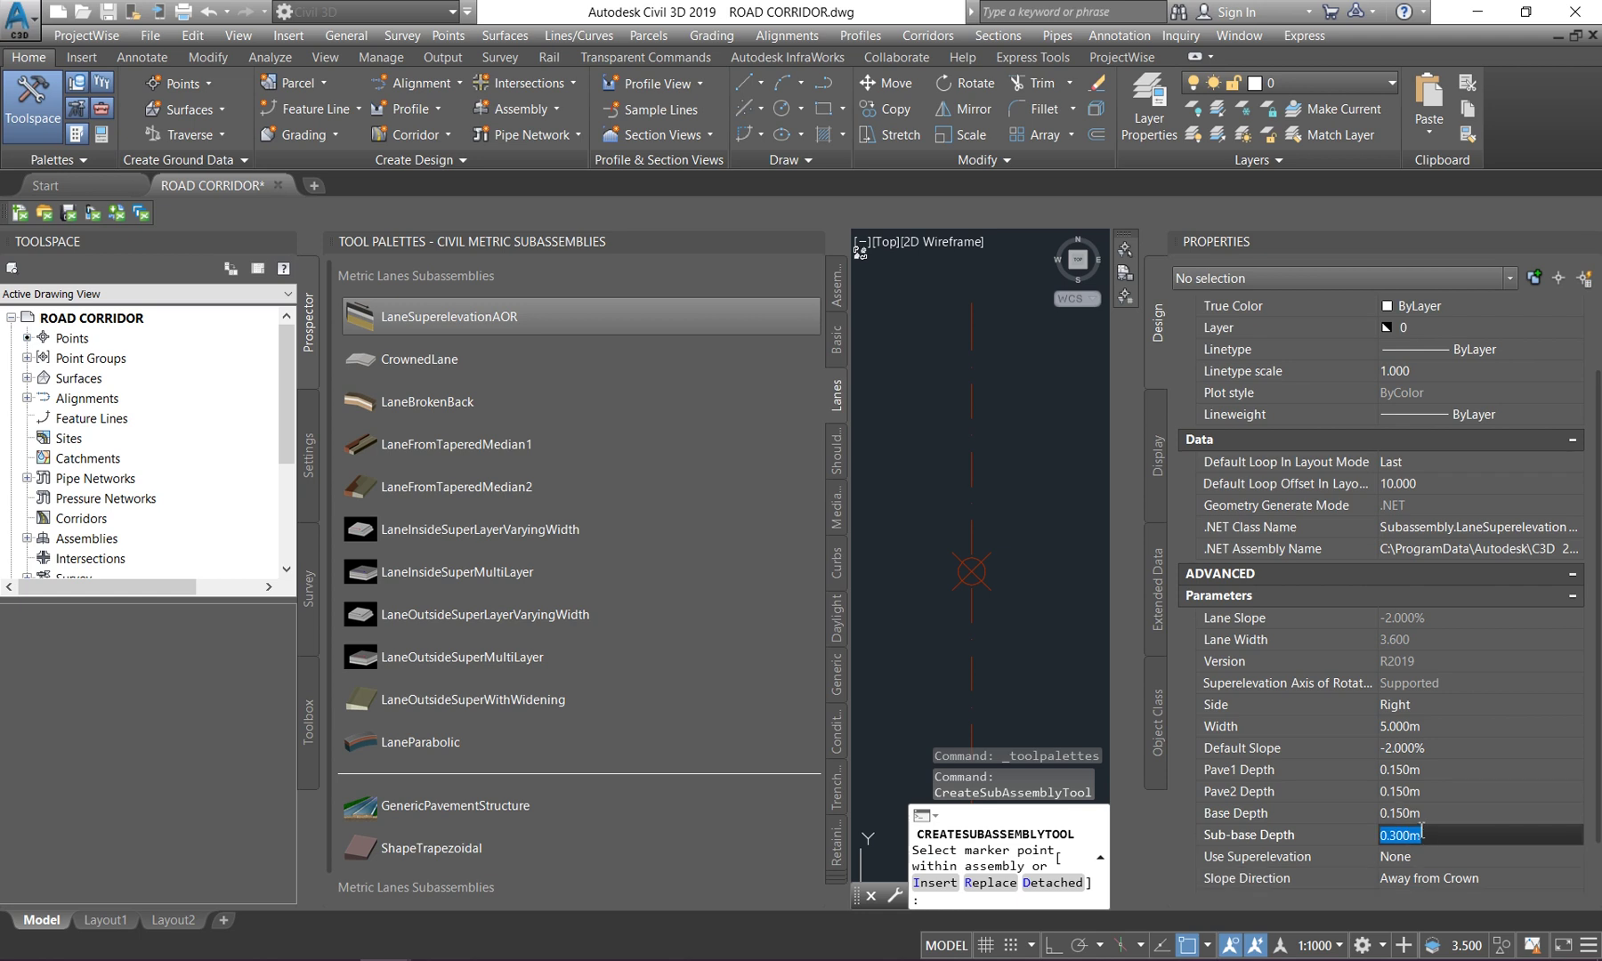
type("0")
left_click(1422, 791)
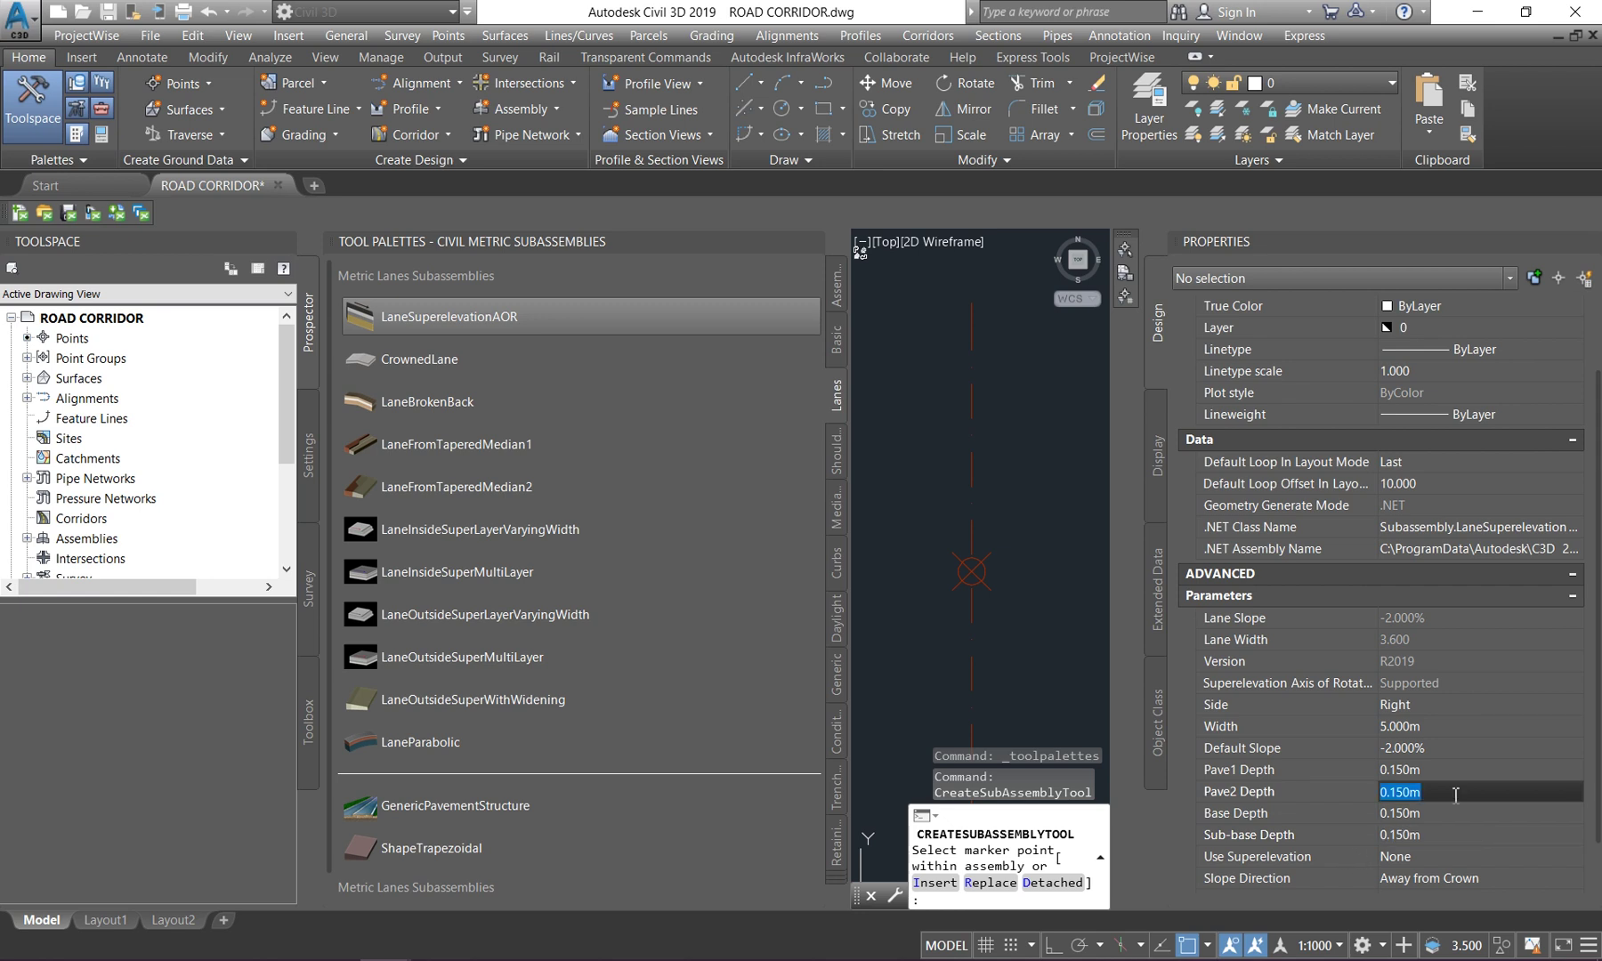
left_click(981, 560)
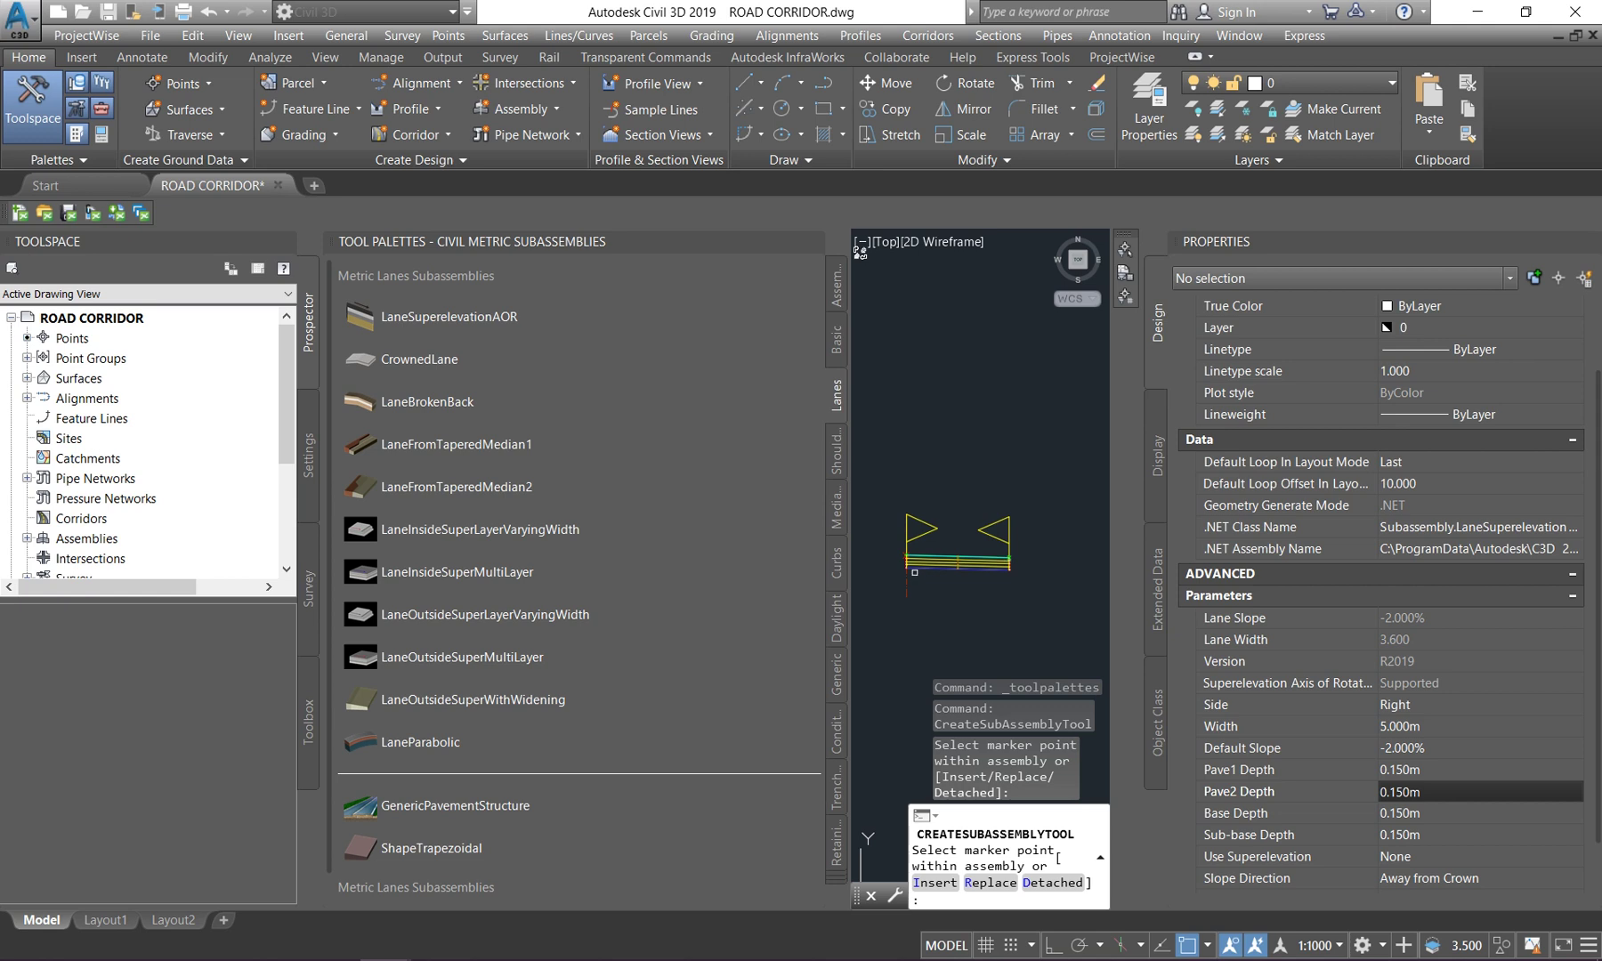
- Switch the lane's side to Left and attach a matching lane to the assembly baseline, ending the command
left_click(1397, 710)
left_click(1397, 710)
left_click(1409, 742)
scroll(904, 558, "up", 8)
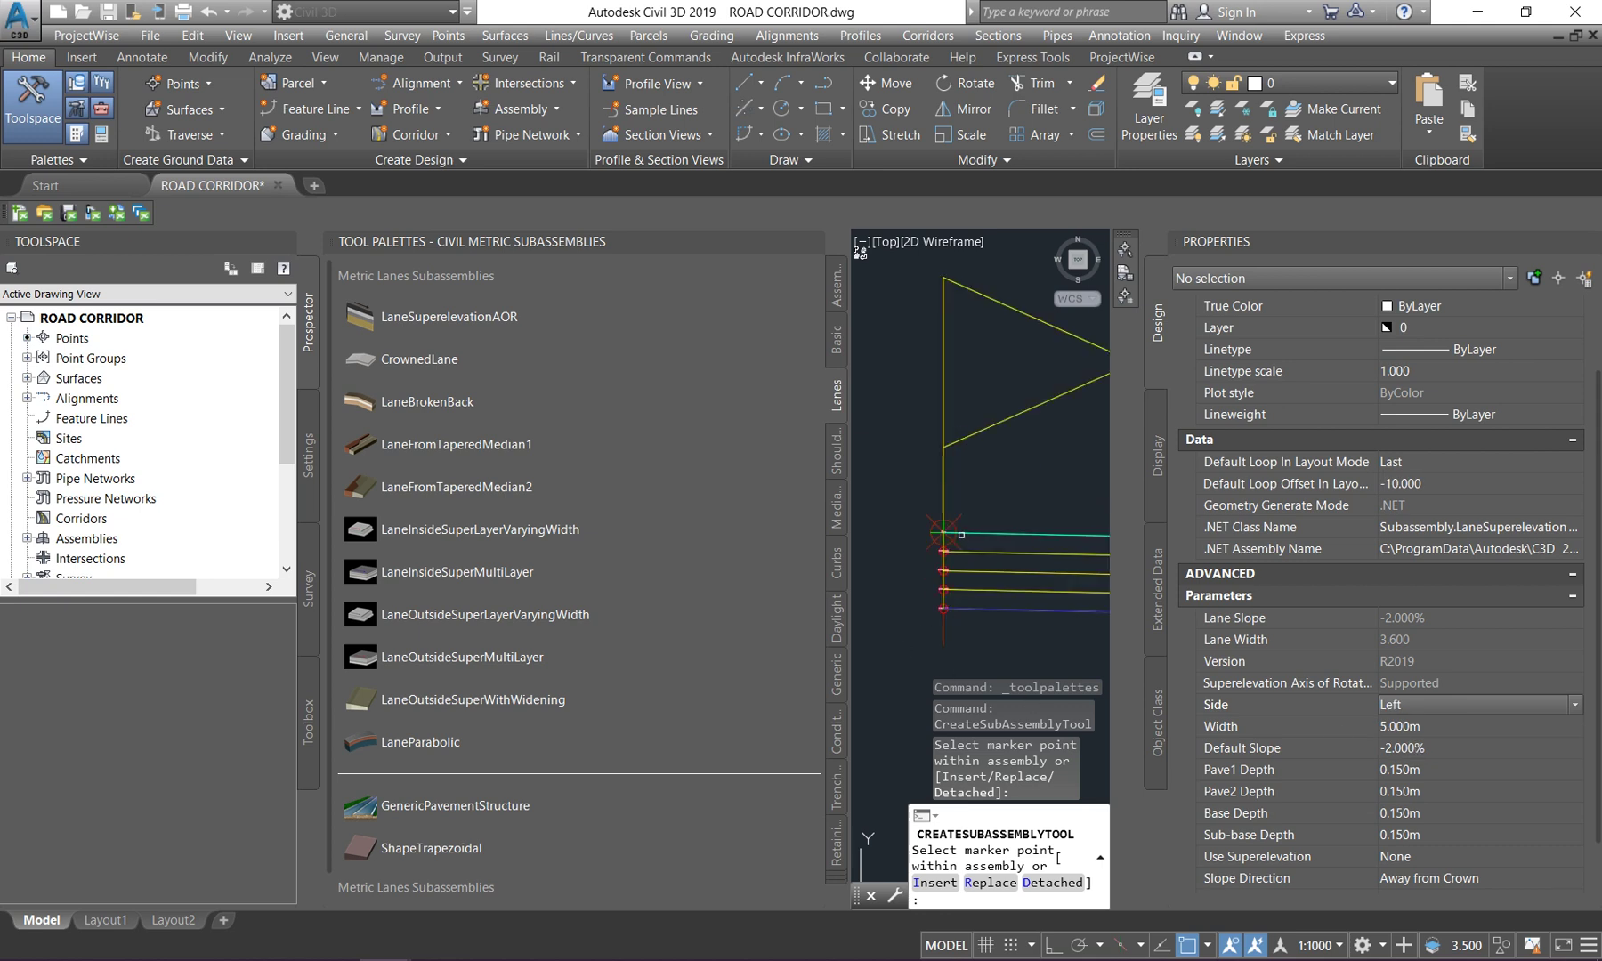
left_click(939, 531)
scroll(979, 545, "down", 5)
key("Escape")
scroll(996, 604, "up", 6)
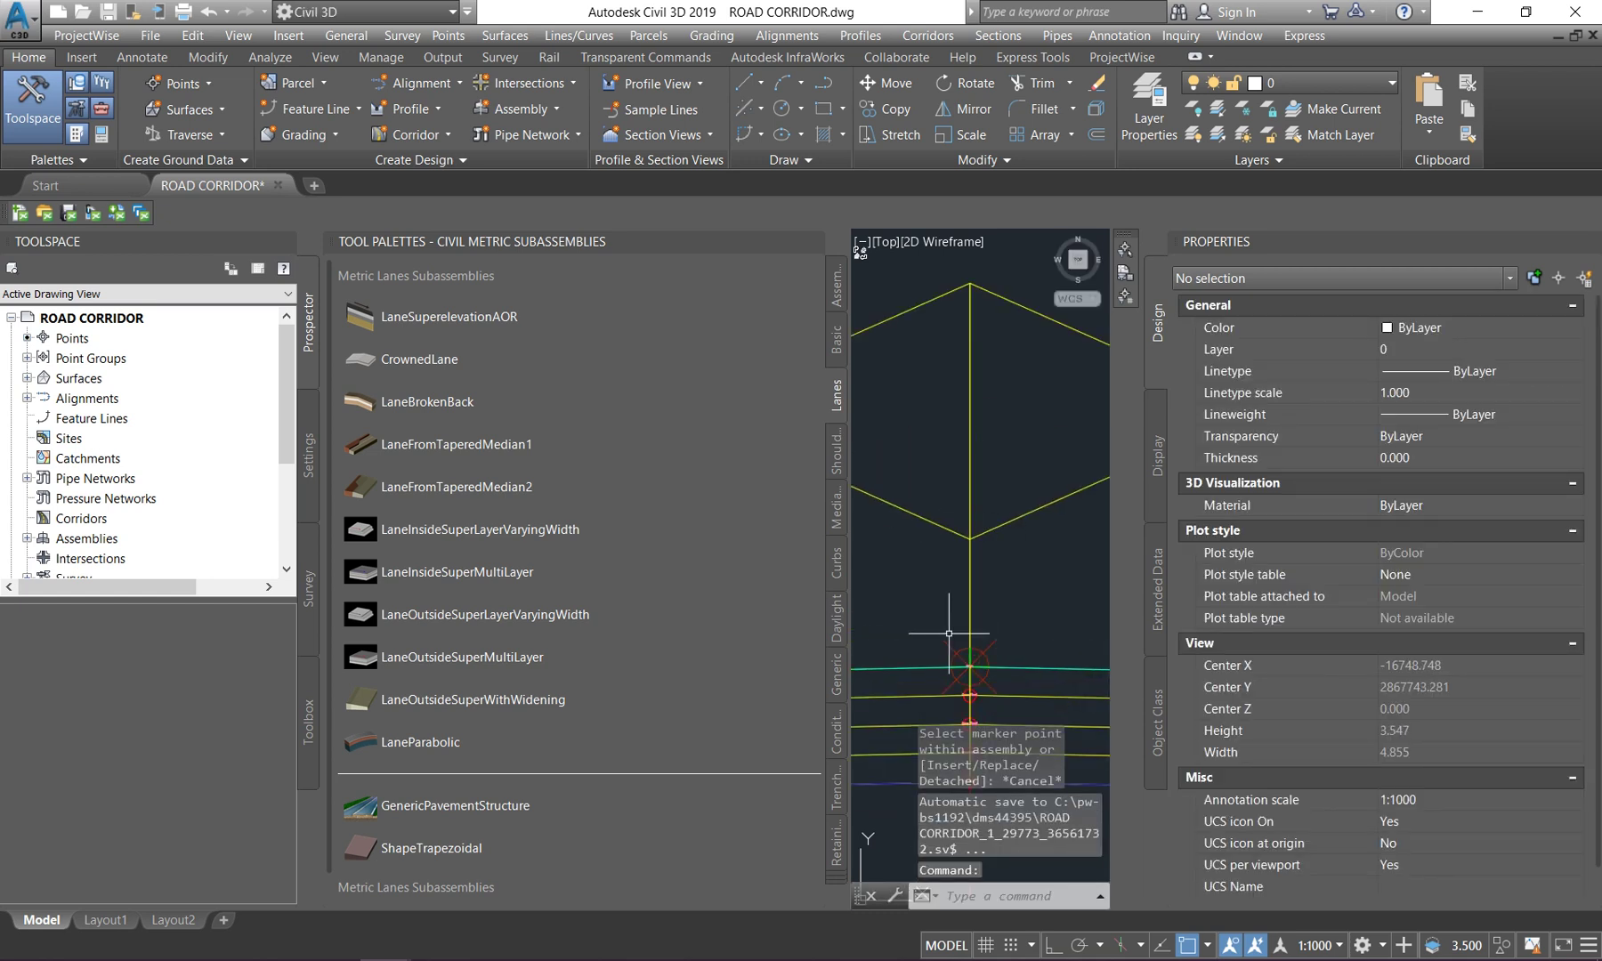
scroll(950, 511, "down", 6)
scroll(949, 511, "down", 8)
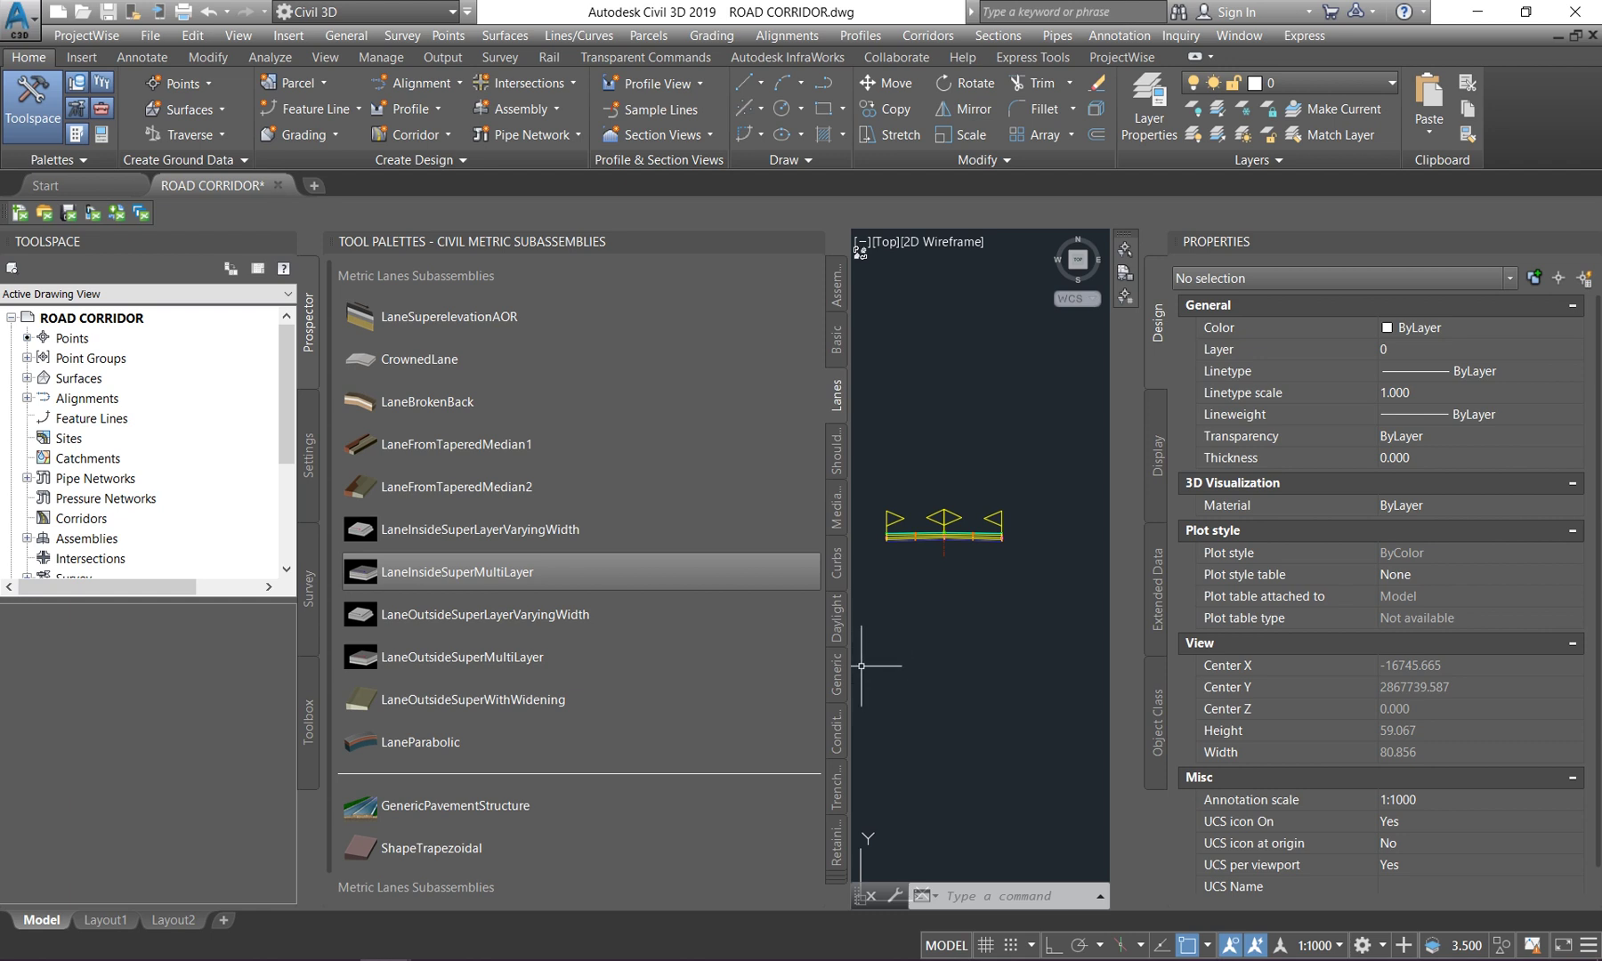
- Attach an UrbanCurbGutterGeneral subassembly with side Right to the top outer edge of the right lane
scroll(997, 555, "up", 8)
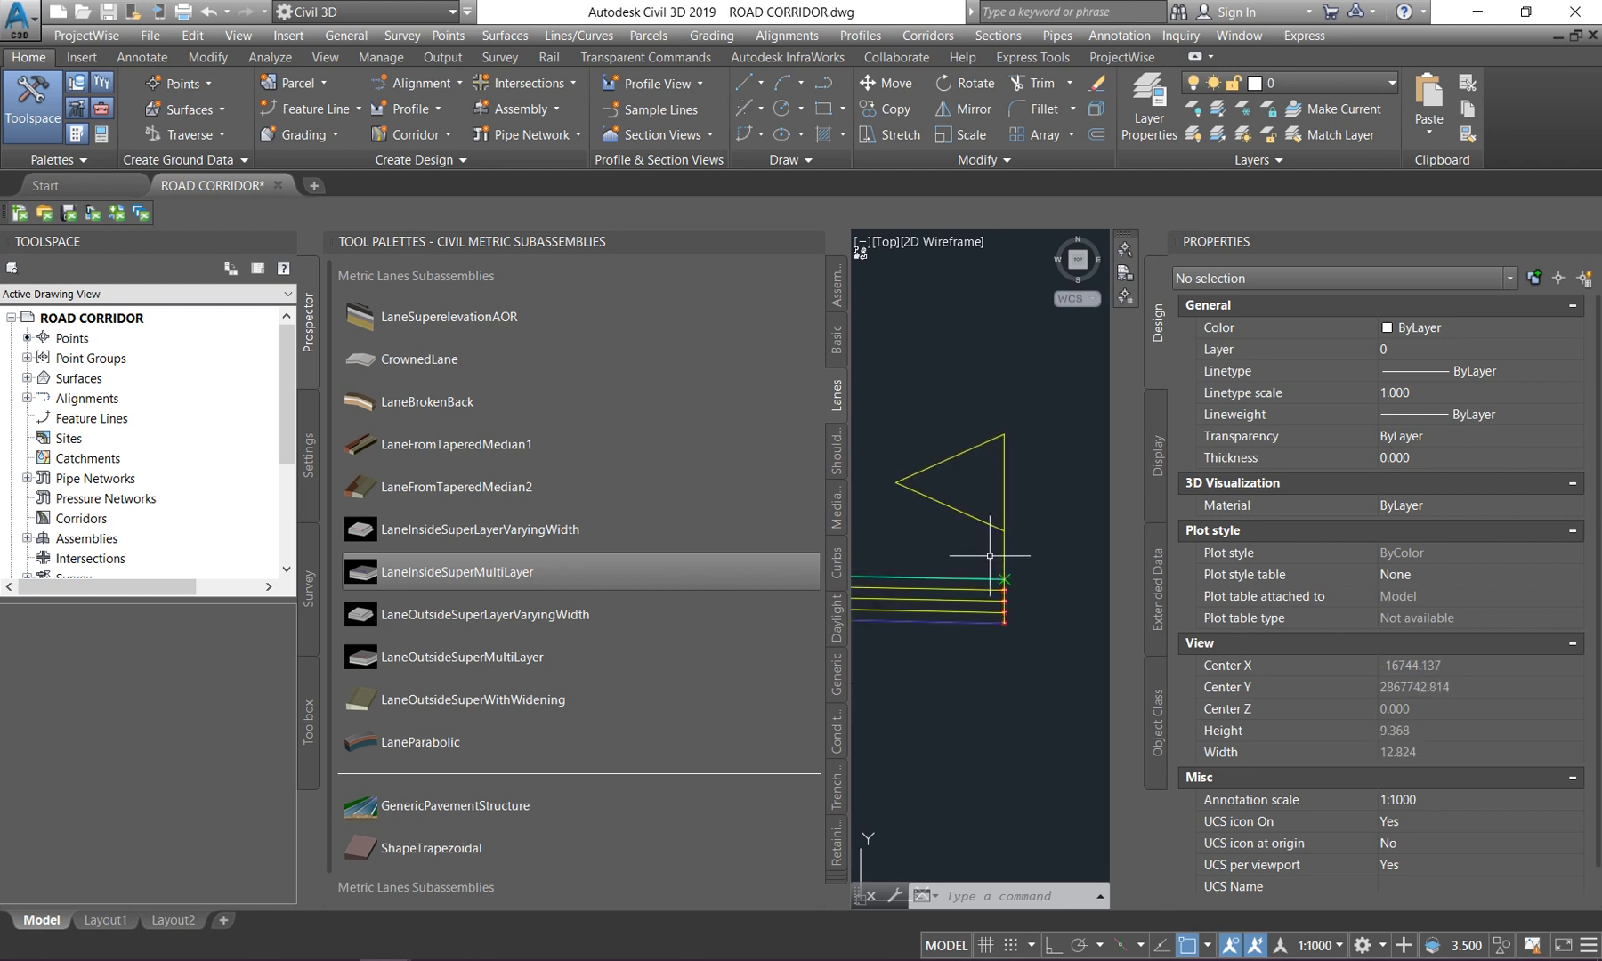
left_click(836, 570)
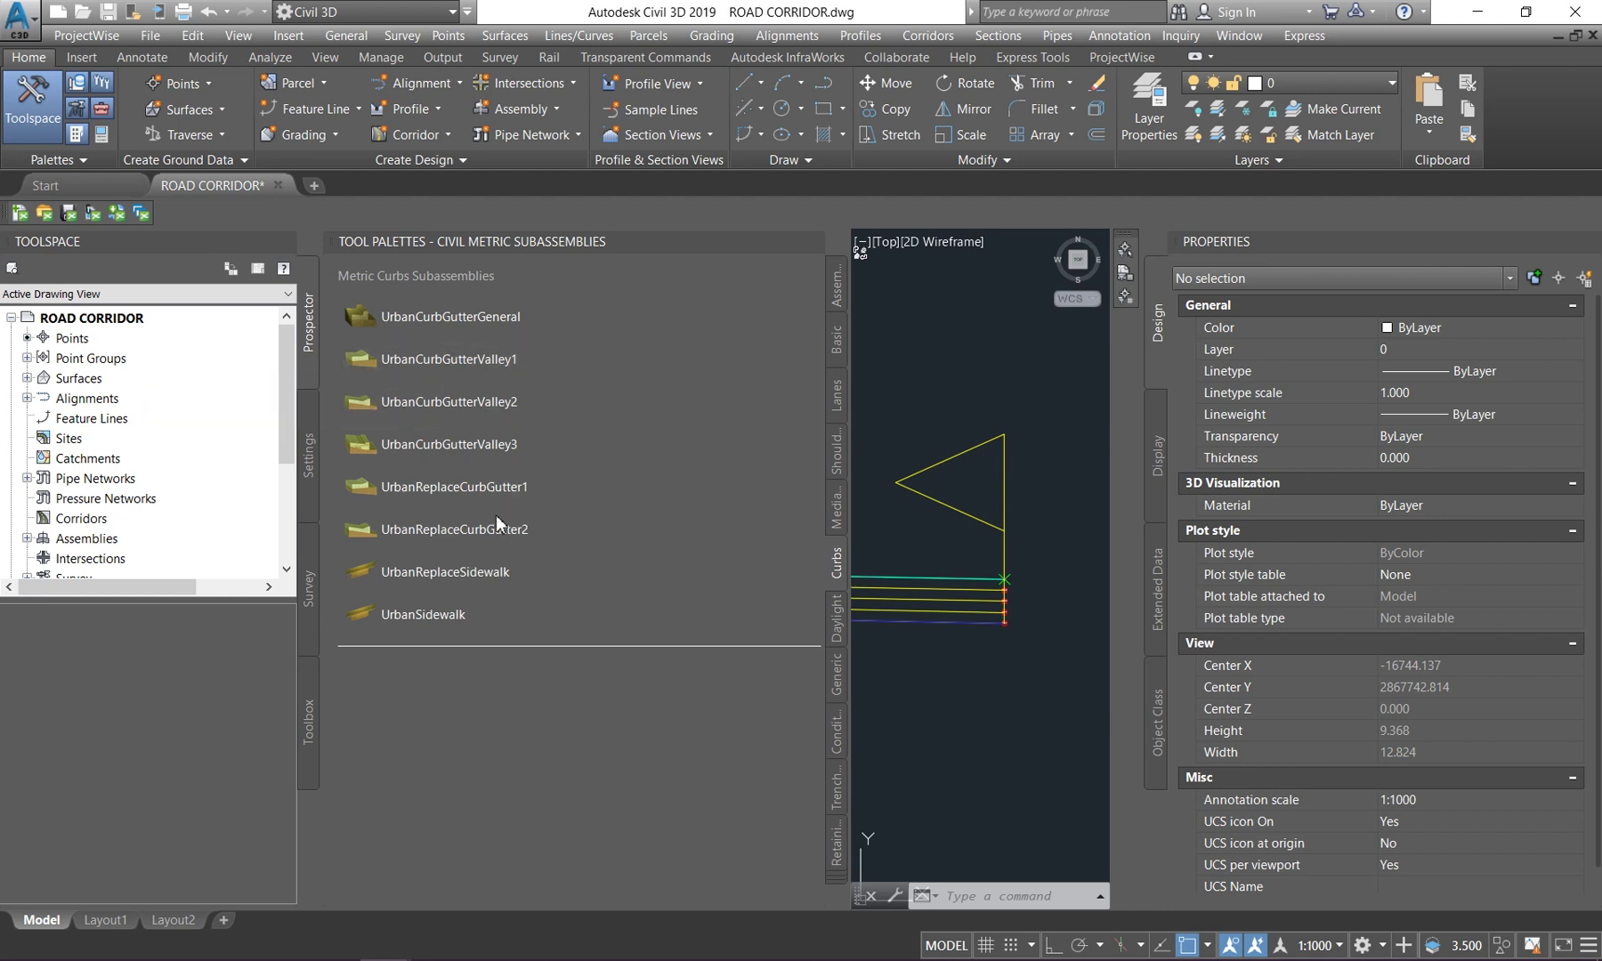
left_click(445, 323)
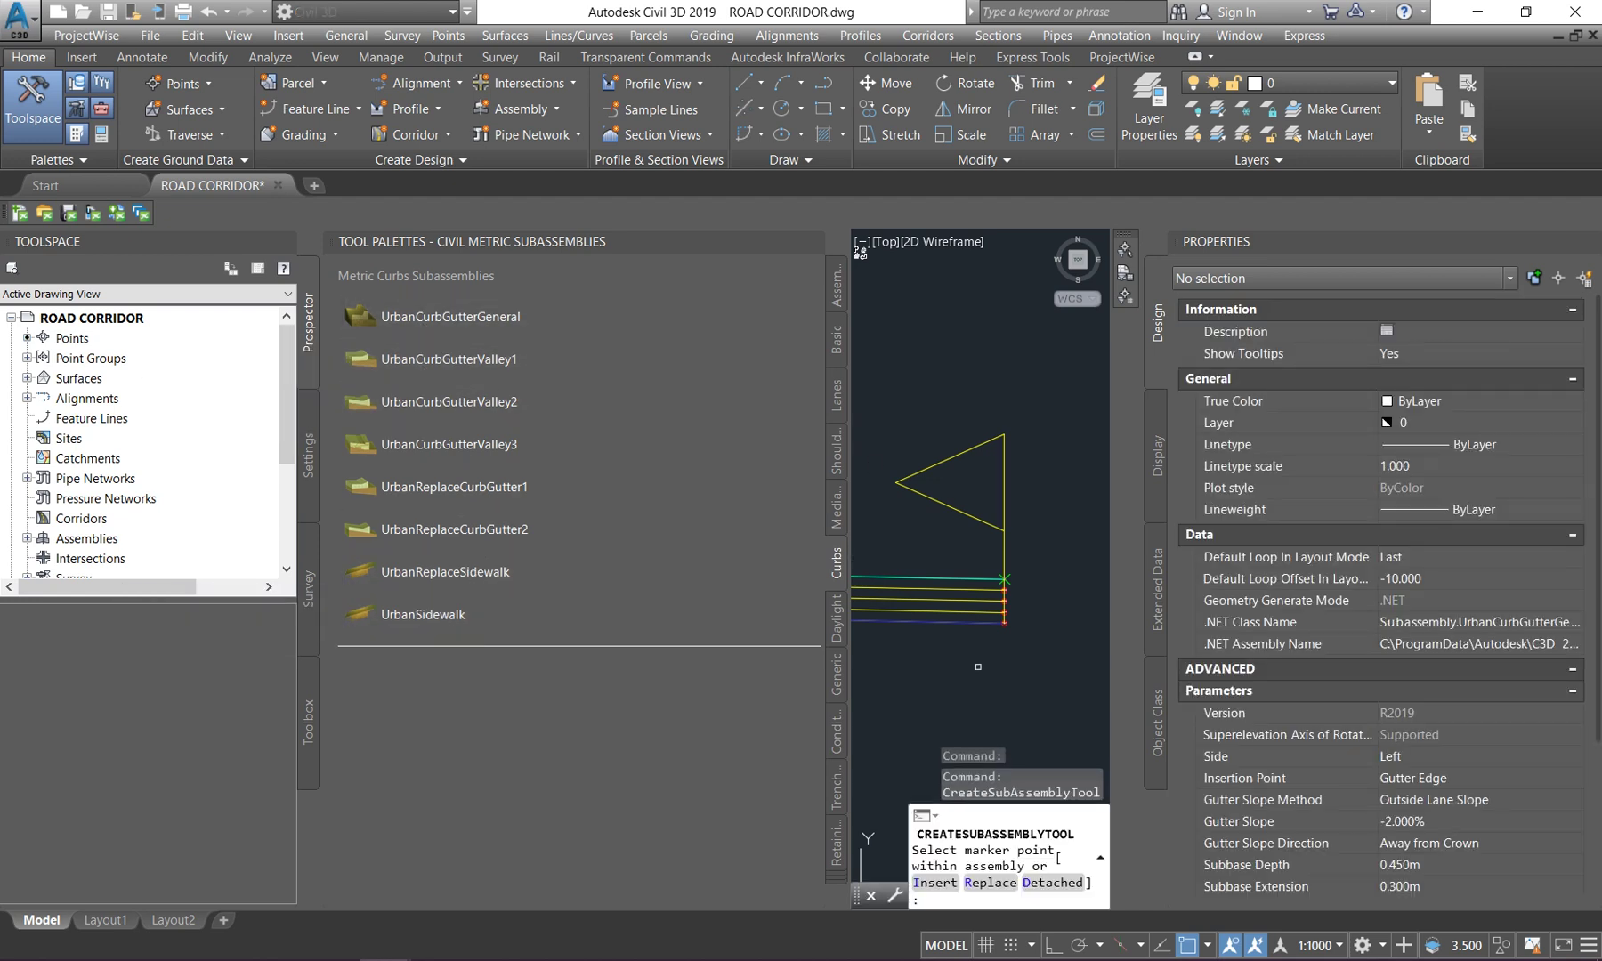
left_click(1435, 756)
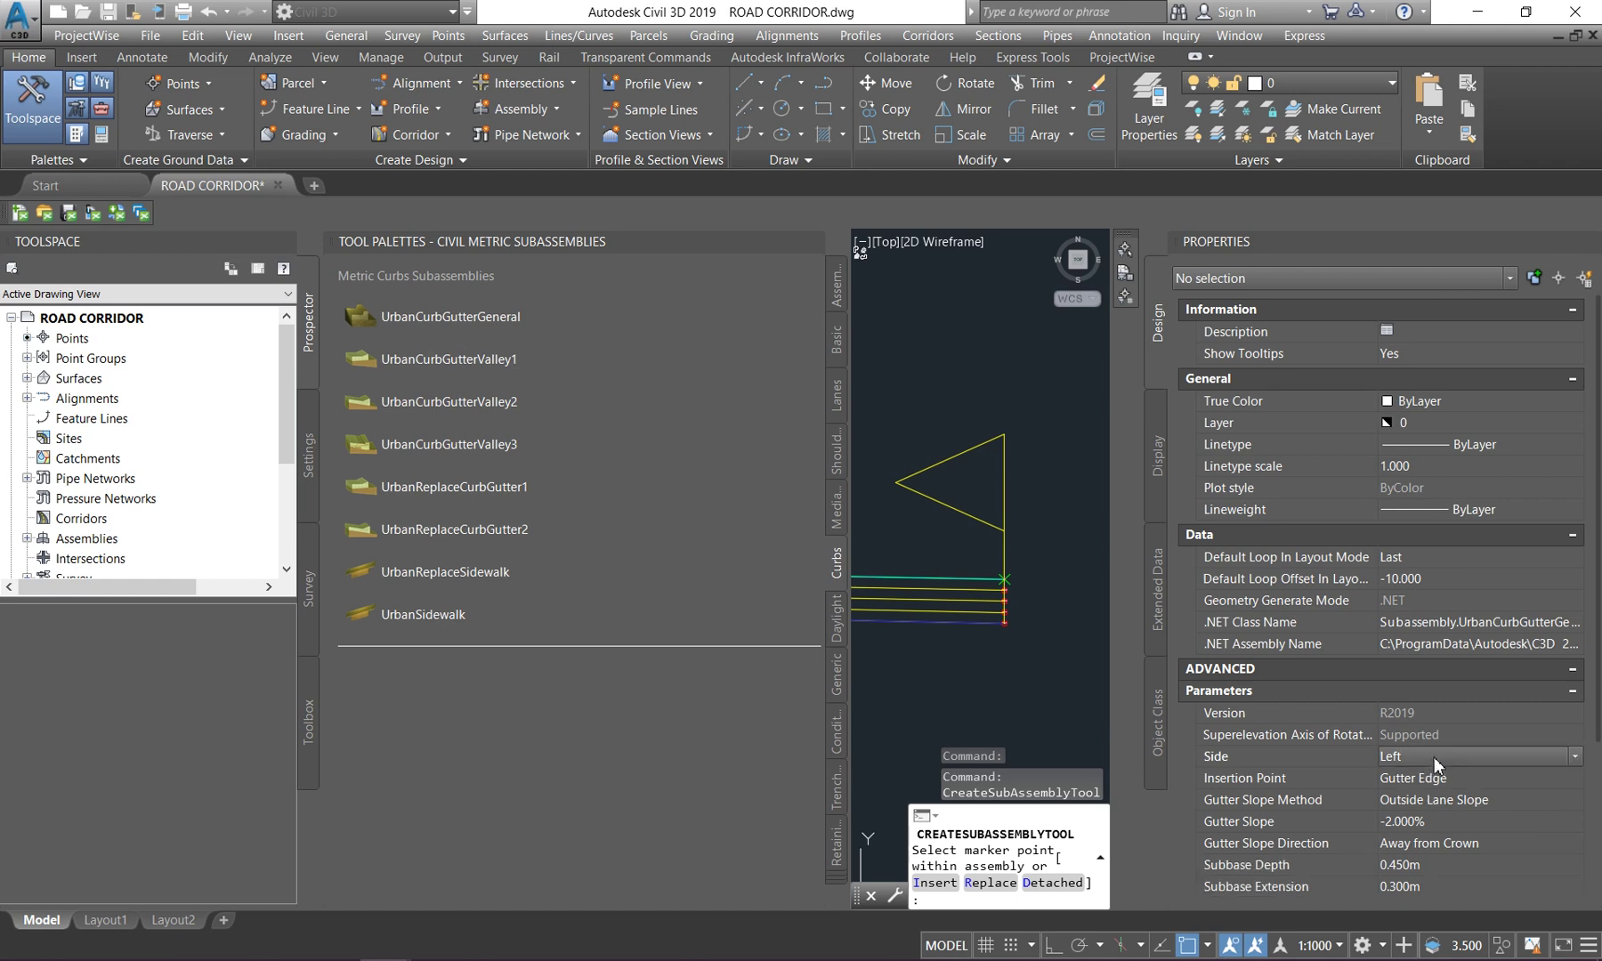
left_click(1434, 755)
left_click(1433, 779)
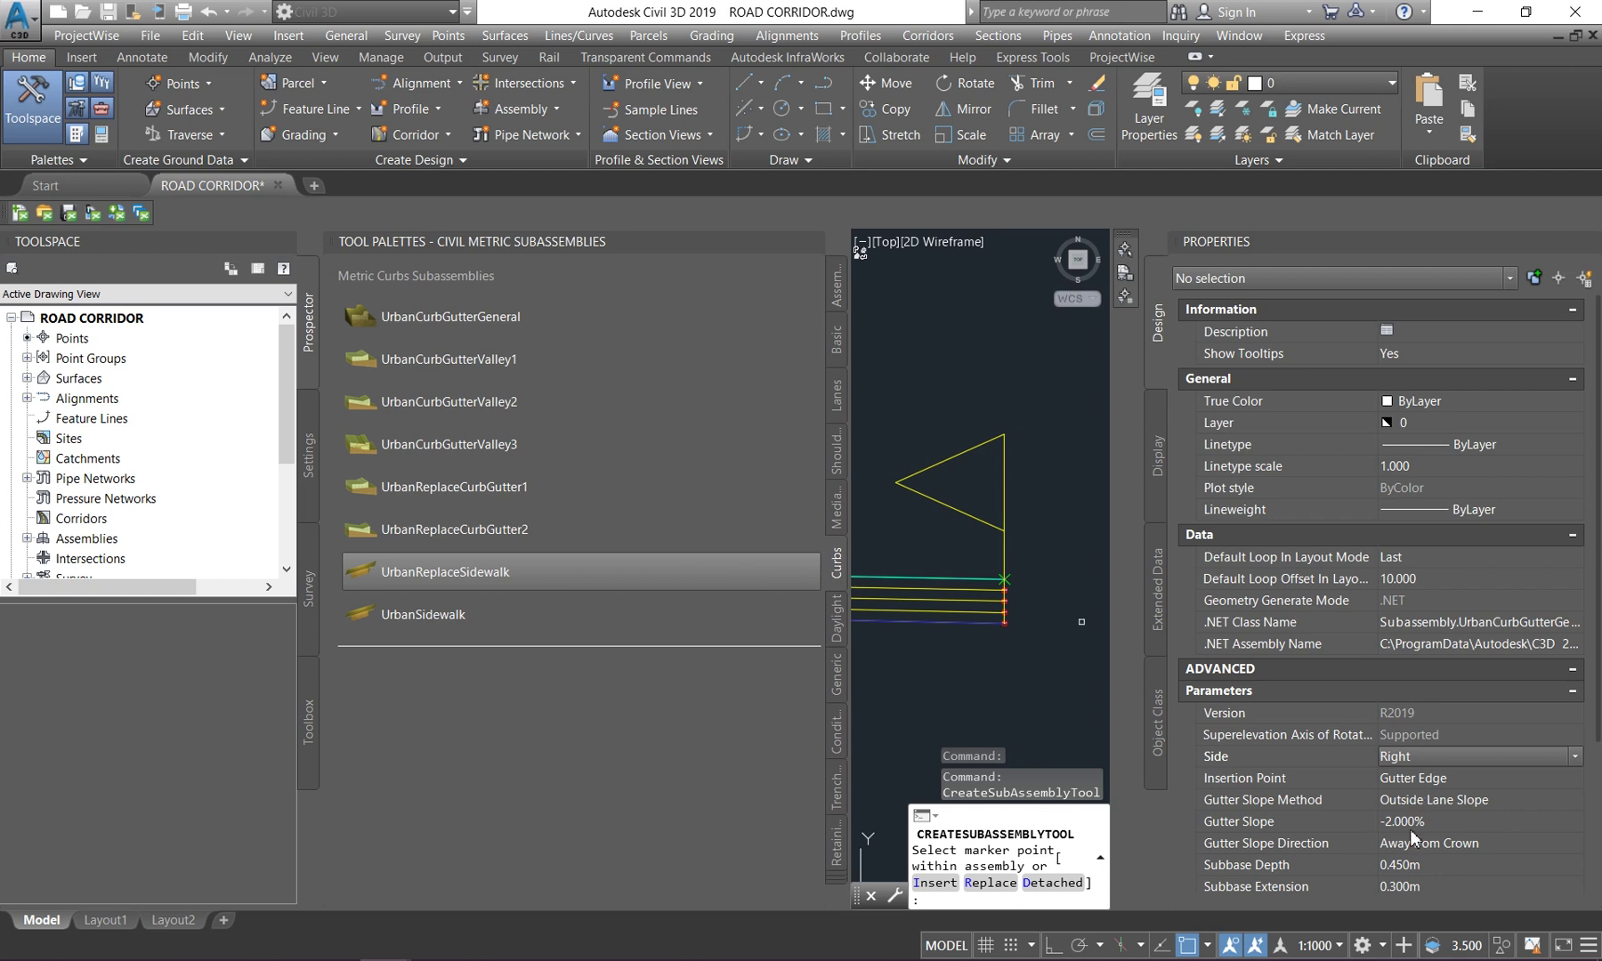
scroll(1005, 578, "up", 3)
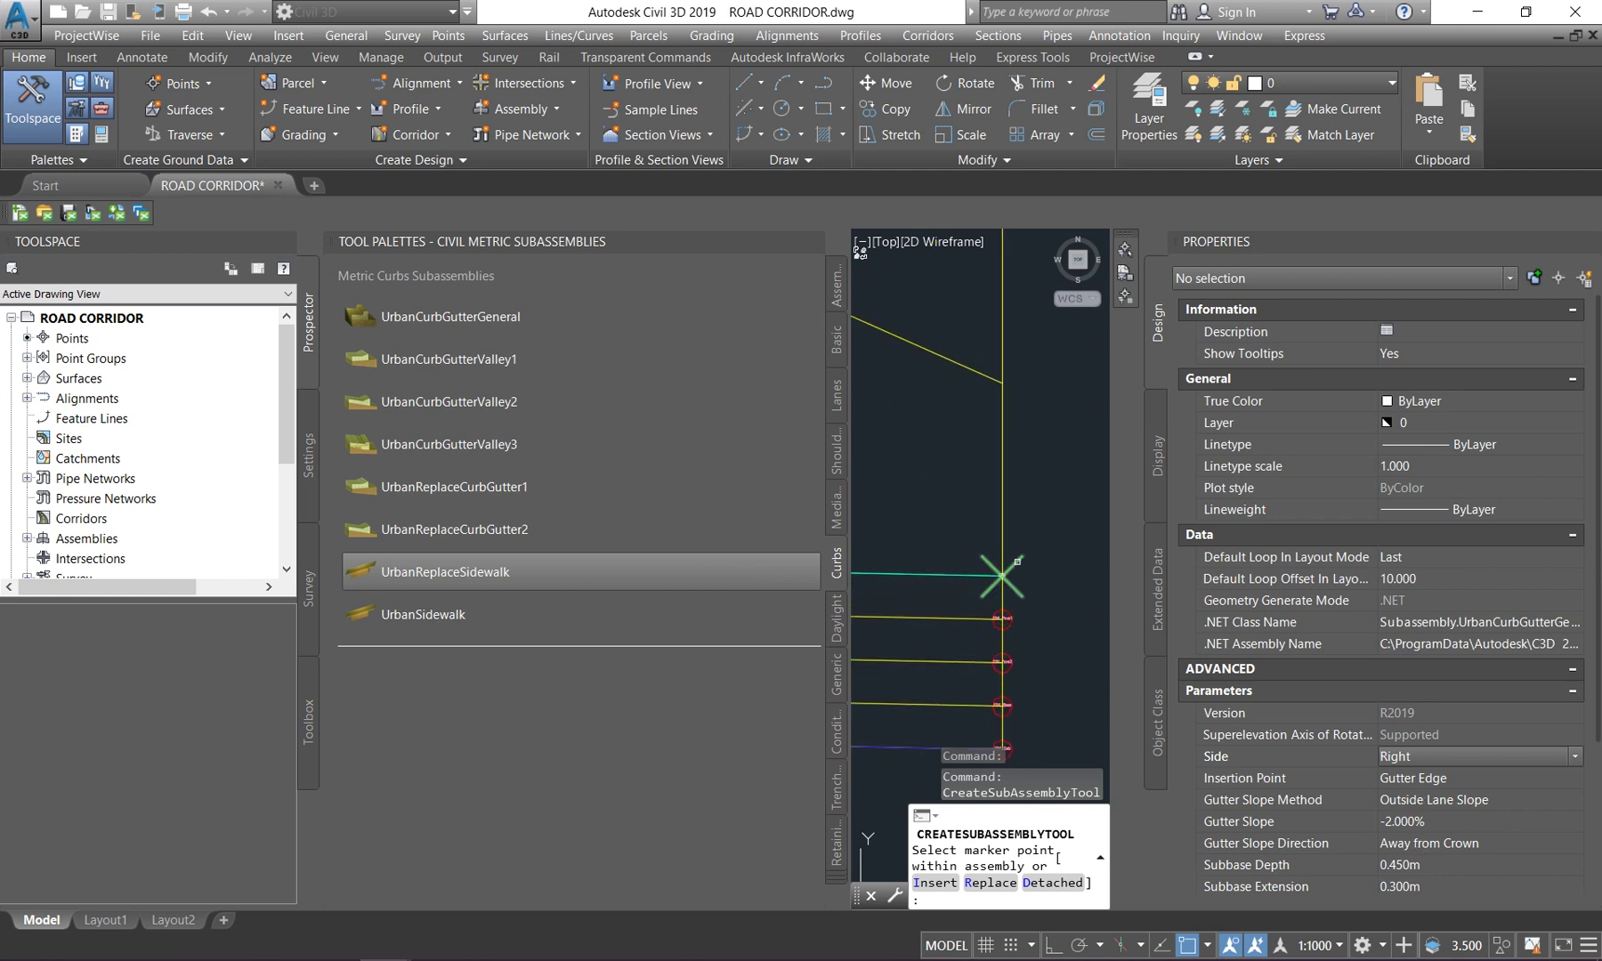
left_click(1004, 574)
scroll(925, 577, "down", 3)
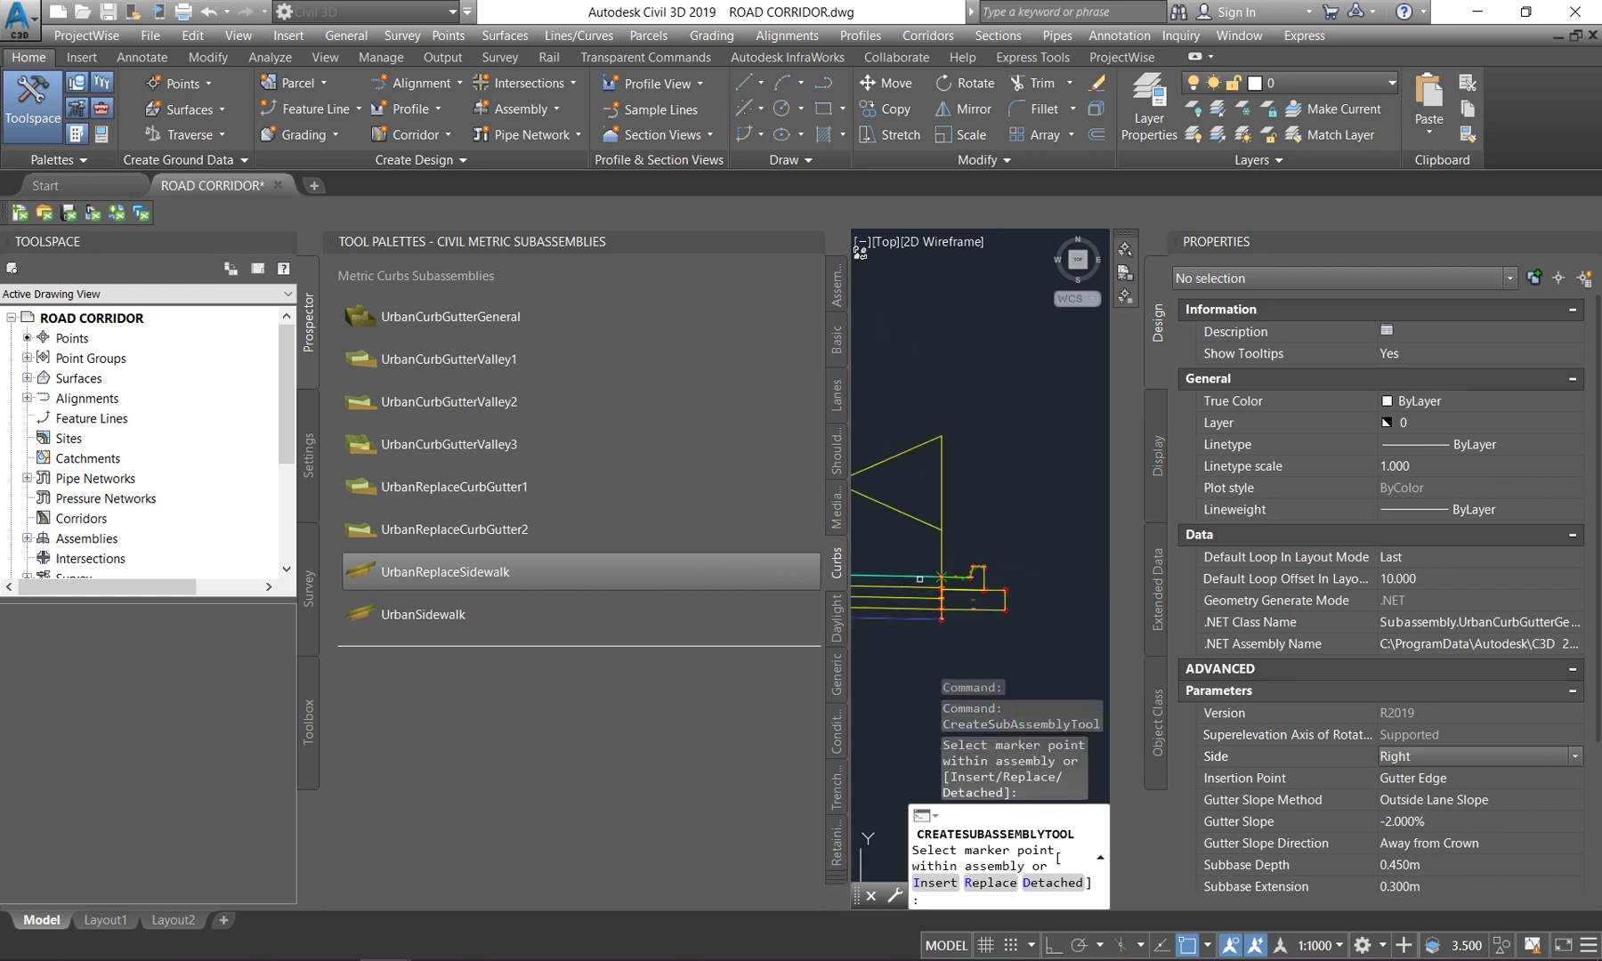
- Set the curb's side to Left and attach it to the top outer edge of the left lane, ending the command
left_click(1422, 752)
left_click(1410, 794)
scroll(948, 570, "down", 2)
scroll(1009, 483, "up", 5)
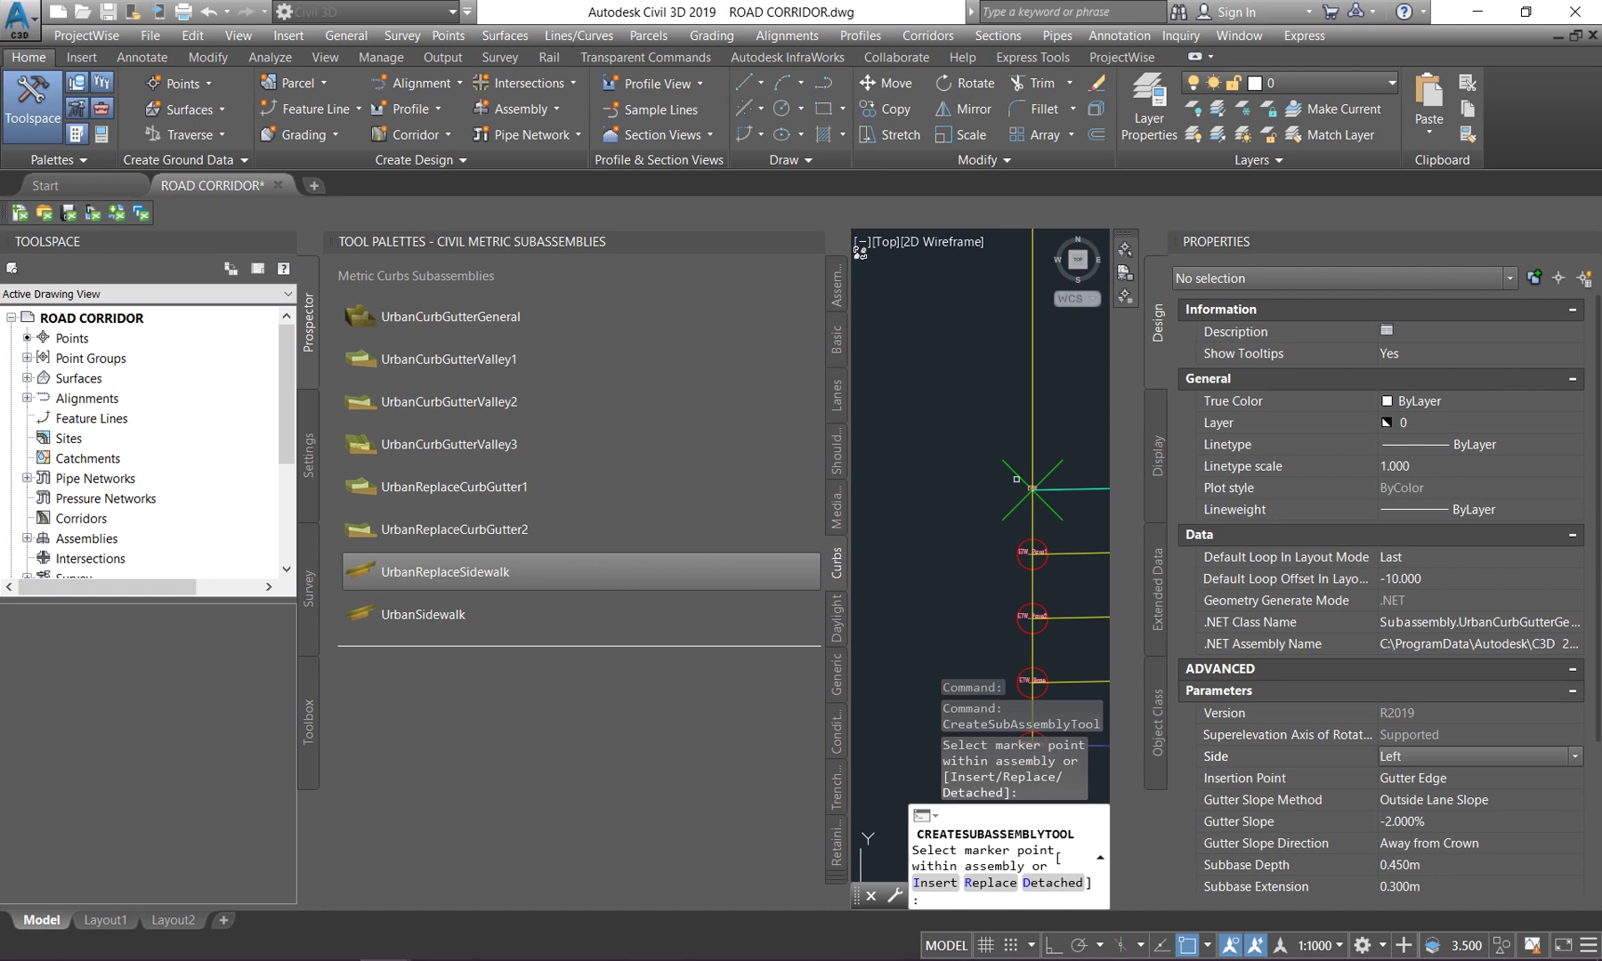
left_click(1019, 480)
scroll(945, 561, "down", 4)
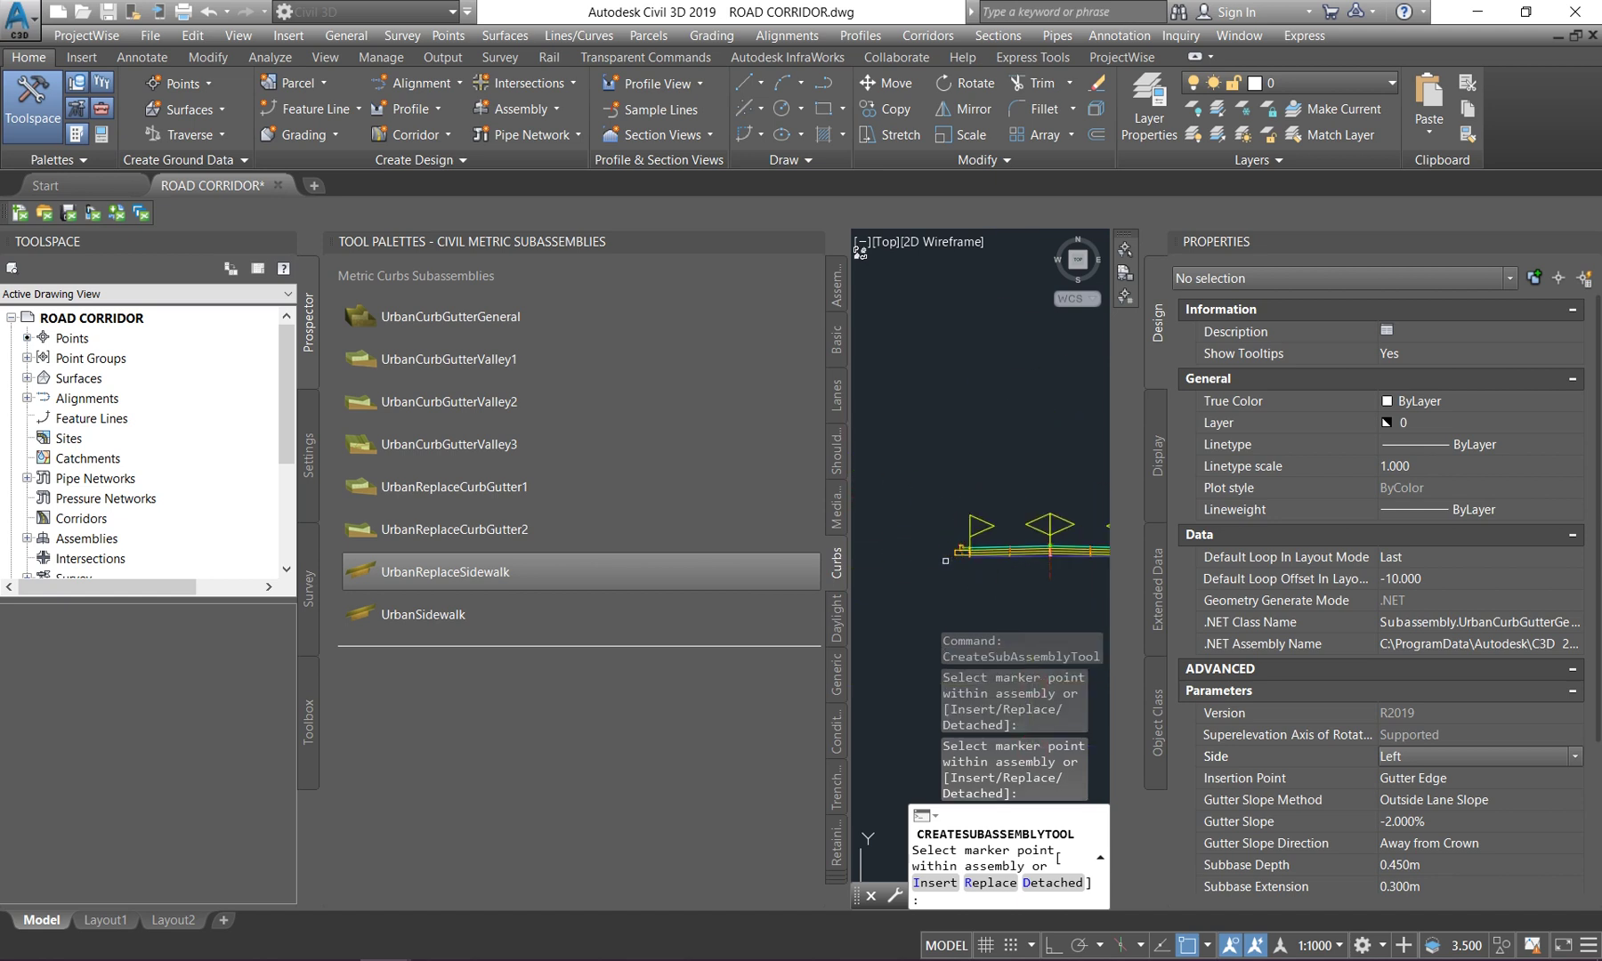
key("Escape")
scroll(945, 561, "up", 5)
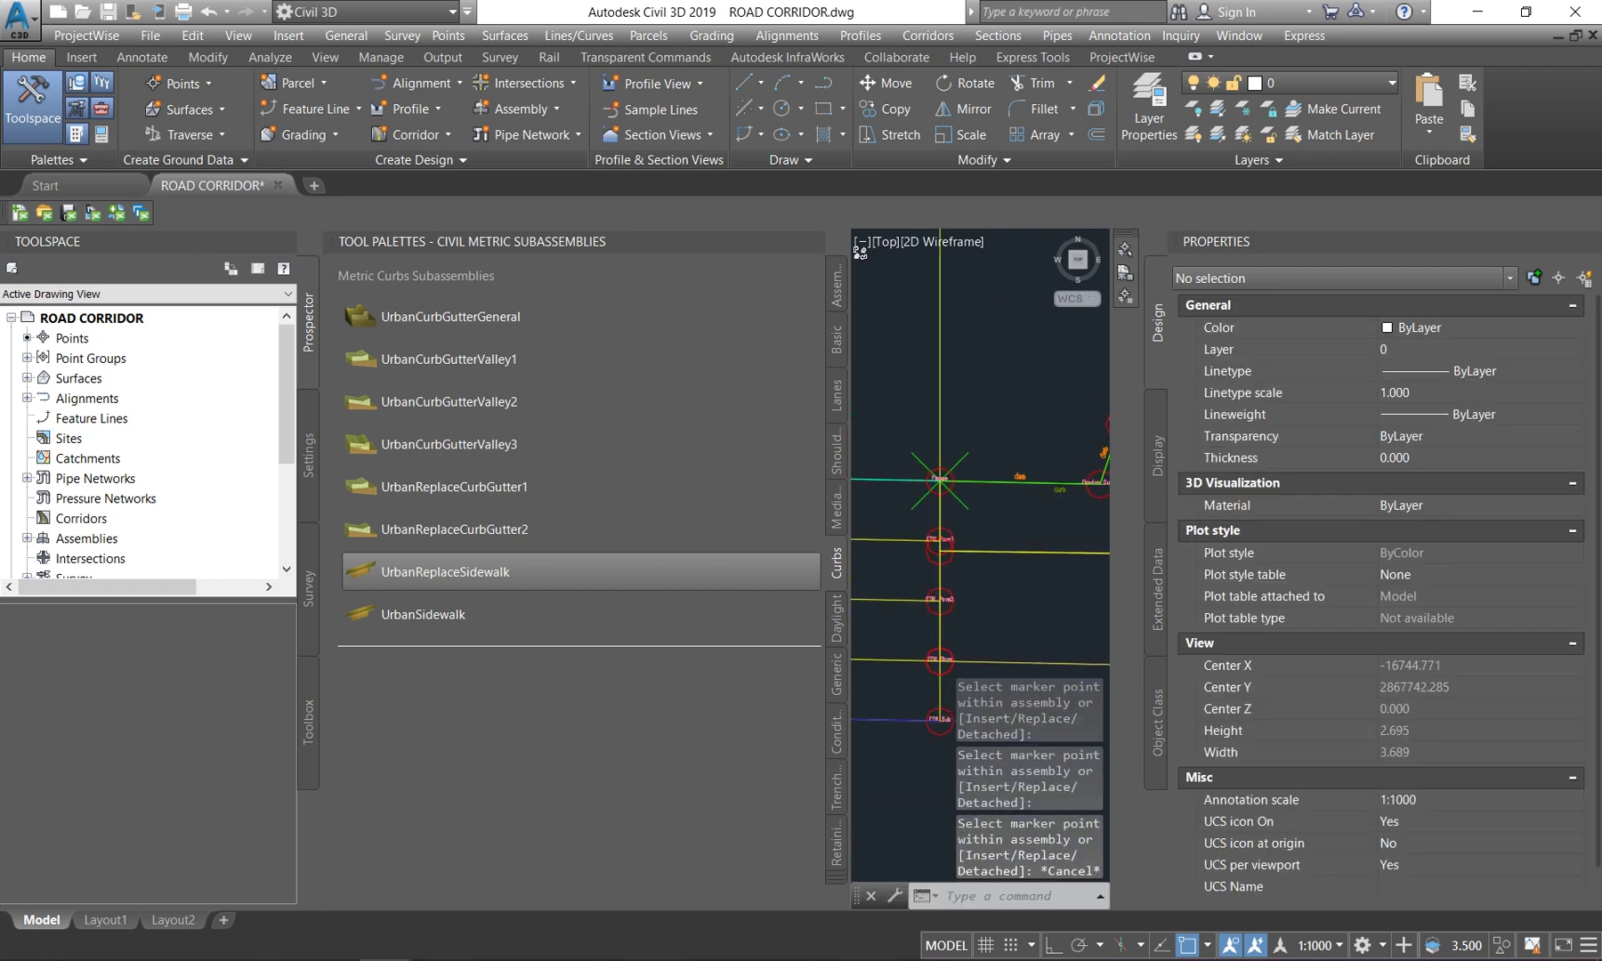
- Attach a LinkSlopeToSurface subassembly with side Right and slope 50% to the upper outer corner of the right curb's base
middle_click_drag(1072, 513, 953, 524)
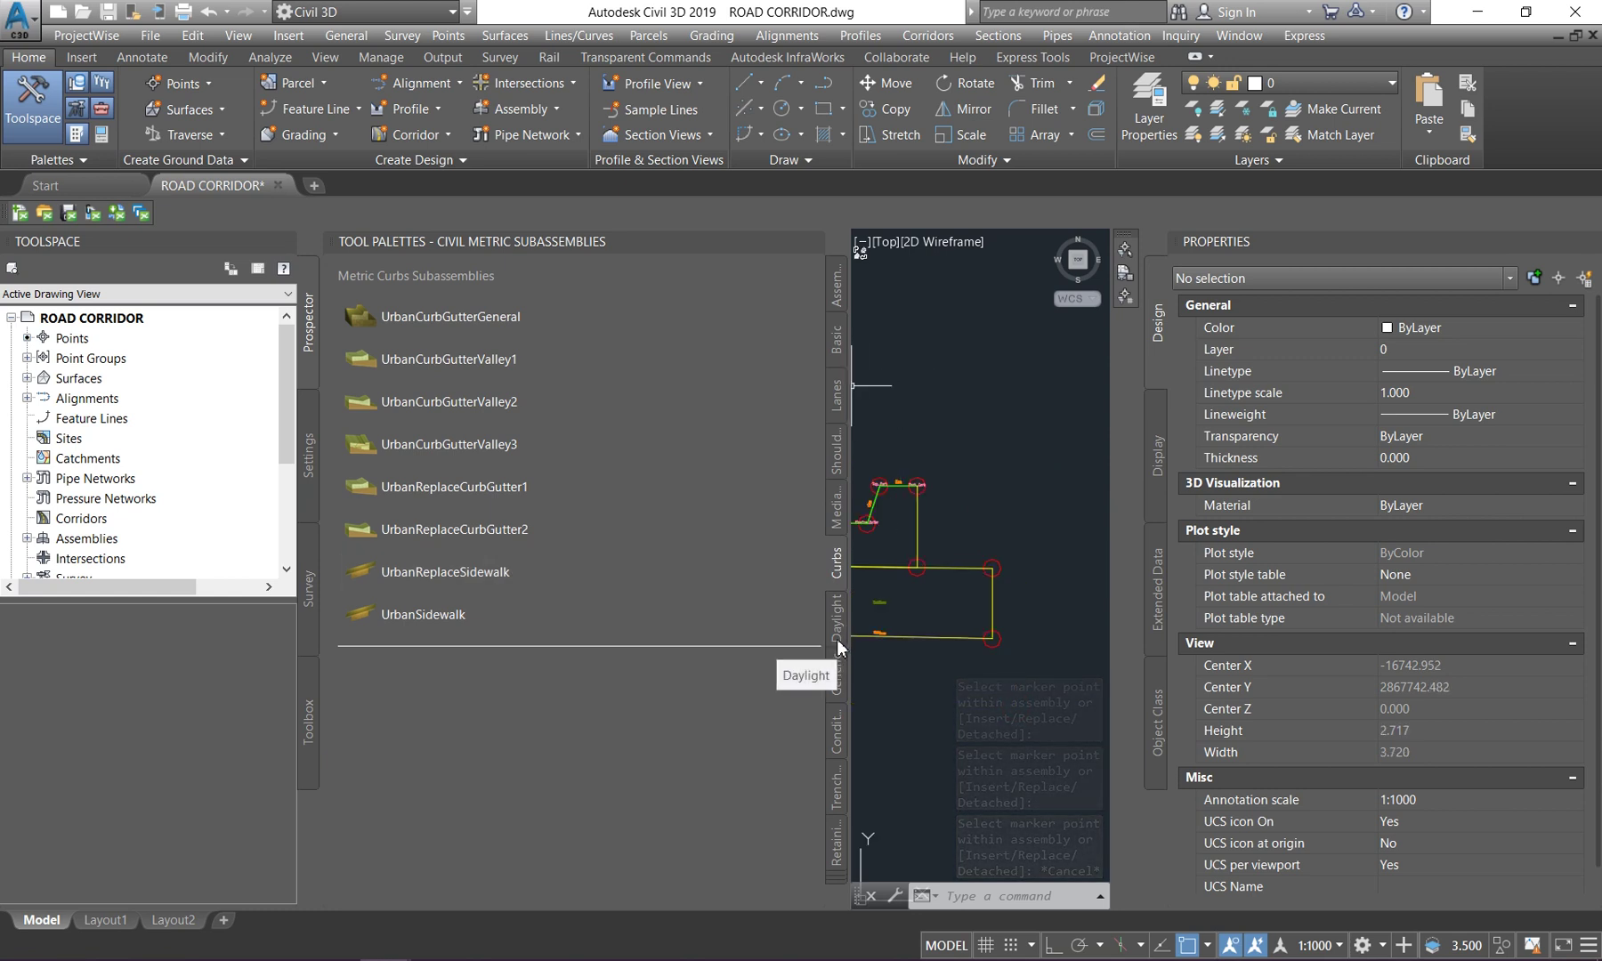
left_click(837, 682)
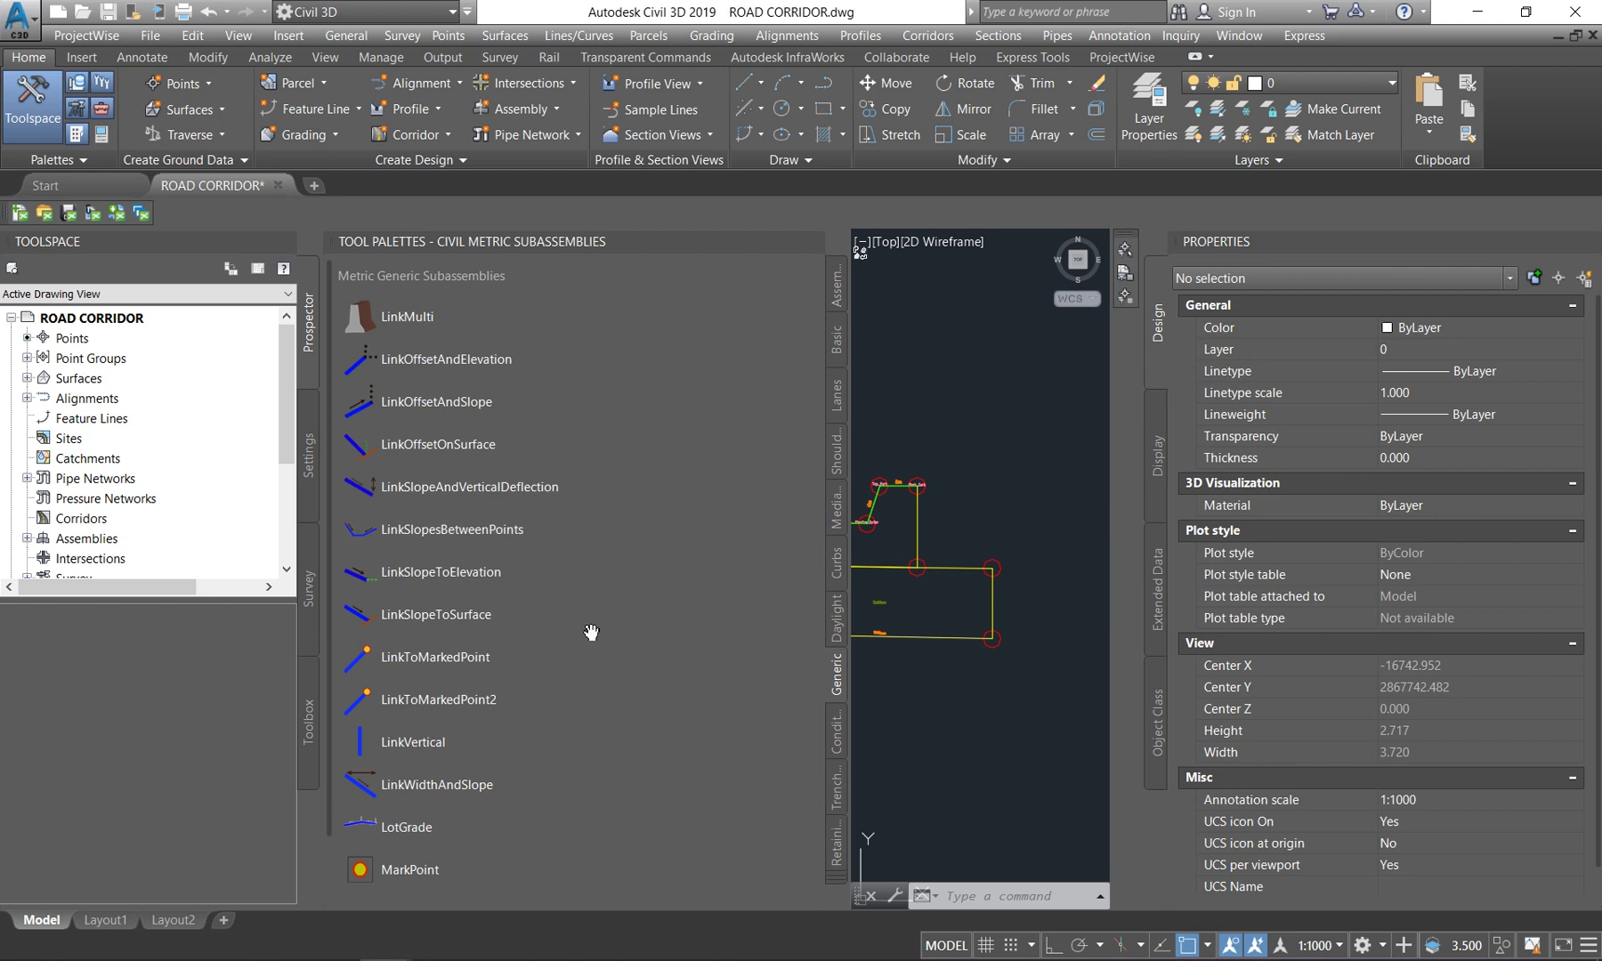
left_click(571, 564)
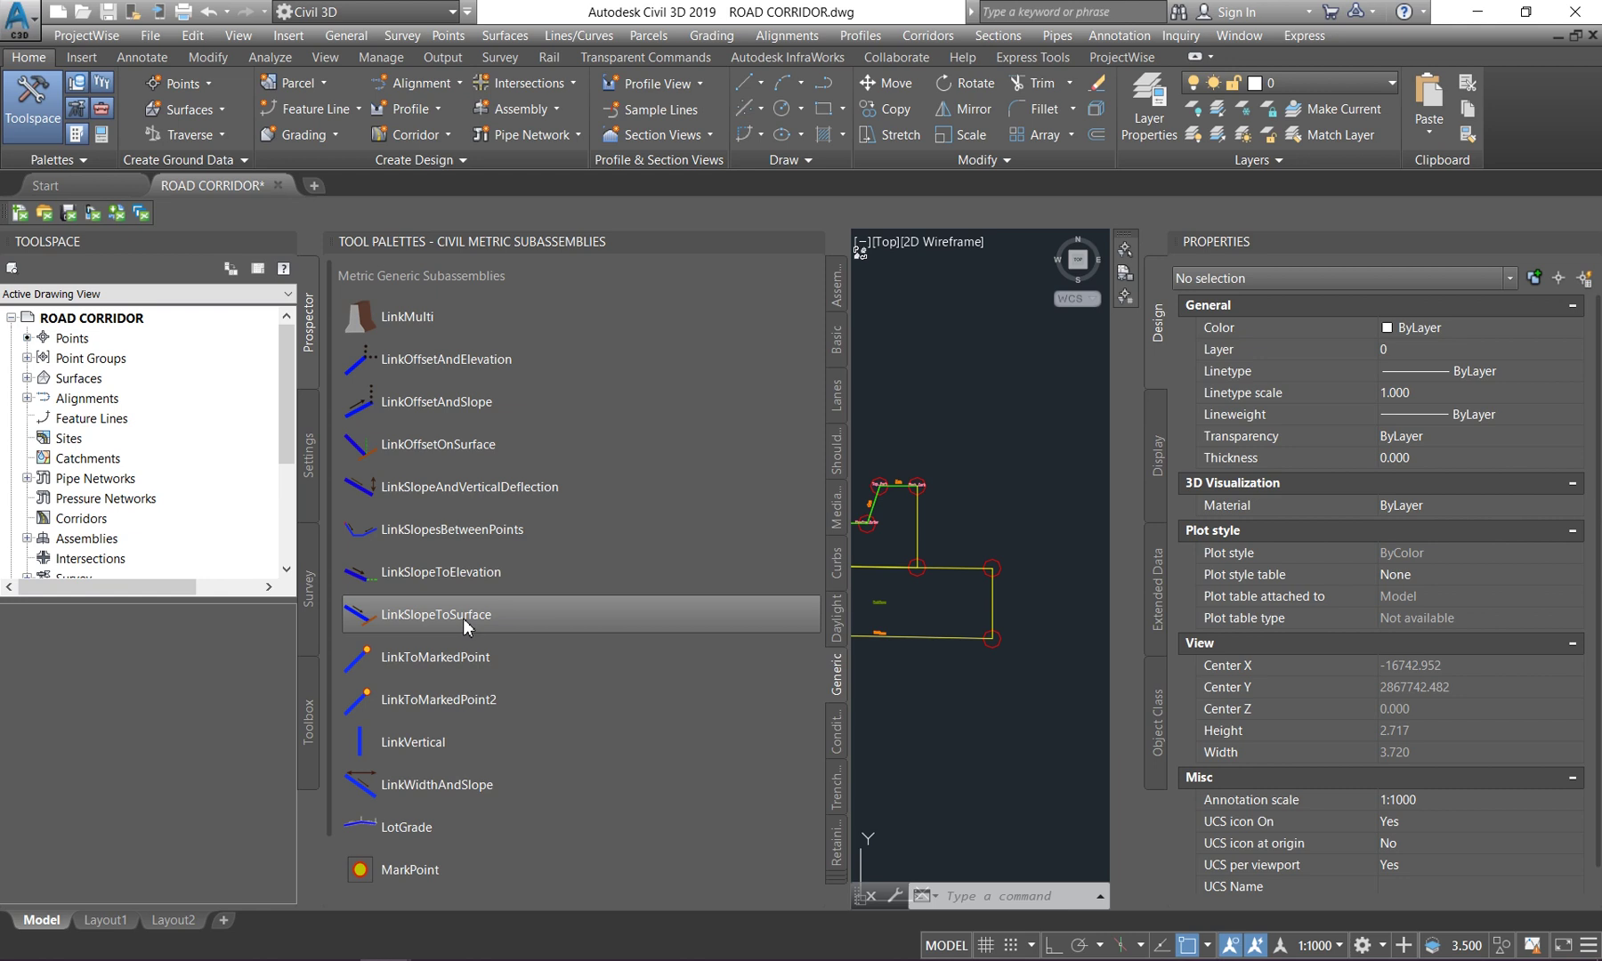
left_click(448, 618)
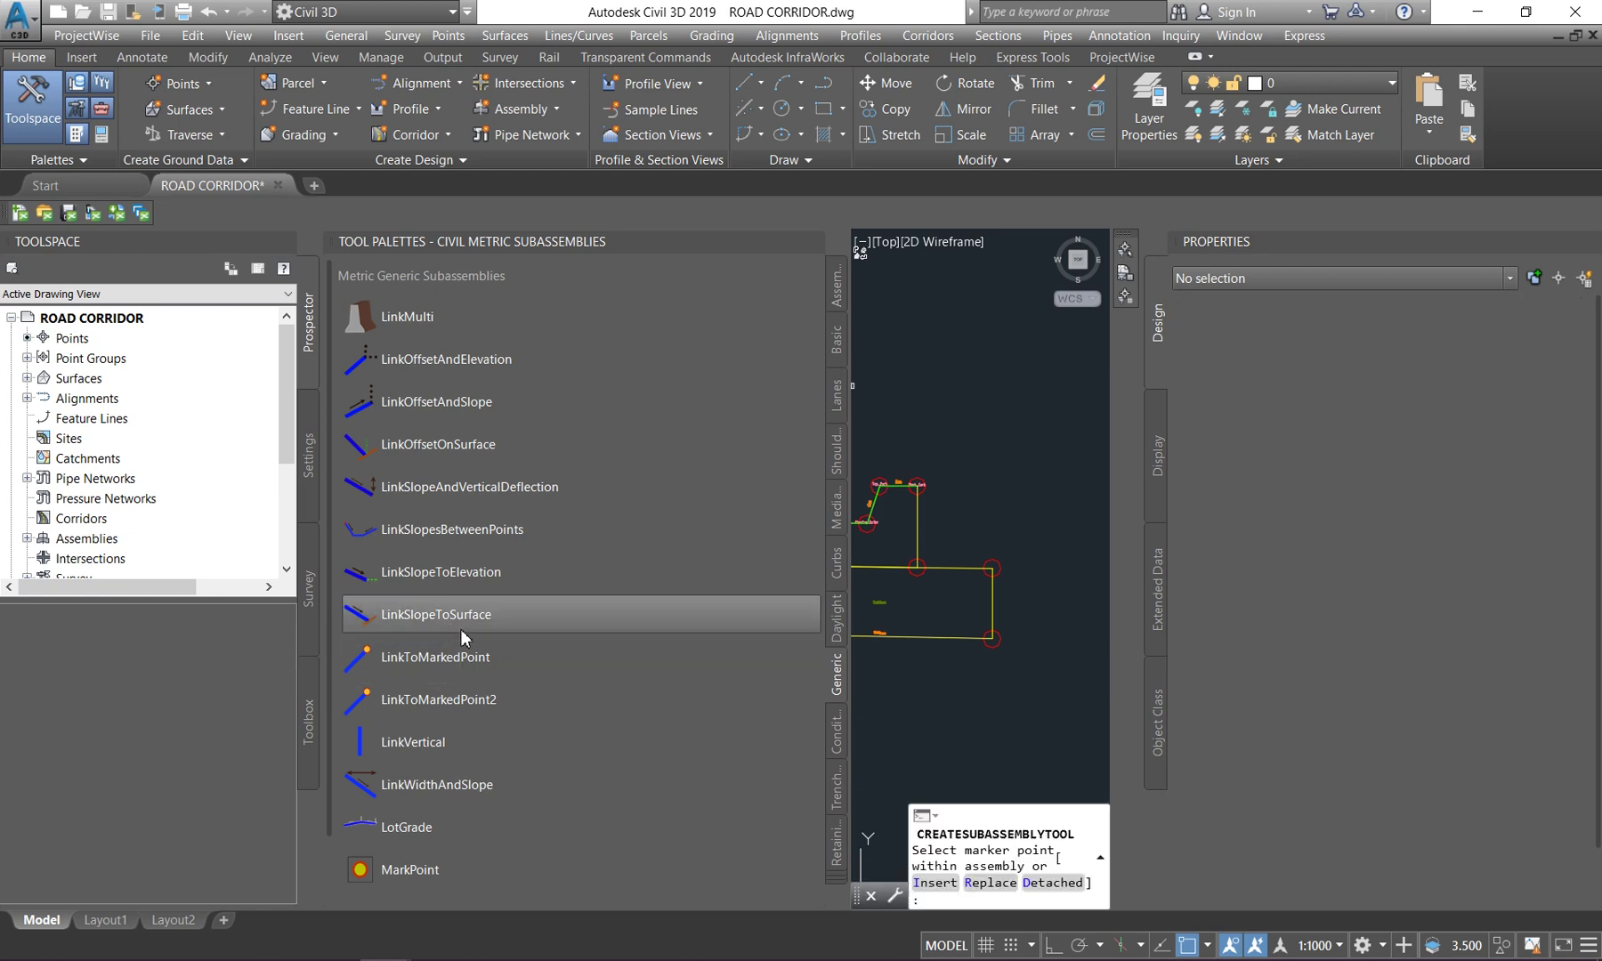
left_click(1420, 781)
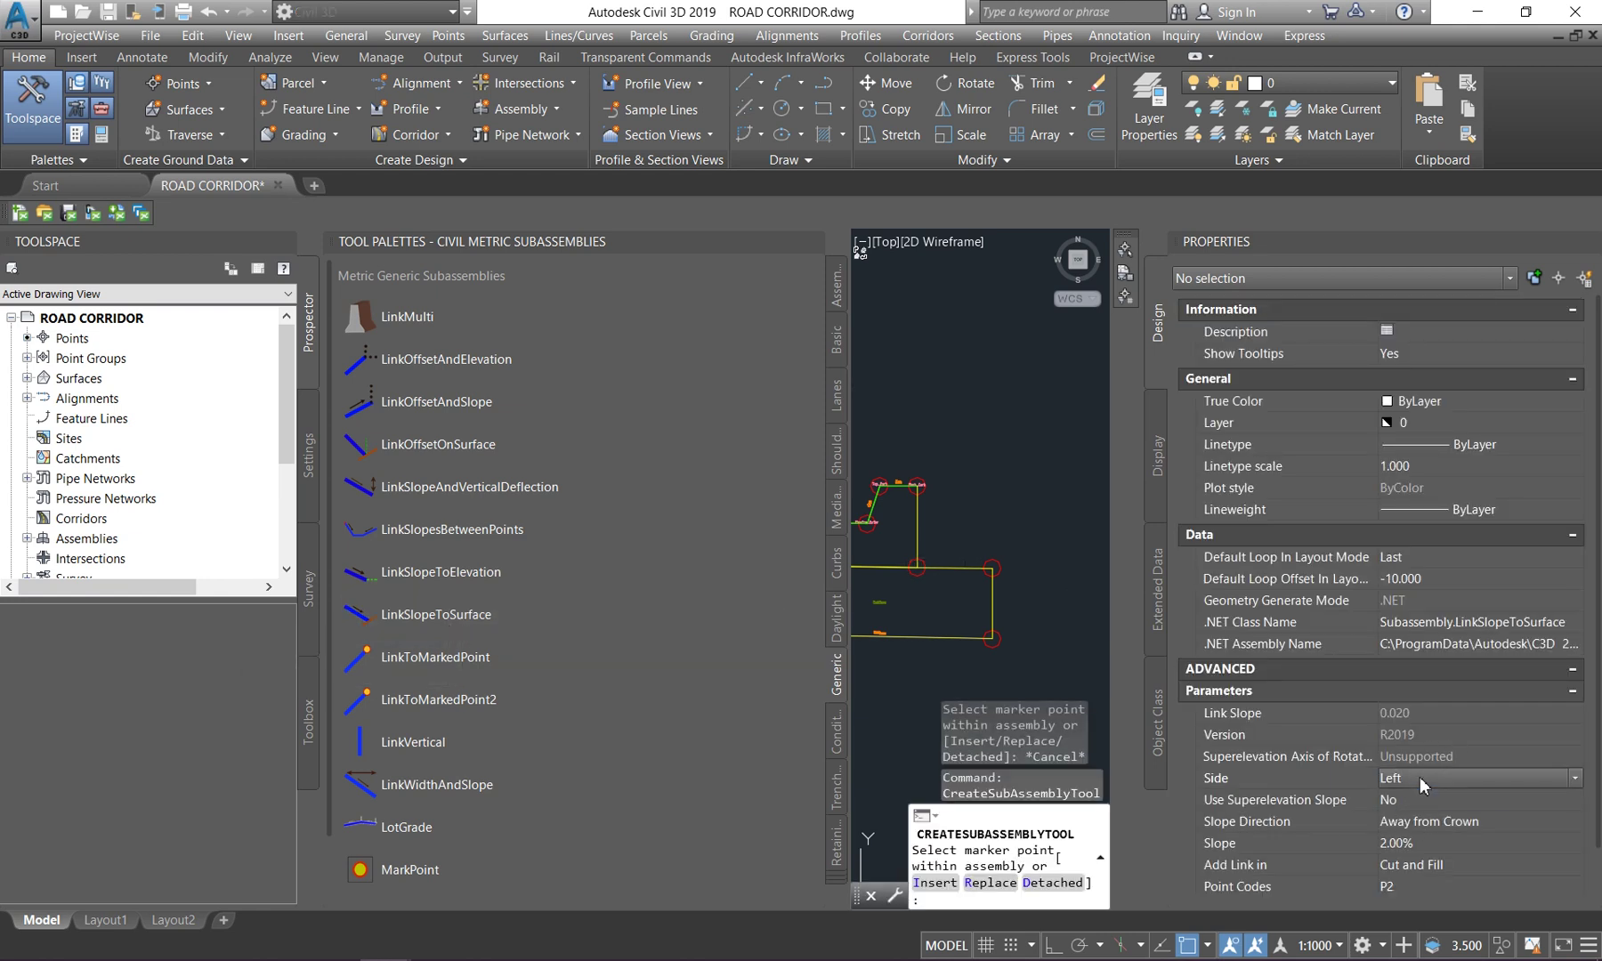
left_click(1424, 814)
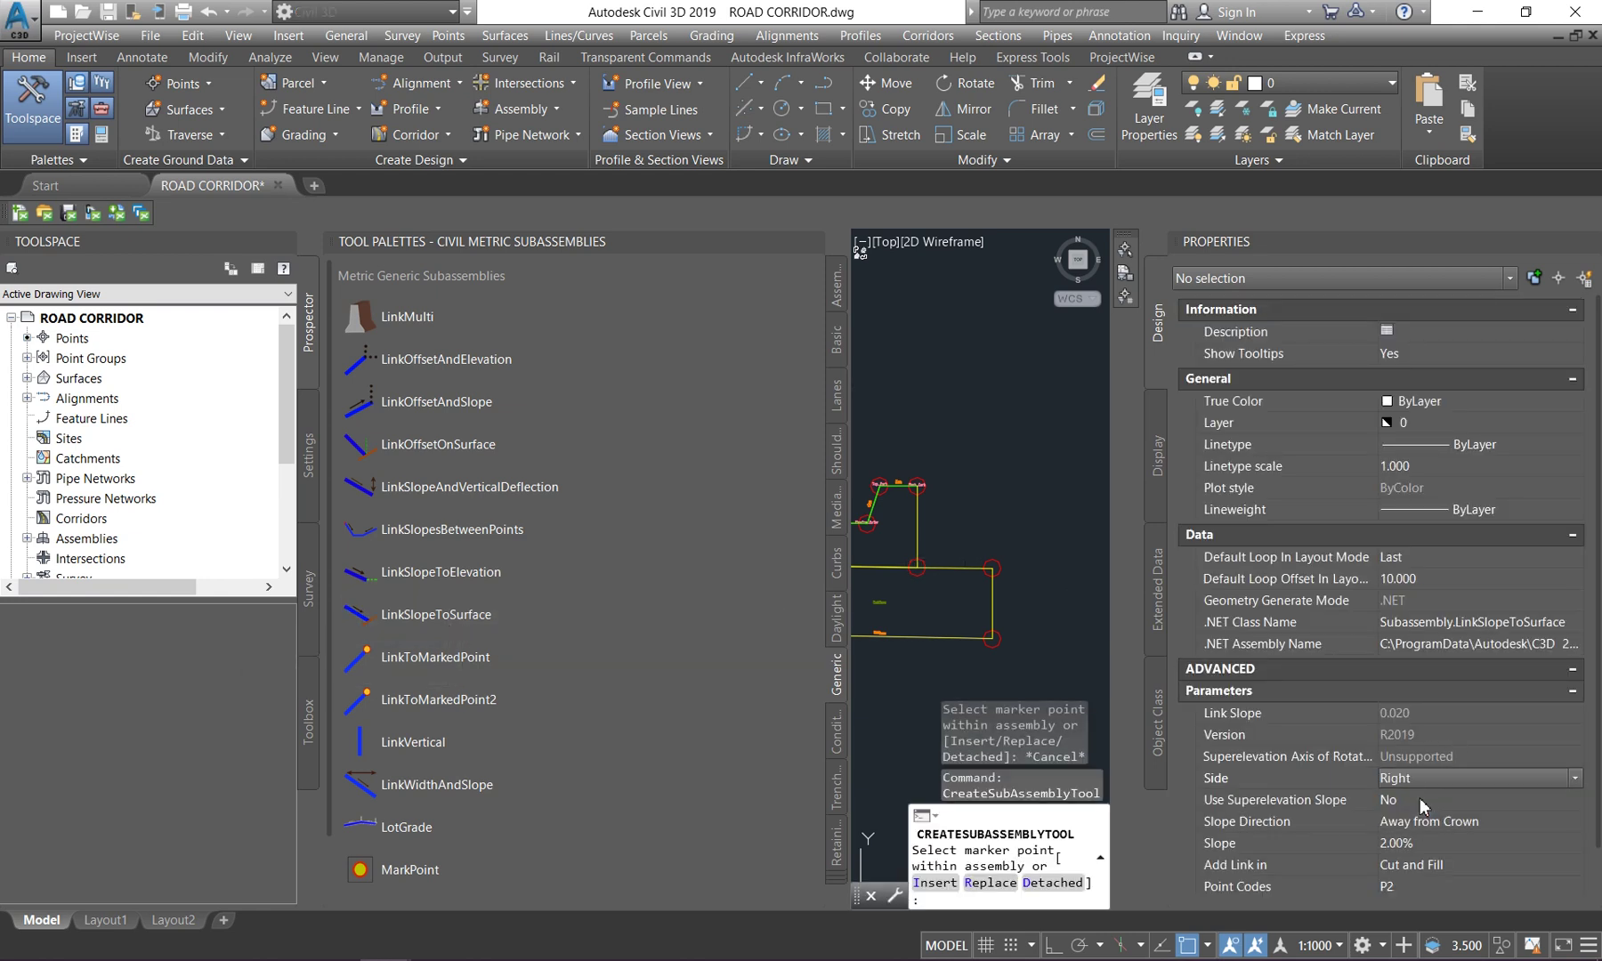
left_click(1422, 842)
type("50")
key("Return")
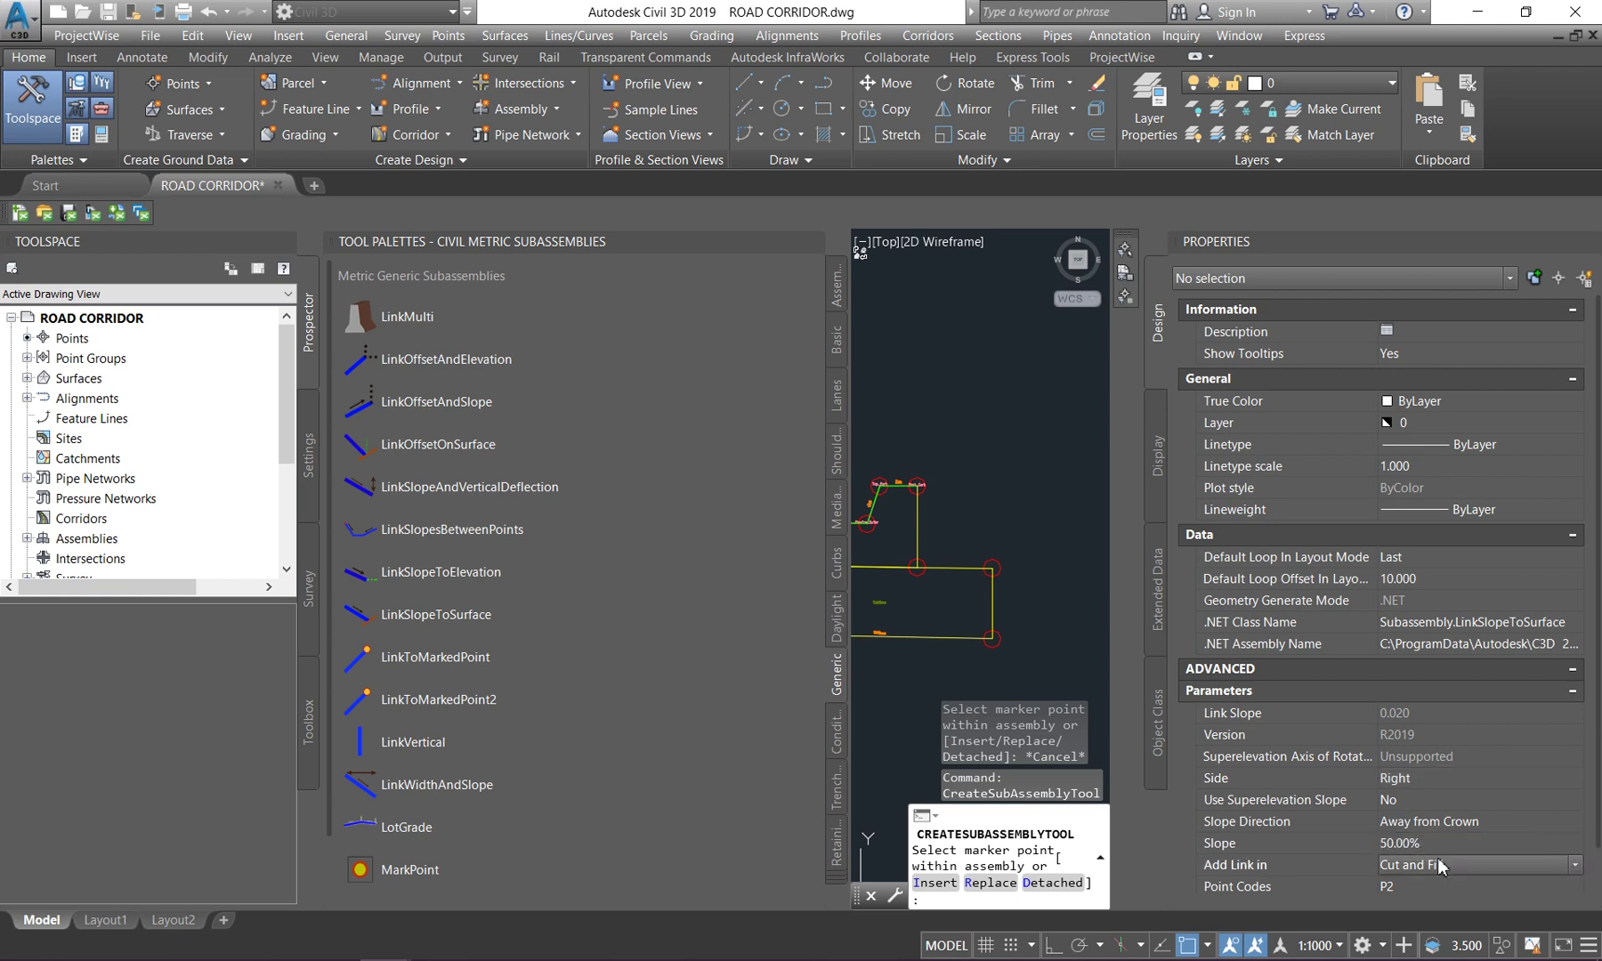
left_click(992, 568)
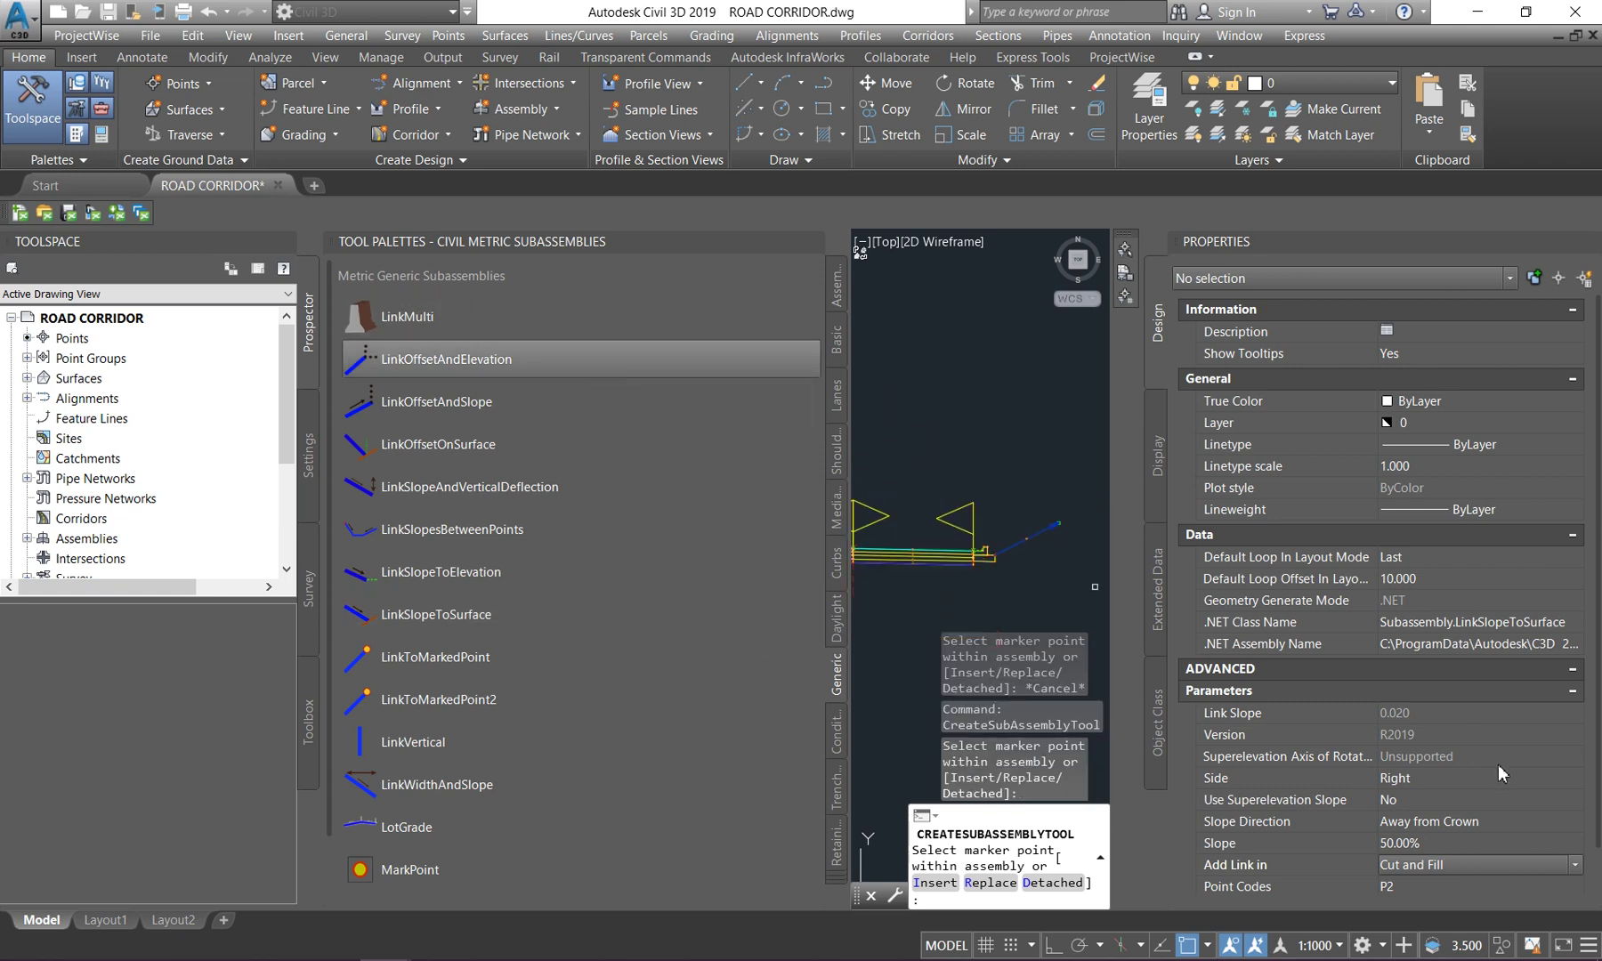
- Set the slope link's side to Left, attach it to the top back of the left curb, and close the subassembly palette
left_click(1413, 777)
left_click(1411, 811)
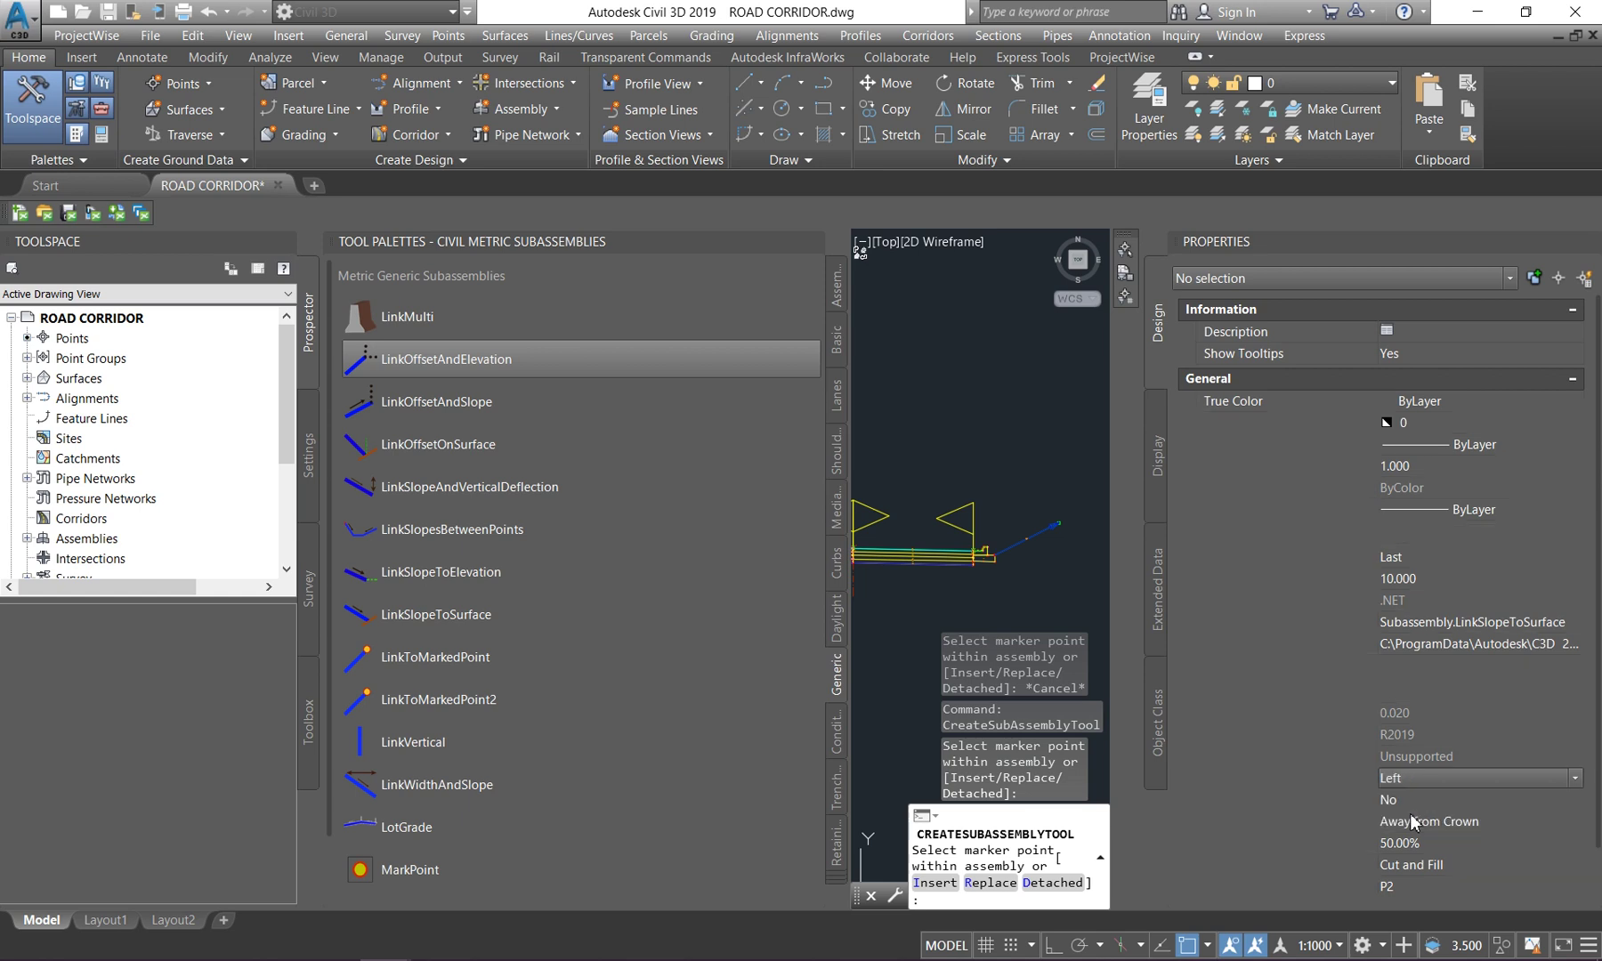
scroll(980, 523, "up", 5)
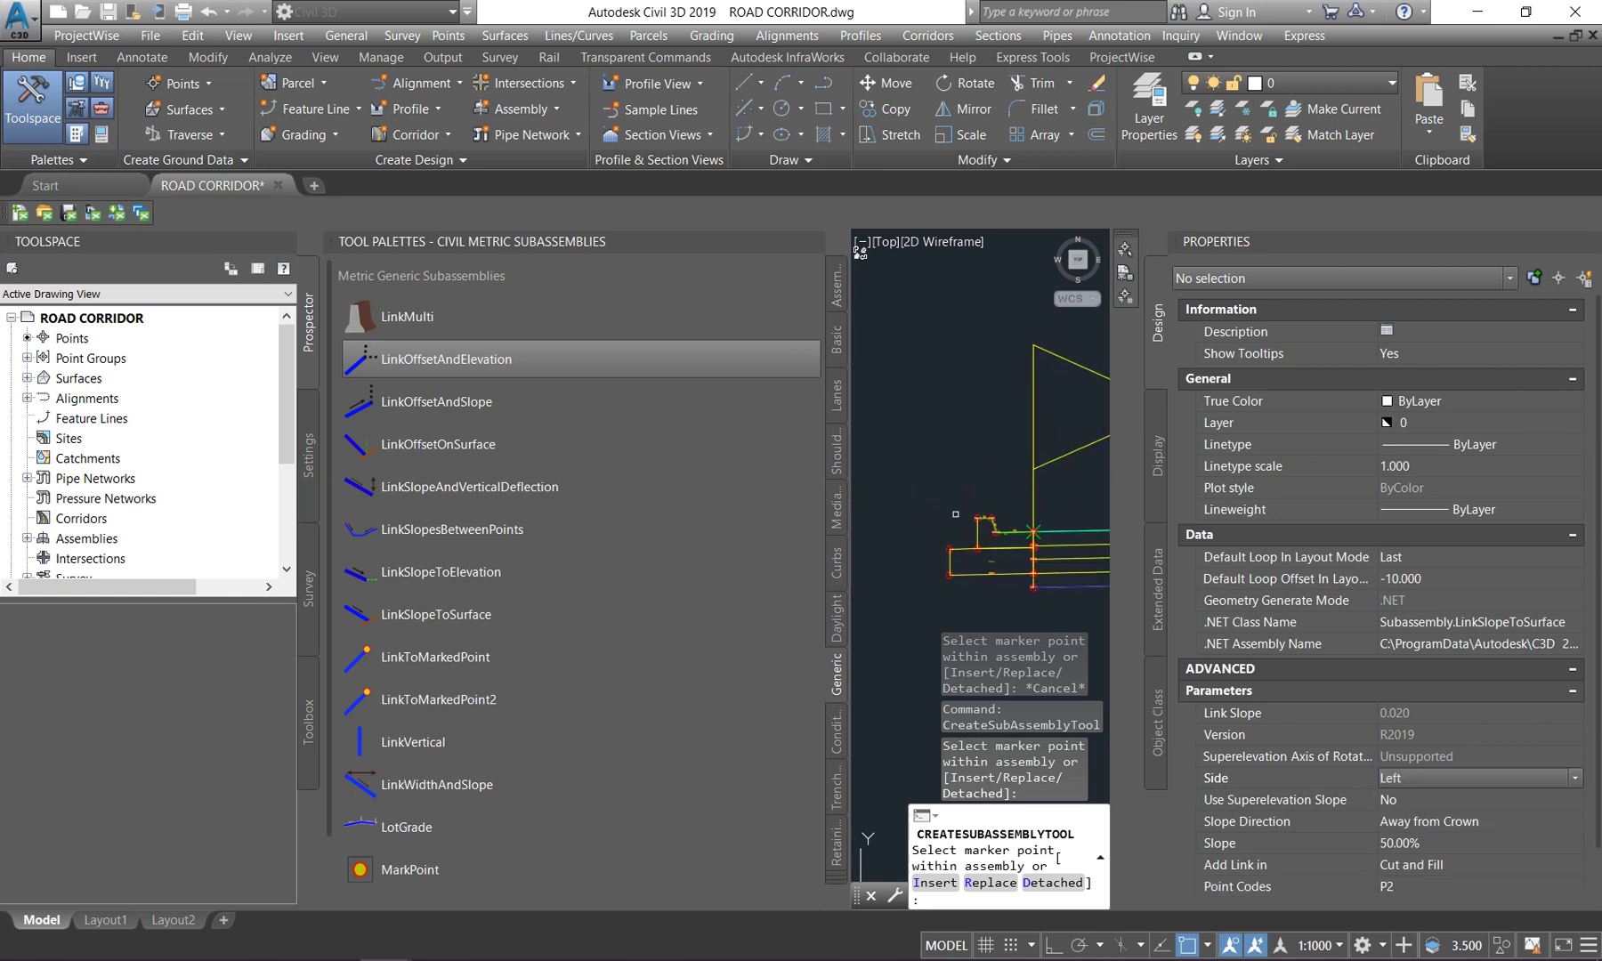
left_click(989, 531)
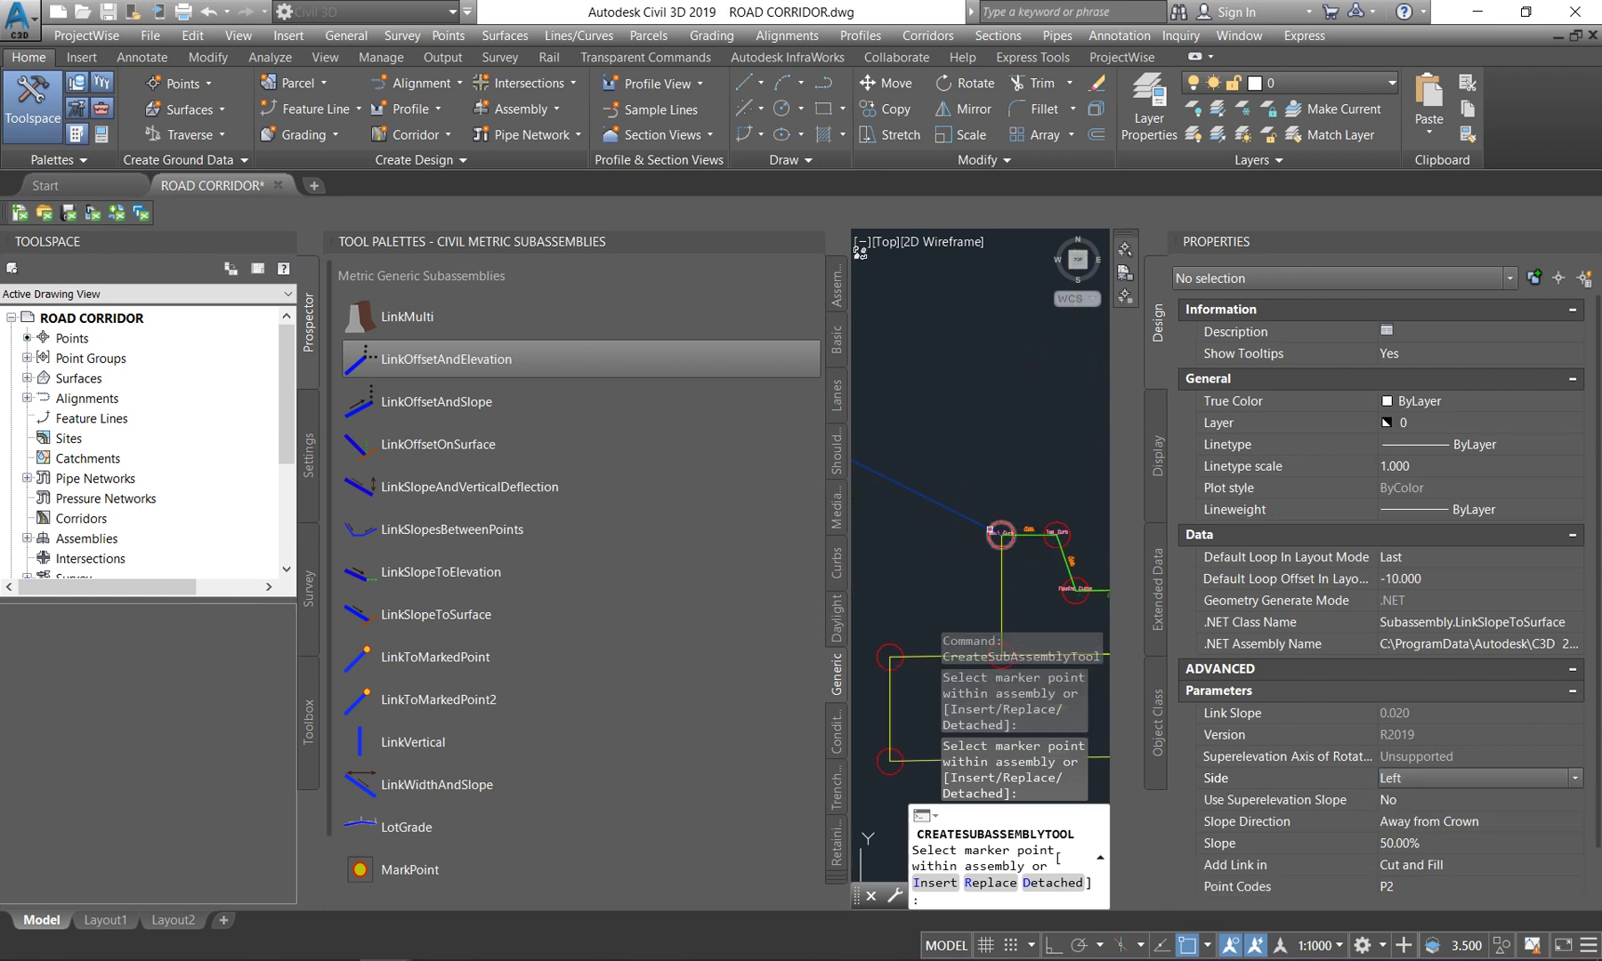
key("Escape")
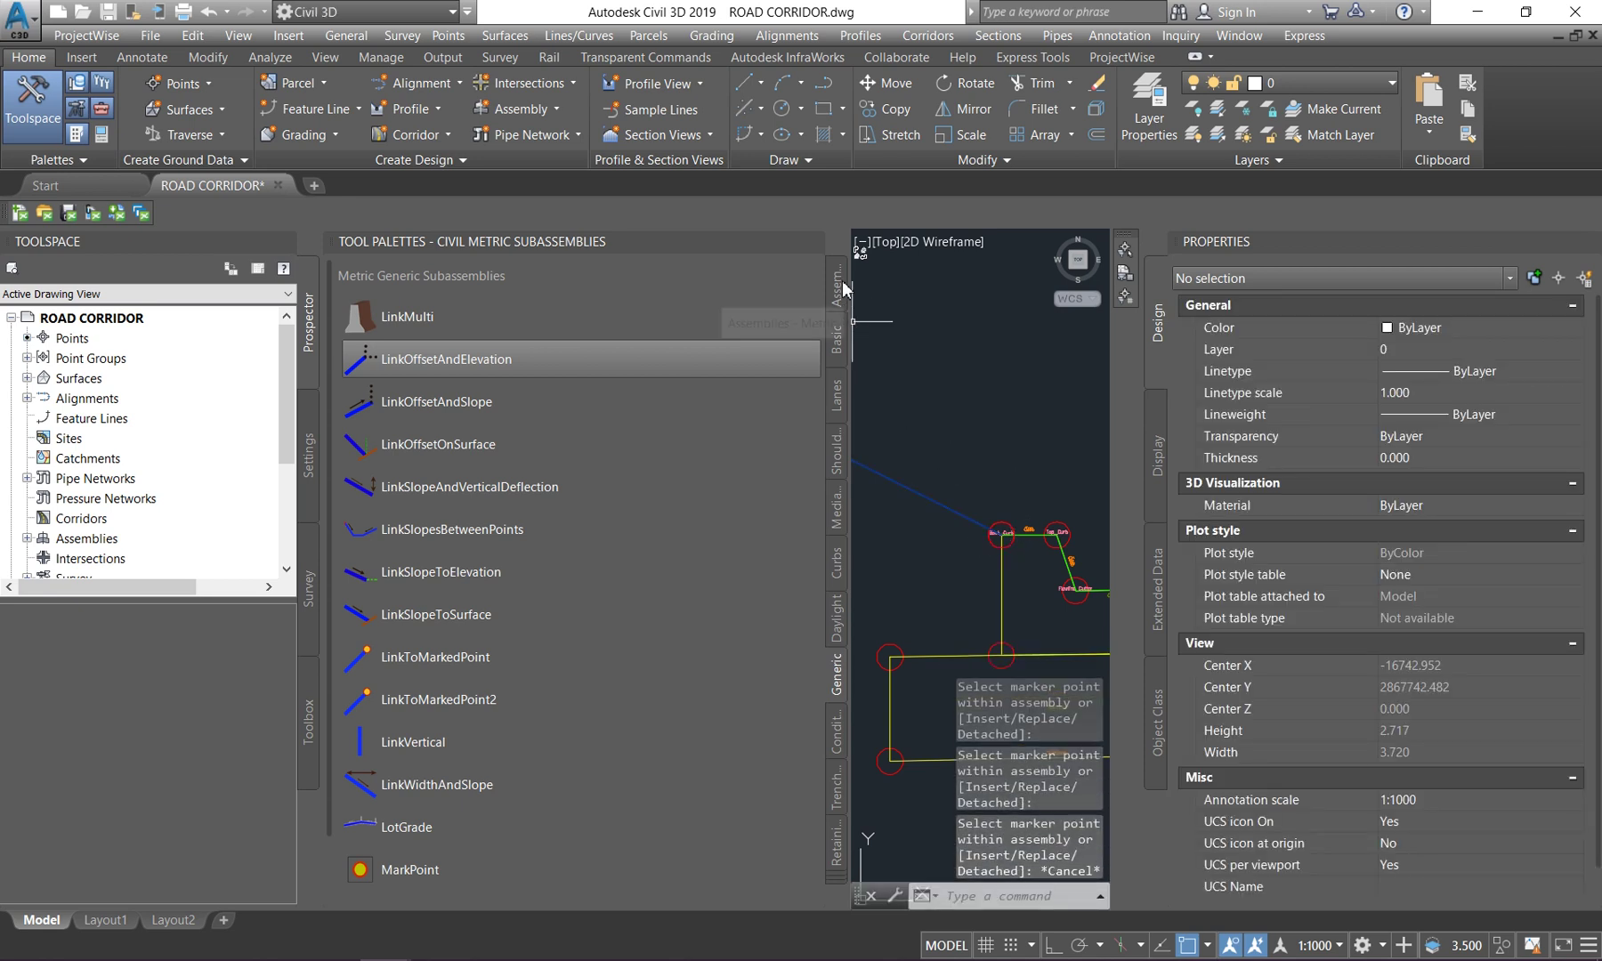
left_click(813, 243)
- Draw a two-segment polyline through the terrain surface, starting near its west boundary and bending northeast midway
scroll(715, 473, "down", 8)
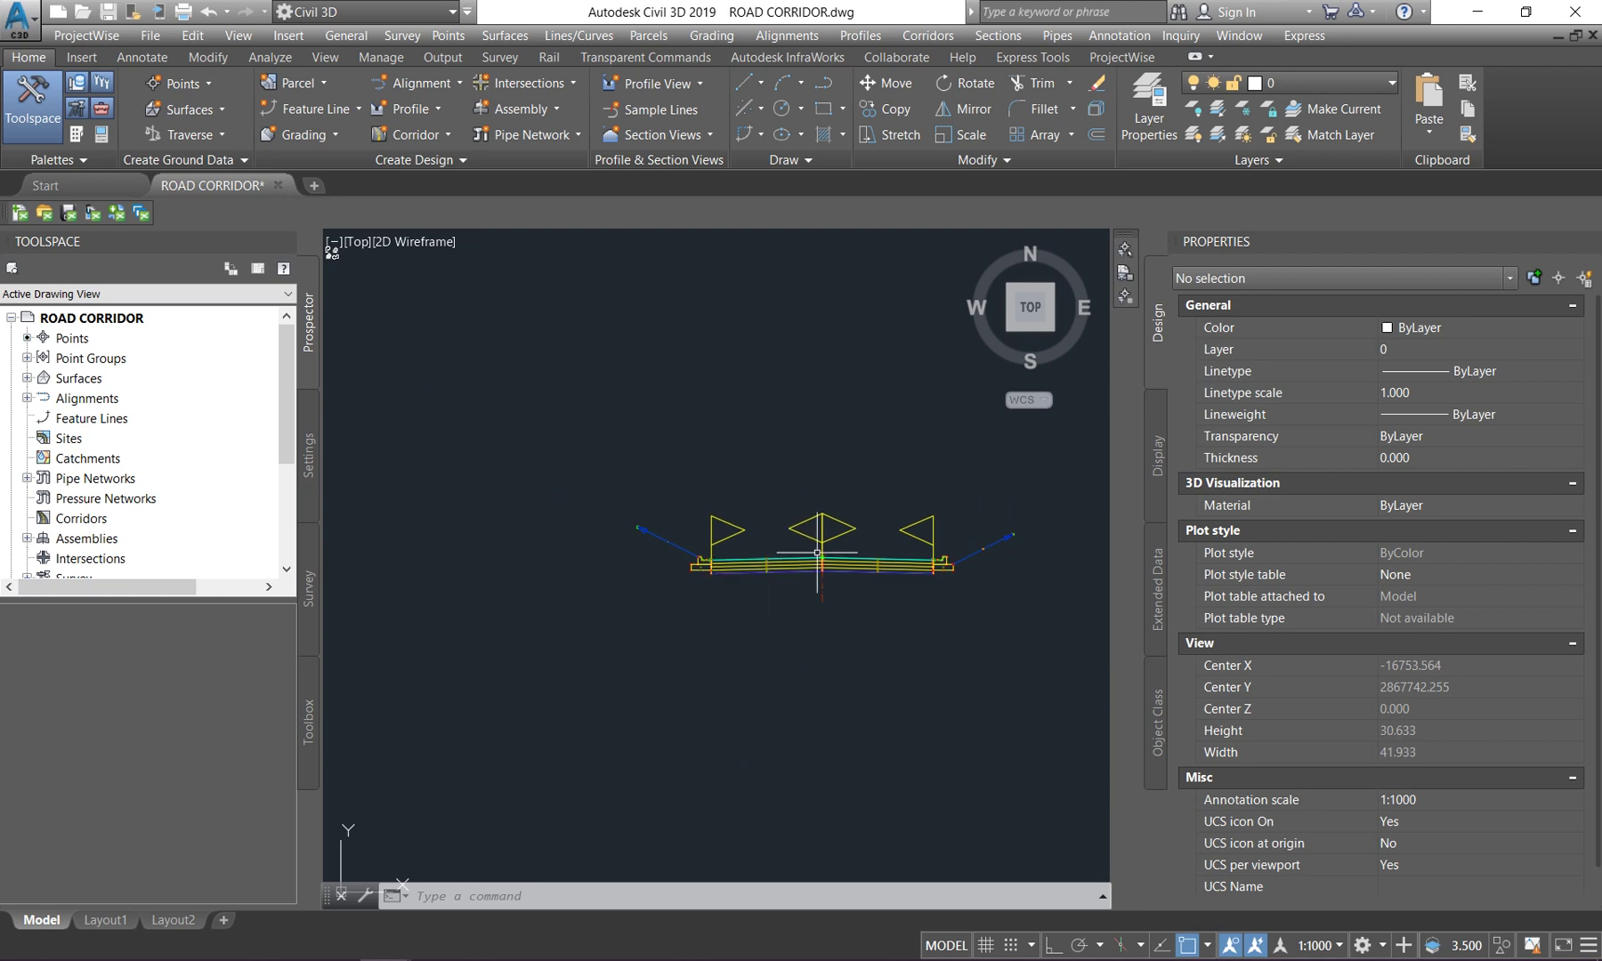
scroll(819, 557, "up", 4)
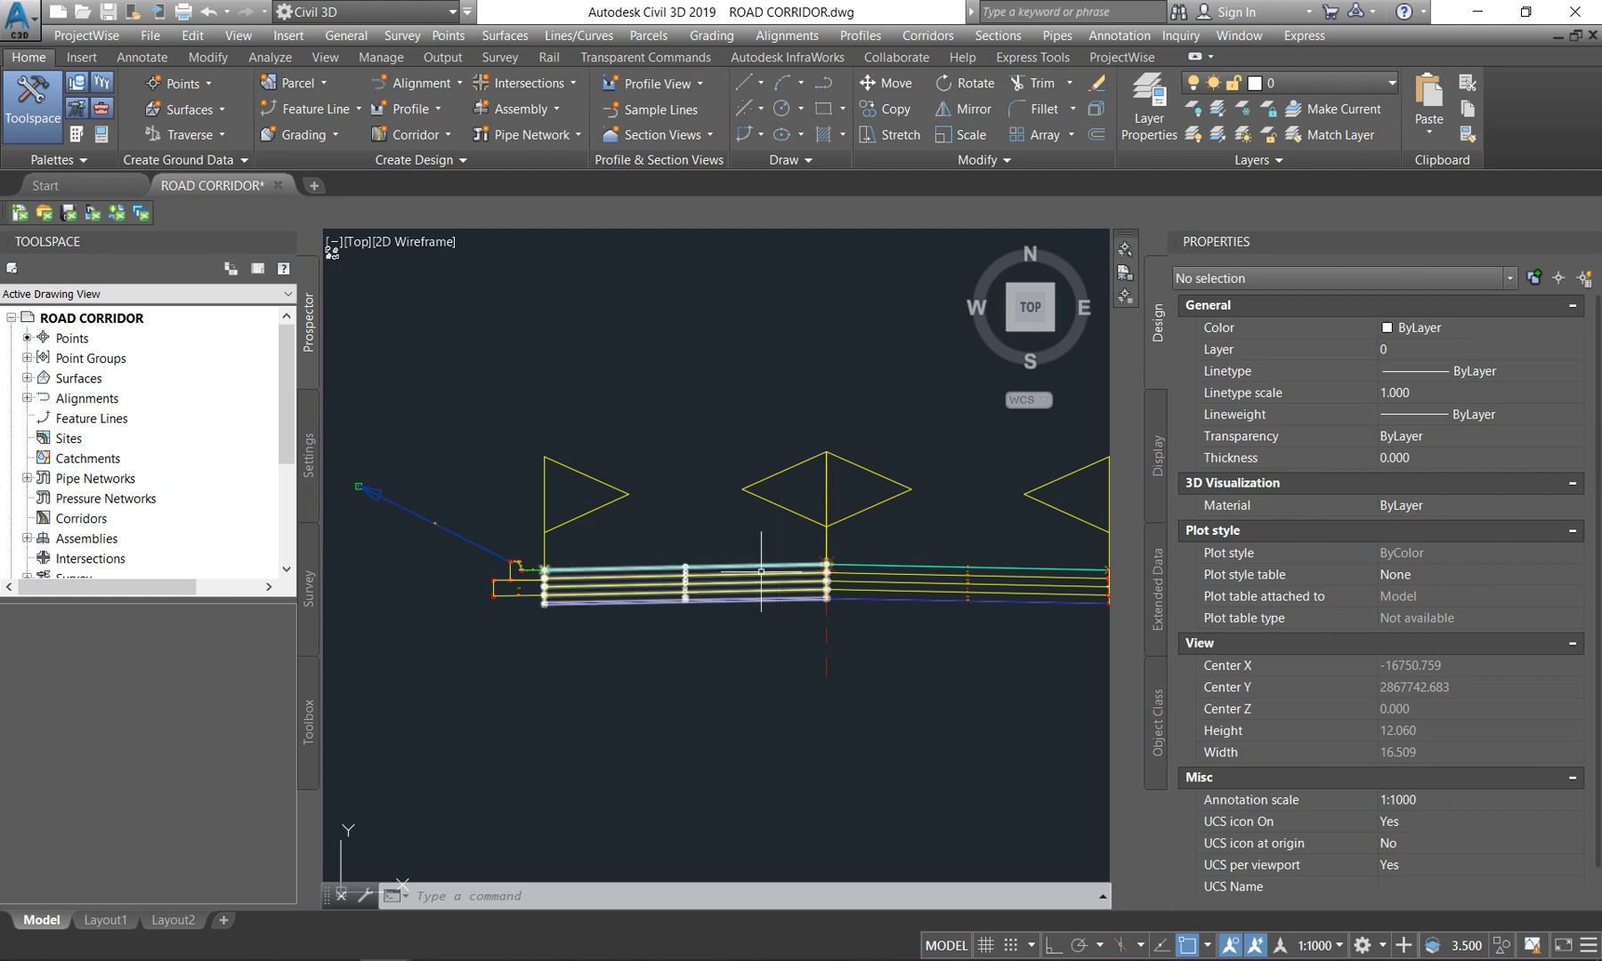
scroll(757, 574, "down", 6)
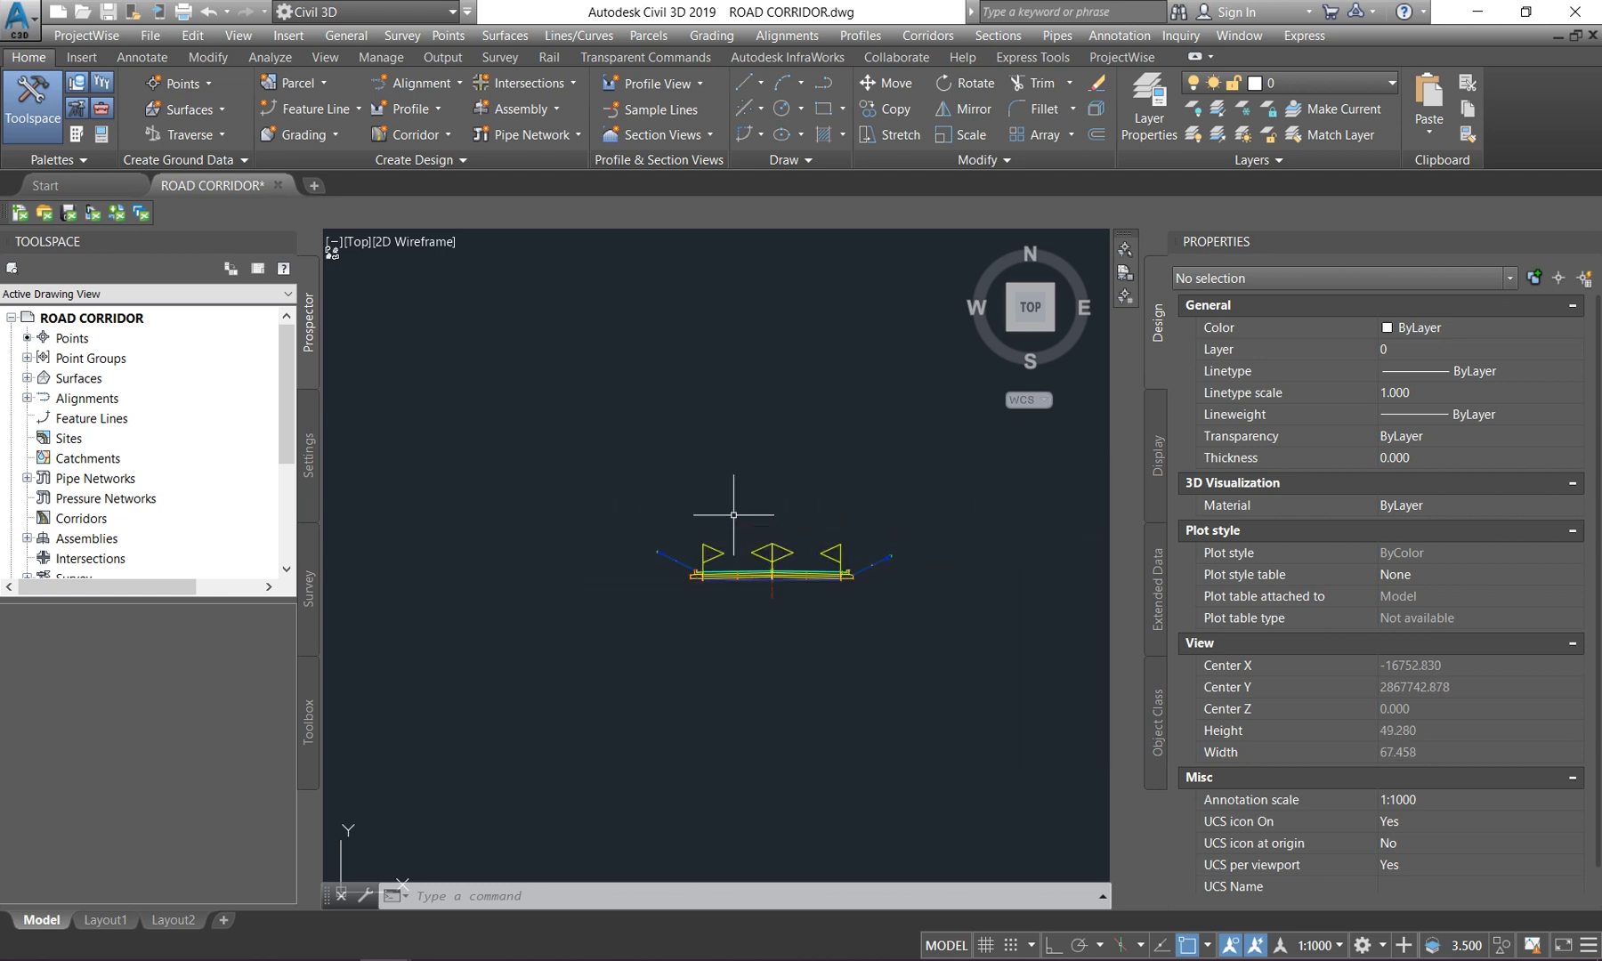
scroll(729, 470, "down", 4)
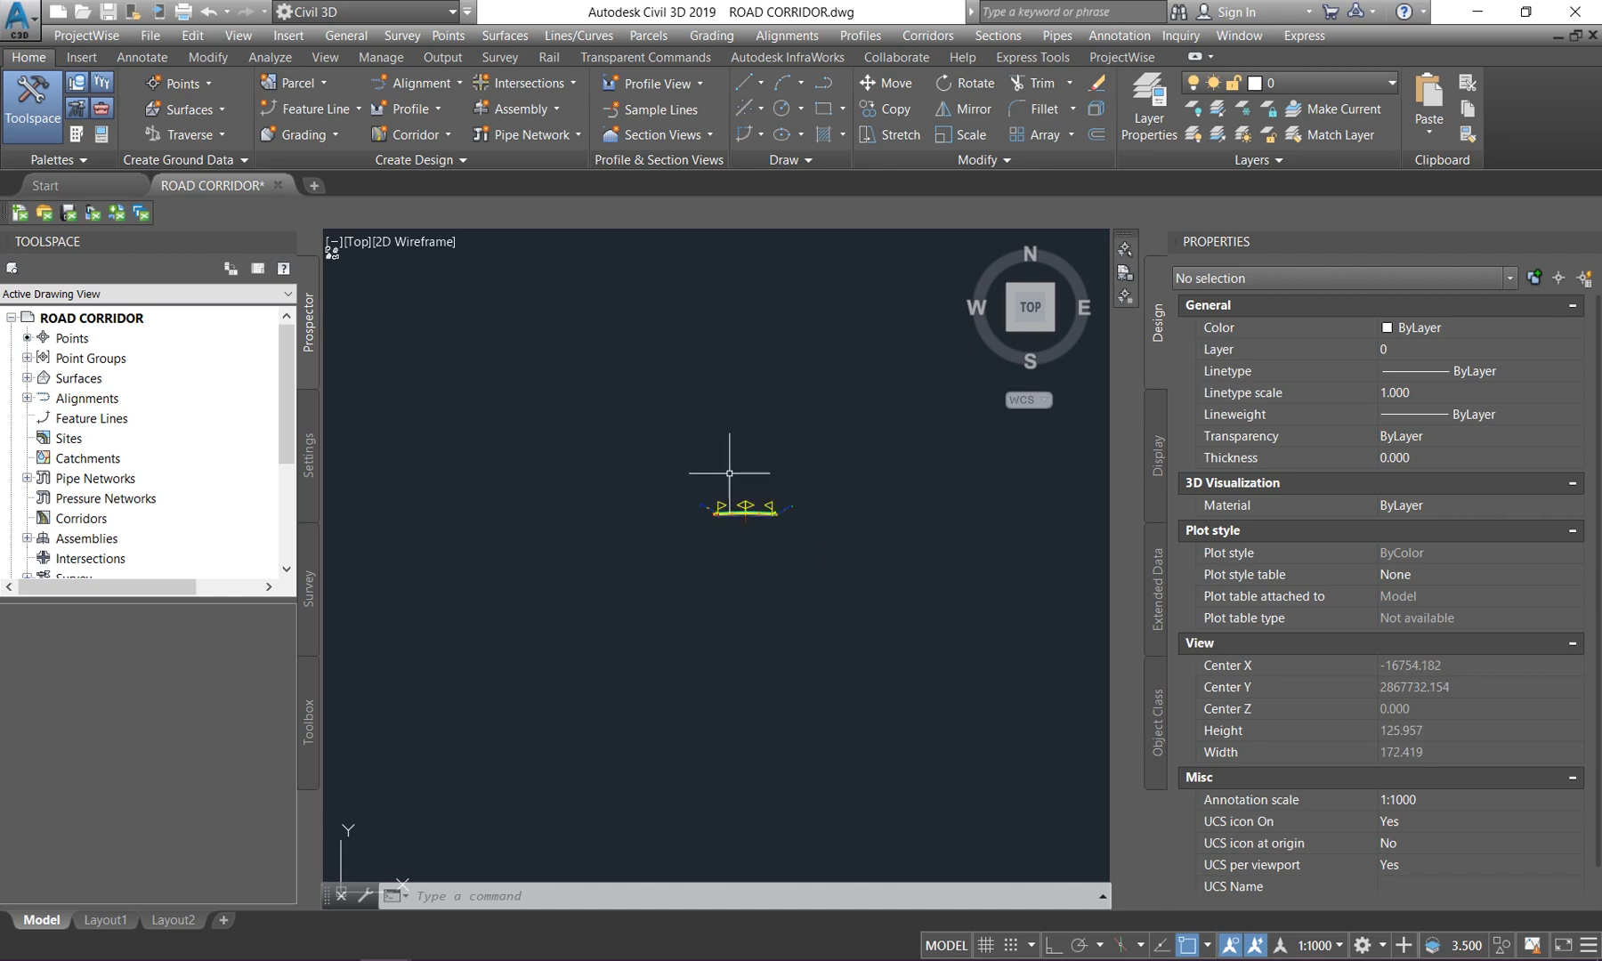
scroll(730, 473, "down", 8)
middle_click_drag(926, 567, 787, 599)
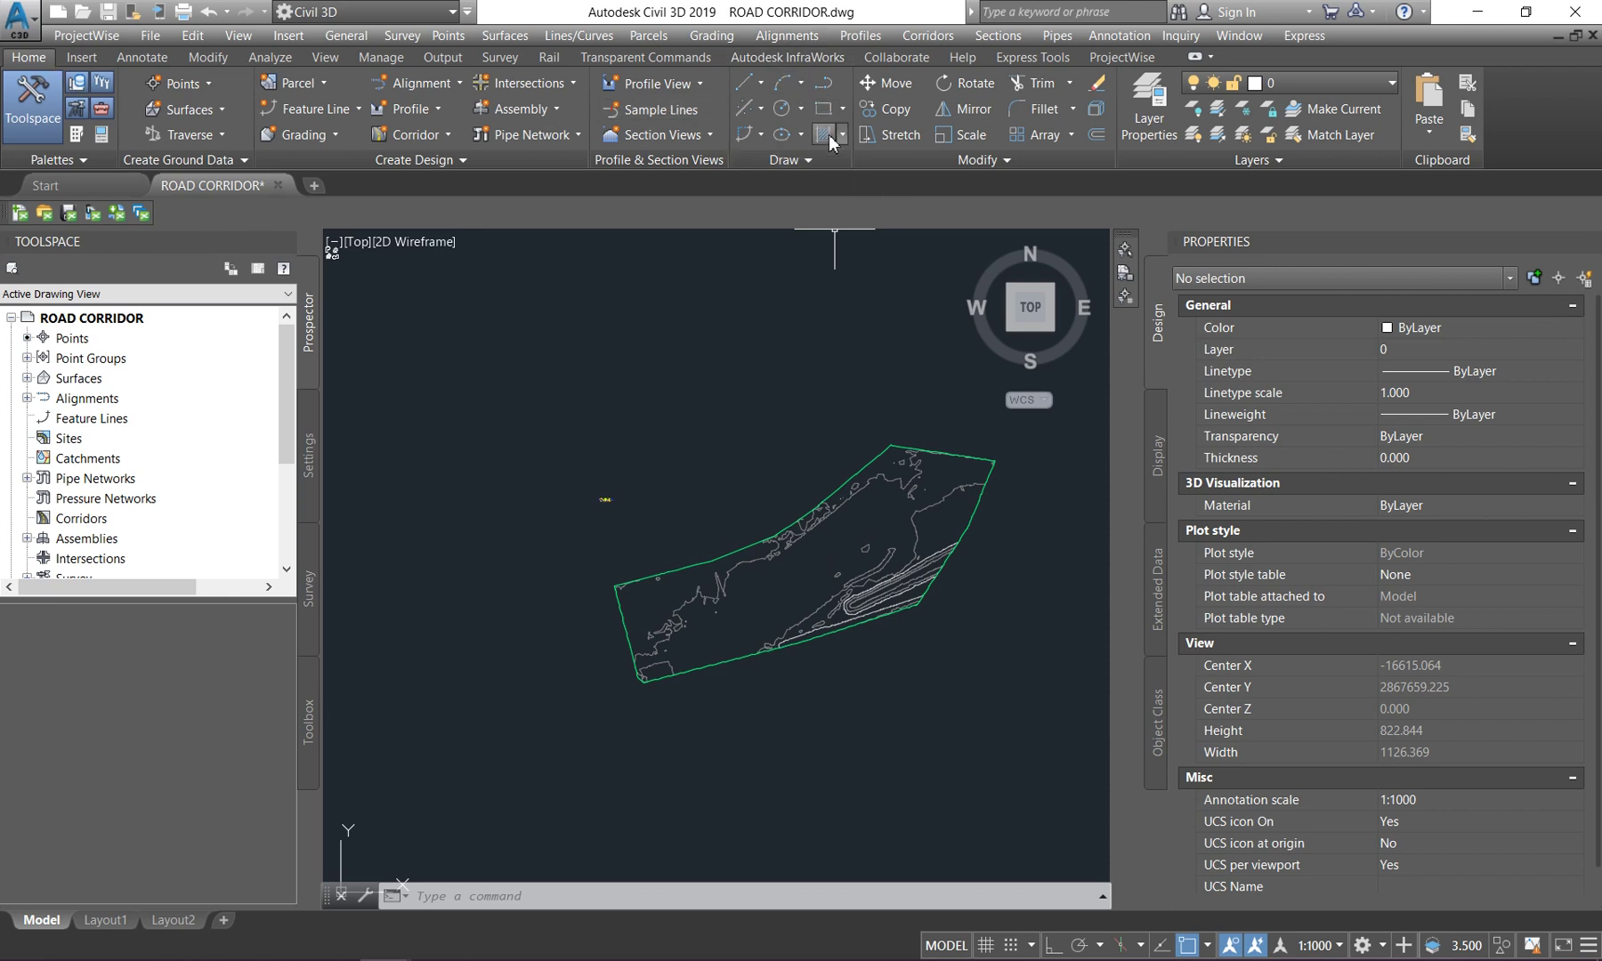
left_click(830, 87)
scroll(661, 667, "up", 6)
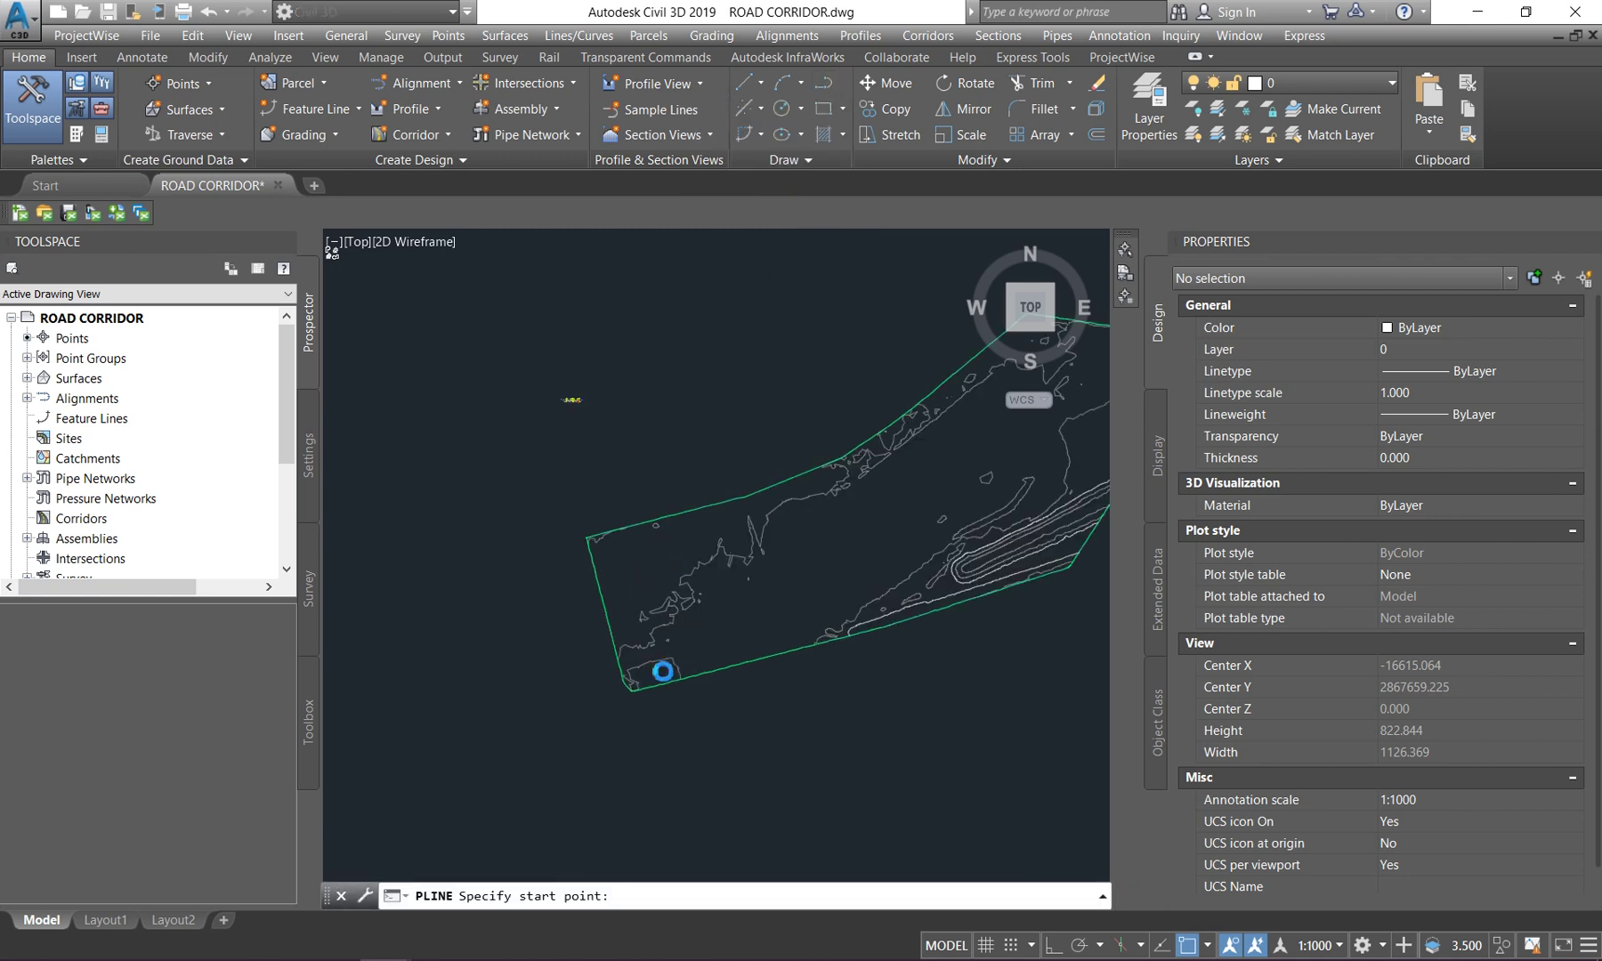
left_click(598, 575)
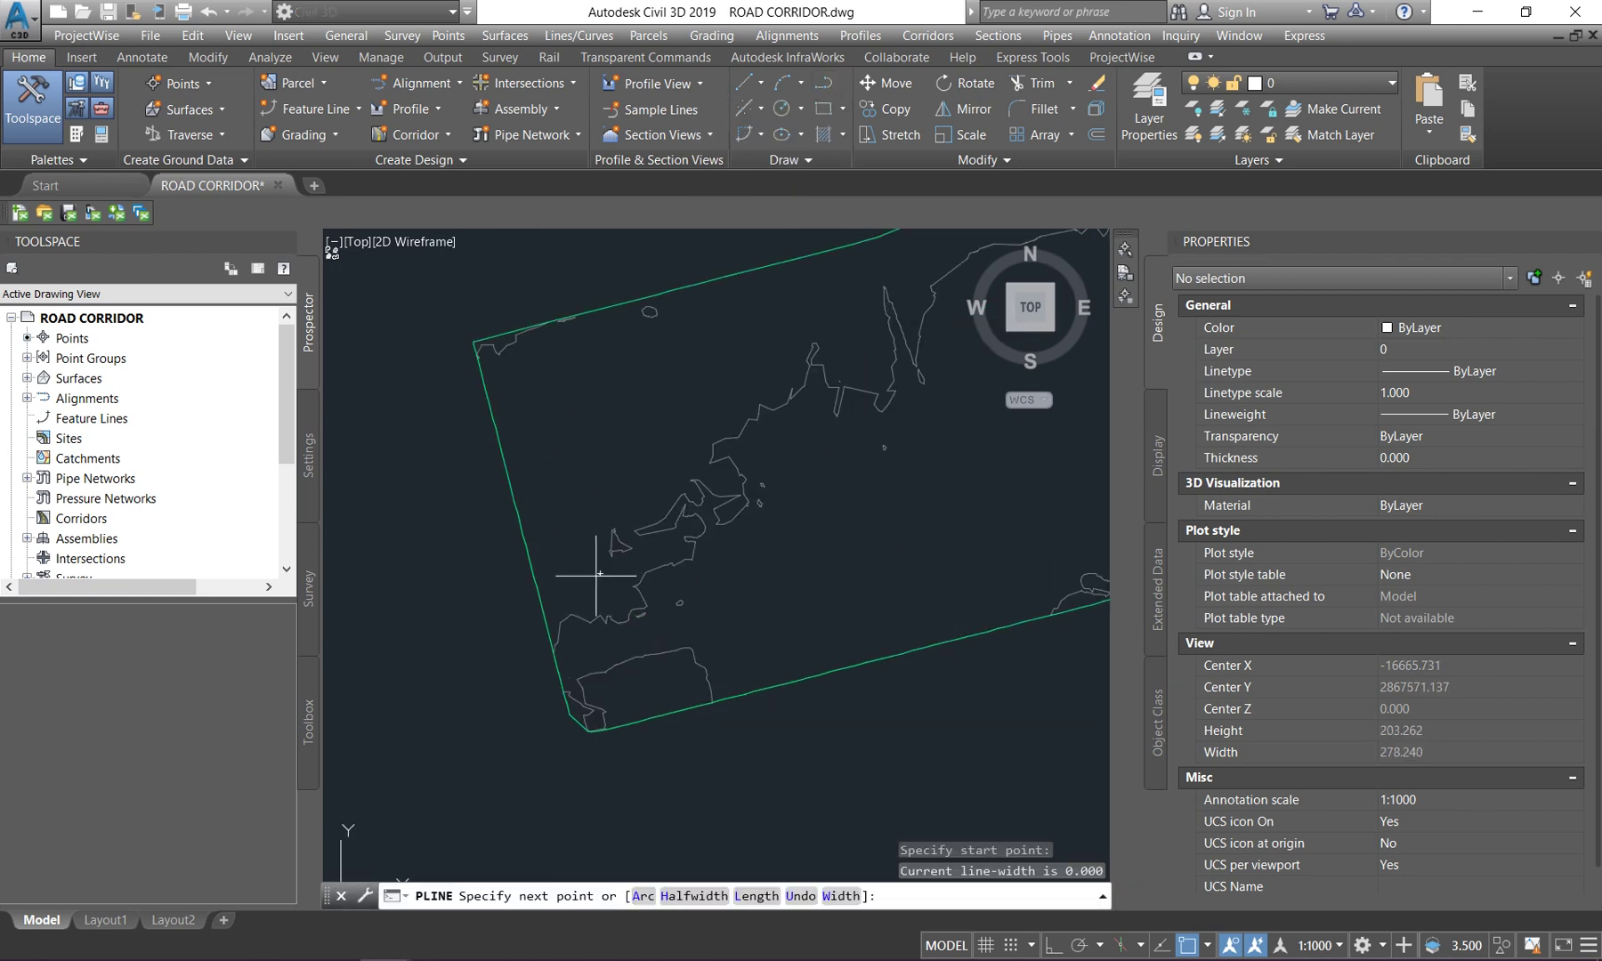
scroll(500, 616, "down", 4)
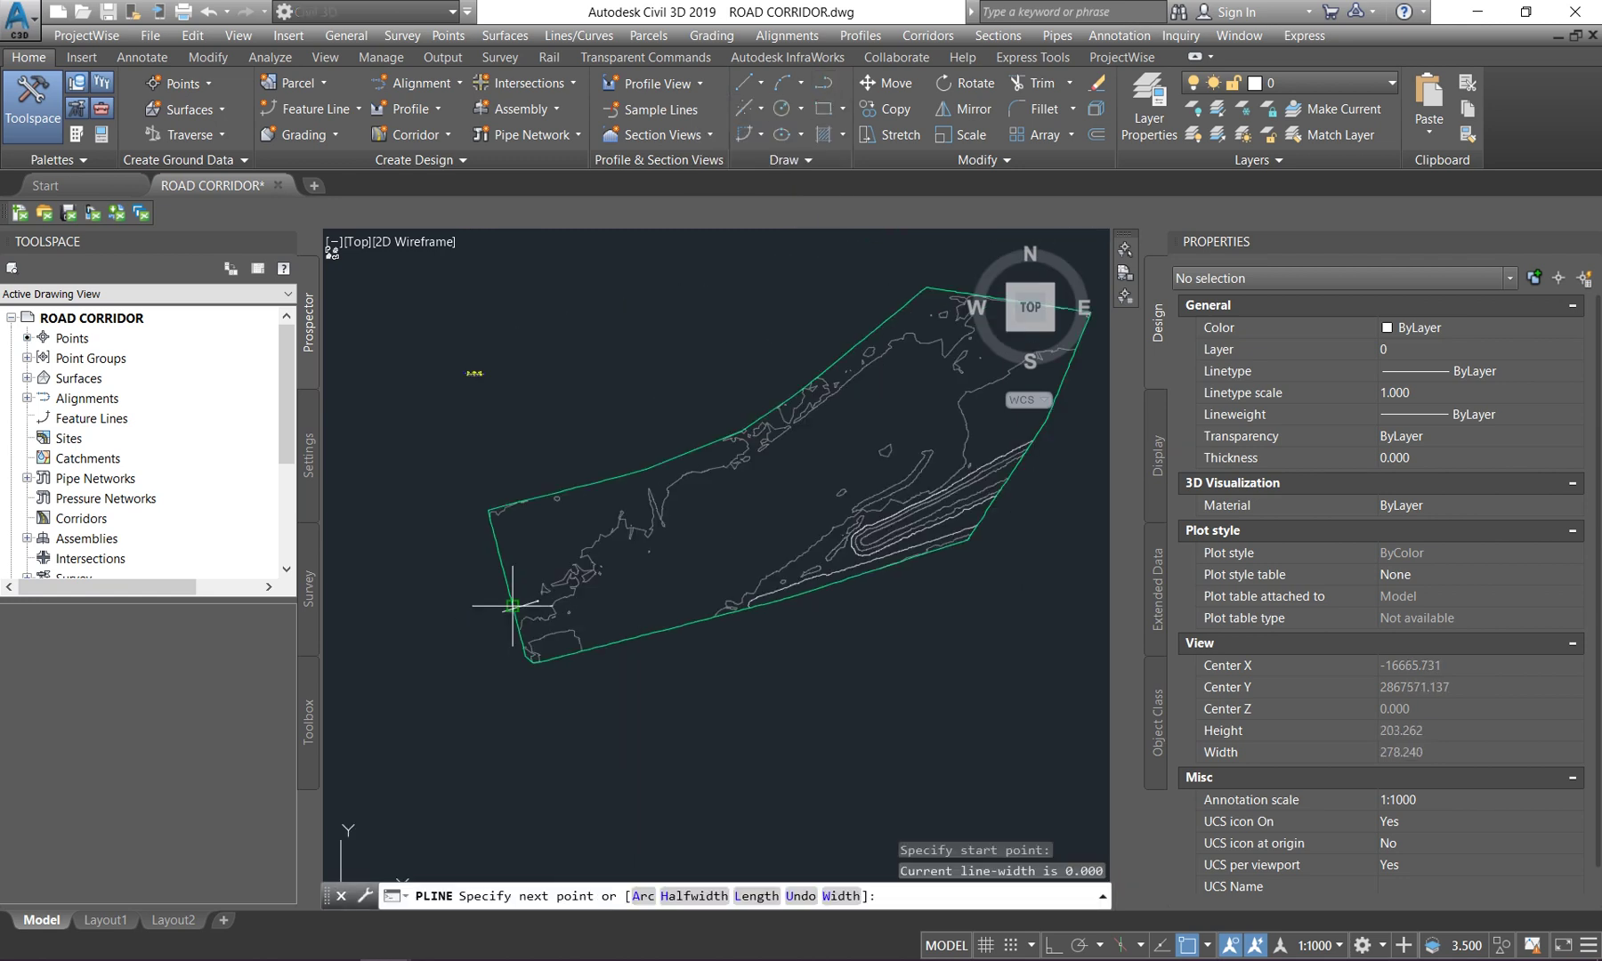
left_click(773, 550)
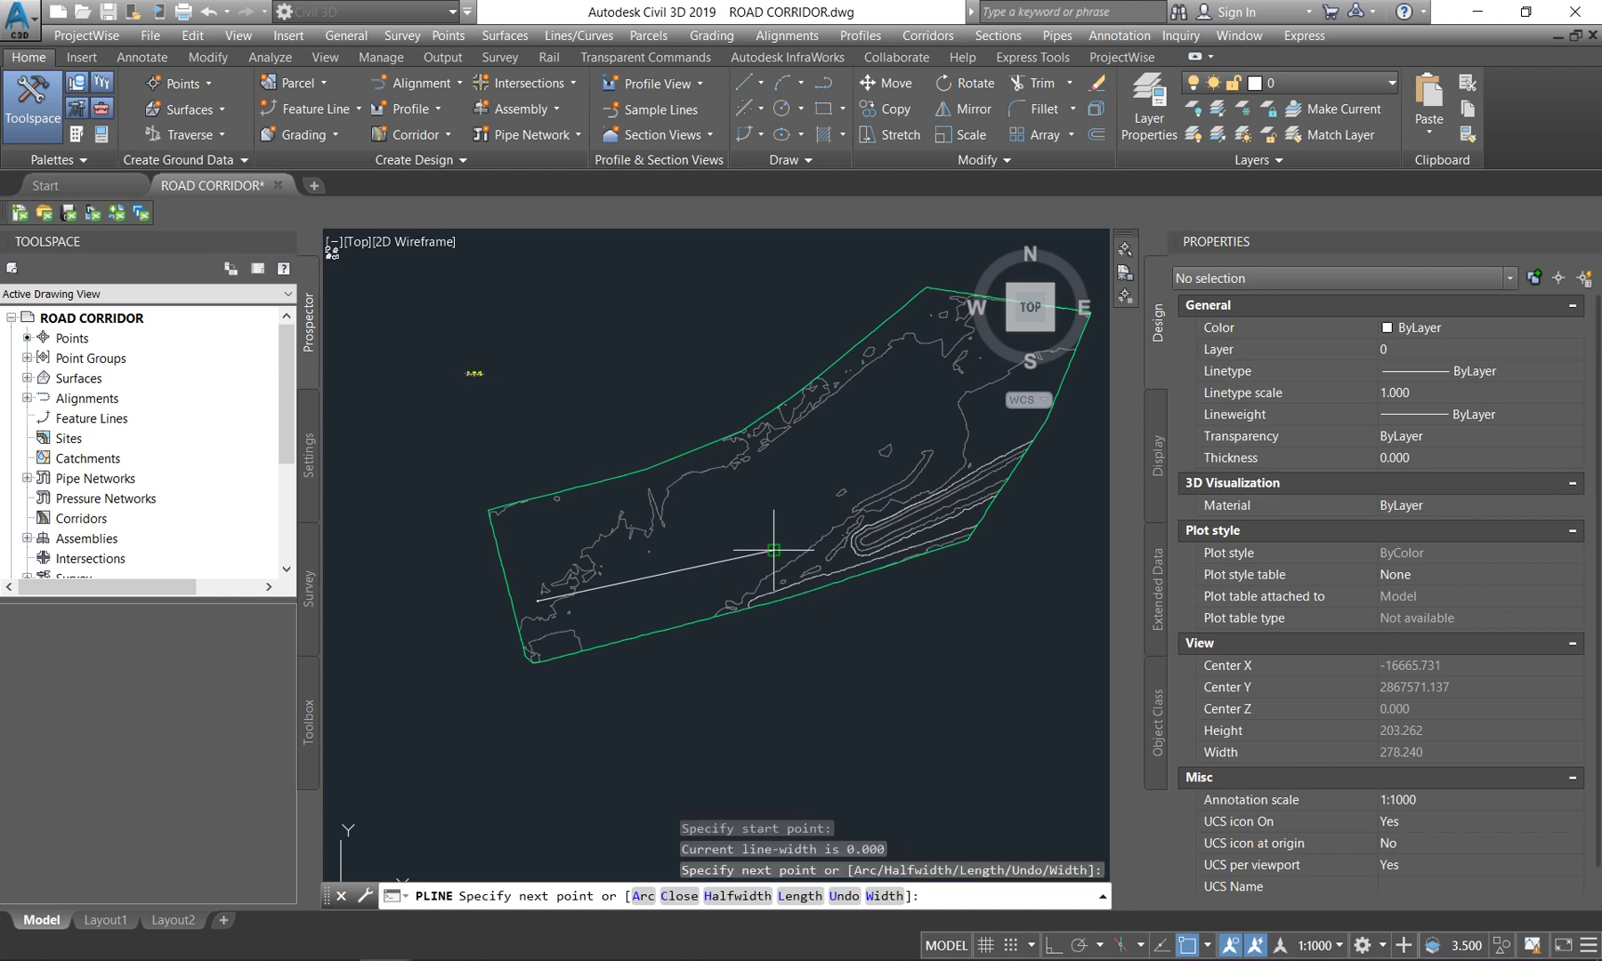
left_click(926, 403)
key("Escape")
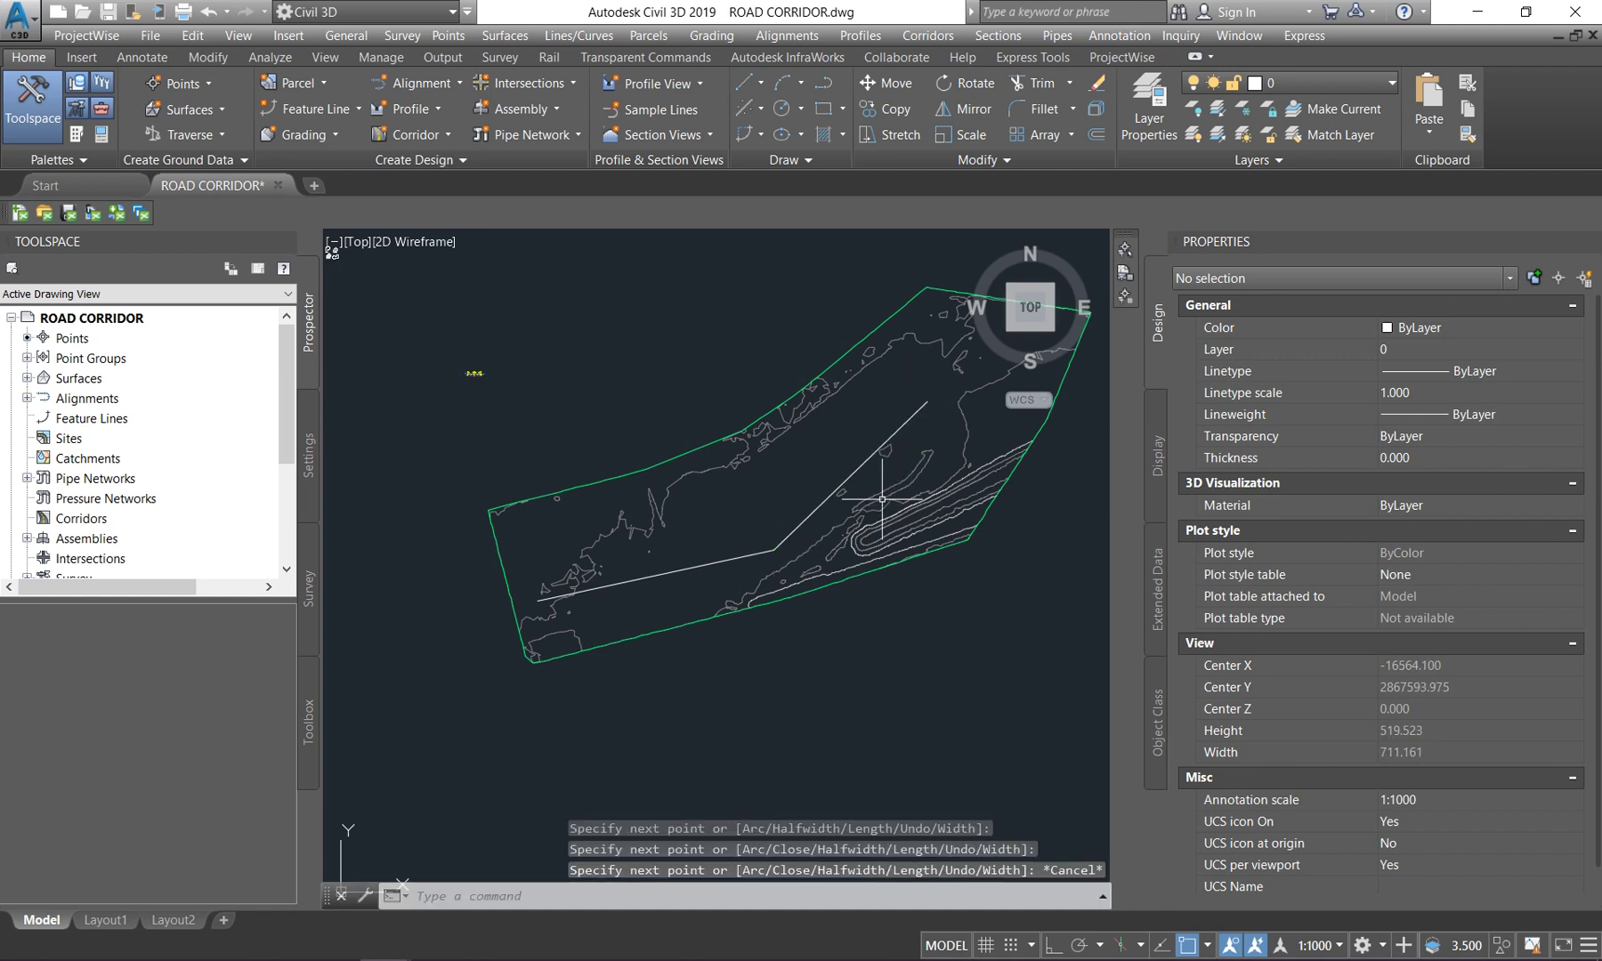
- Start an alignment from objects using the new two-segment polyline and accept its default direction
scroll(781, 550, "up", 2)
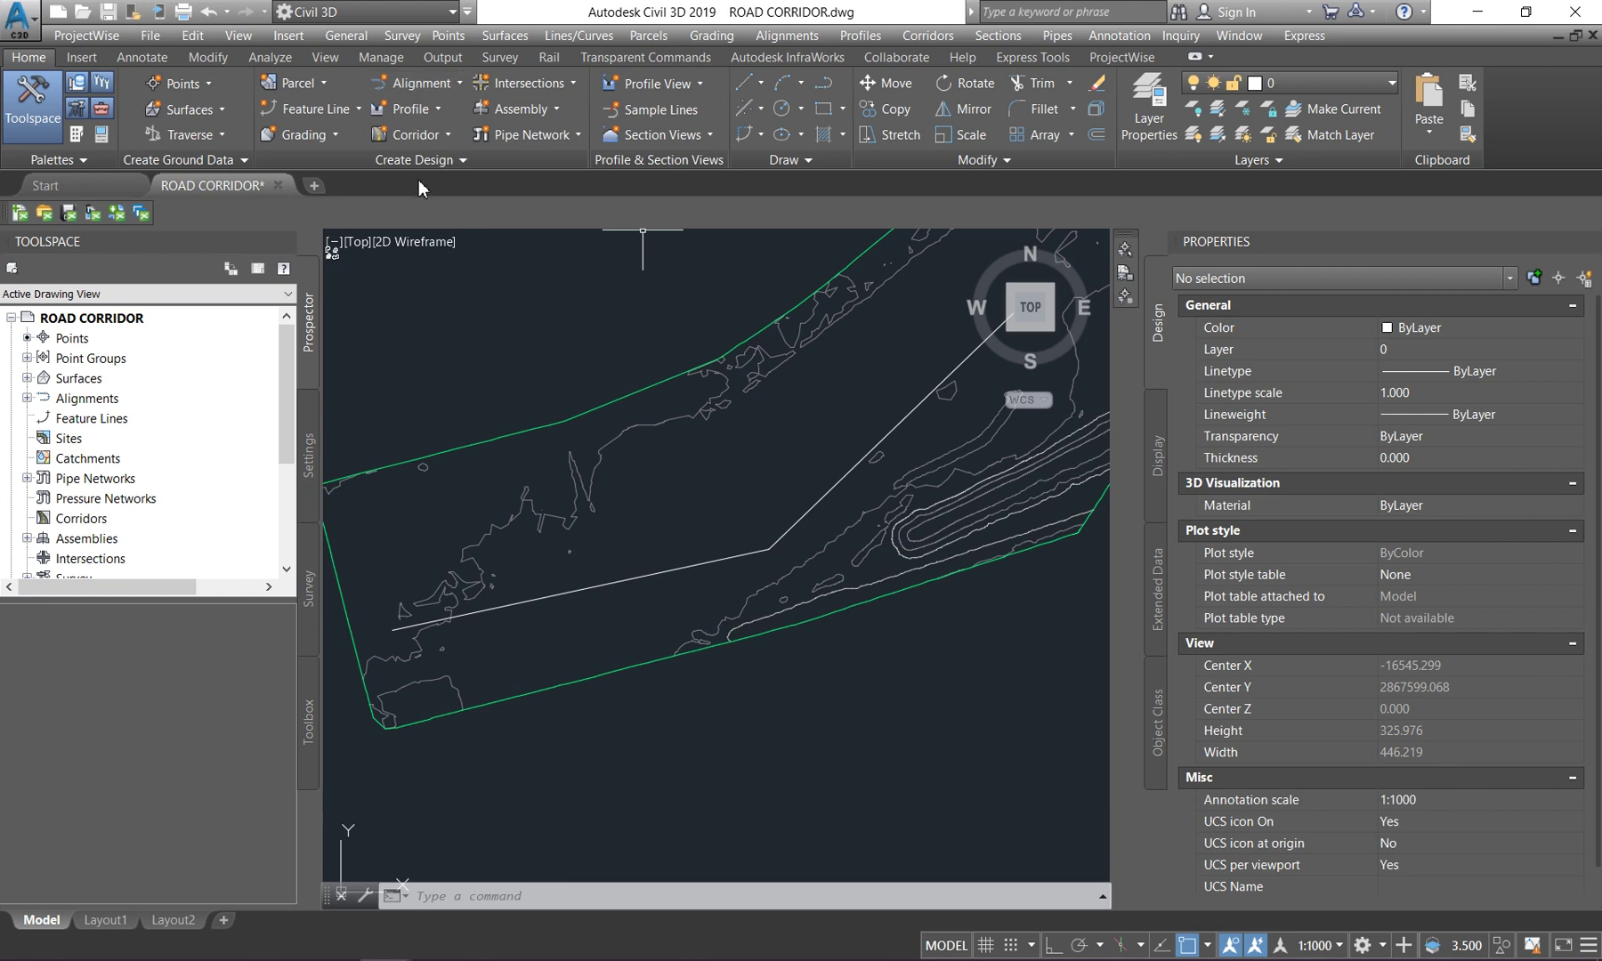
left_click(442, 82)
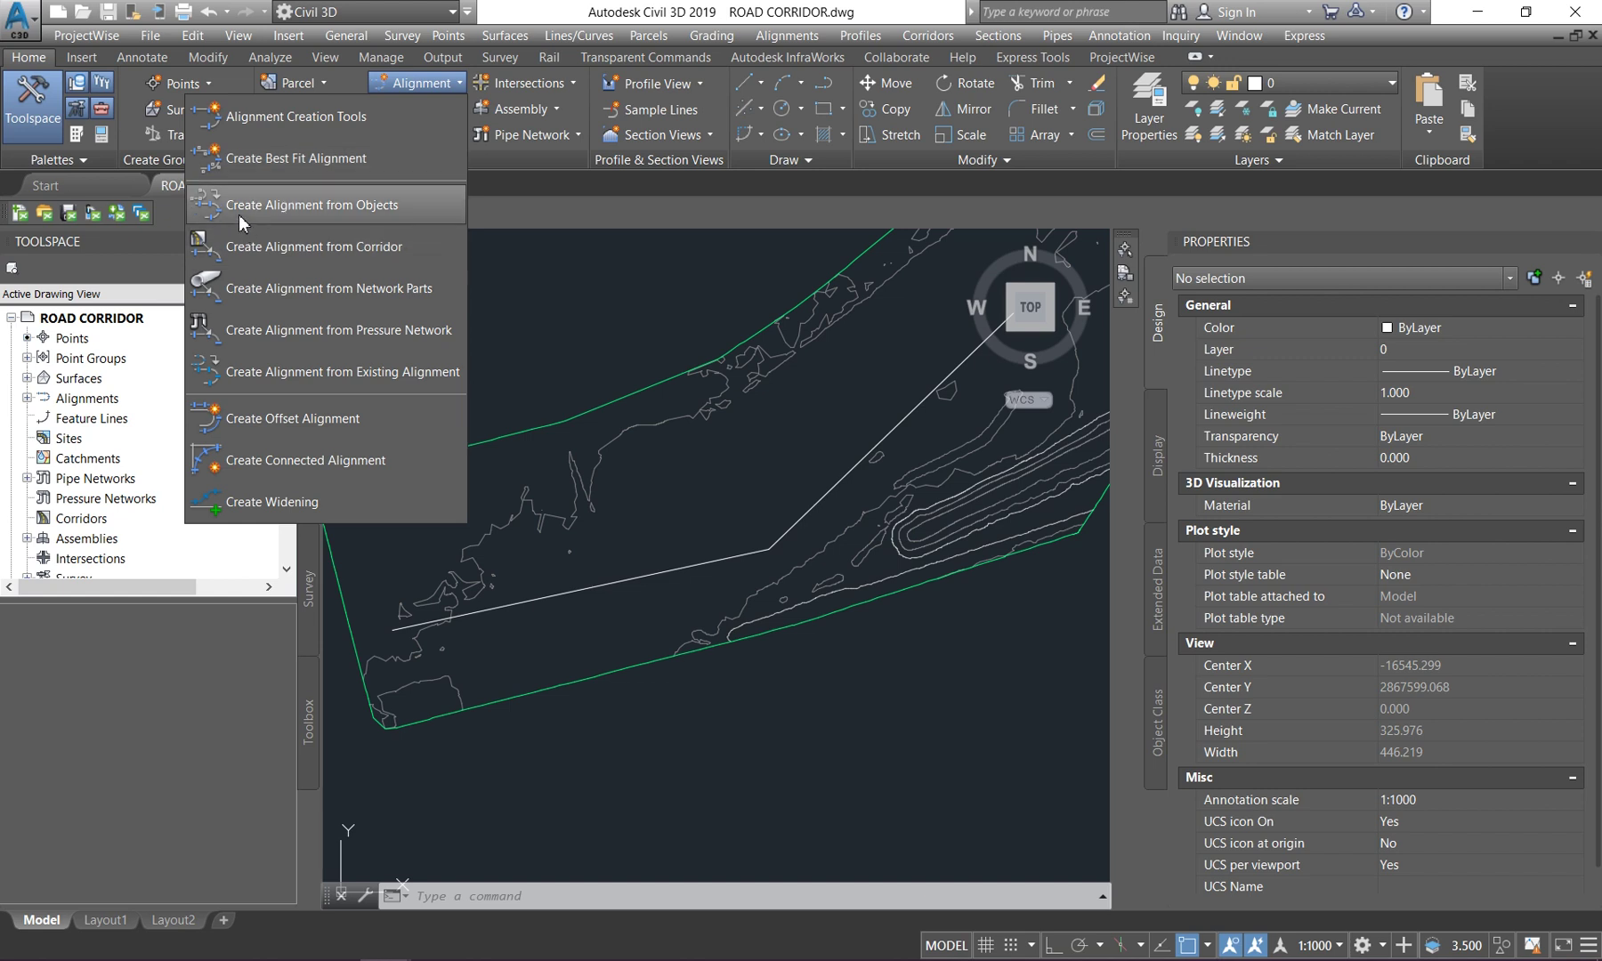
left_click(321, 203)
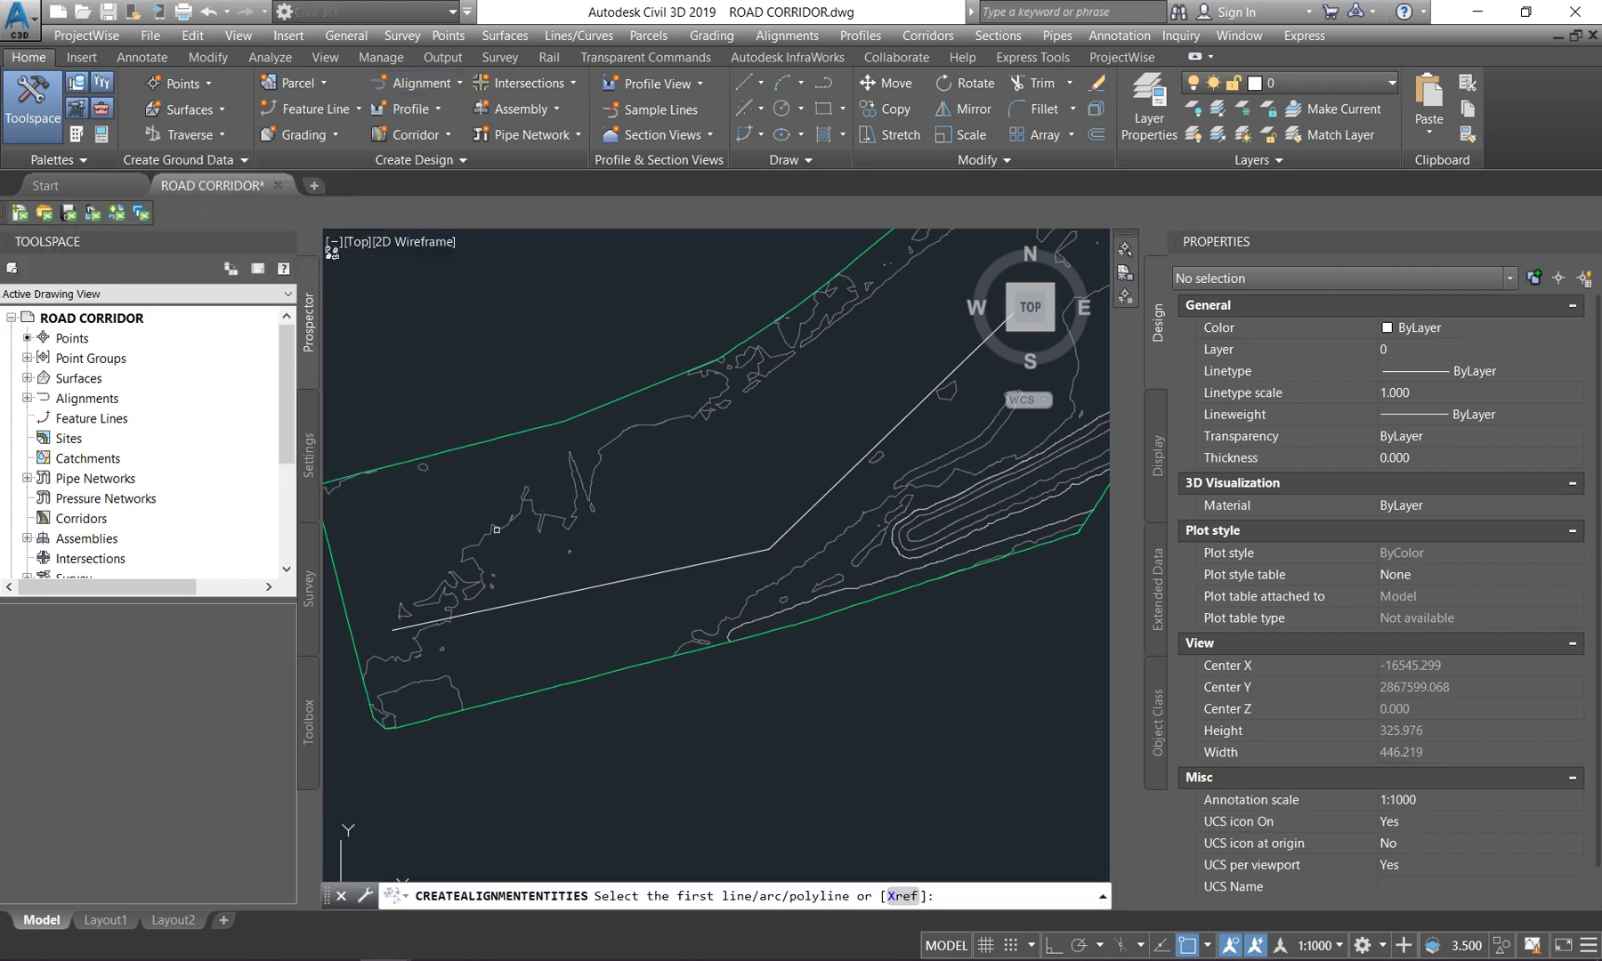
left_click(634, 579)
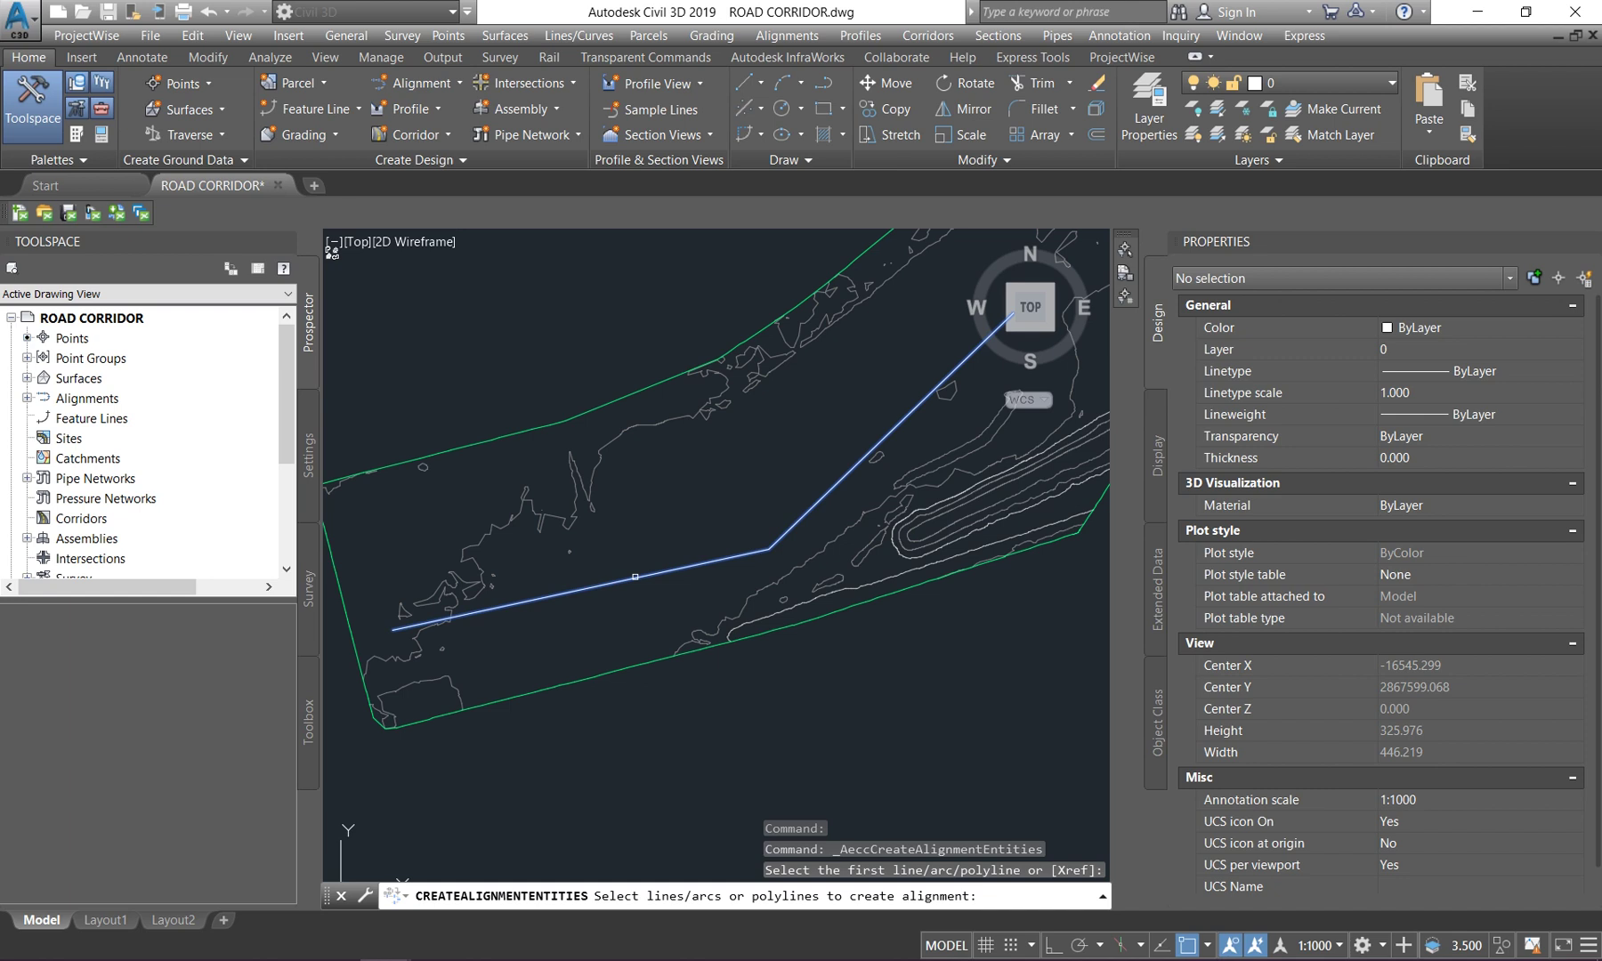
key("Return")
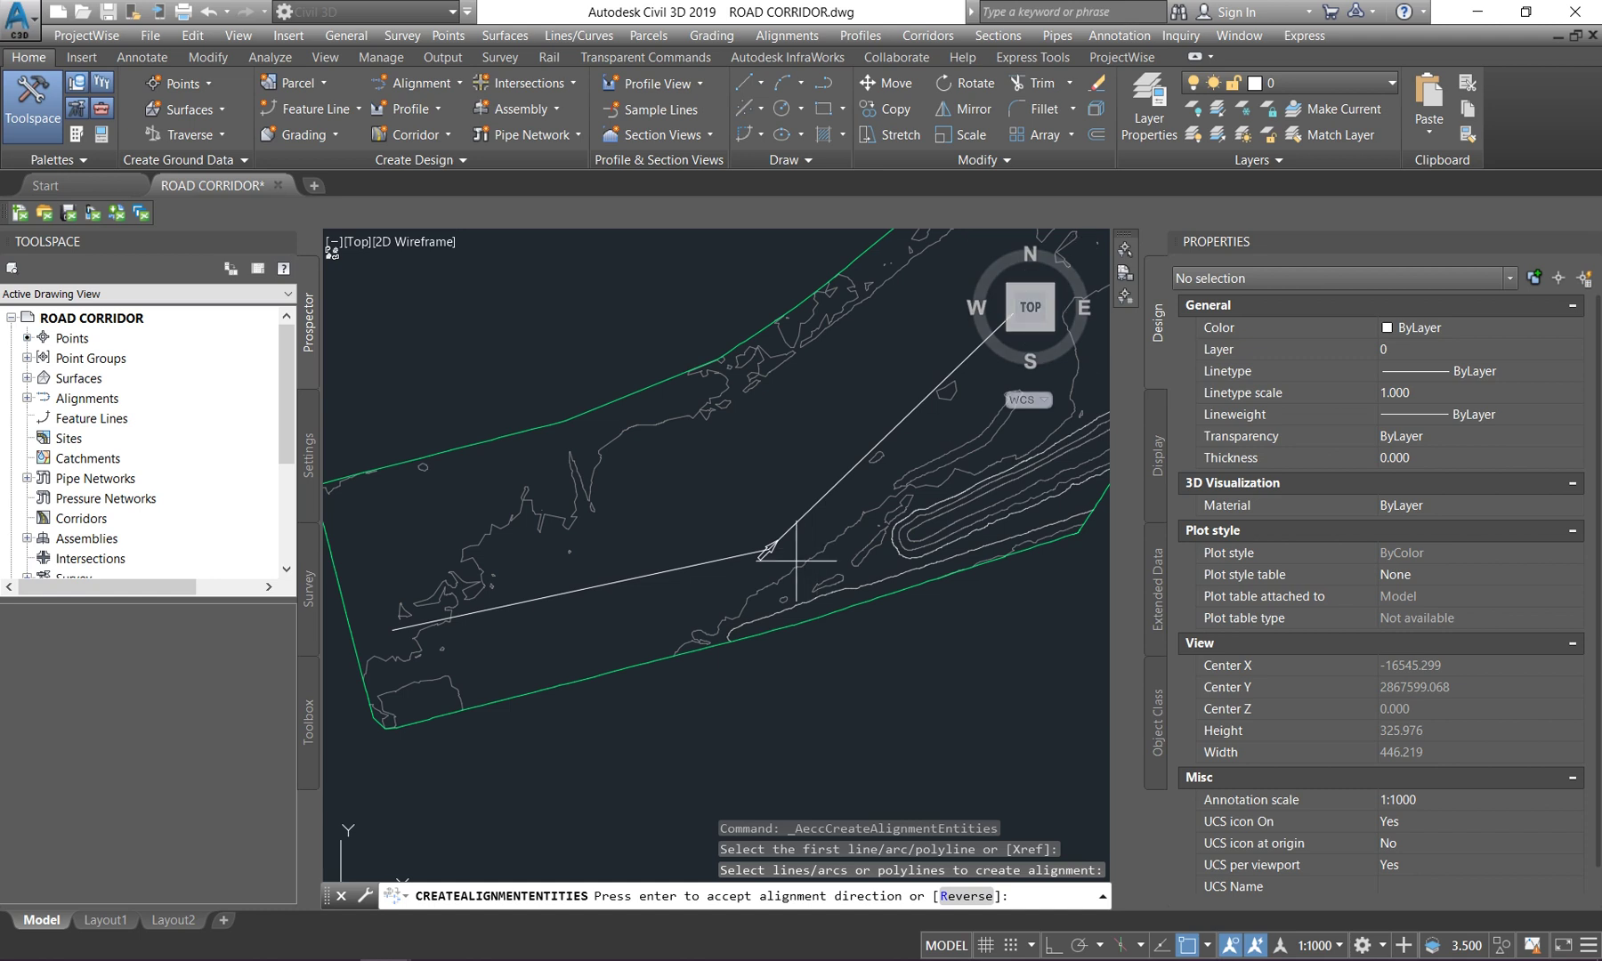
key("Return")
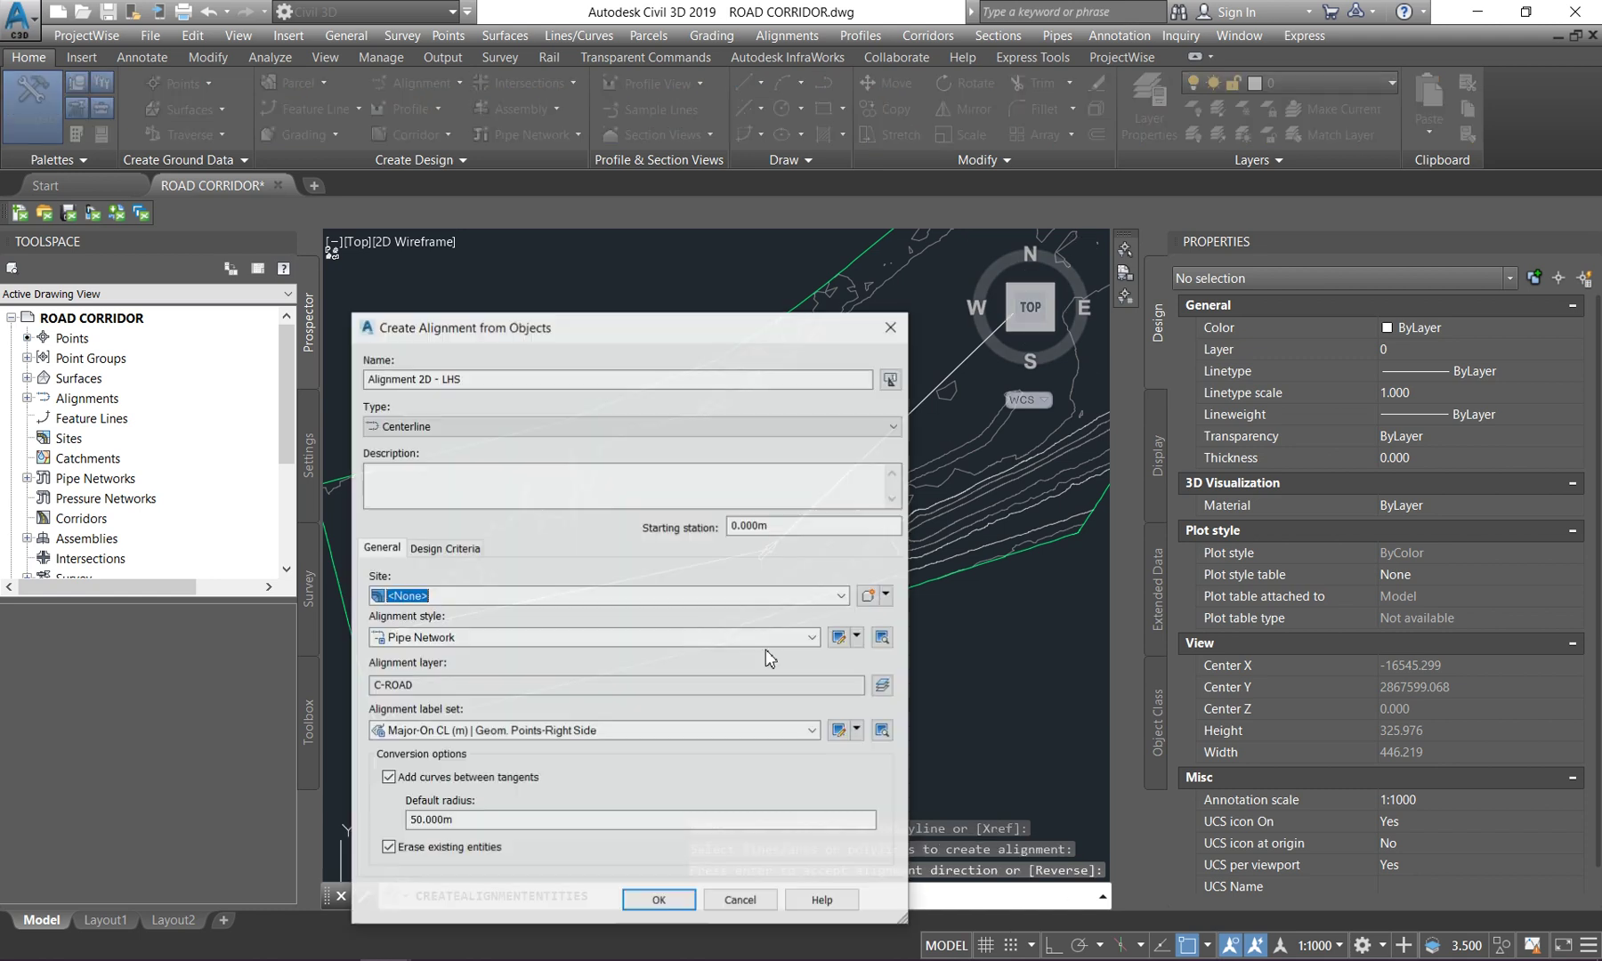
- Name the alignment A, set the default curve radius to 160 m, and create it
double_click(472, 377)
type("LHS")
left_click_drag(473, 377, 377, 412)
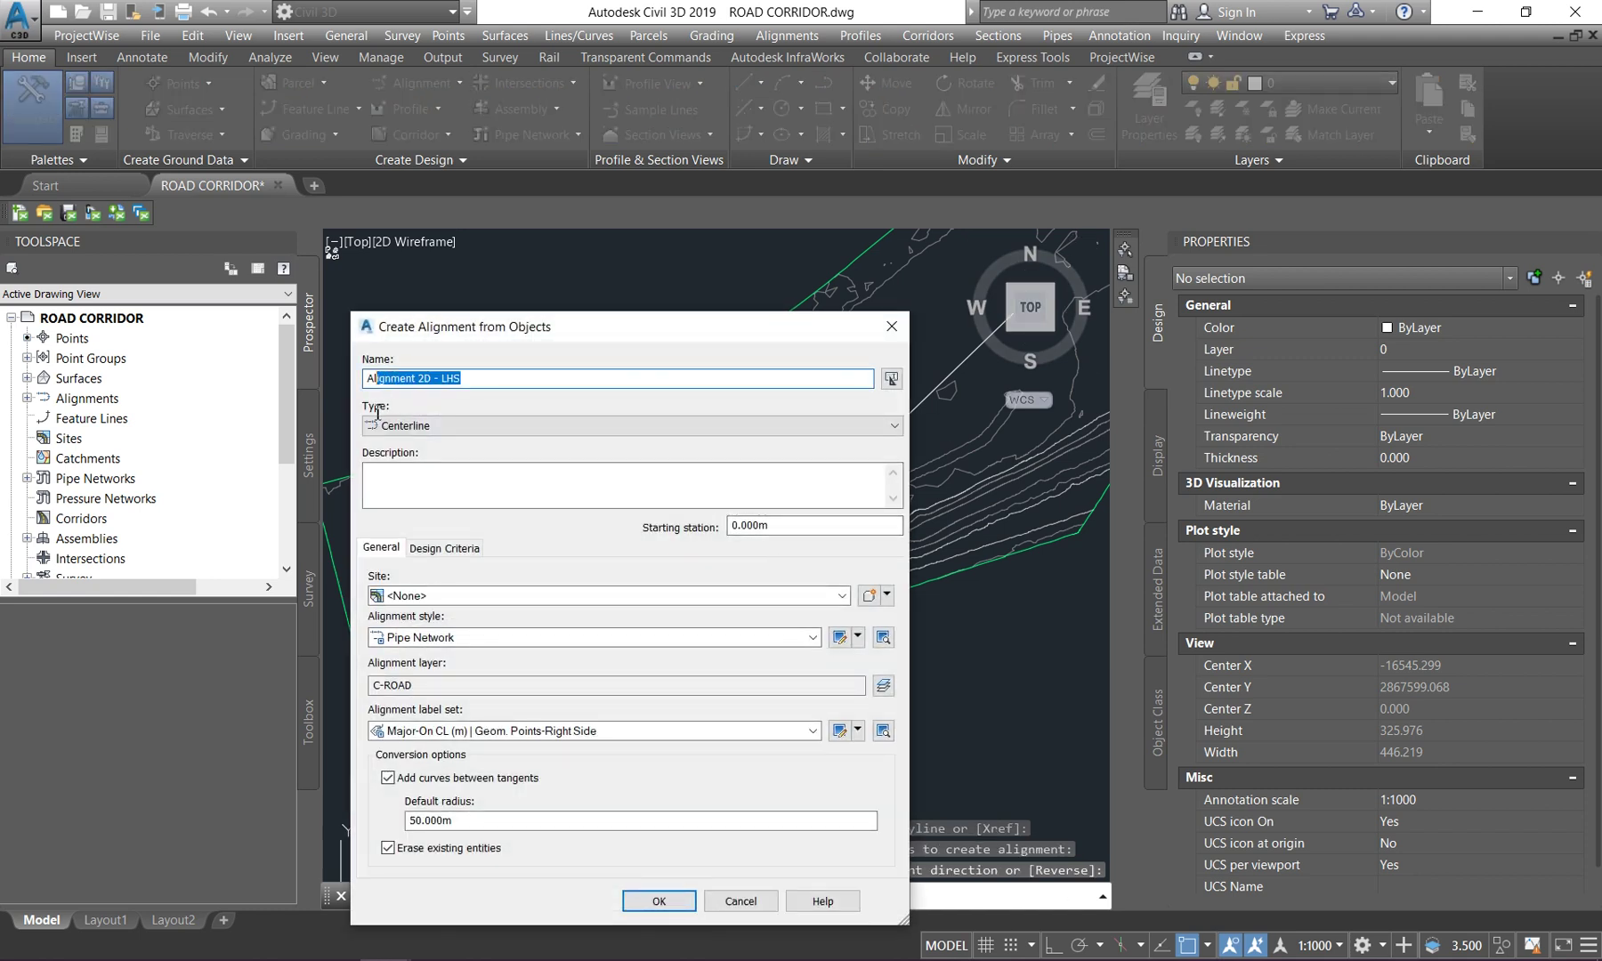
key("BackSpace")
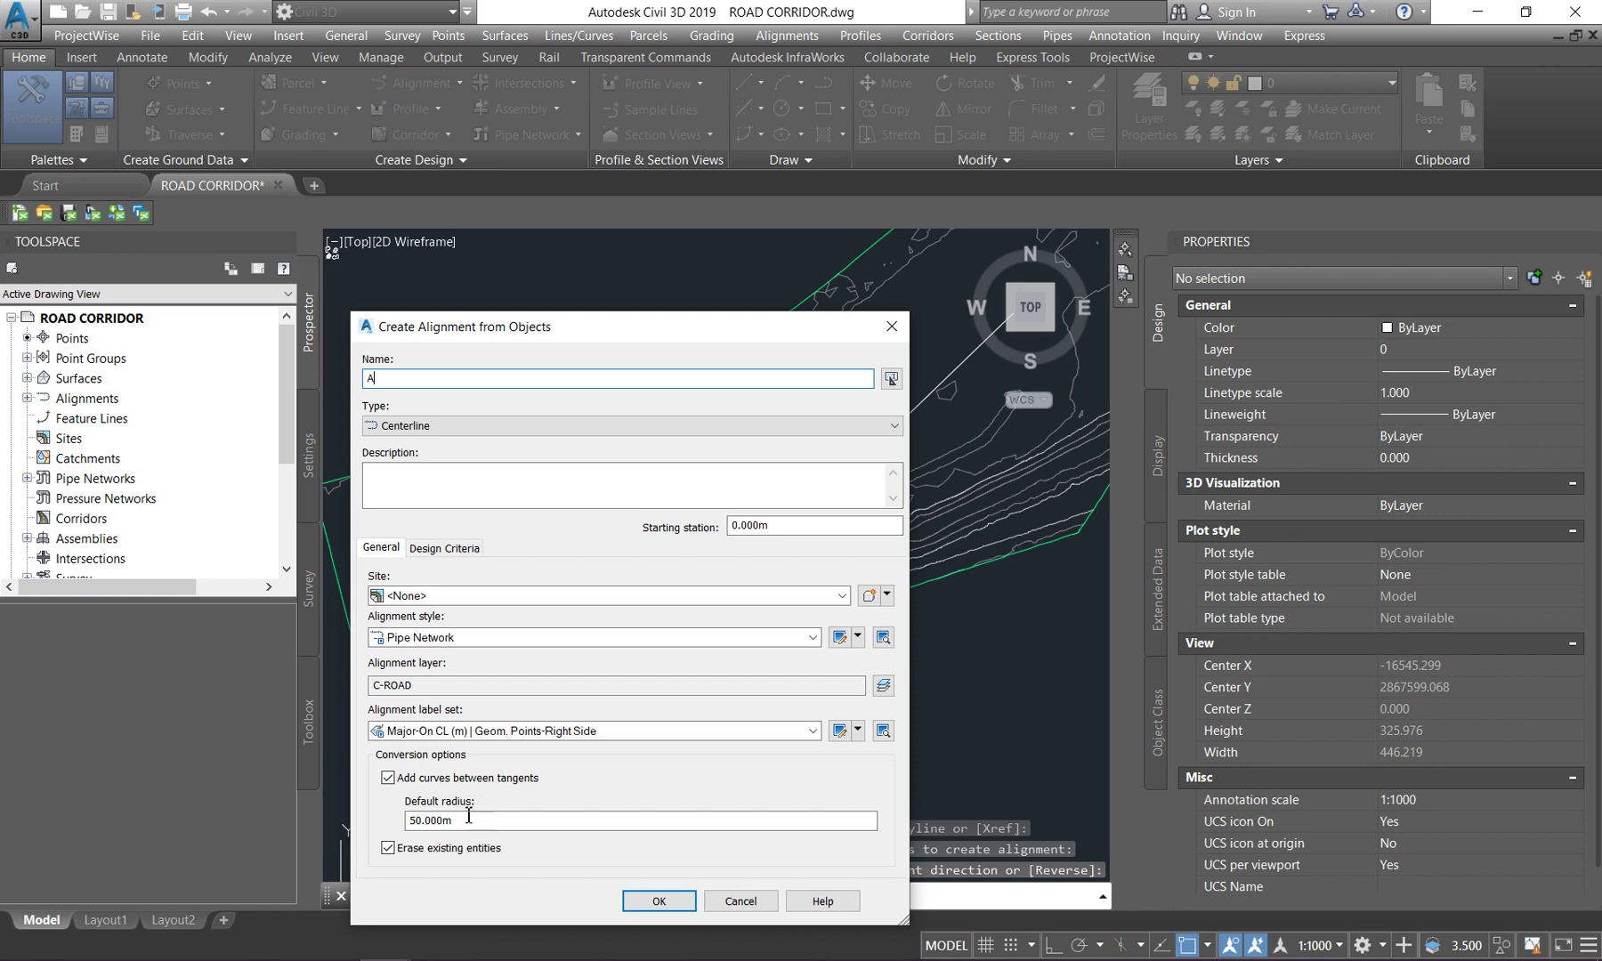
left_click(469, 815)
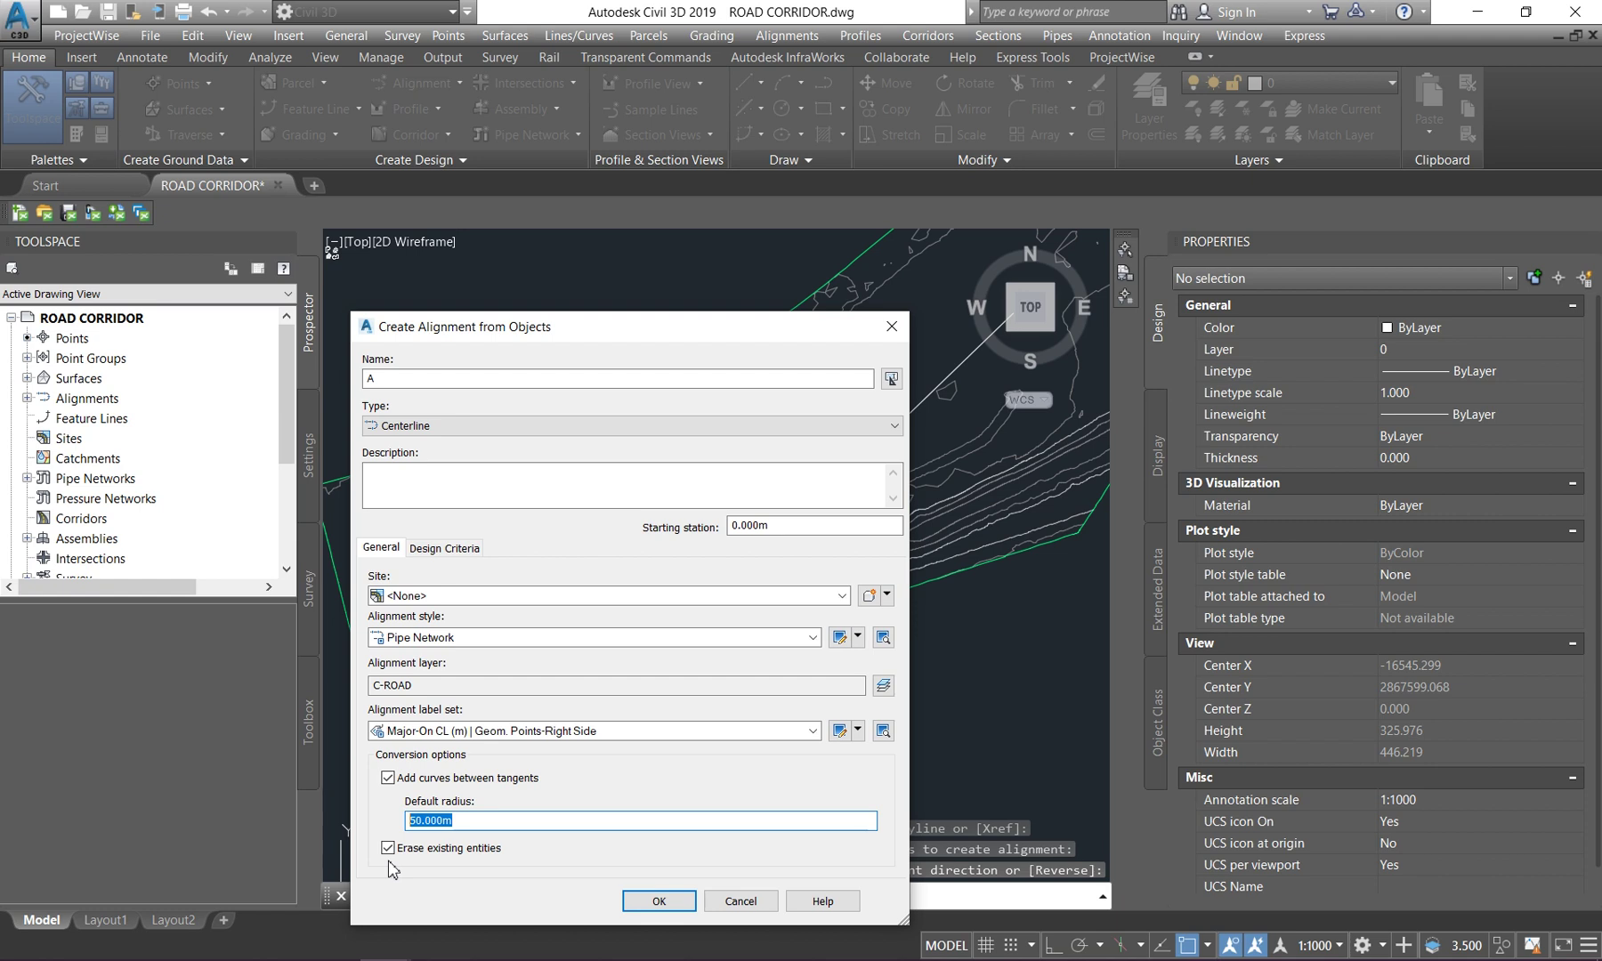
type("160")
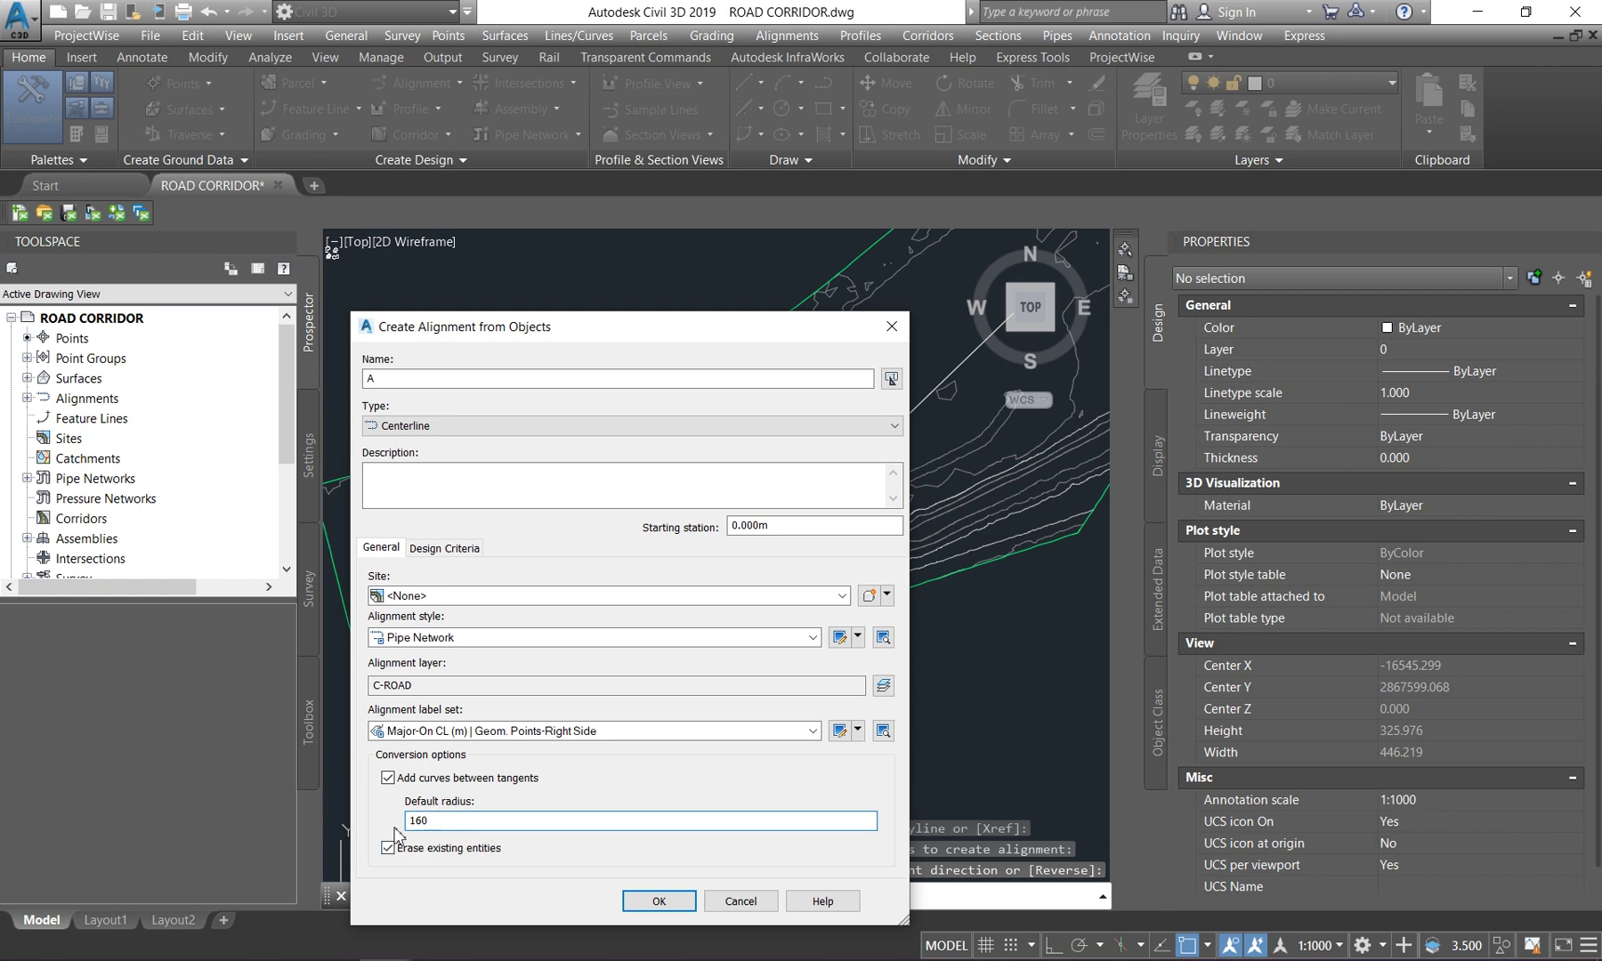
left_click(660, 902)
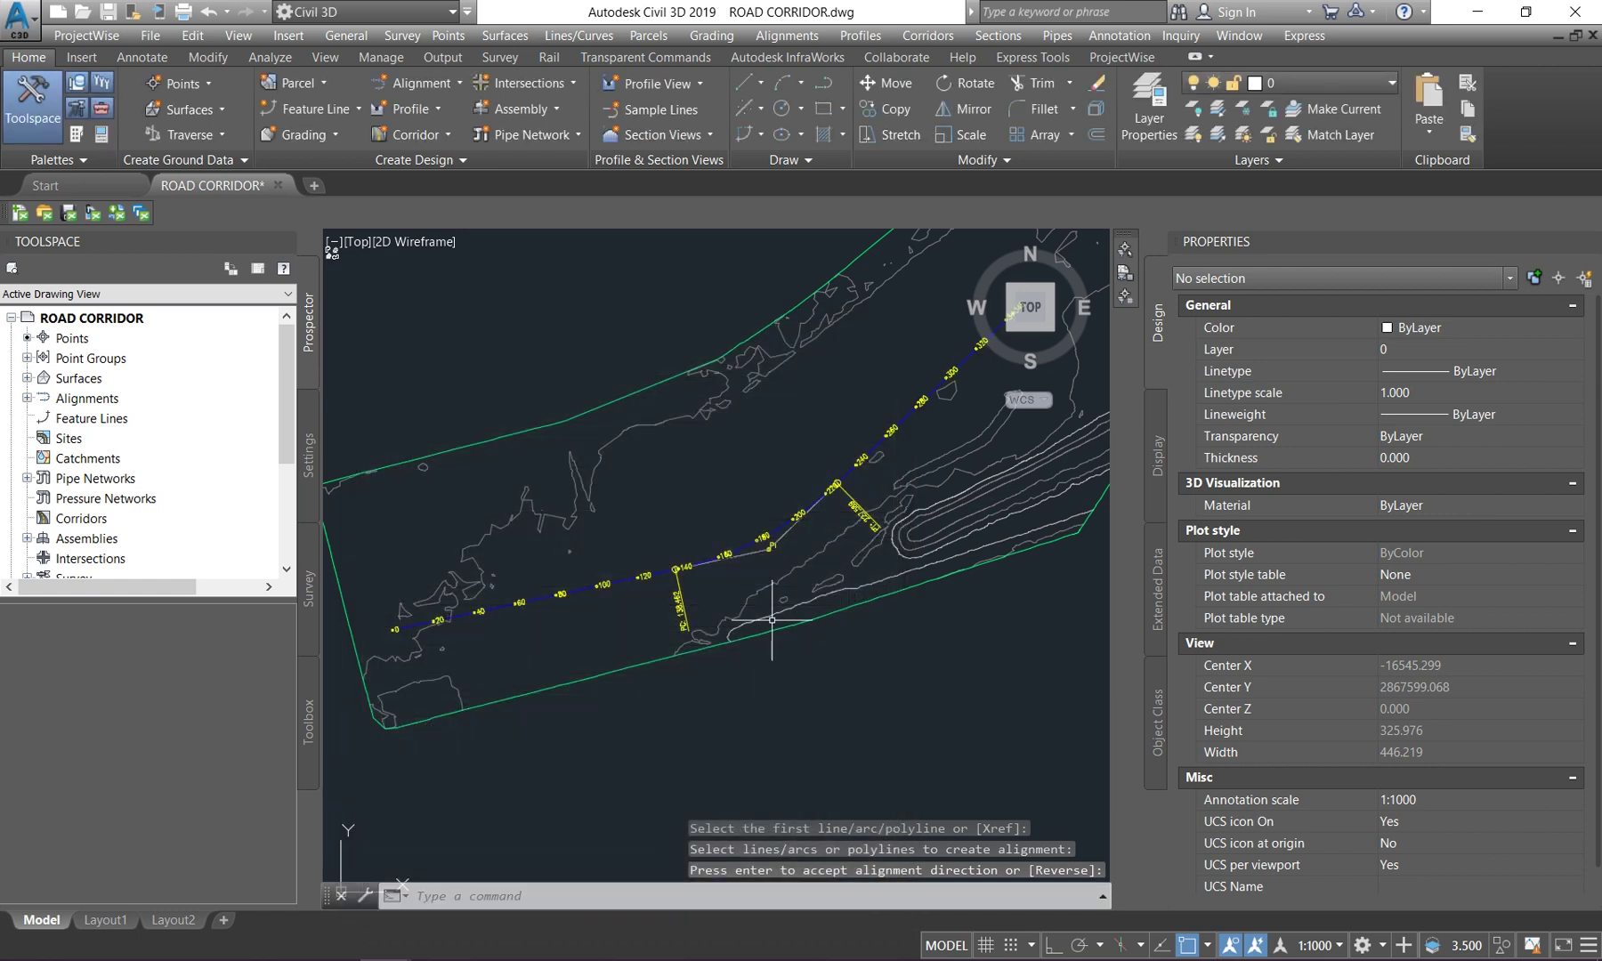
scroll(771, 499, "up", 2)
scroll(771, 515, "up", 2)
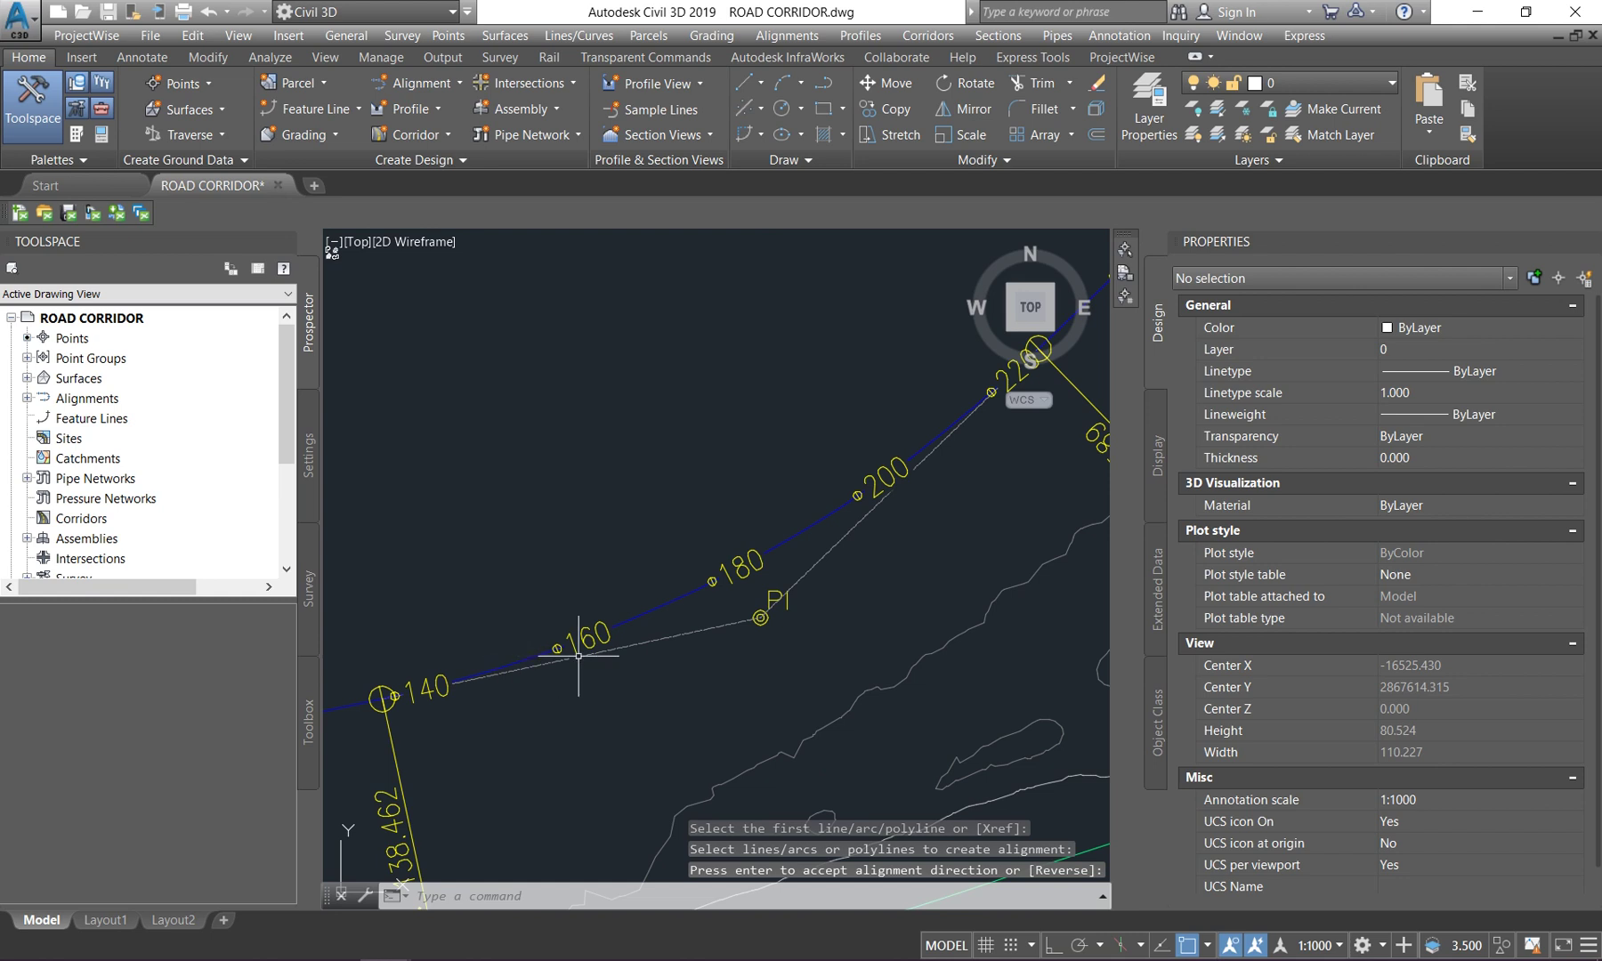
scroll(424, 703, "up", 2)
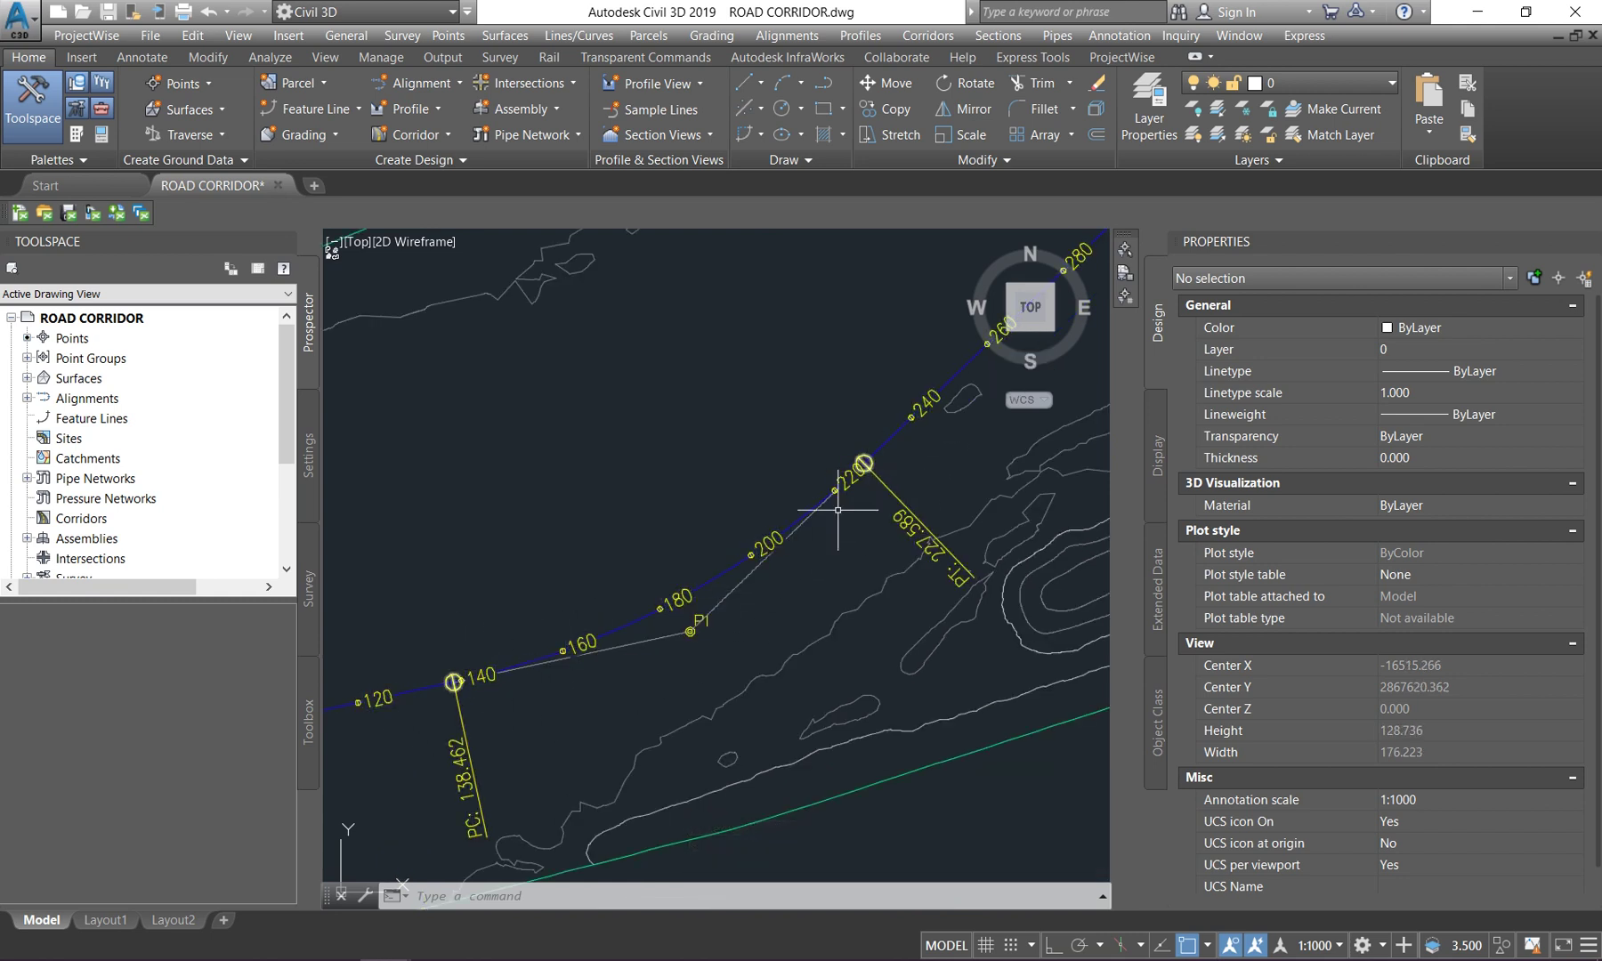
- Sample the NGL surface along alignment A over its full station range and send the resulting profile to a new profile view
scroll(741, 601, "down", 4)
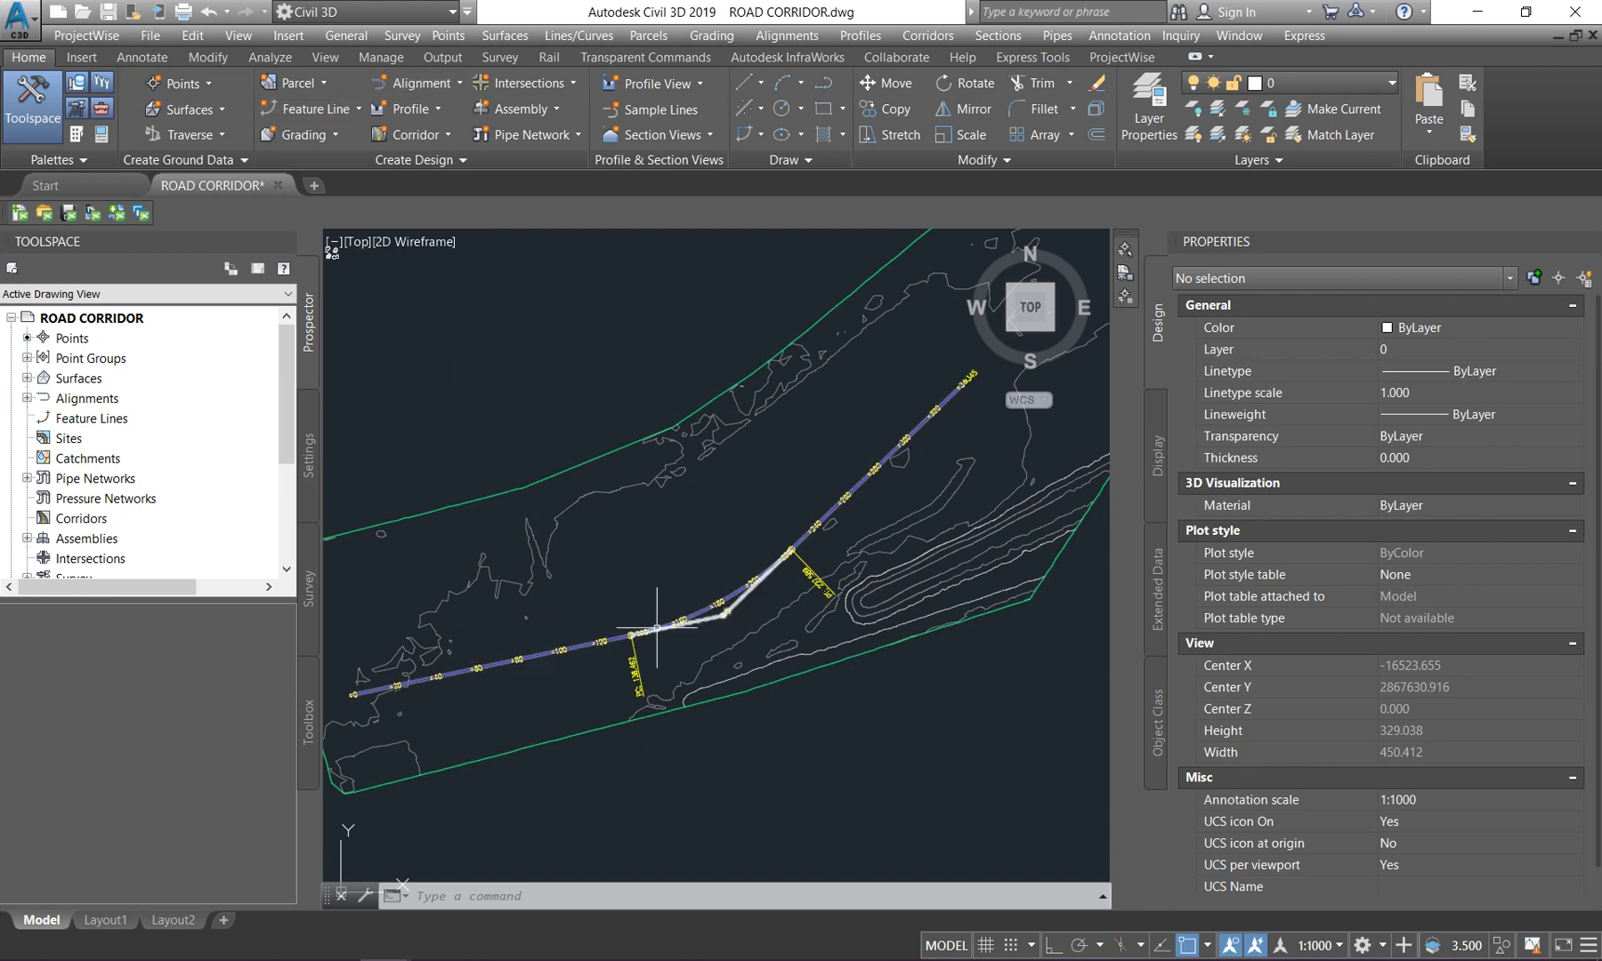
left_click(409, 113)
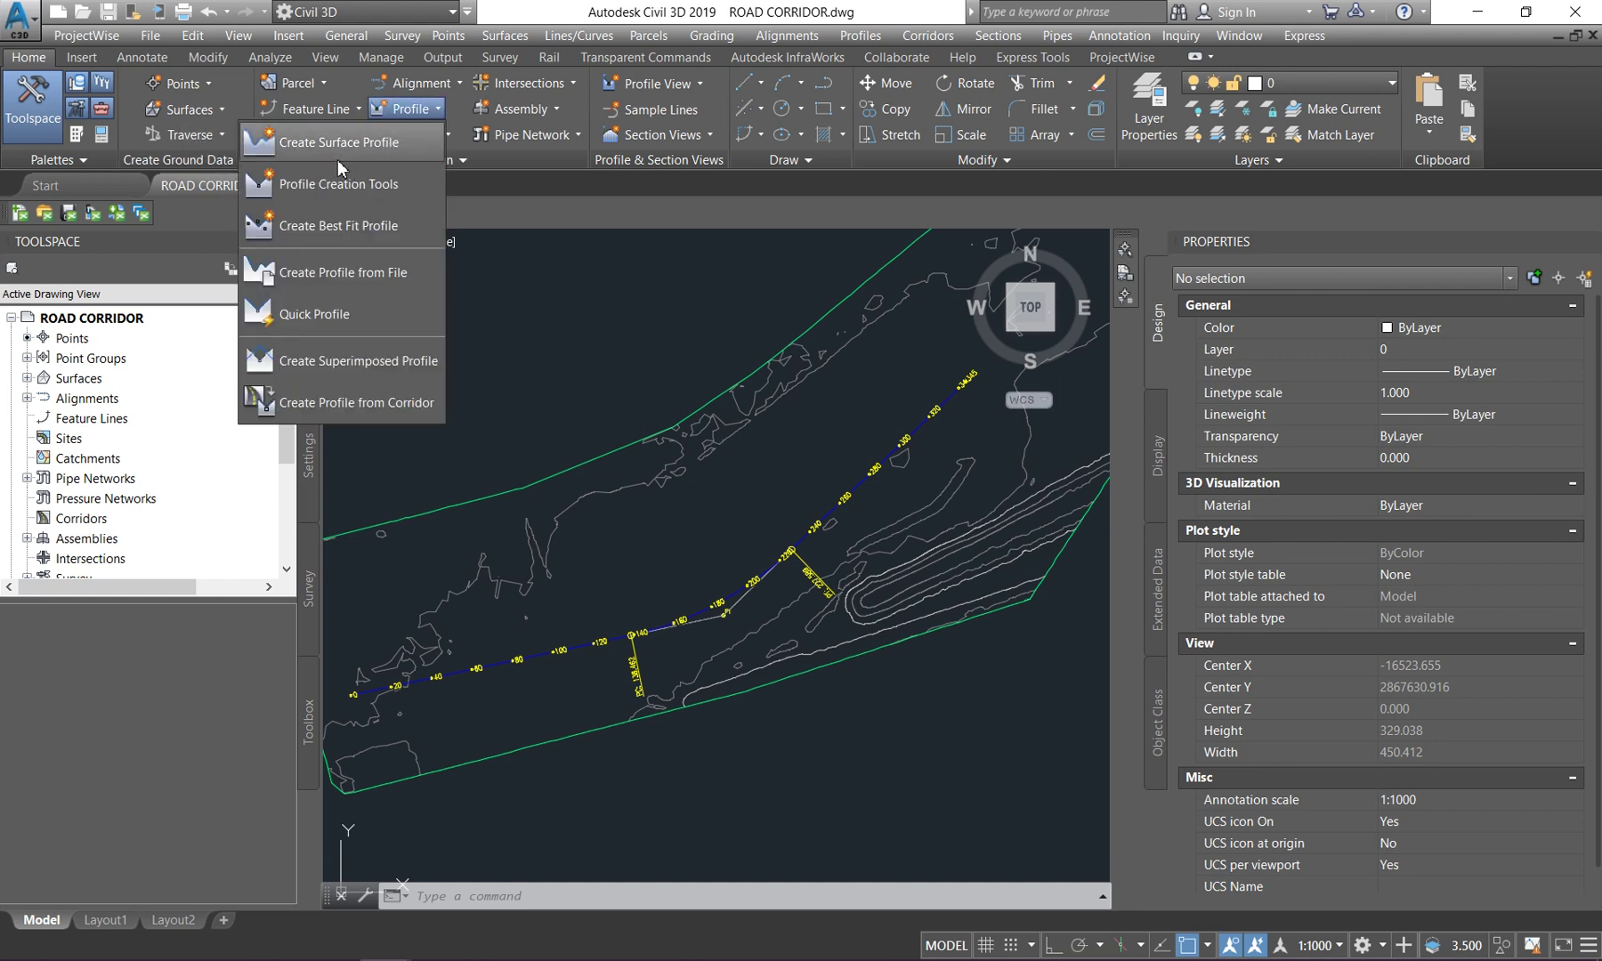
left_click(365, 141)
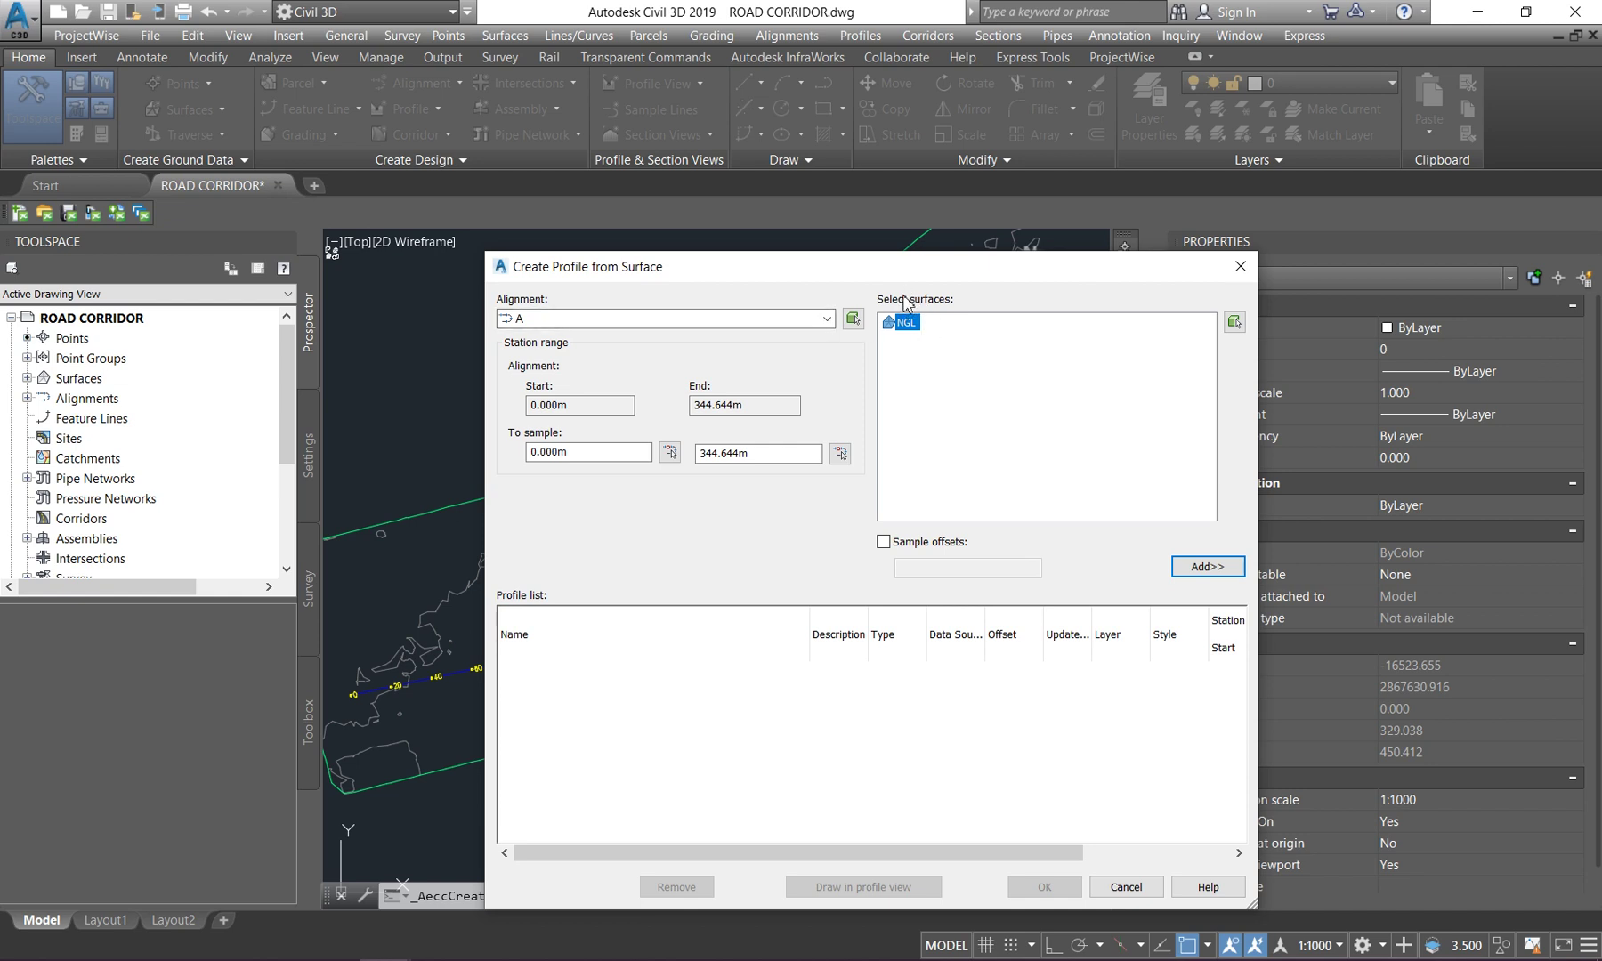
left_click(1207, 566)
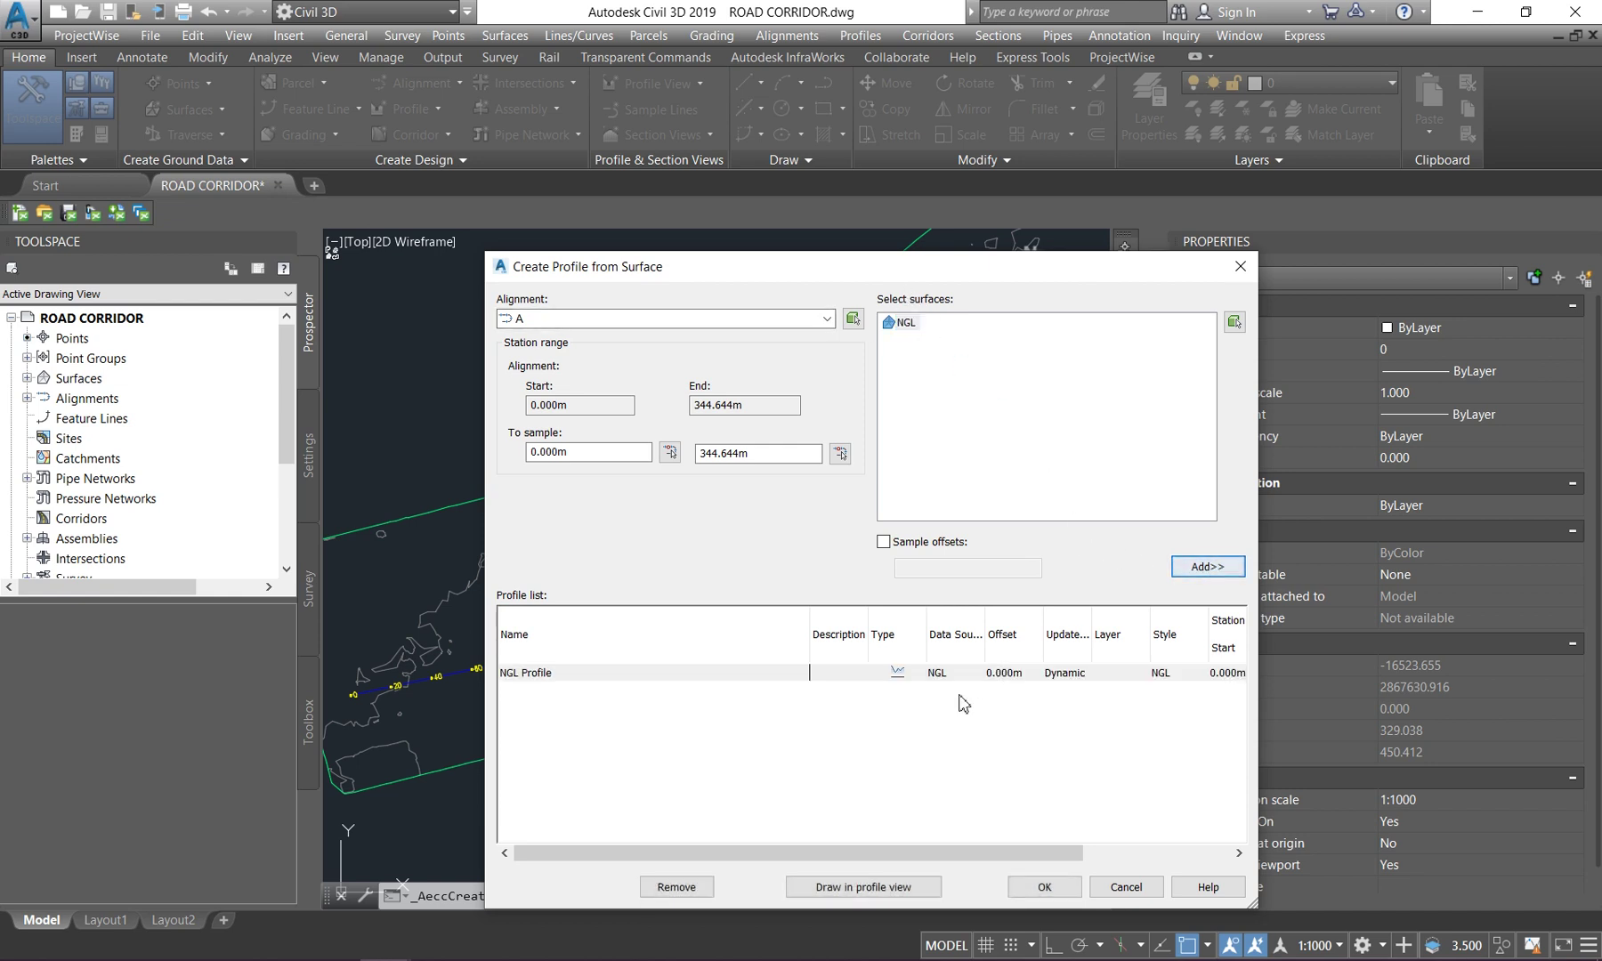
left_click(861, 889)
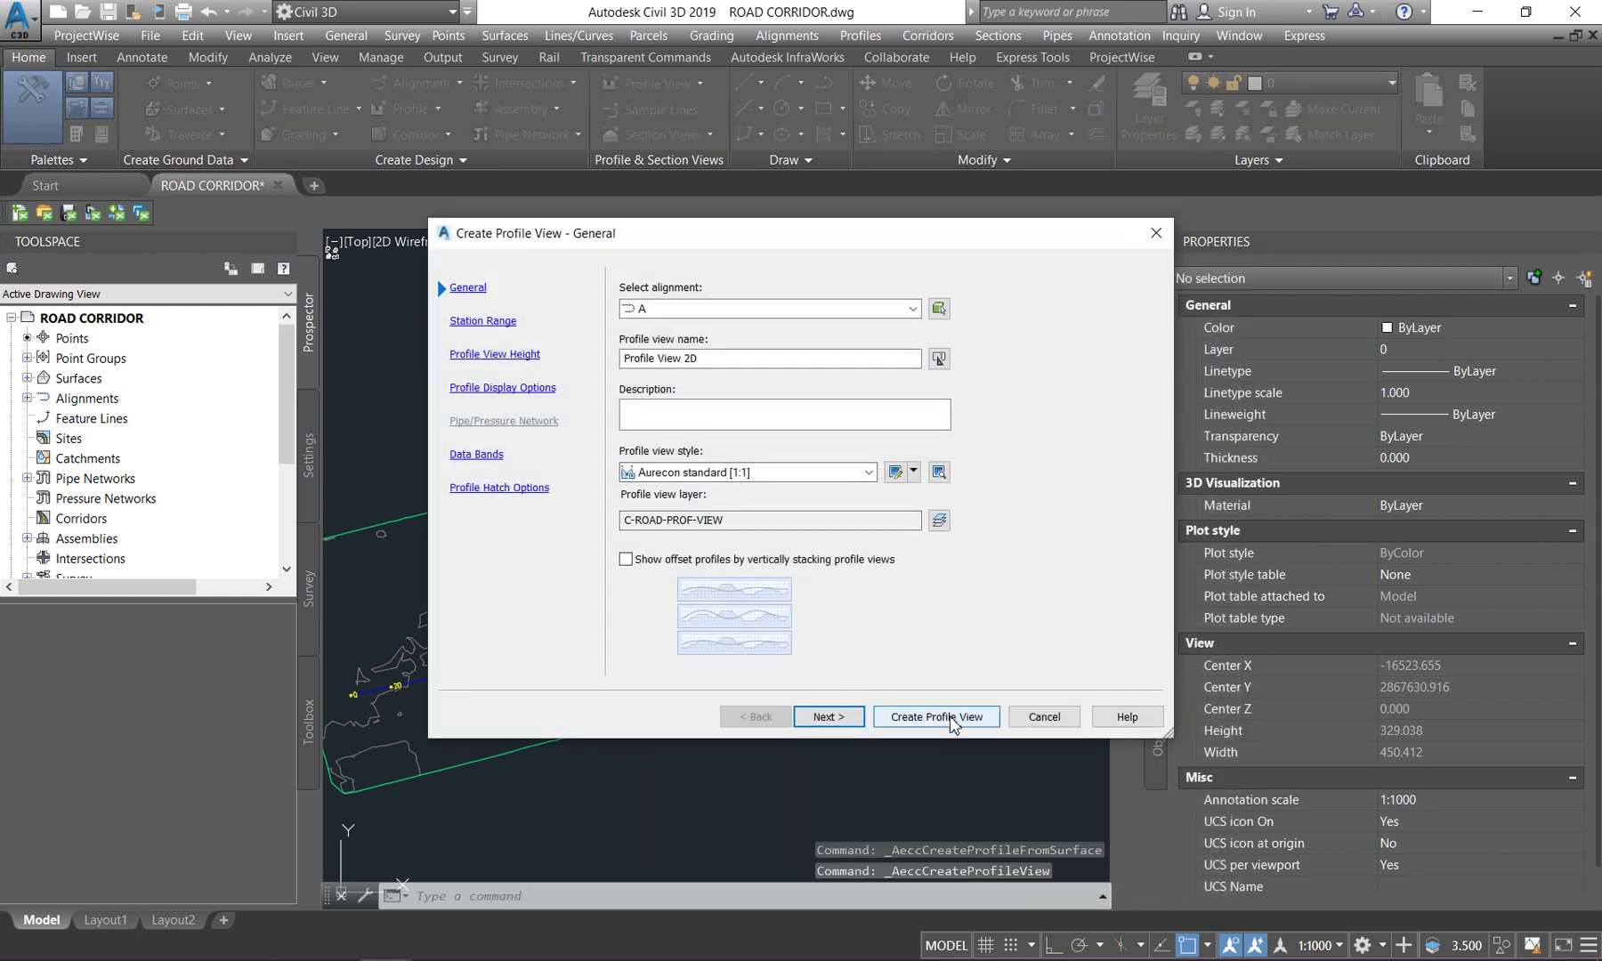
- Create the profile view with its default settings and place its origin southeast of the terrain surface
left_click(943, 717)
scroll(749, 619, "down", 5)
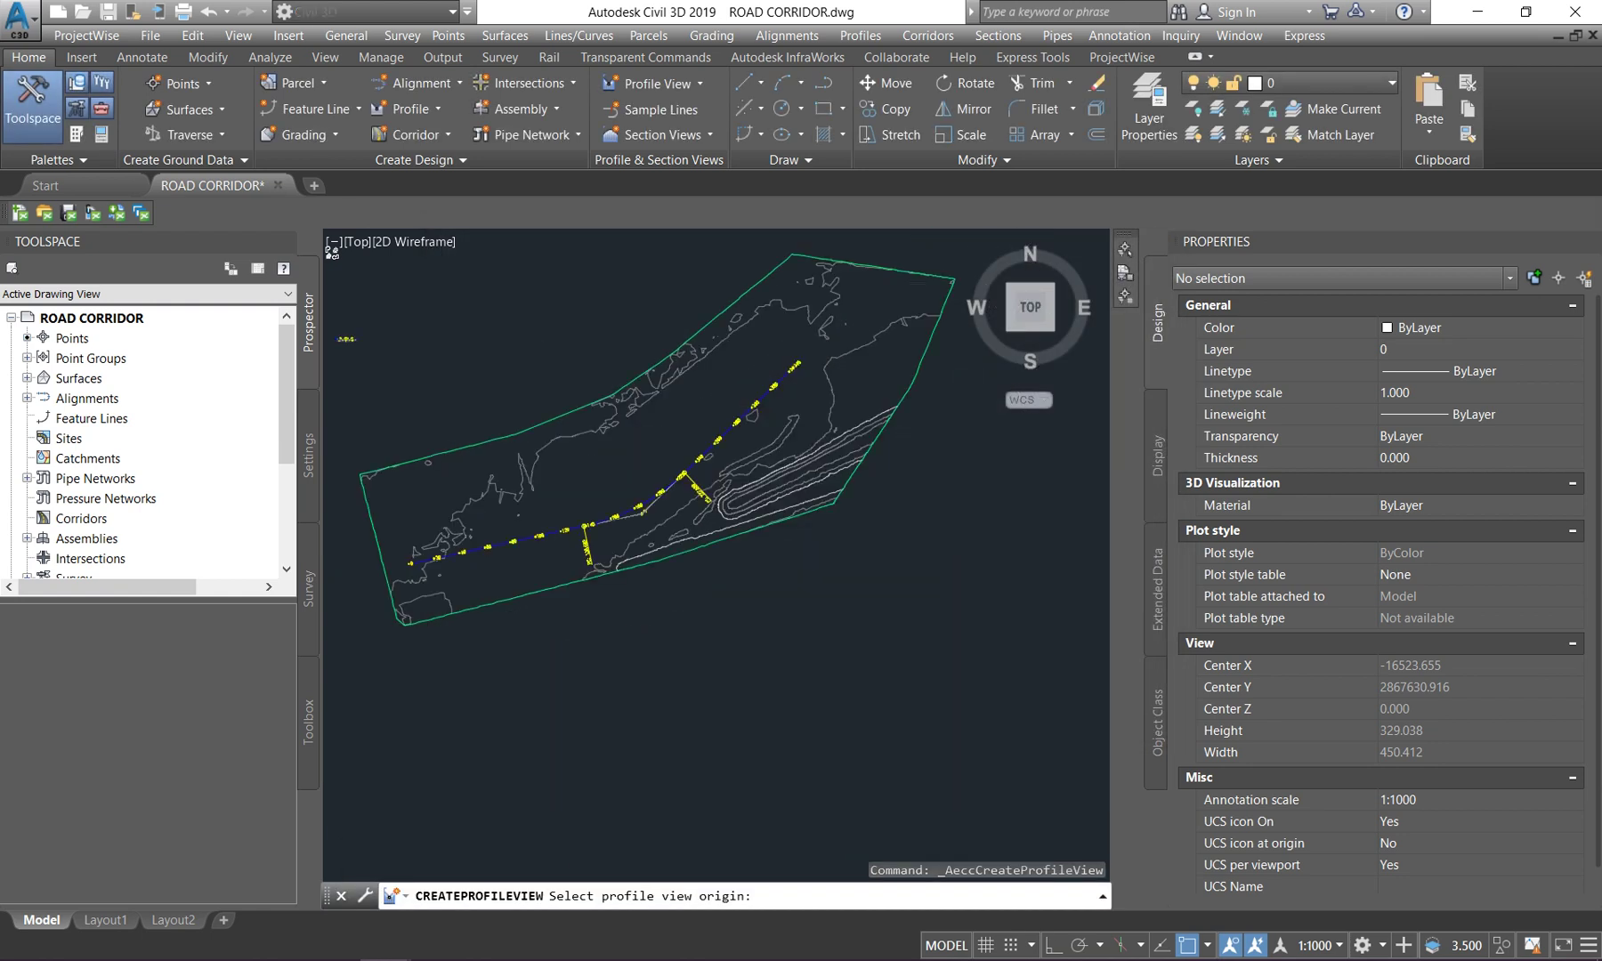
left_click(784, 569)
scroll(784, 570, "up", 8)
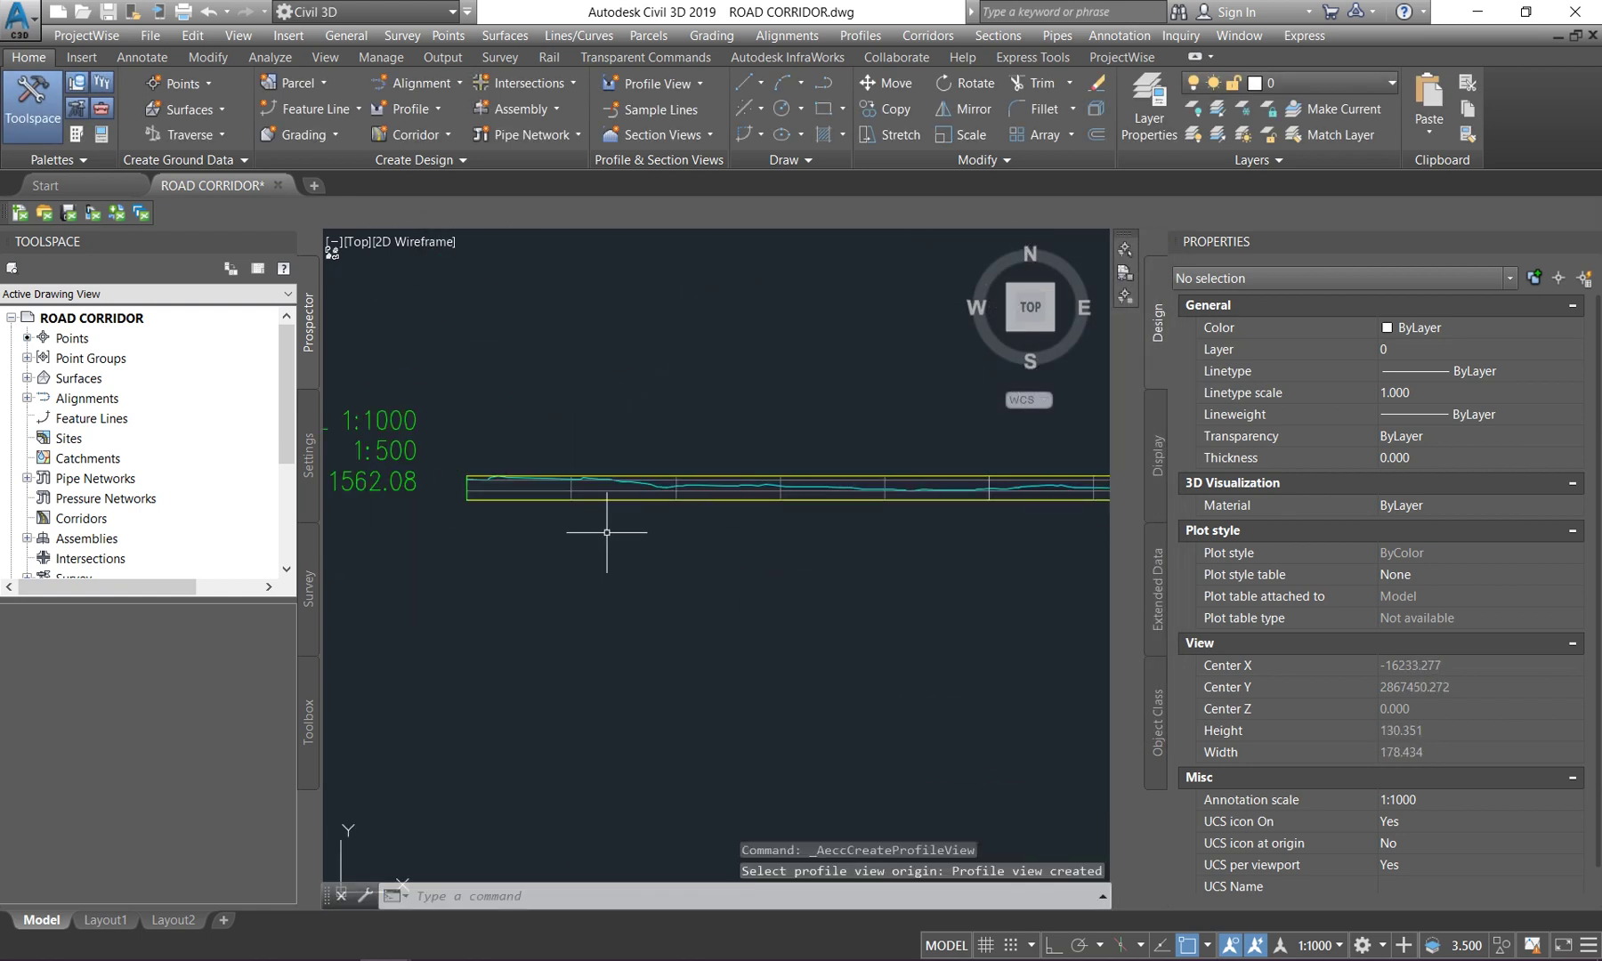
- Edit the profile view's style to use a vertical scale of 1:200 and apply the change
left_click(570, 497)
right_click(575, 507)
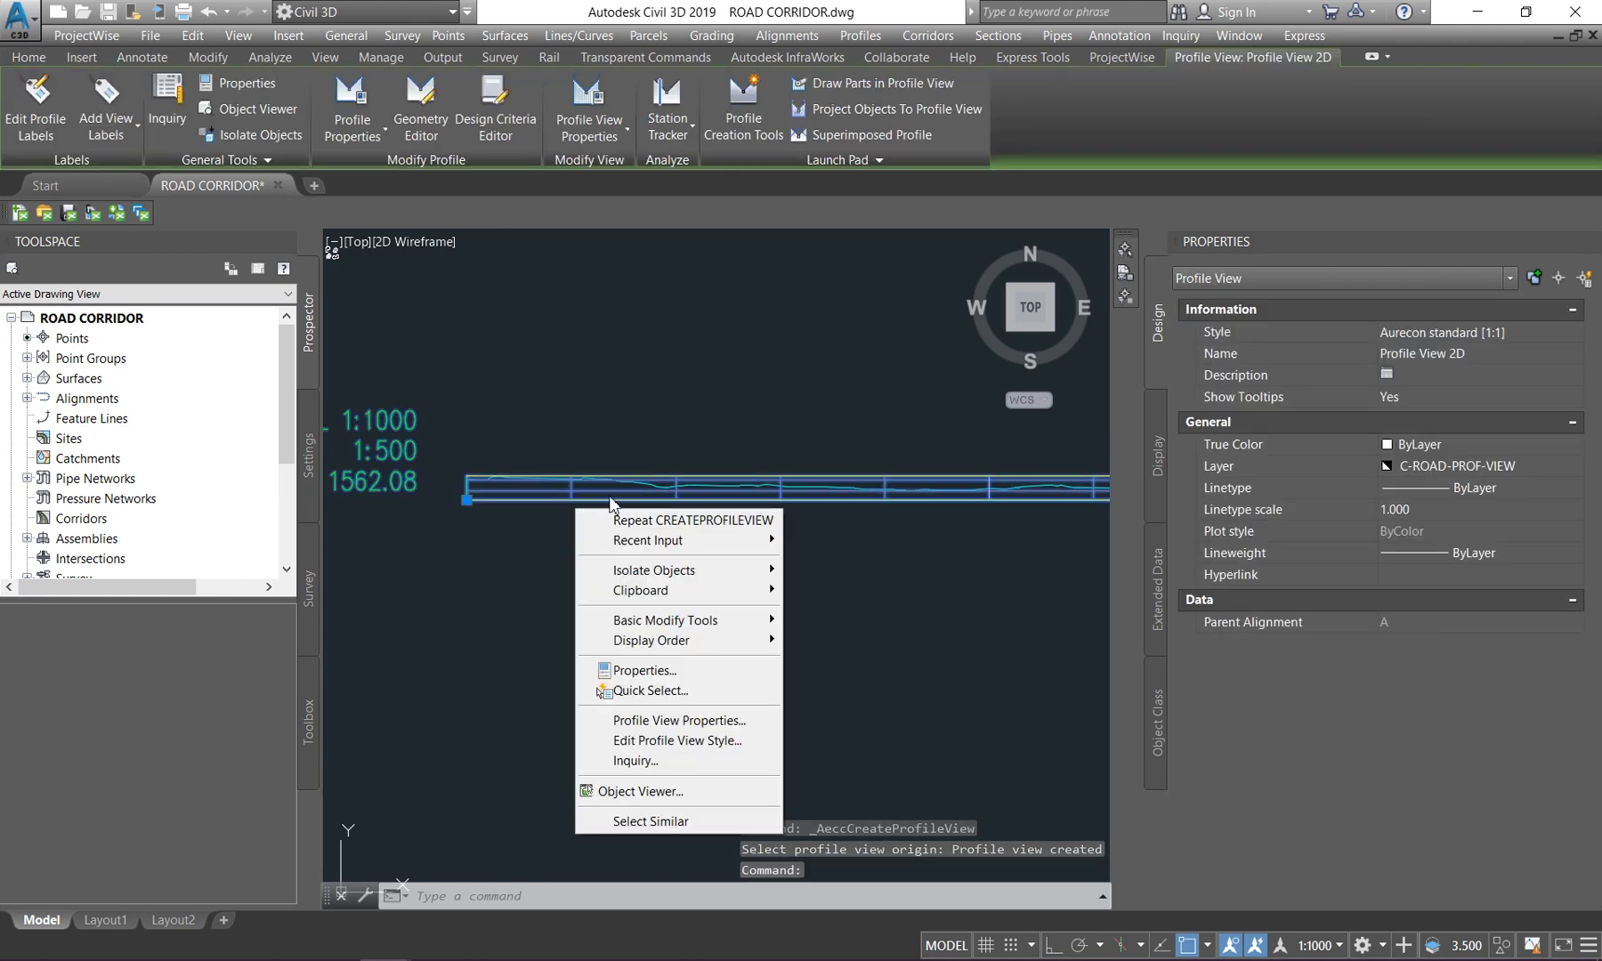
left_click(686, 741)
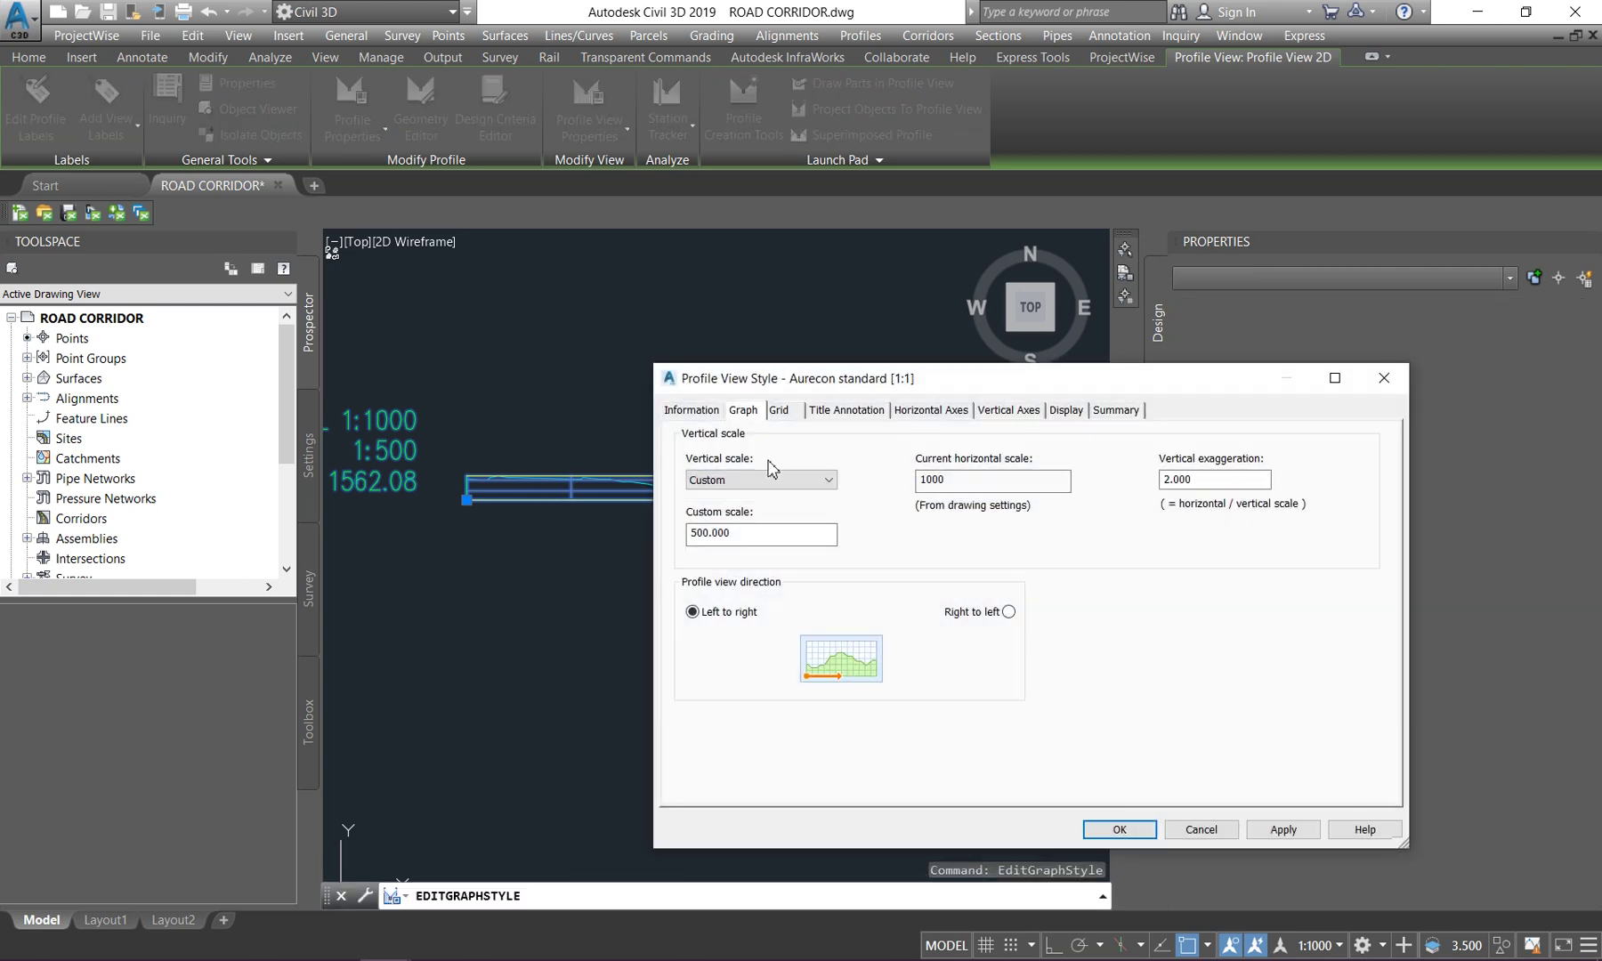
left_click(757, 479)
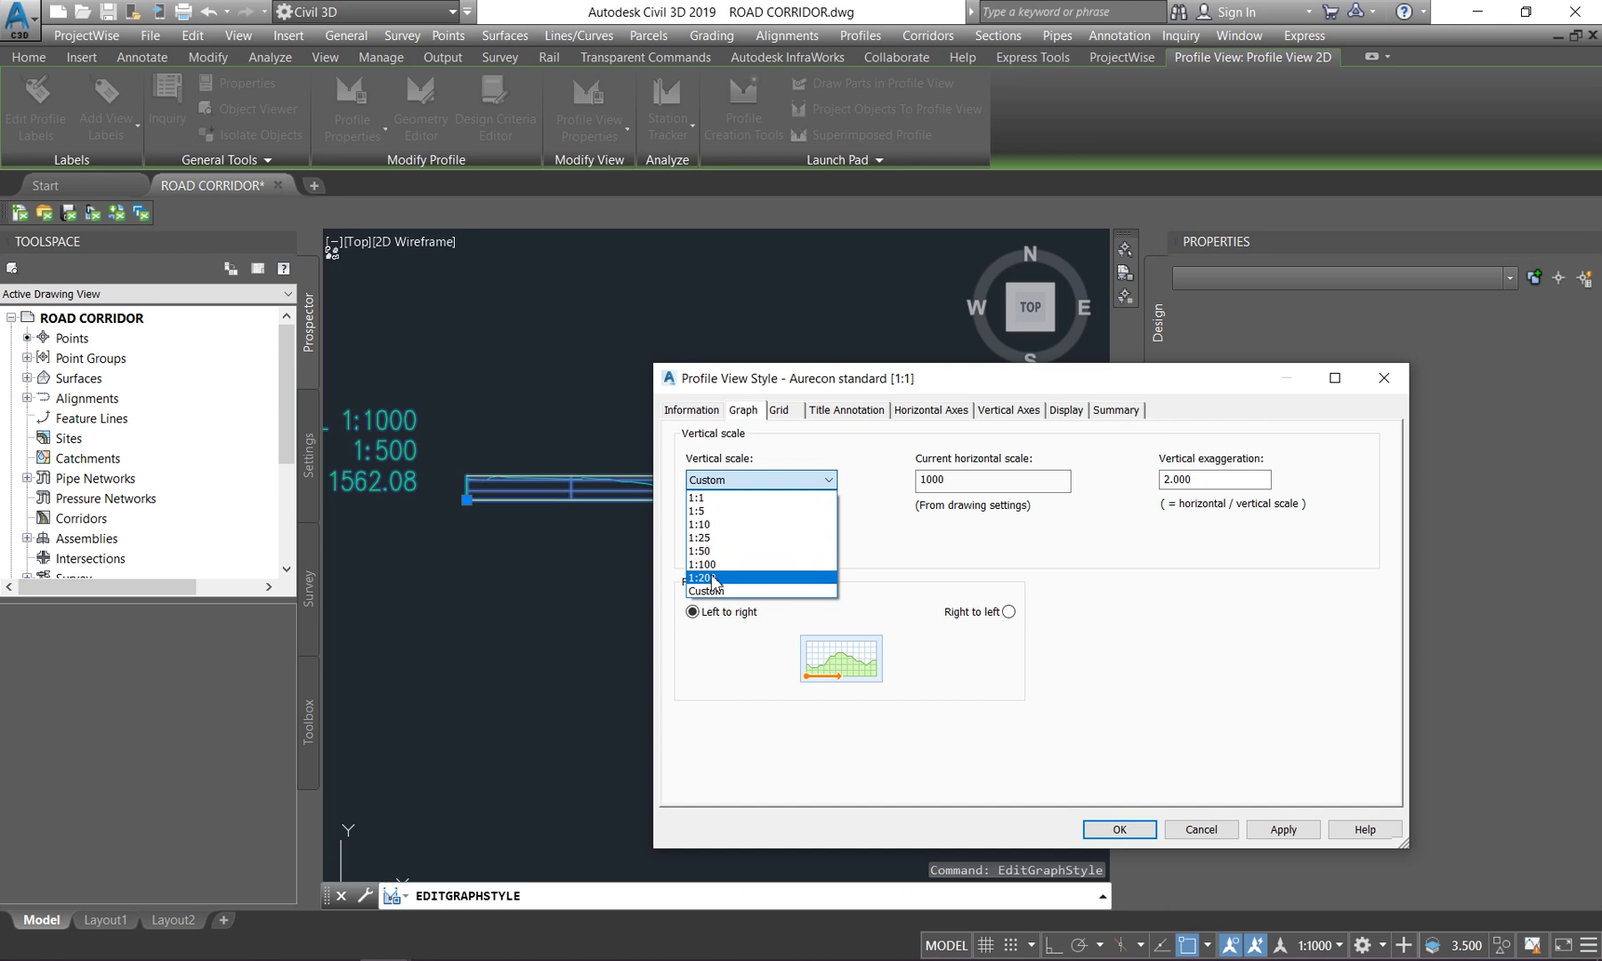
left_click(713, 580)
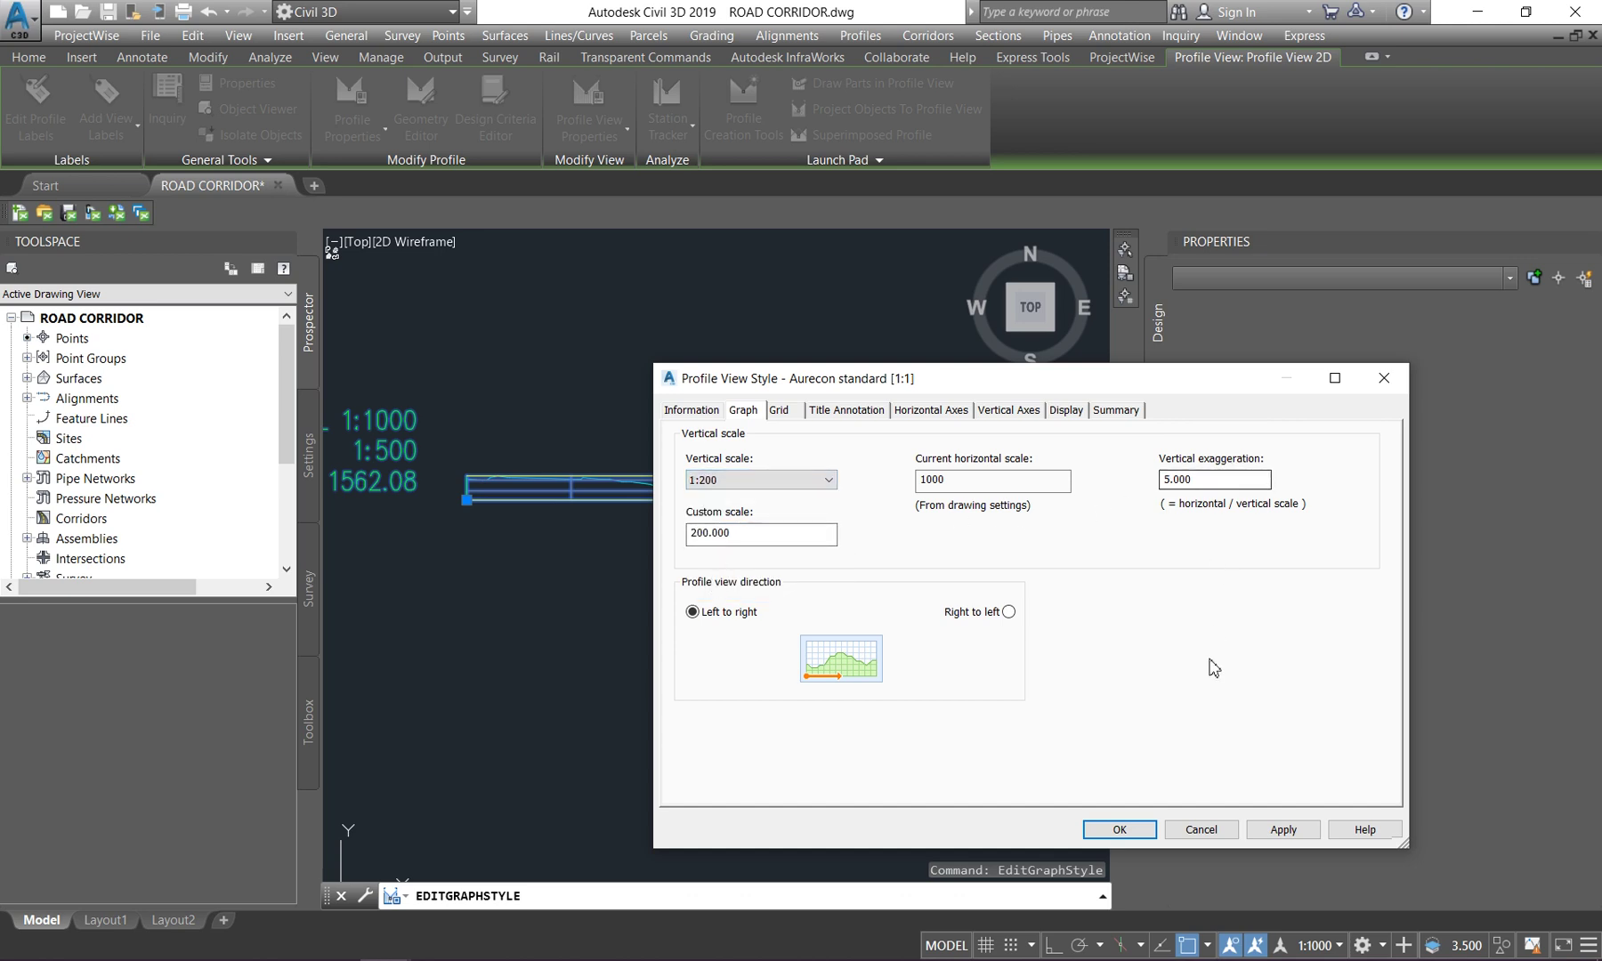
left_click(1282, 829)
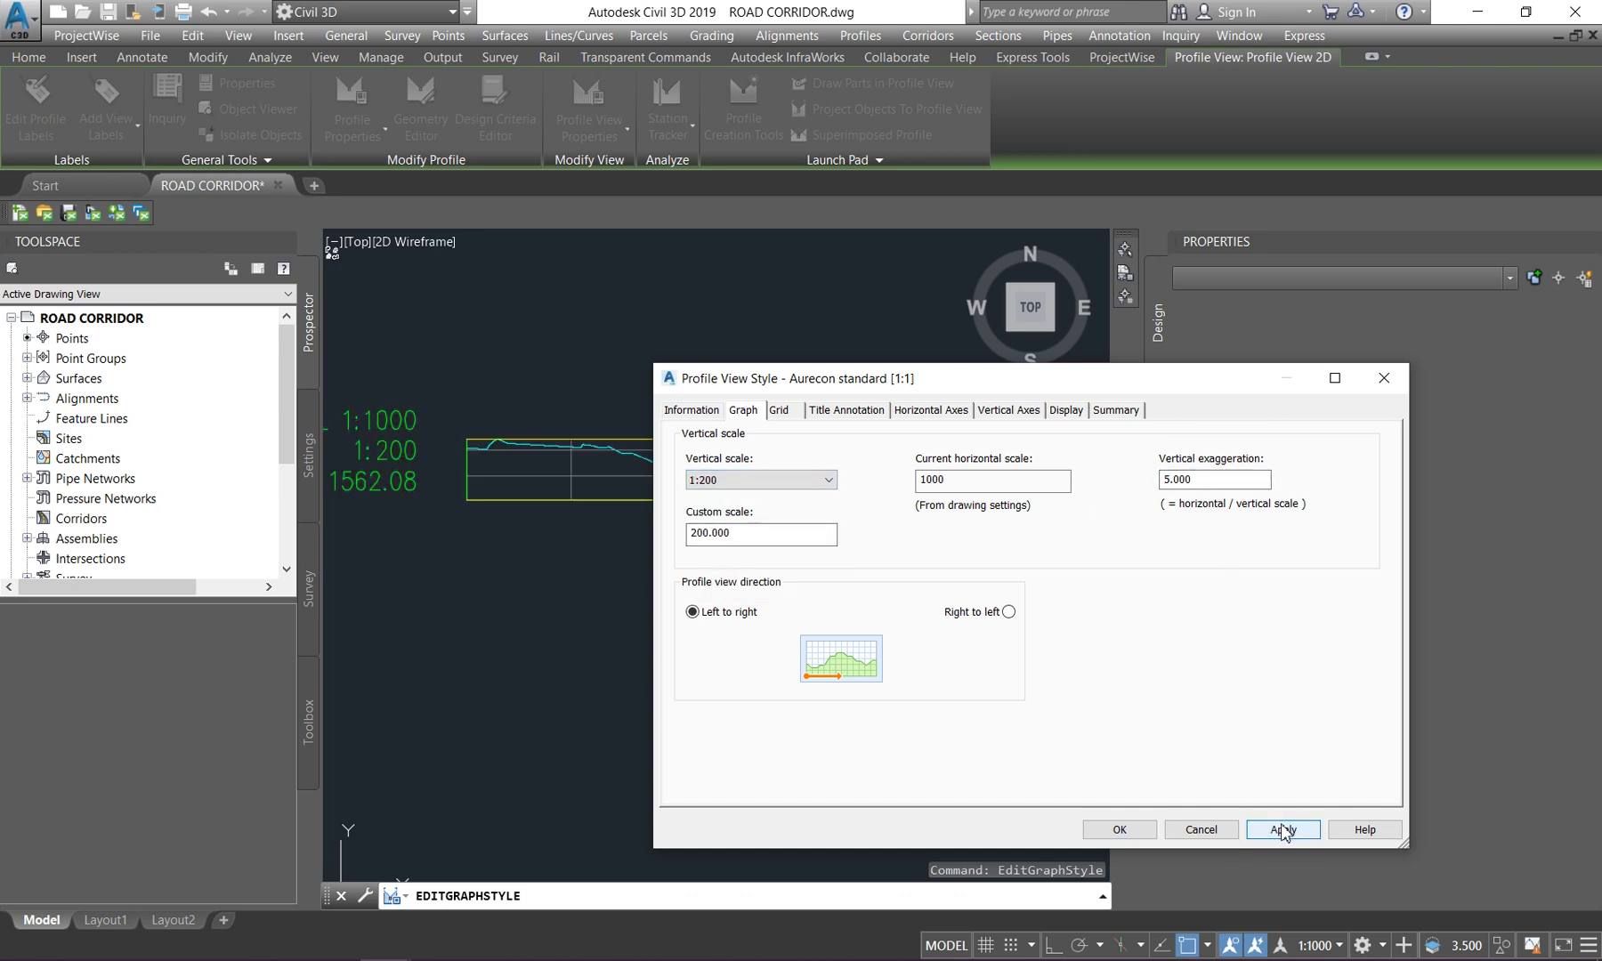
left_click(1119, 829)
- Start a layout profile in the new profile view and name it VA ROAD A, keeping the default style and label set
scroll(591, 422, "down", 2)
scroll(751, 465, "up", 5)
scroll(922, 516, "down", 6)
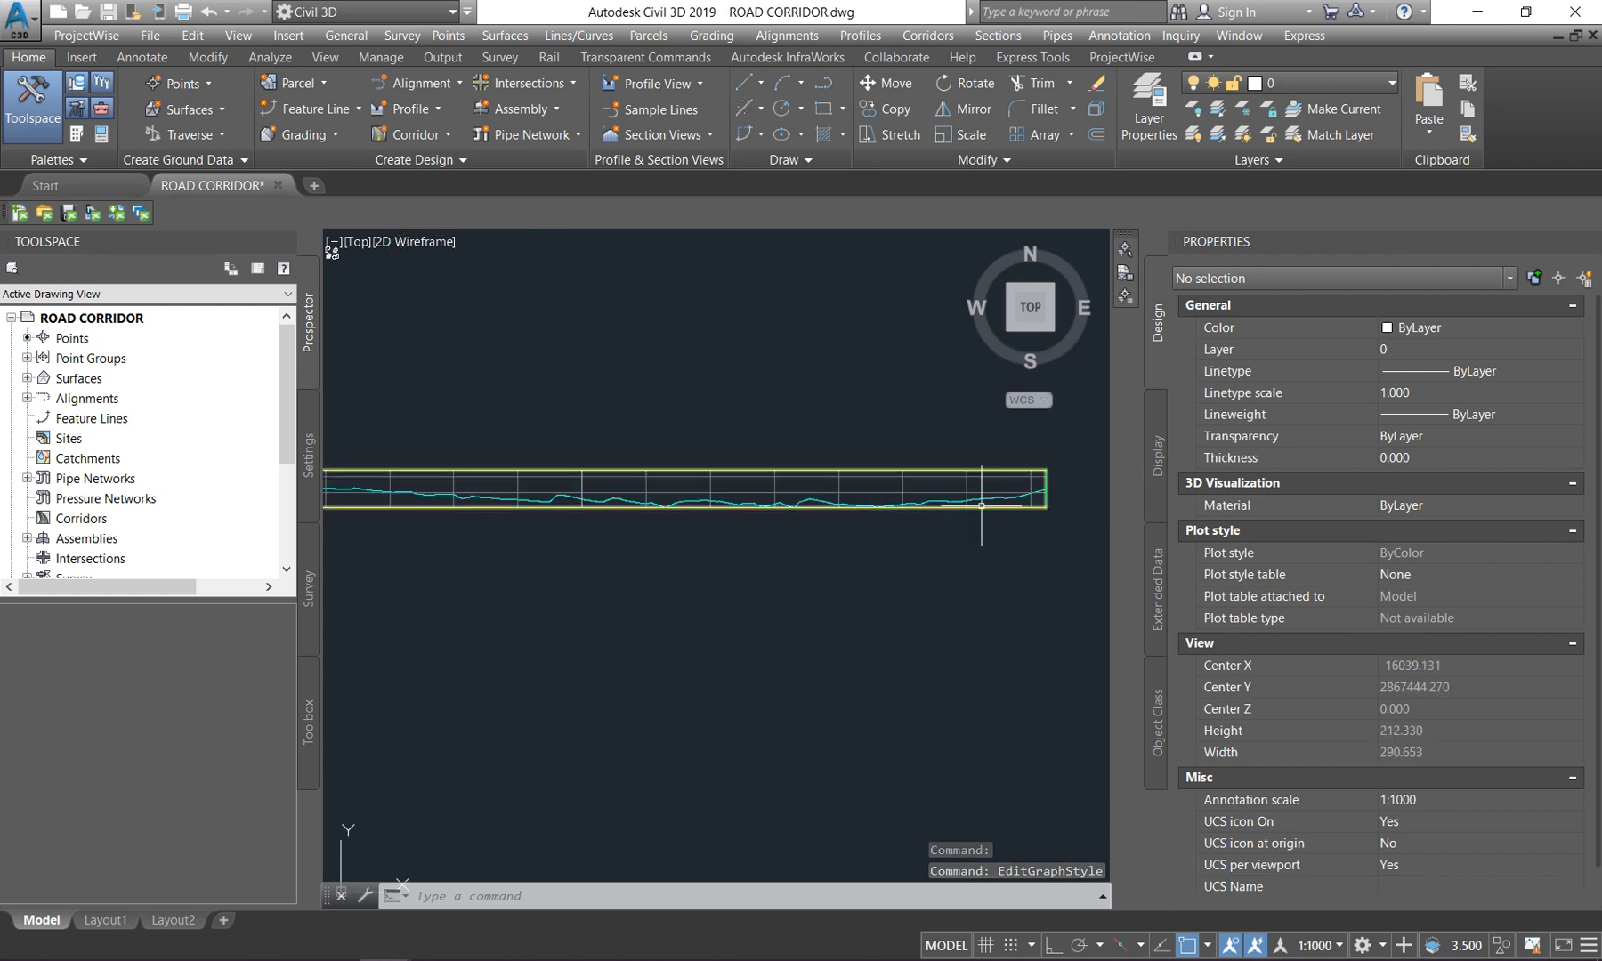
scroll(628, 557, "up", 7)
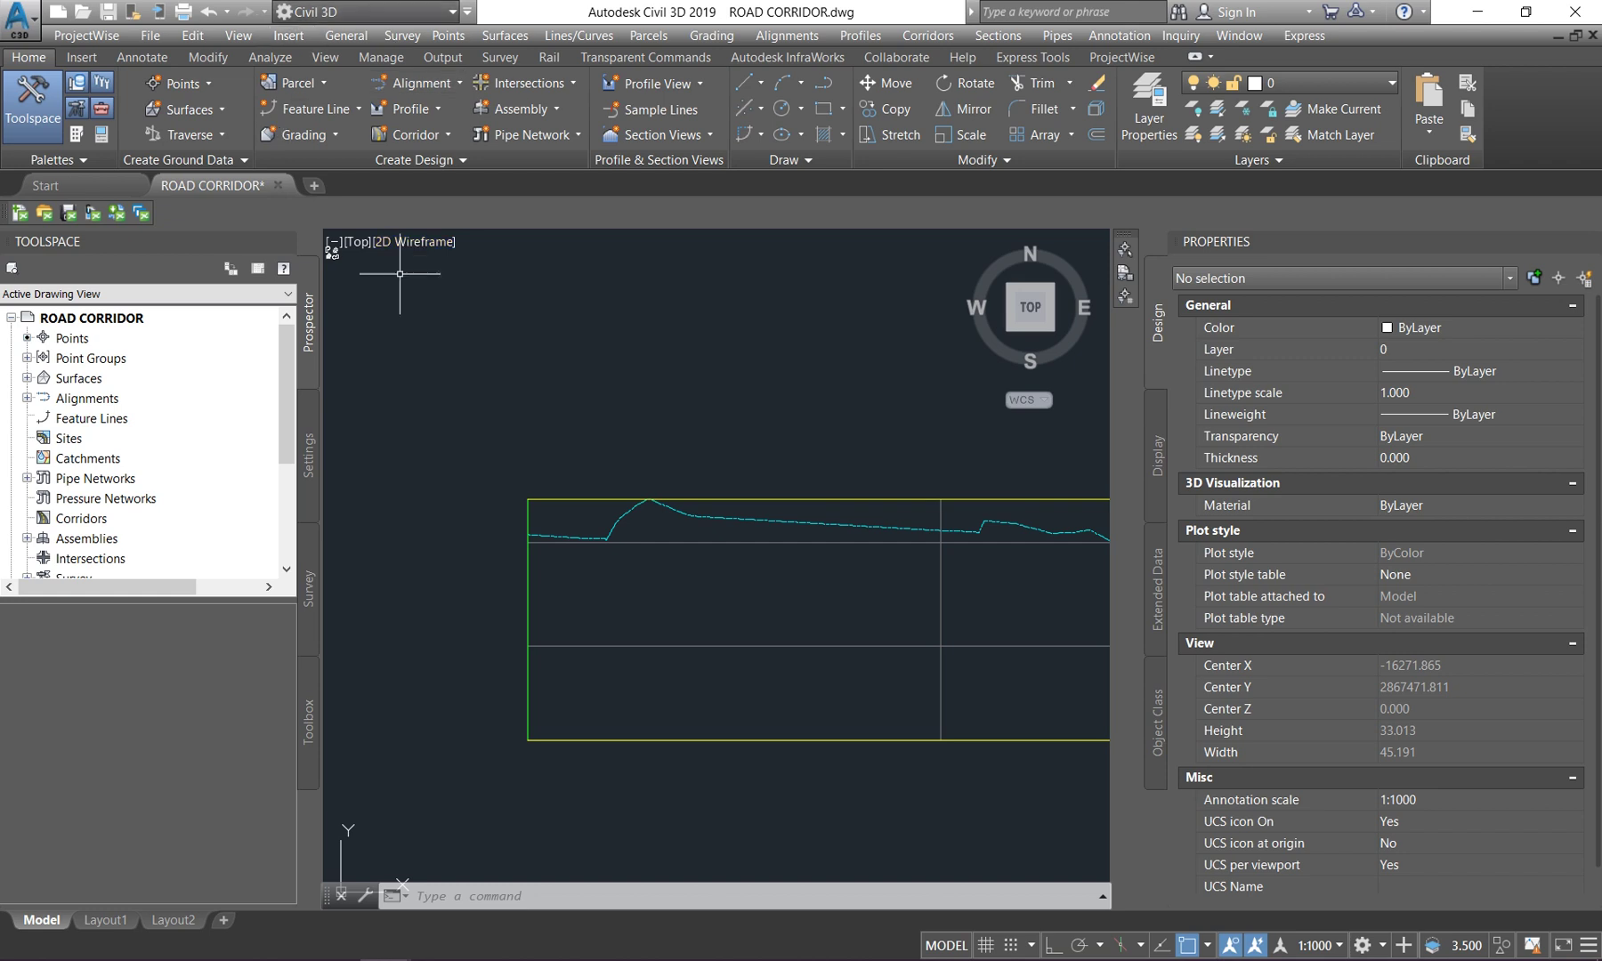
scroll(534, 507, "down", 3)
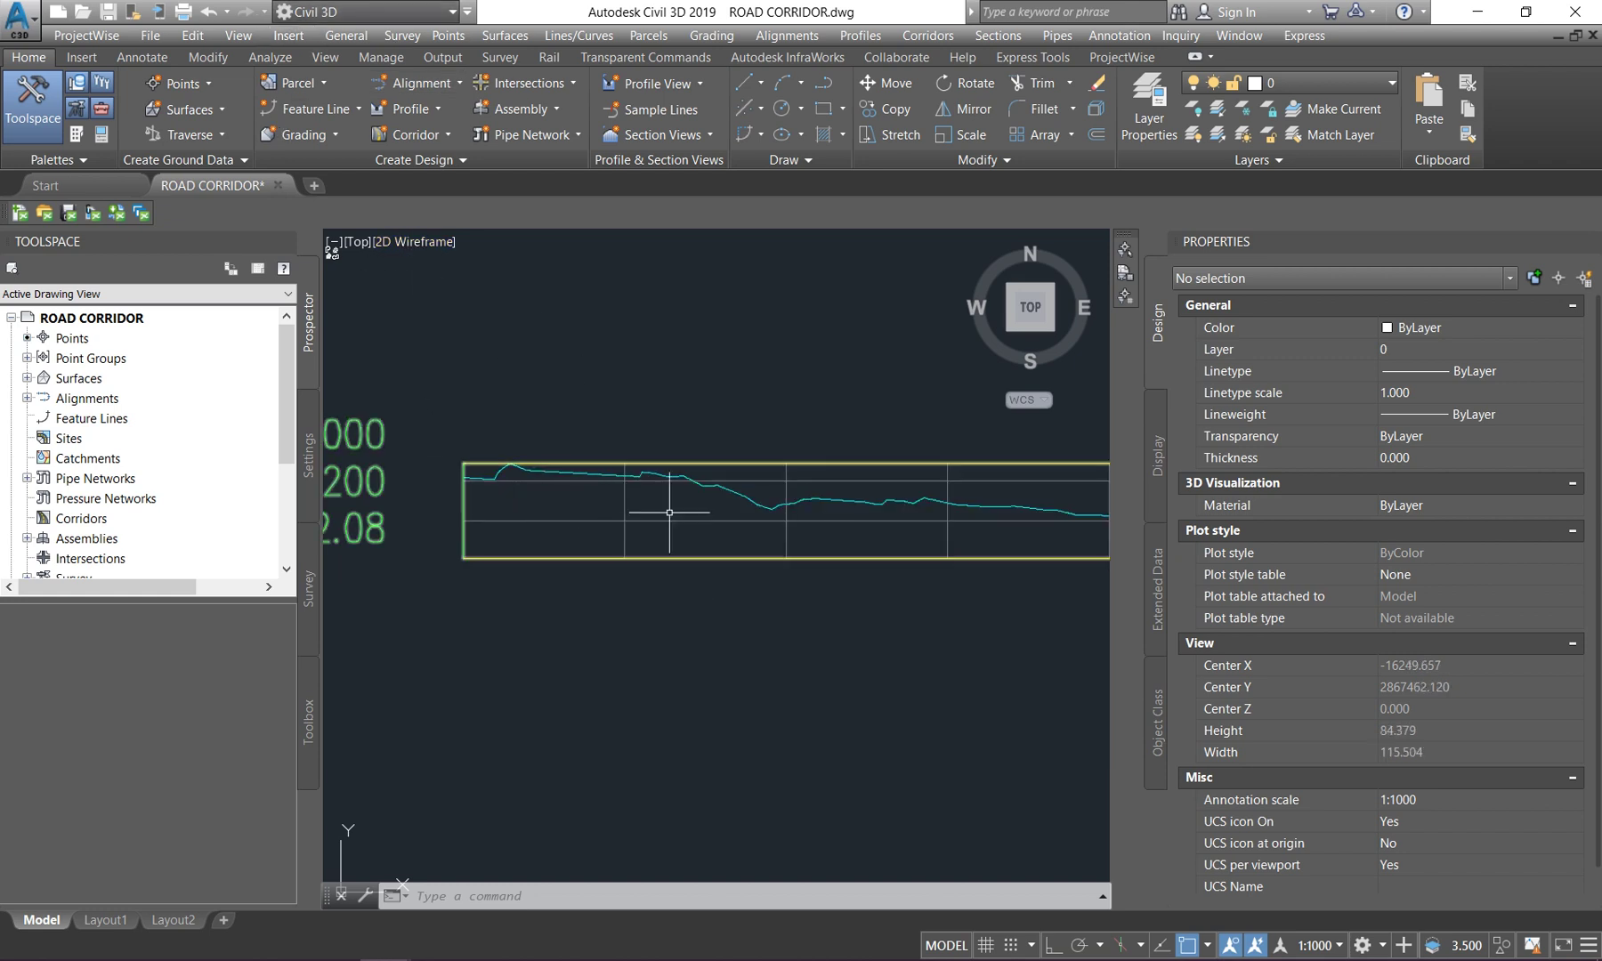
left_click(419, 104)
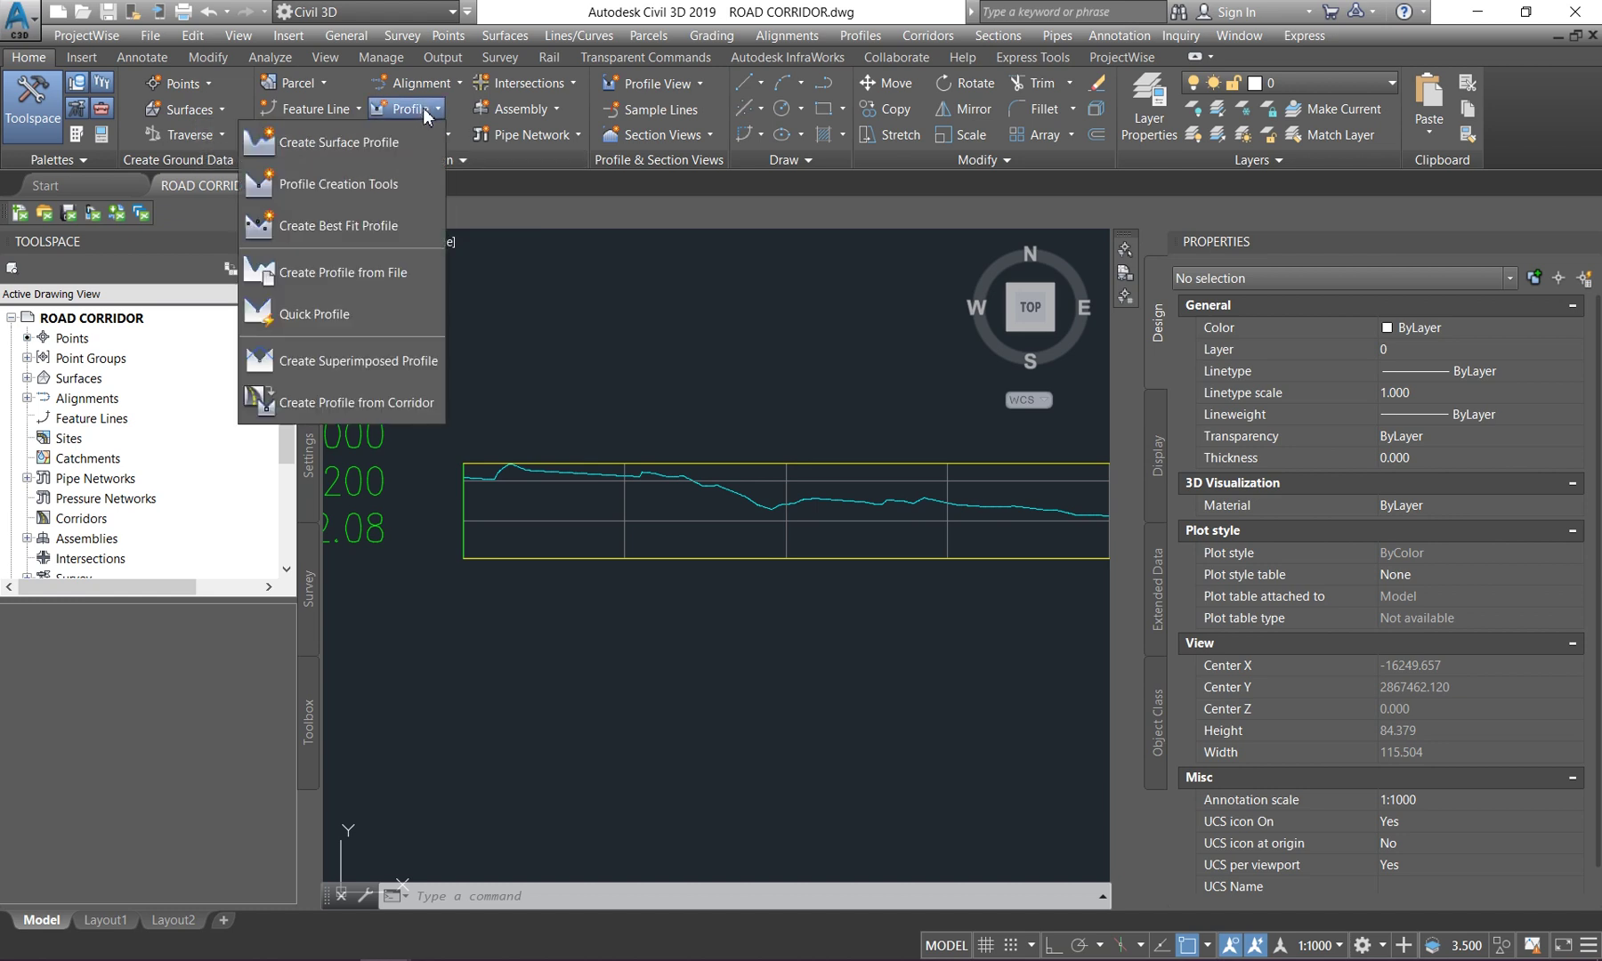
left_click(364, 185)
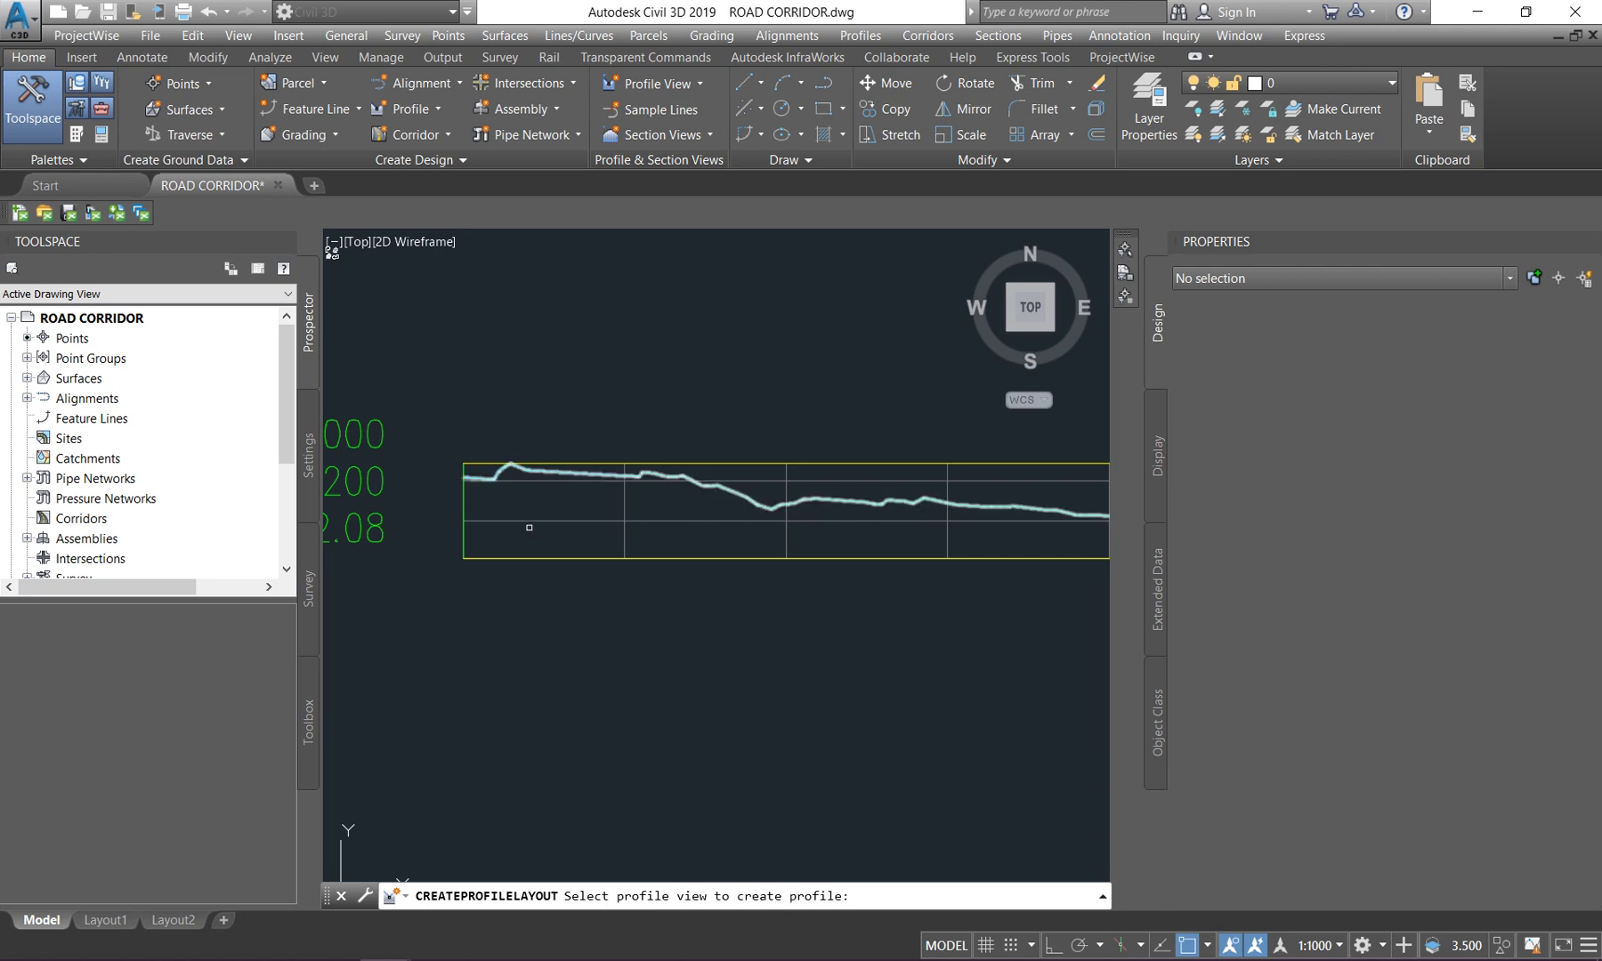
left_click(540, 520)
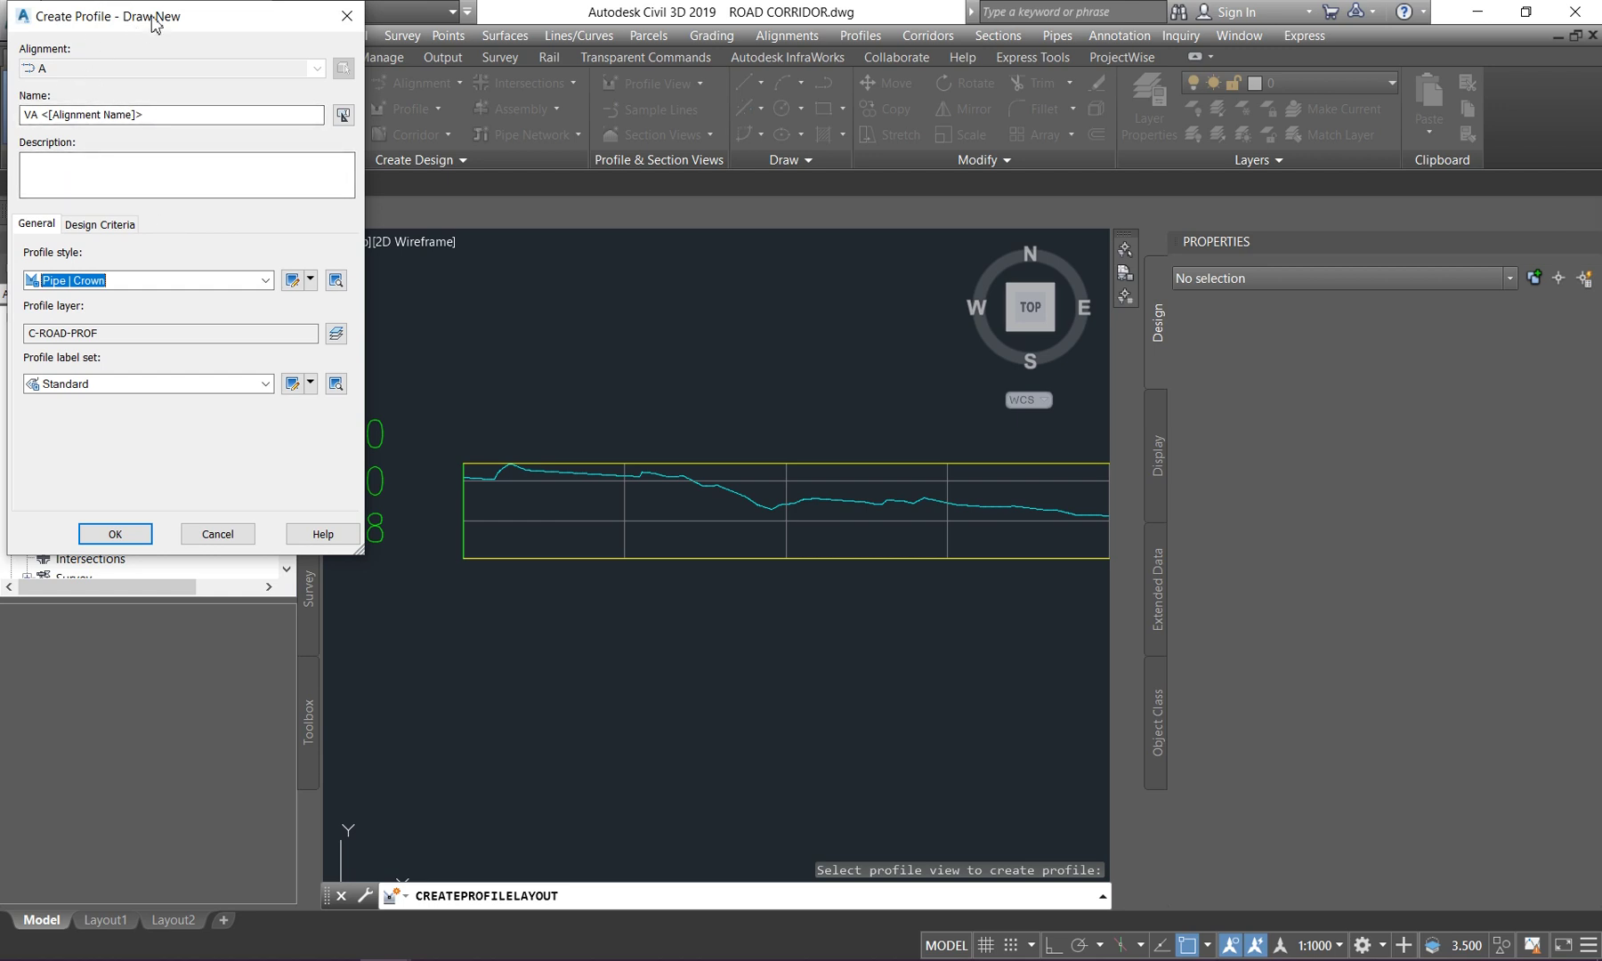
left_click_drag(145, 114, 62, 139)
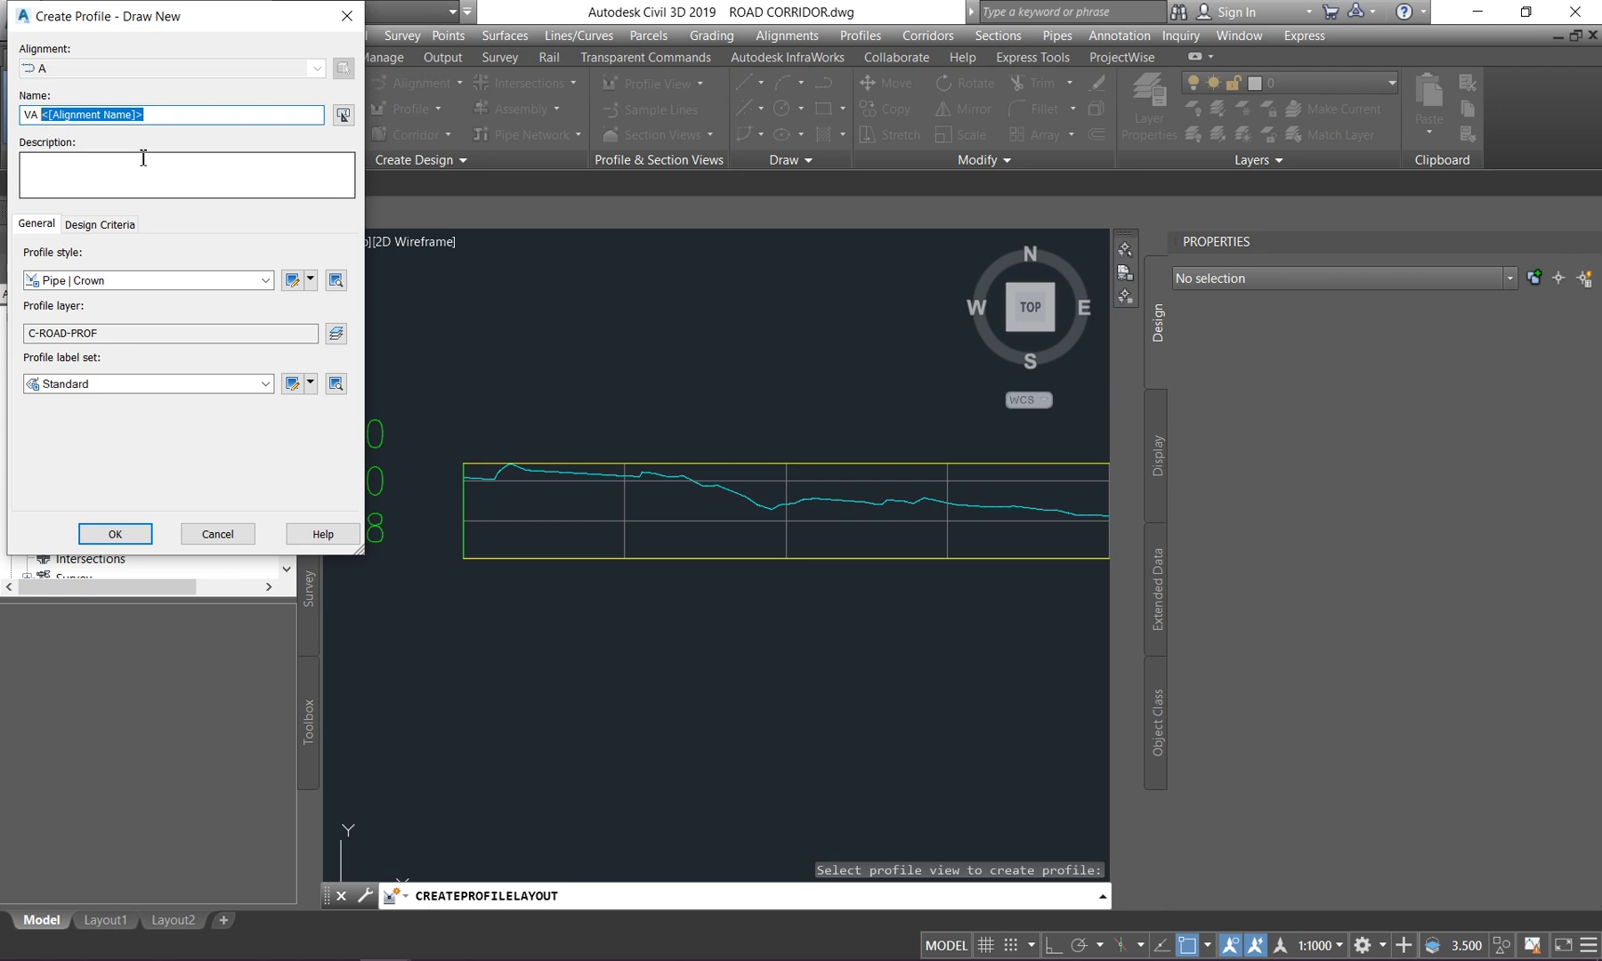
type("r")
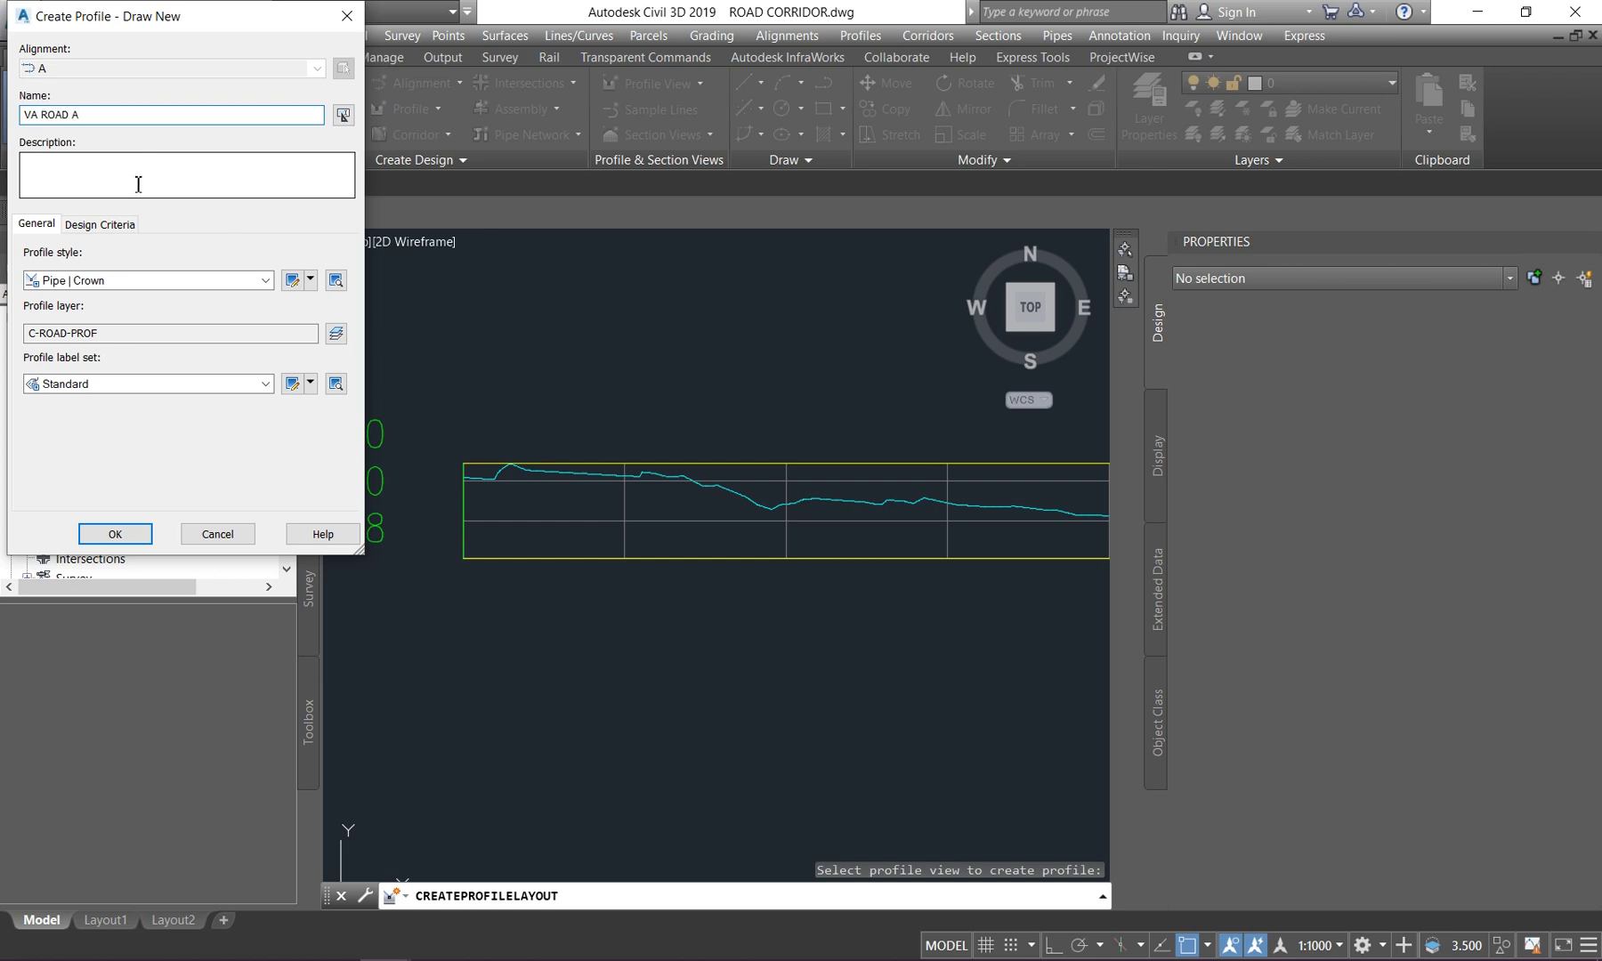
left_click(115, 534)
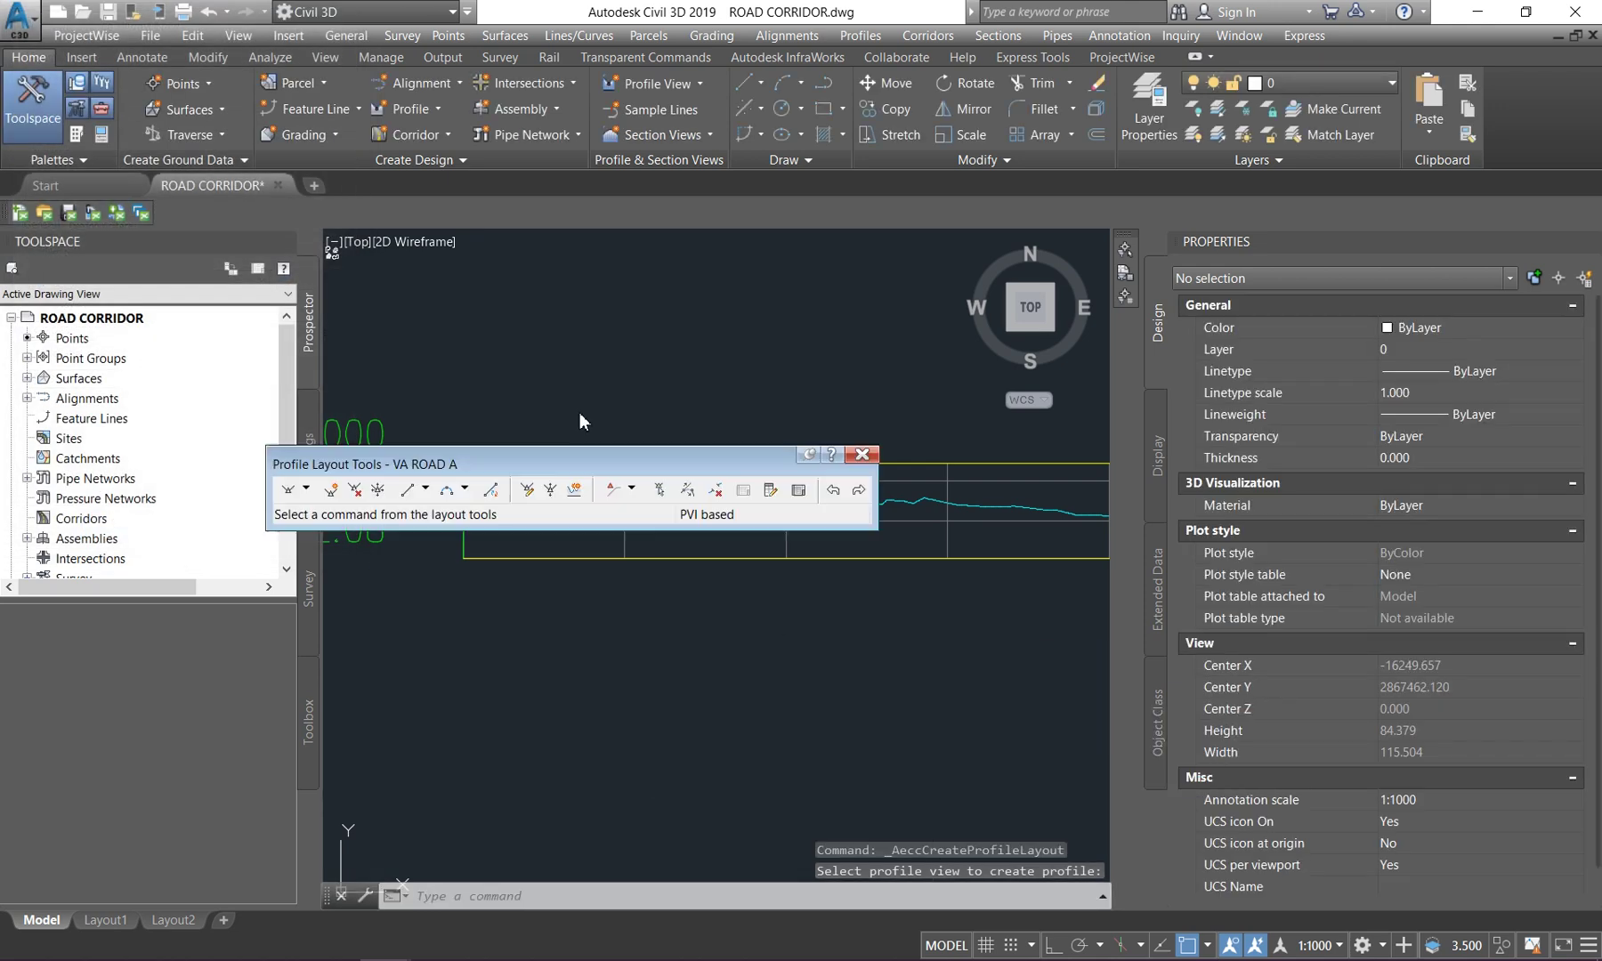
- Start Draw Tangents With Curves at the ground profile's start point and place the first PVI where the ground begins its steep drop
left_click_drag(579, 464, 583, 234)
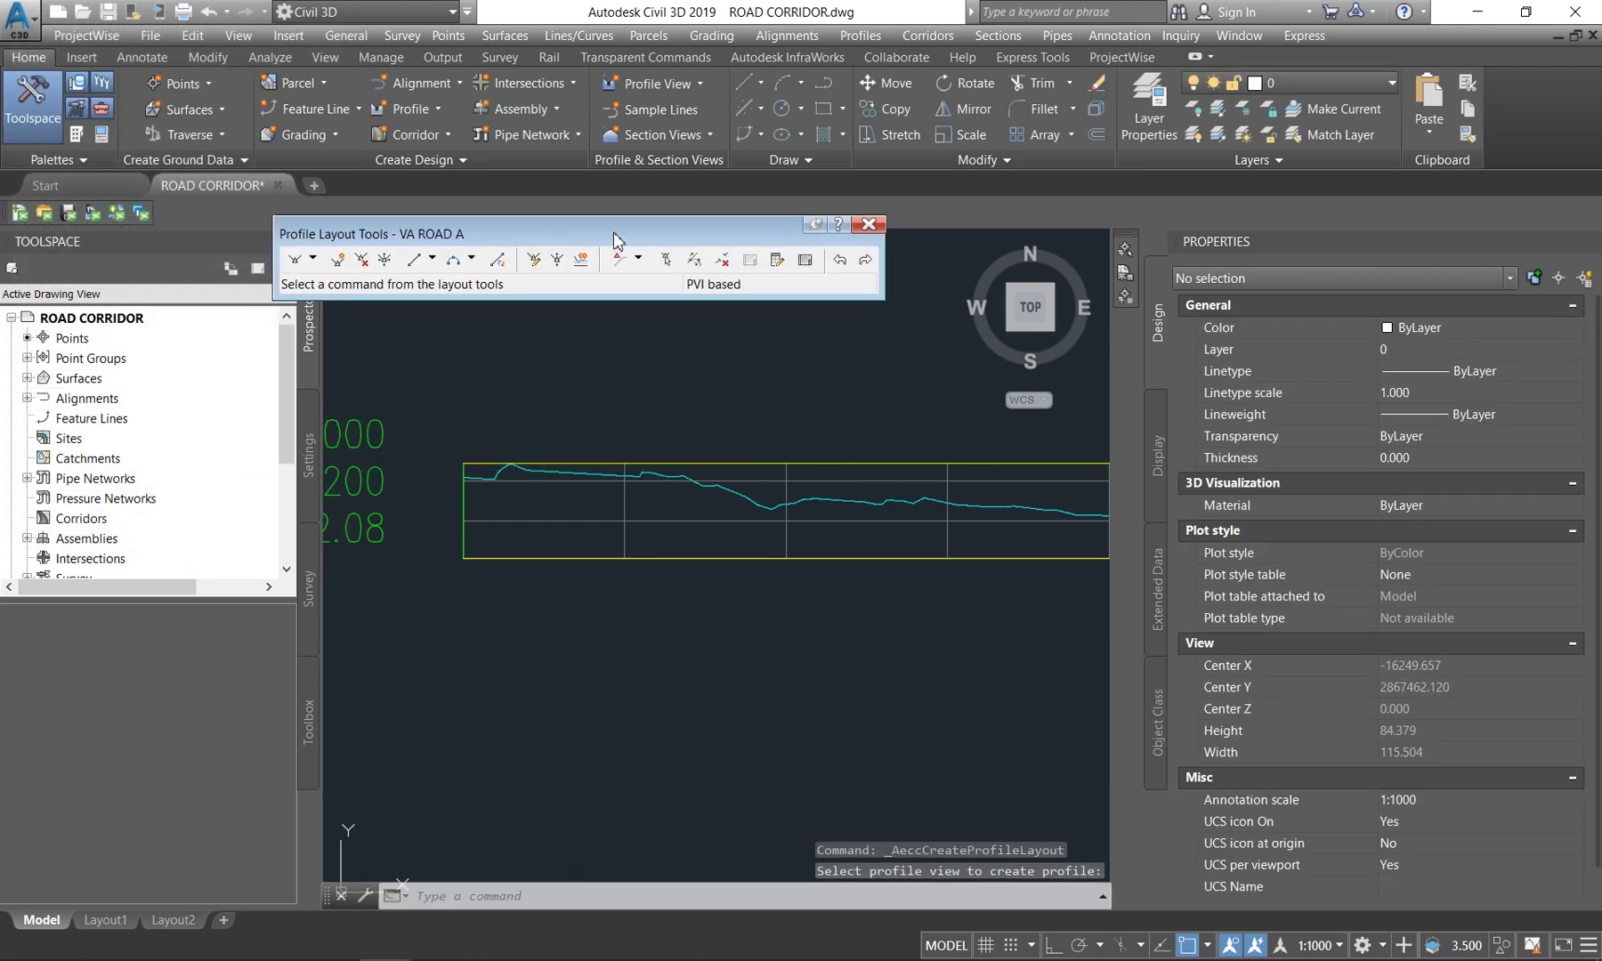
left_click(309, 261)
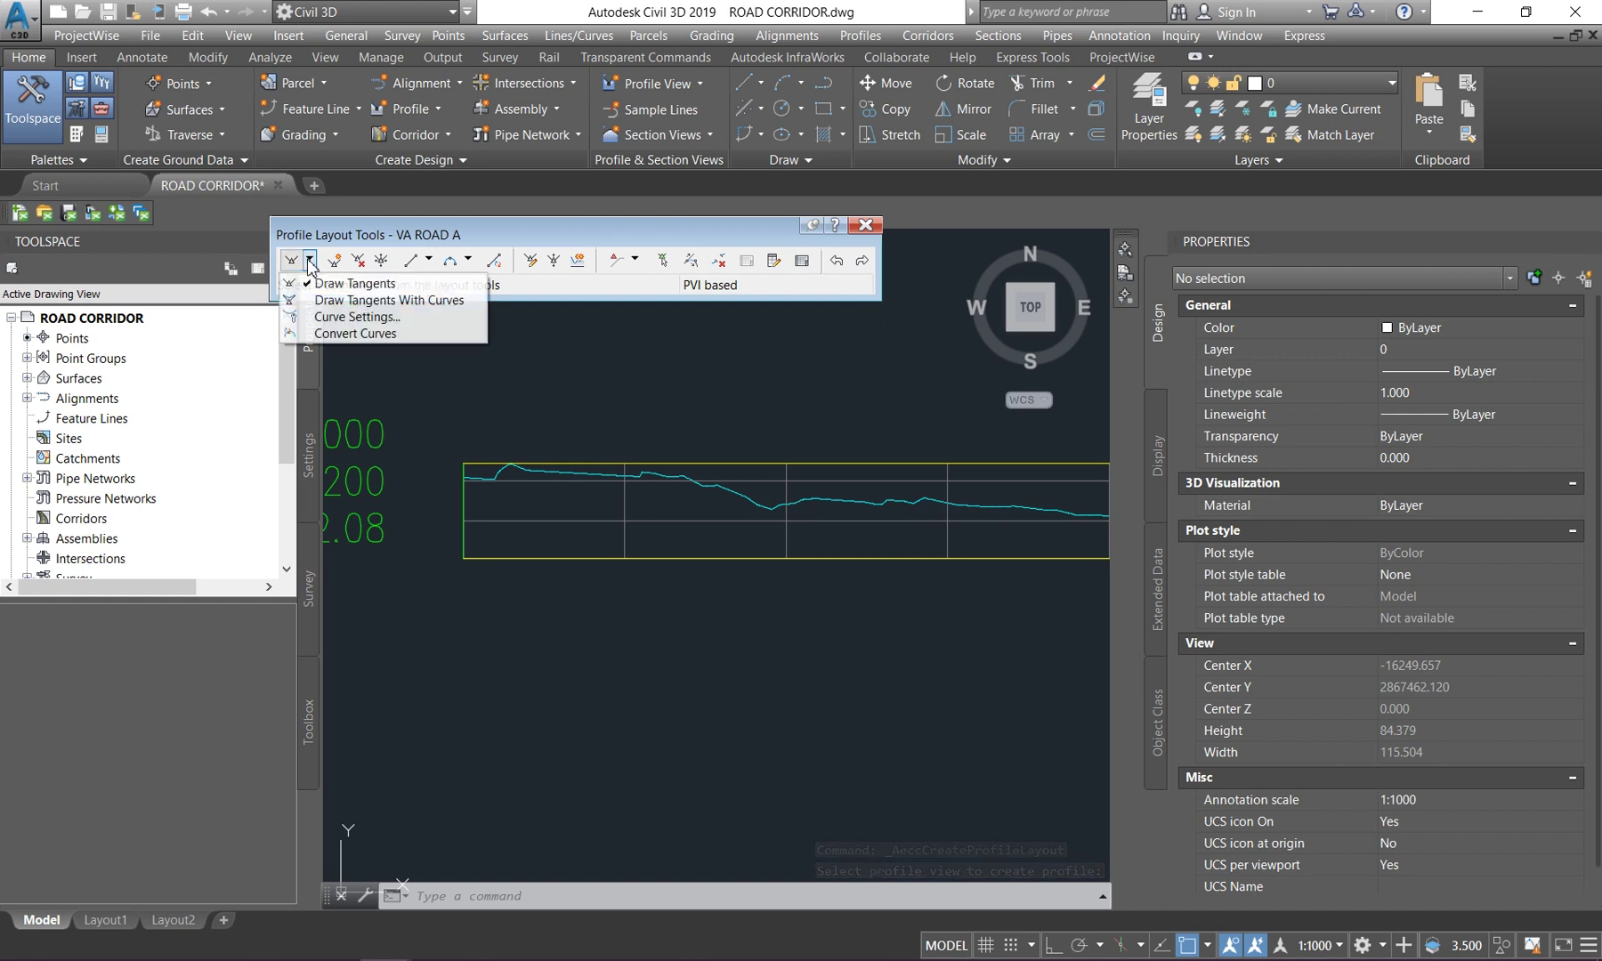
left_click(389, 300)
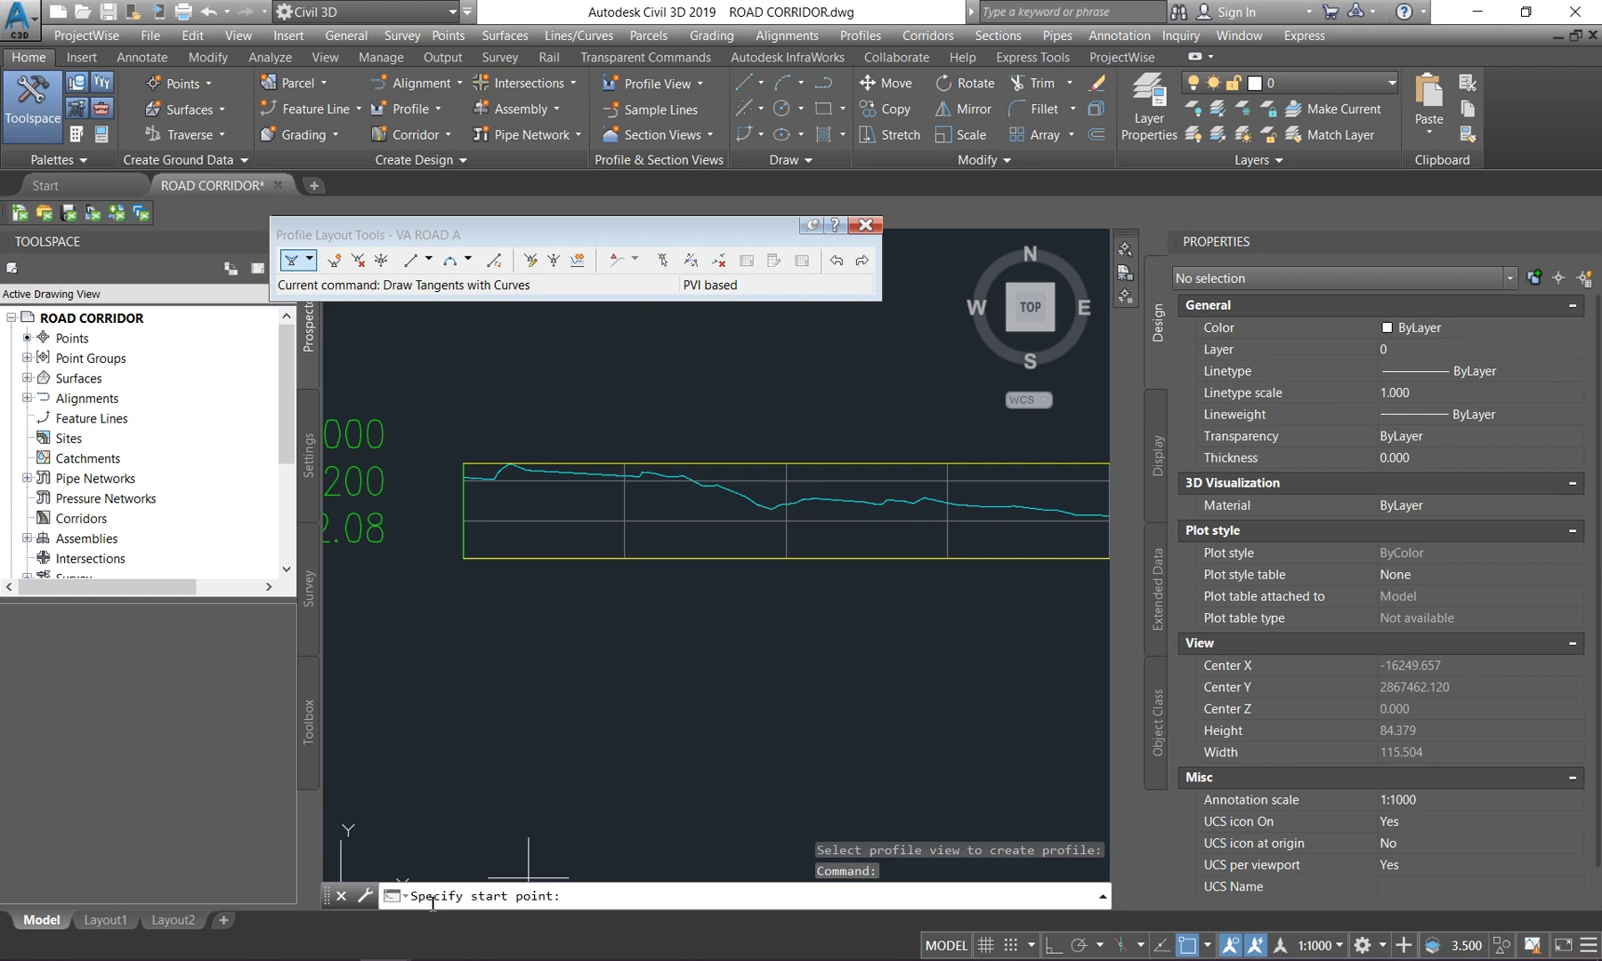
scroll(464, 468, "up", 6)
scroll(458, 507, "up", 2)
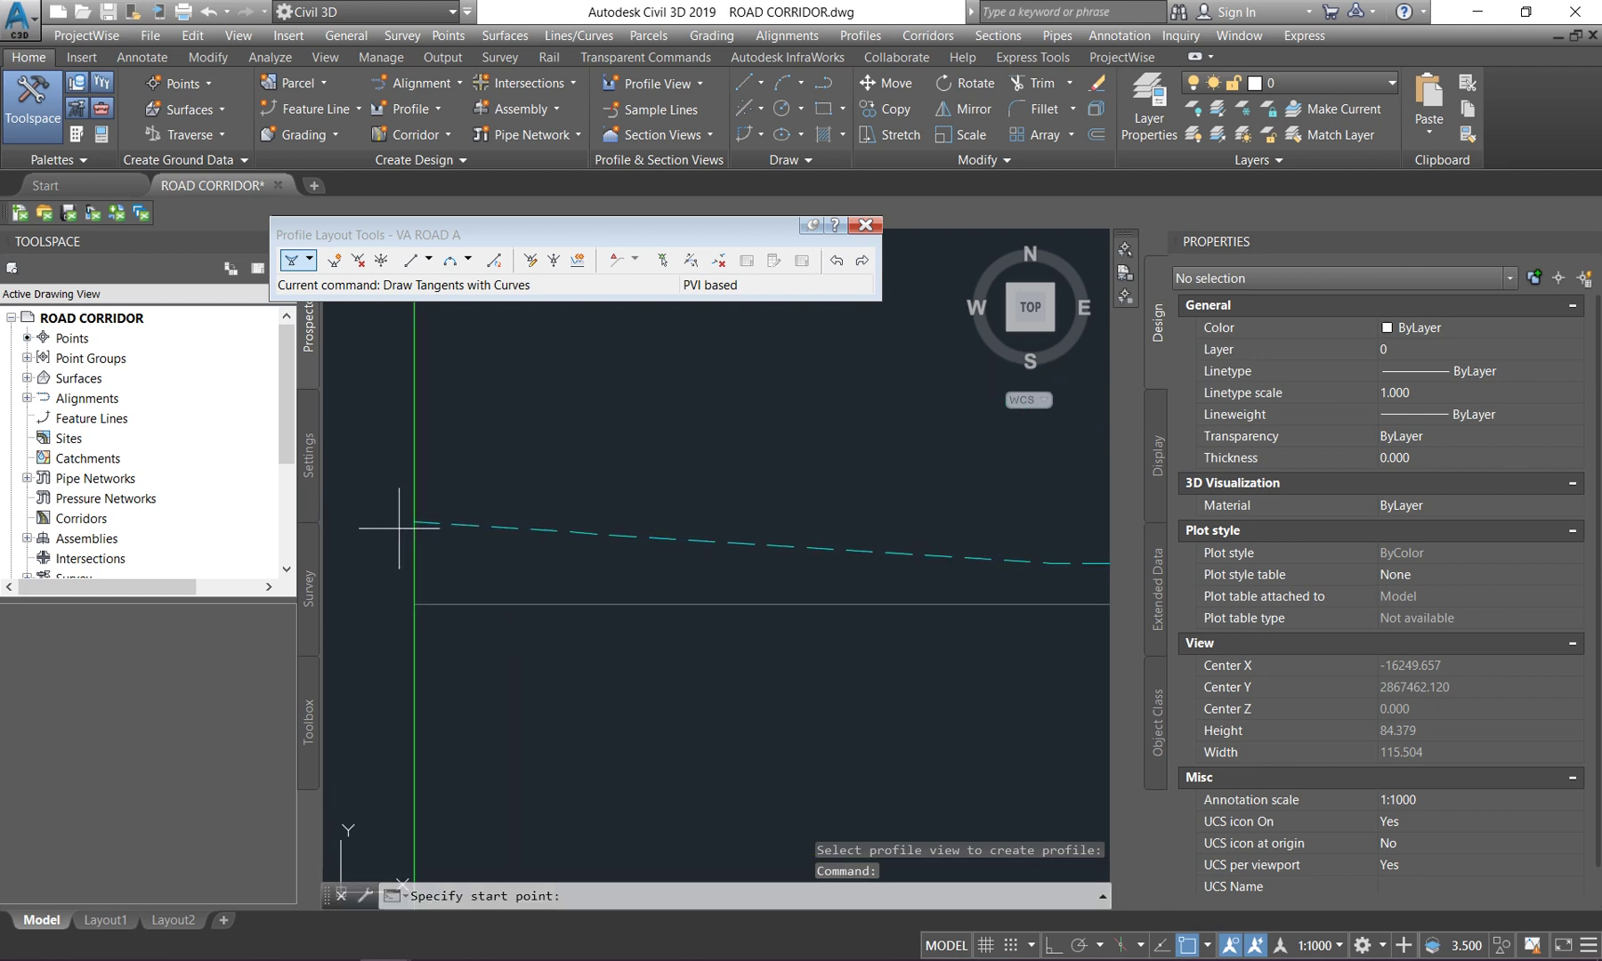
left_click(414, 522)
scroll(379, 500, "down", 3)
scroll(555, 503, "up", 3)
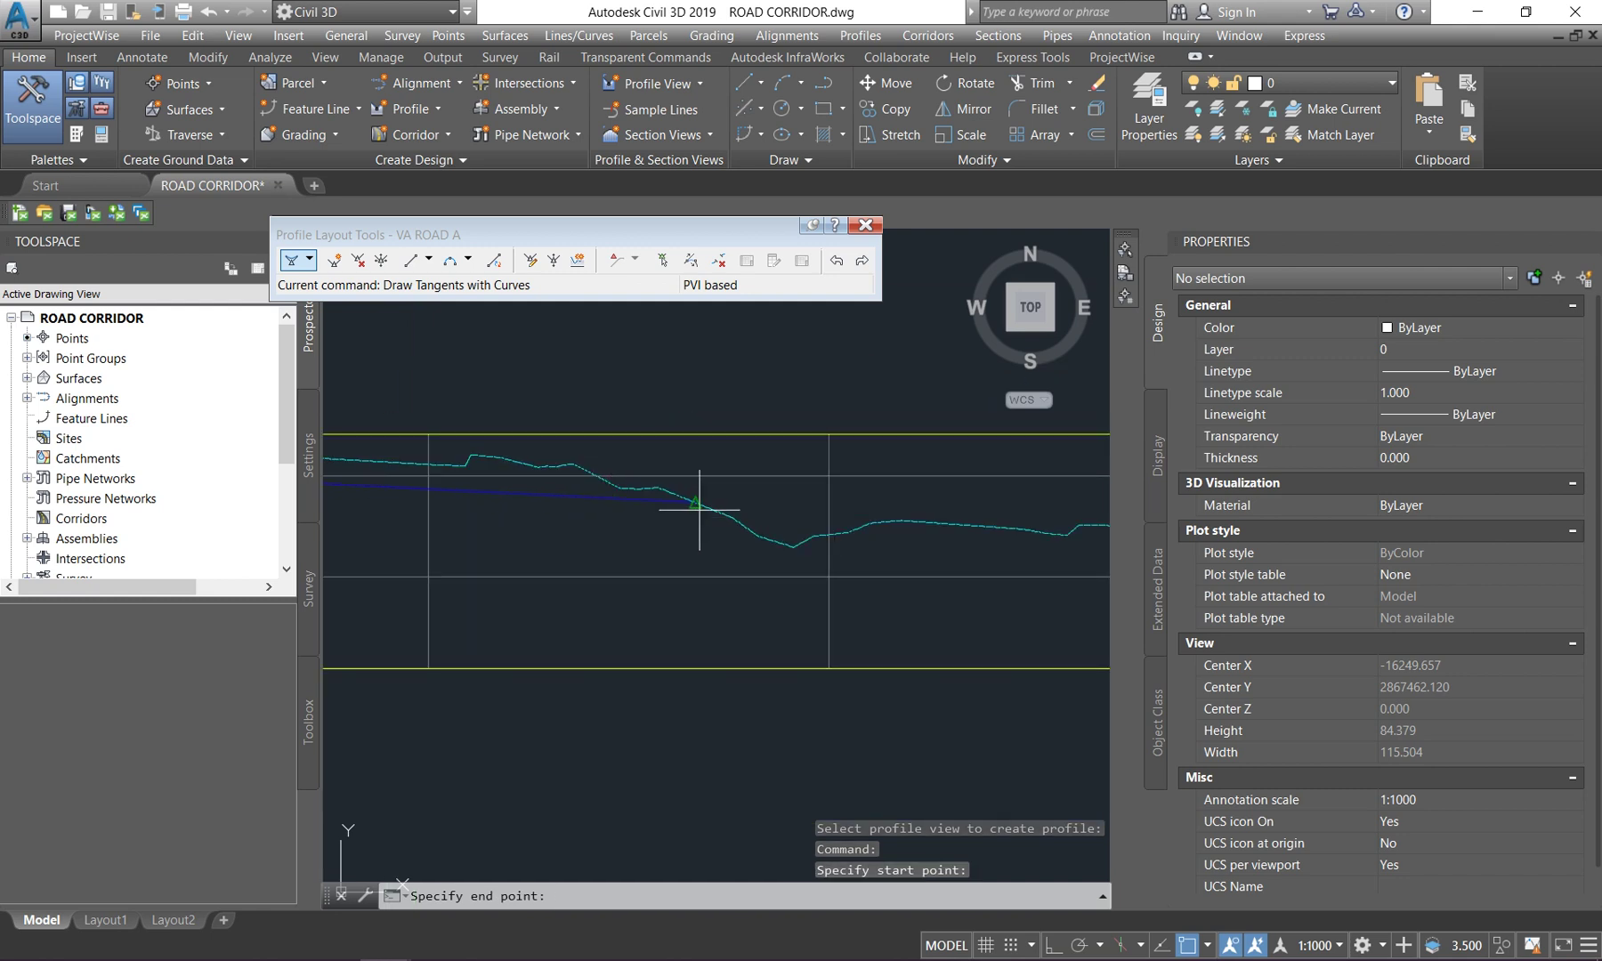
left_click(695, 502)
- Continue the design tangents with two more PVIs close to the ground line through the middle of the profile view
scroll(534, 549, "down", 3)
scroll(748, 545, "up", 3)
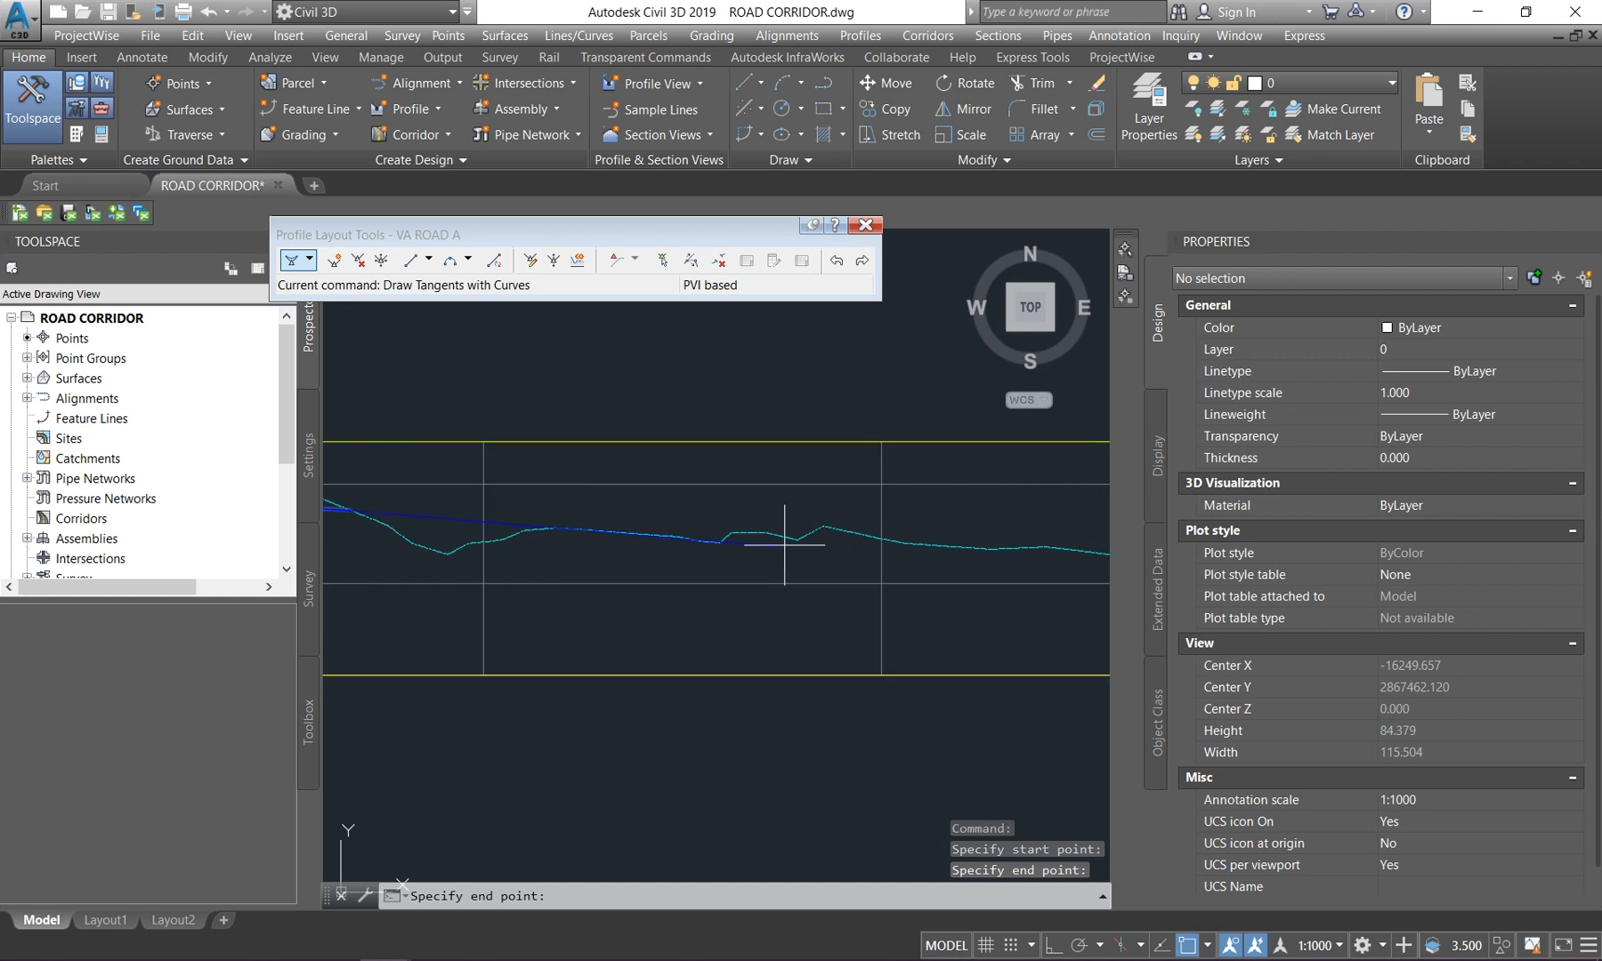
middle_click_drag(853, 541, 578, 500)
left_click(739, 508)
scroll(548, 525, "down", 3)
scroll(741, 526, "up", 2)
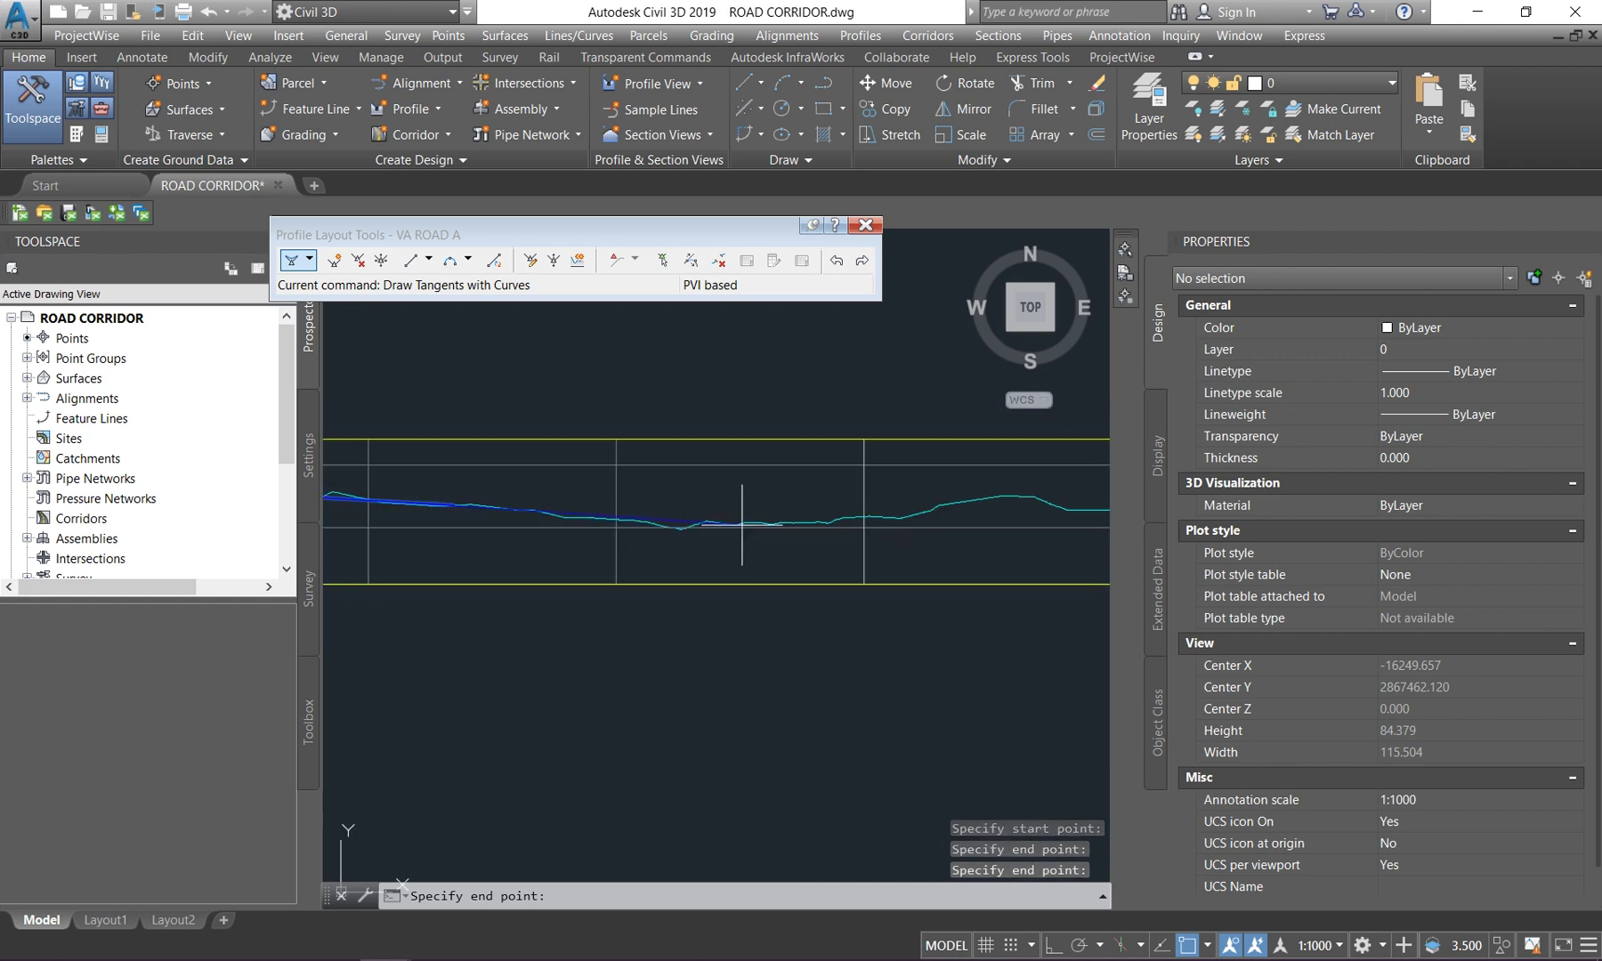
left_click(913, 514)
- Extend the design tangents through the low ground, end them at the ground profile's last point, and finish drawing
scroll(913, 515, "down", 3)
scroll(685, 577, "up", 2)
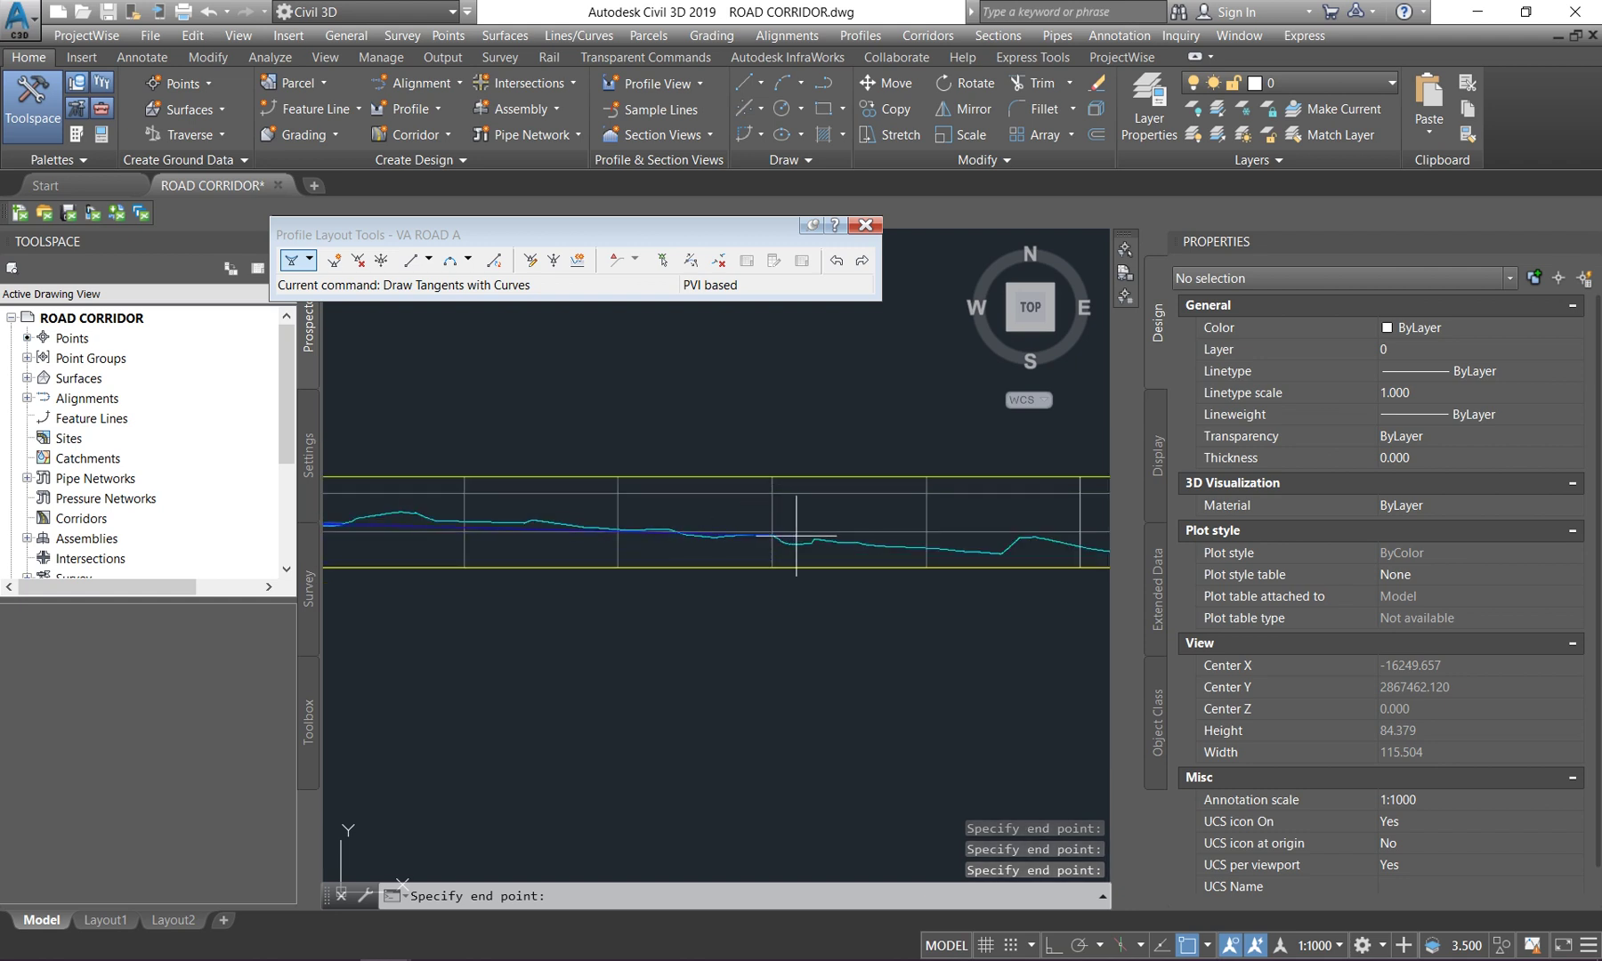
scroll(796, 535, "down", 3)
scroll(820, 499, "up", 2)
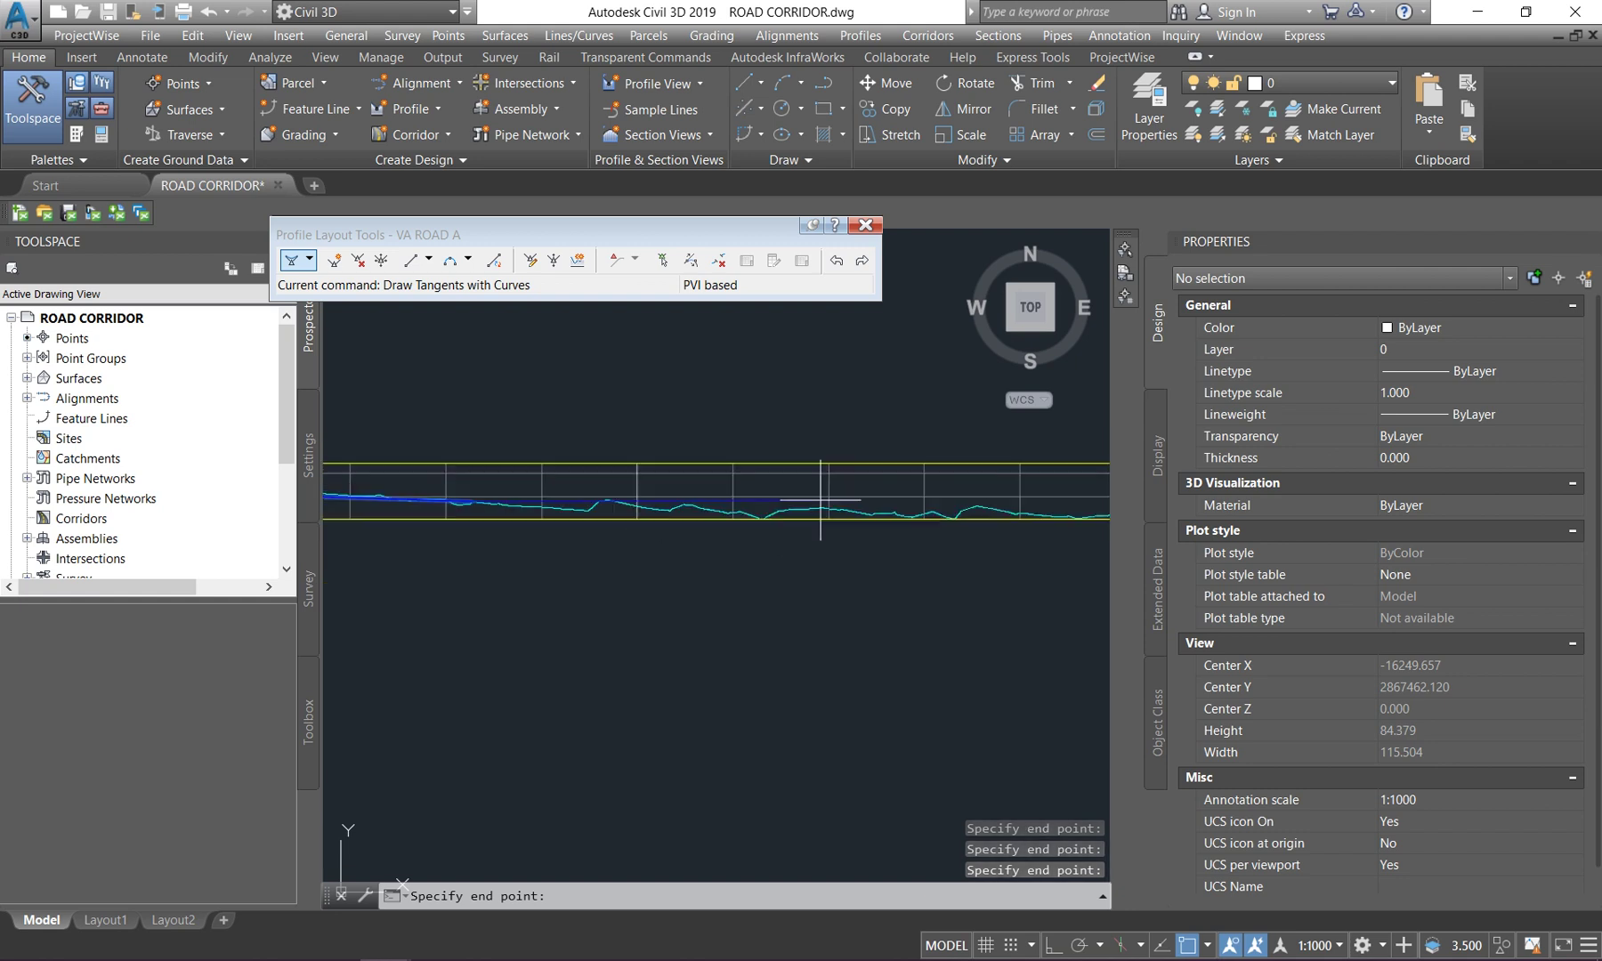
scroll(402, 534, "down", 3)
scroll(788, 530, "up", 5)
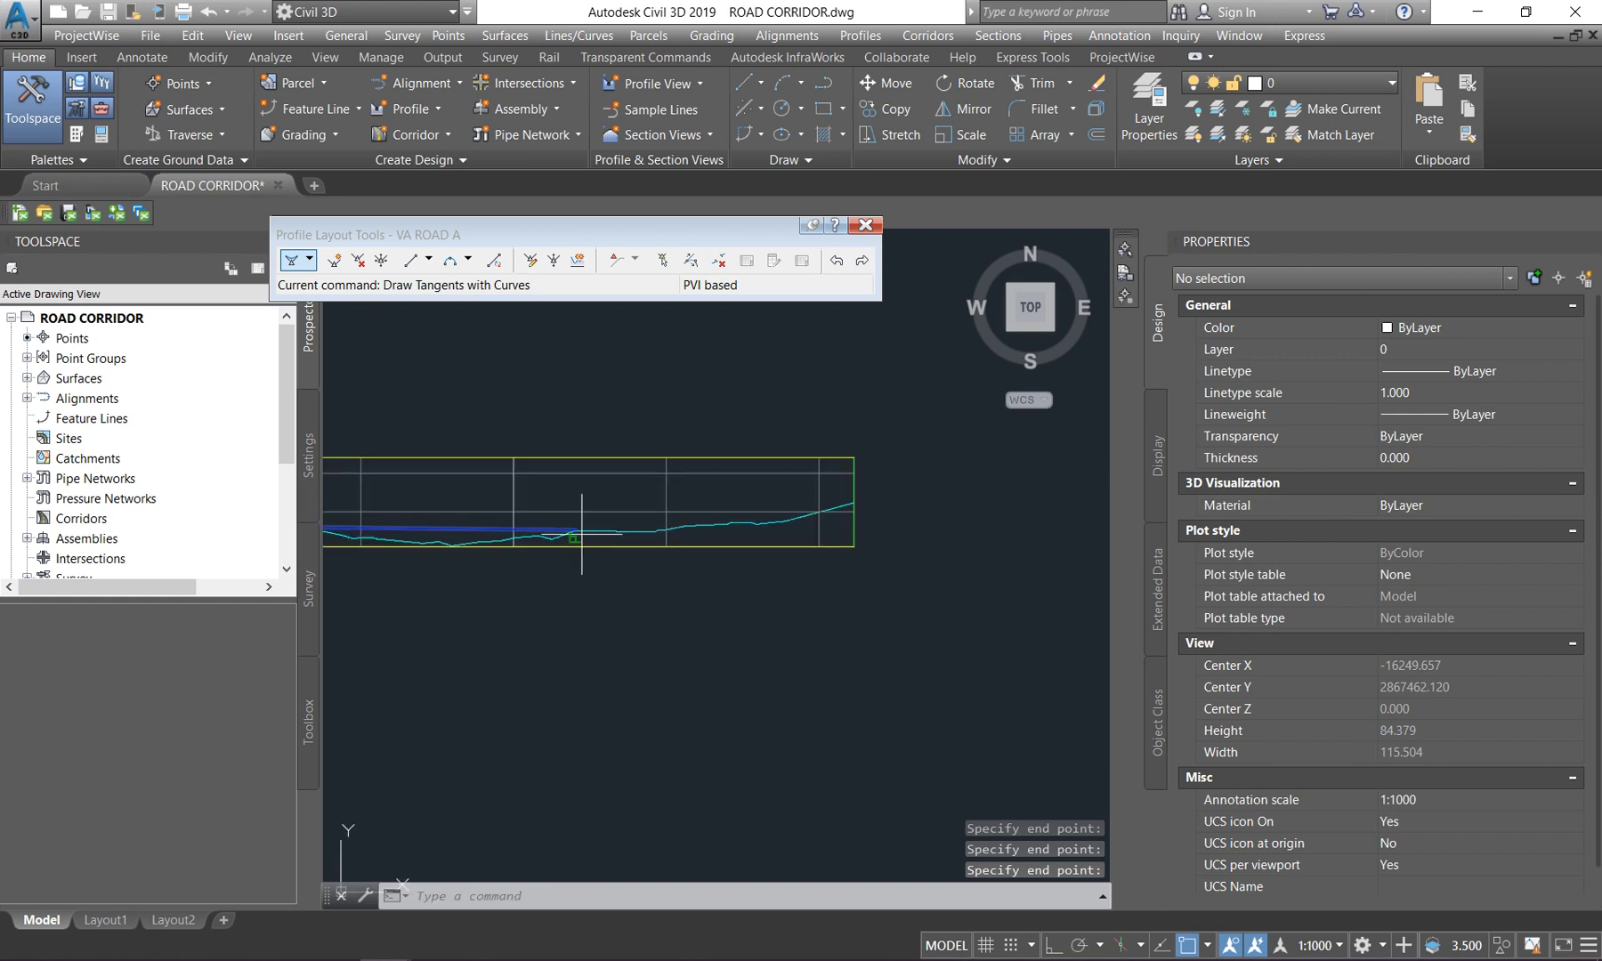
scroll(856, 495, "up", 4)
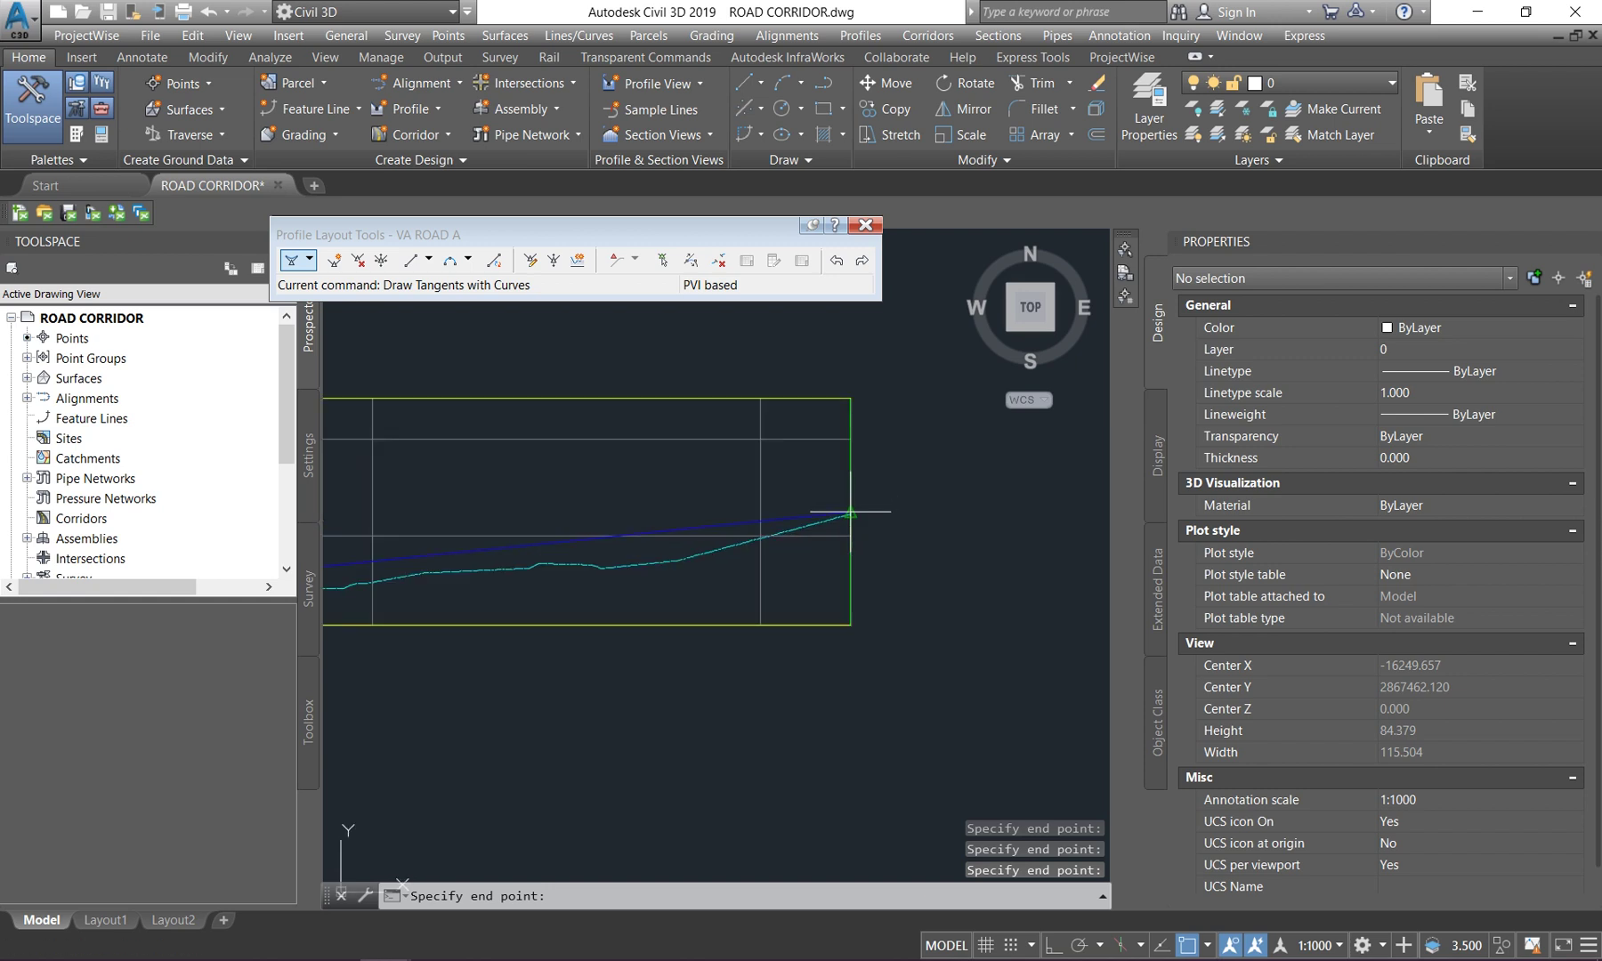
left_click(850, 513)
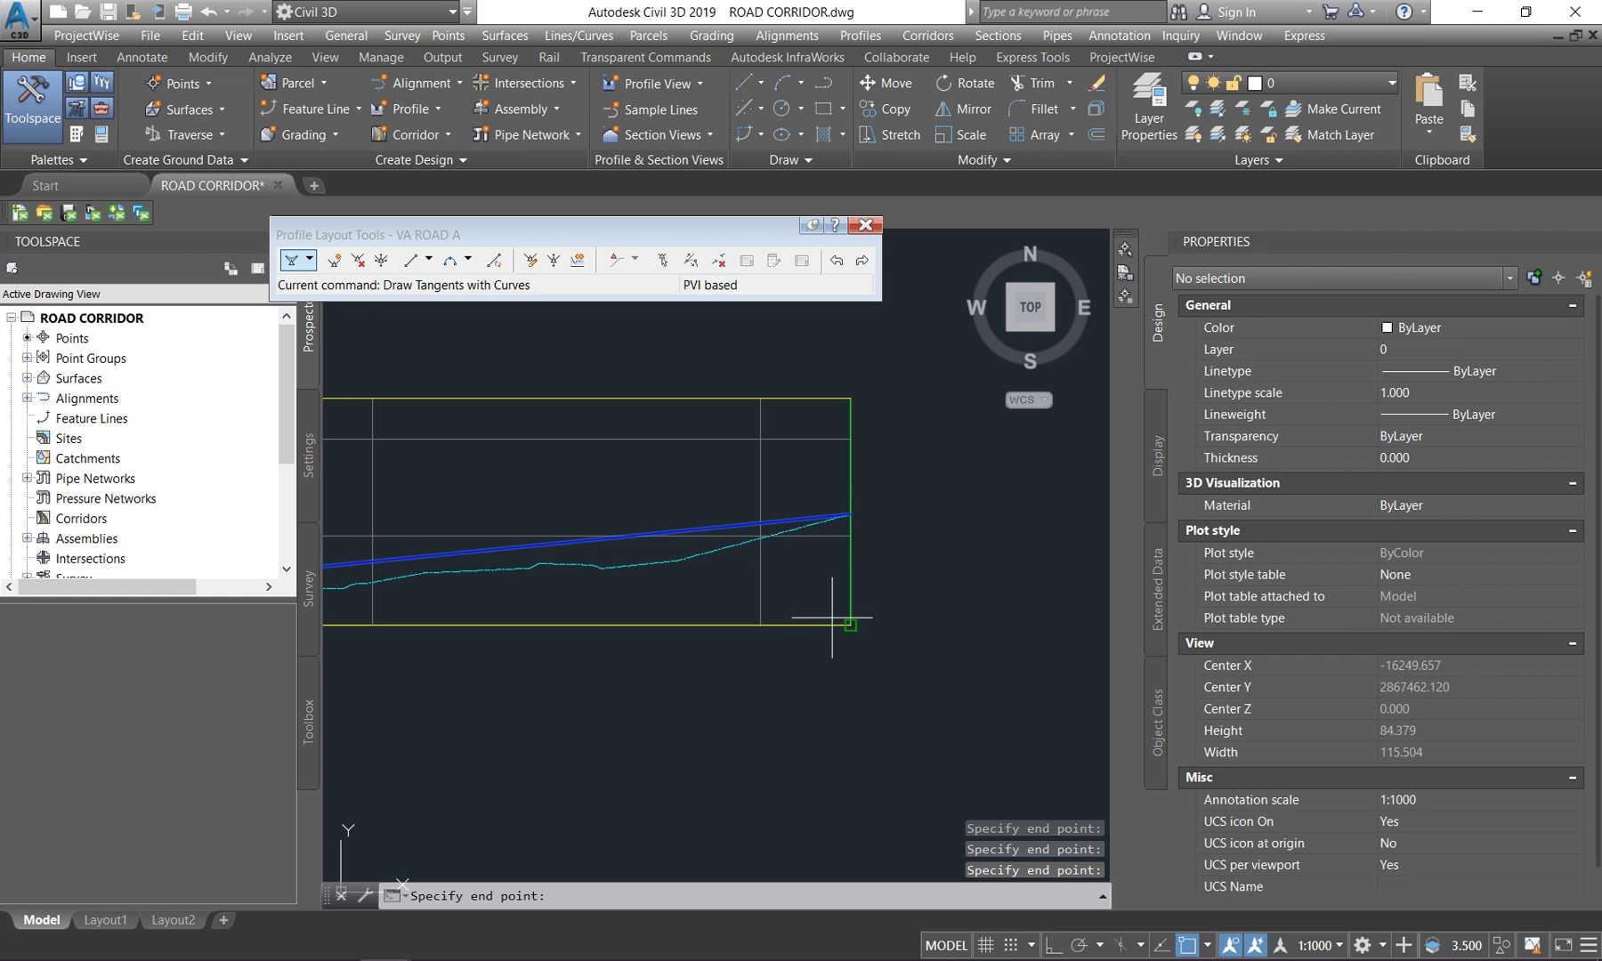
key("Escape")
scroll(580, 601, "down", 5)
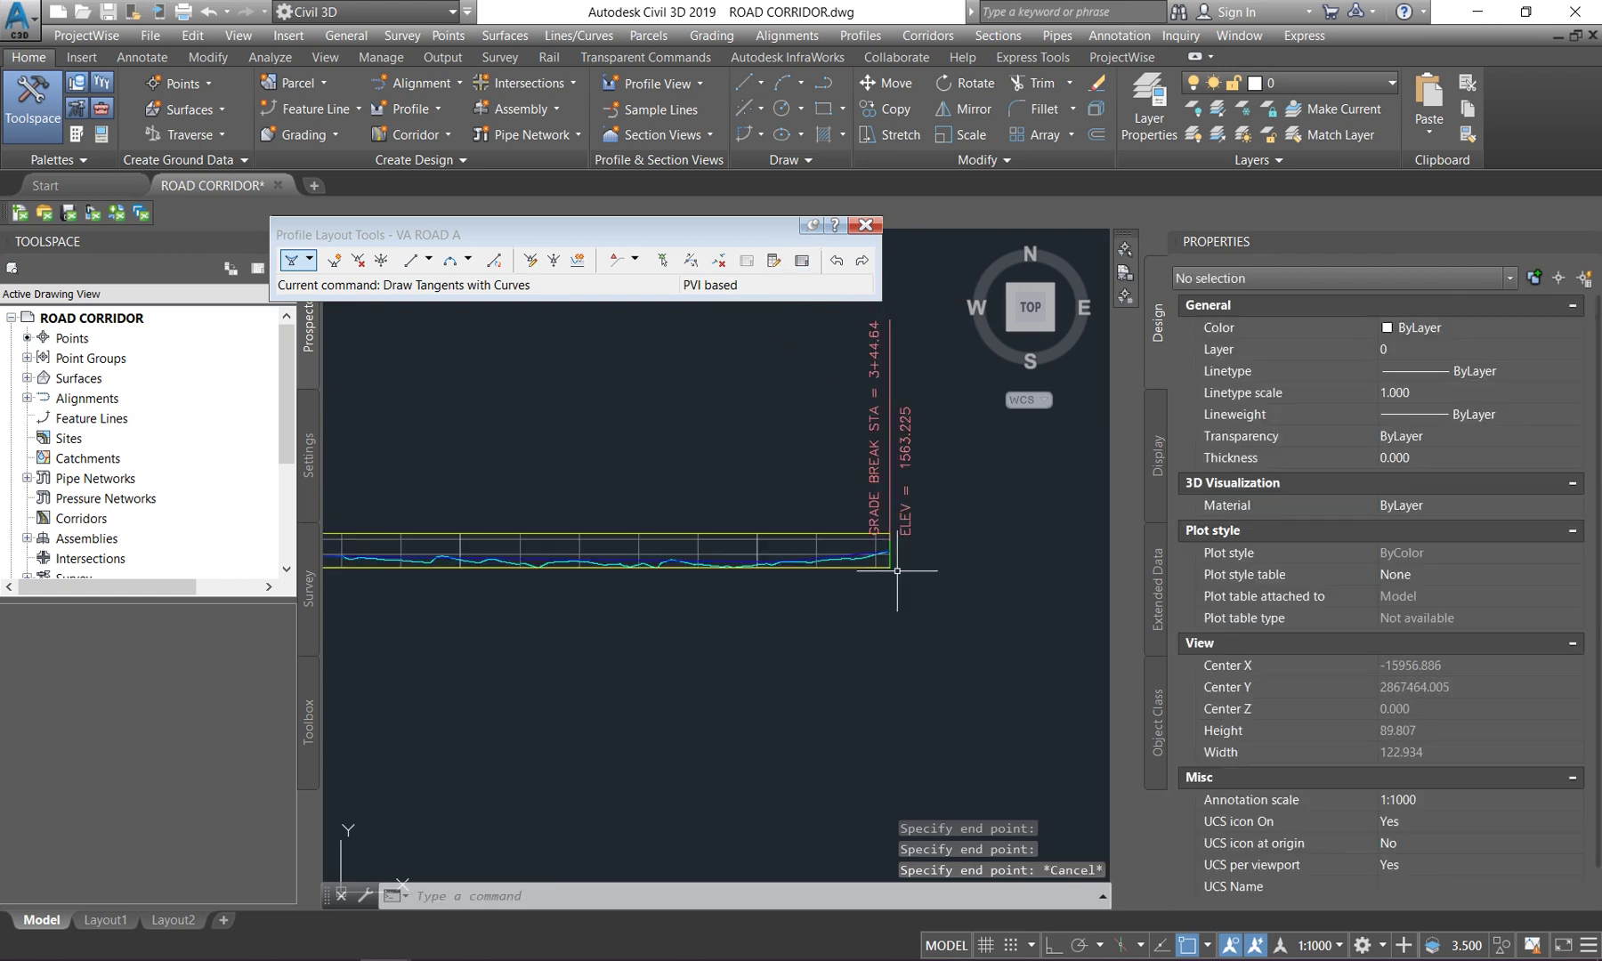
scroll(641, 576, "up", 14)
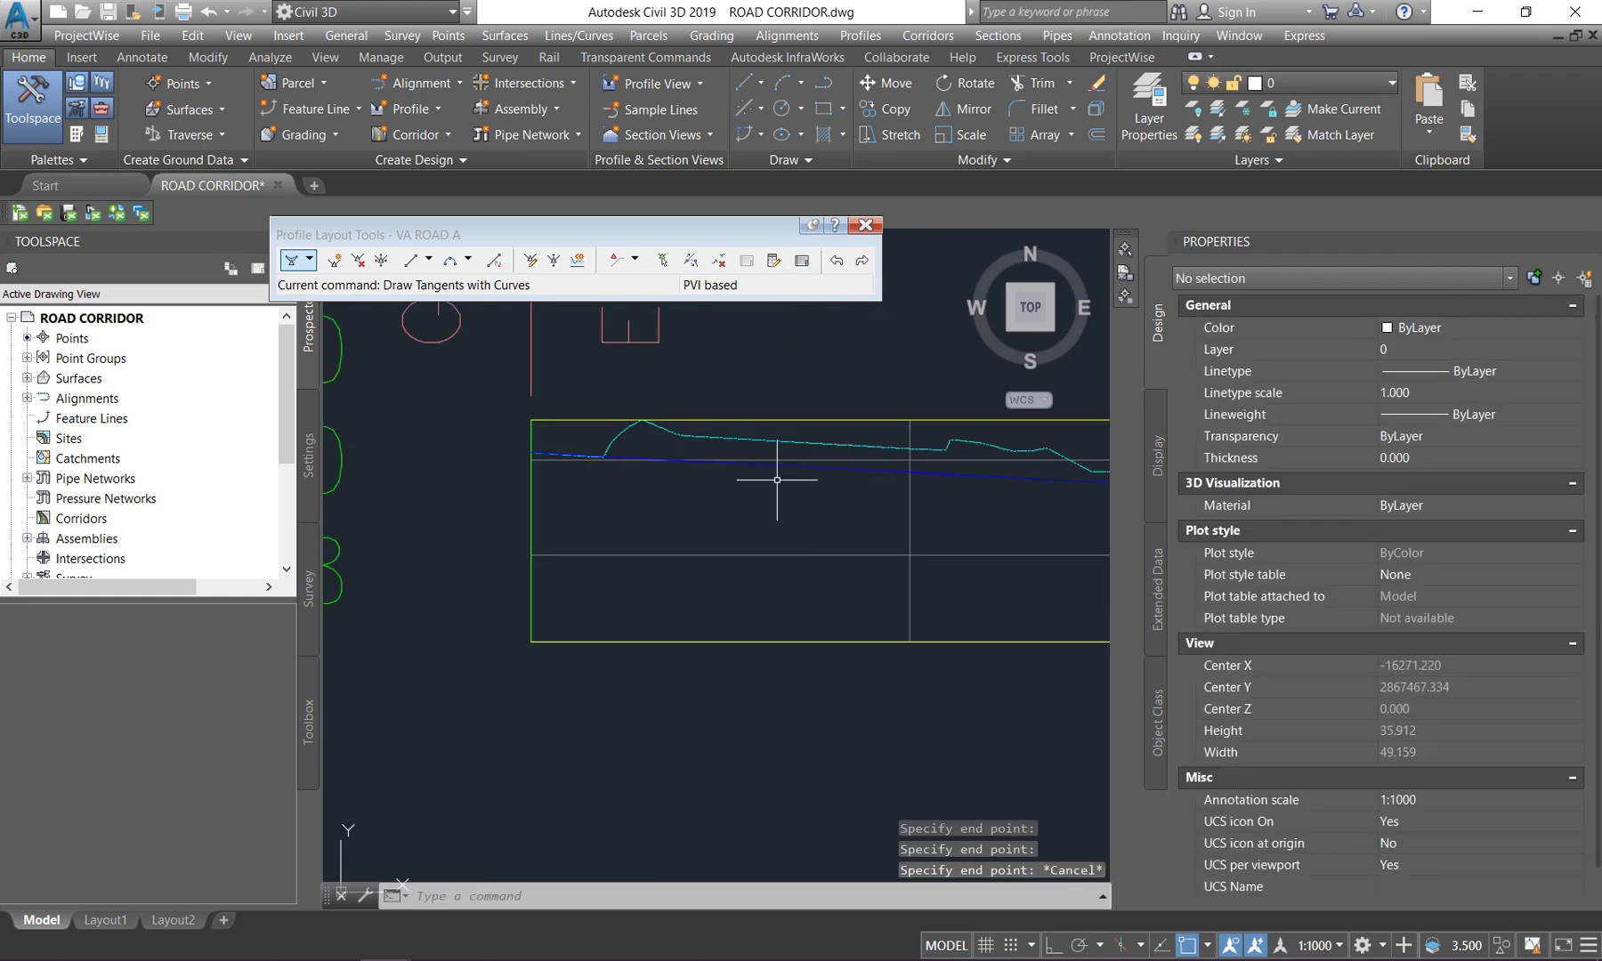
- Slide the first PVI of design profile VA ROAD A along its tangent, ending near where the design line crosses the falling ground
left_click(773, 465)
scroll(703, 489, "down", 4)
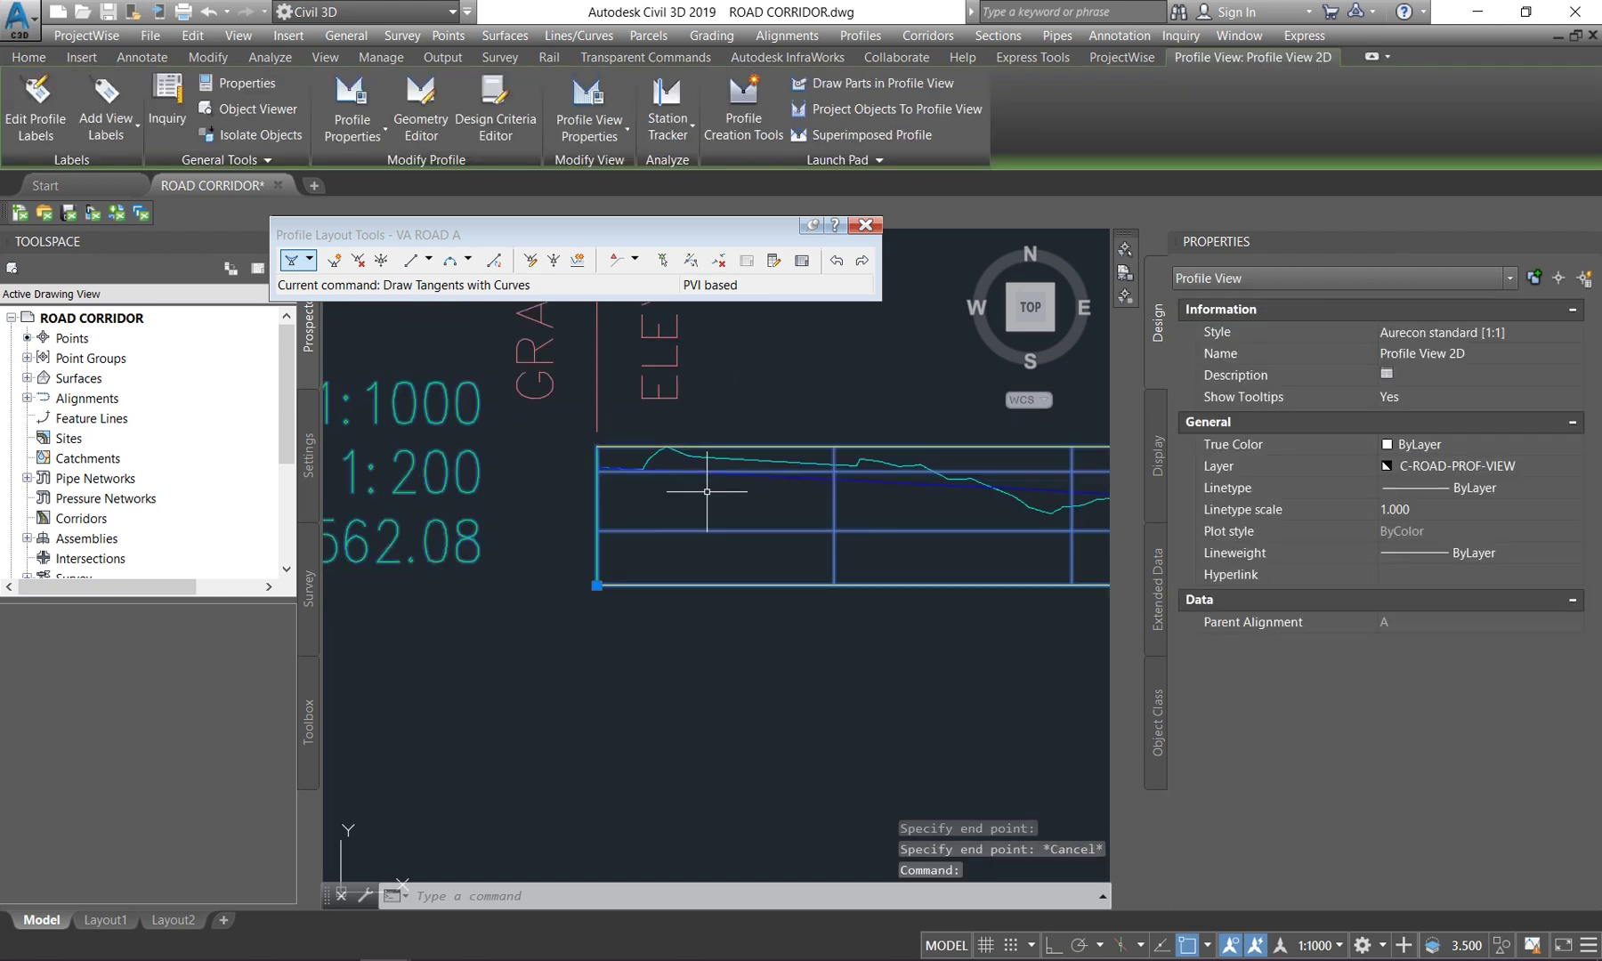
key("Escape")
scroll(829, 490, "up", 2)
left_click(834, 481)
scroll(801, 490, "up", 2)
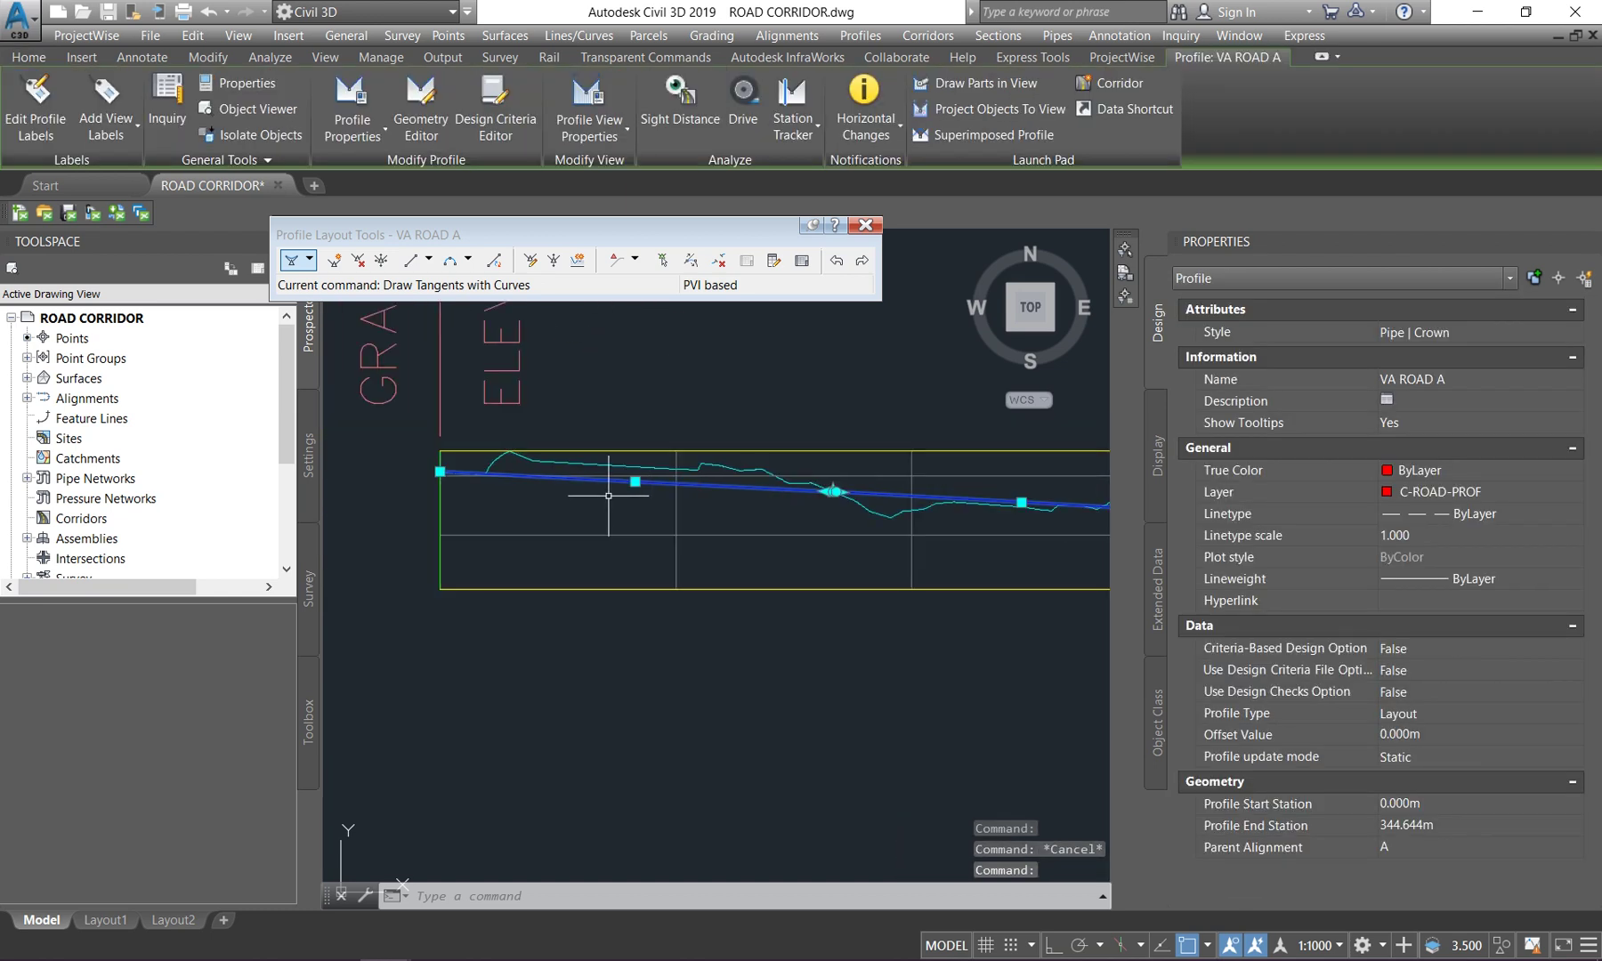
scroll(776, 492, "up", 3)
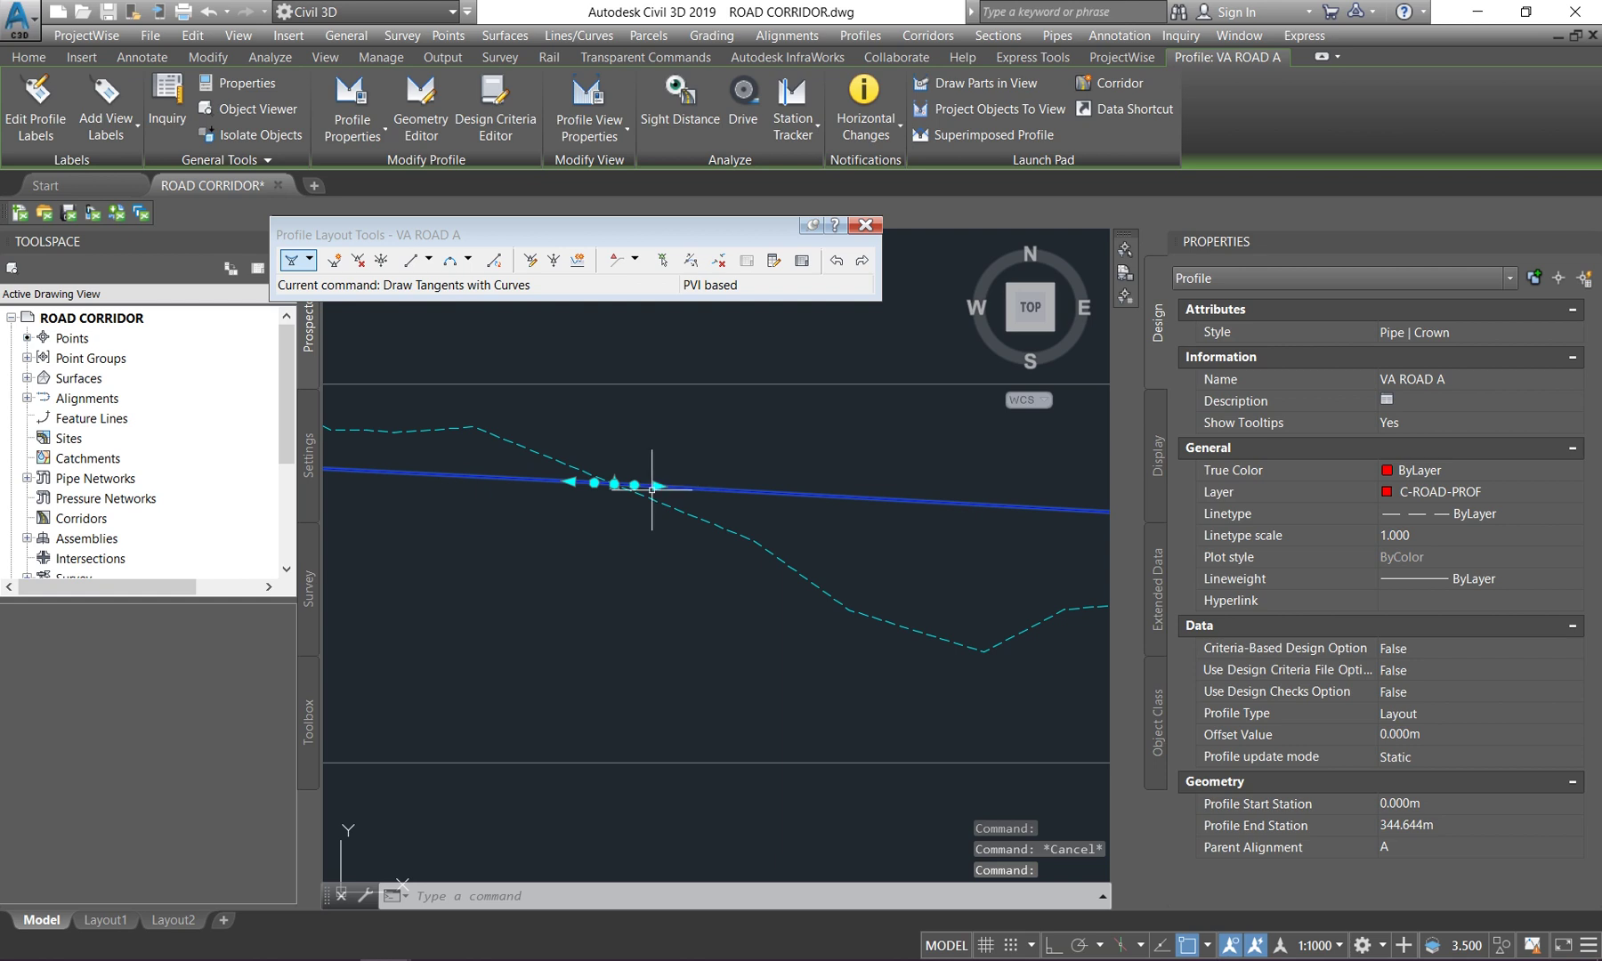
left_click(657, 486)
scroll(654, 488, "down", 3)
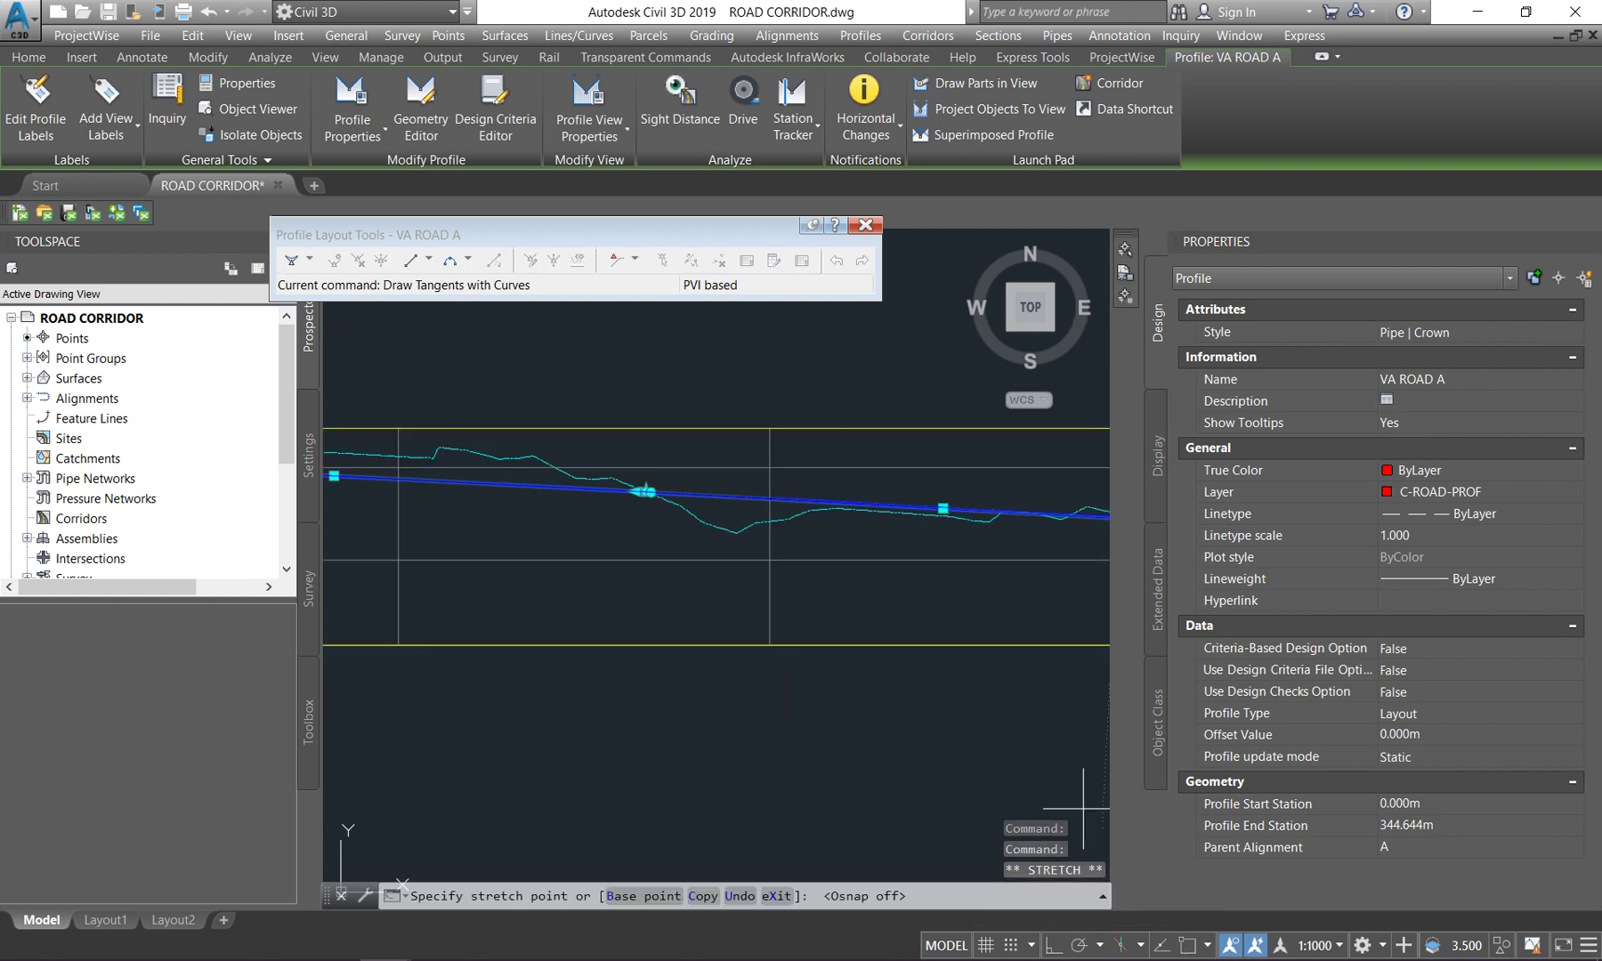
scroll(828, 493, "up", 2)
scroll(823, 490, "up", 3)
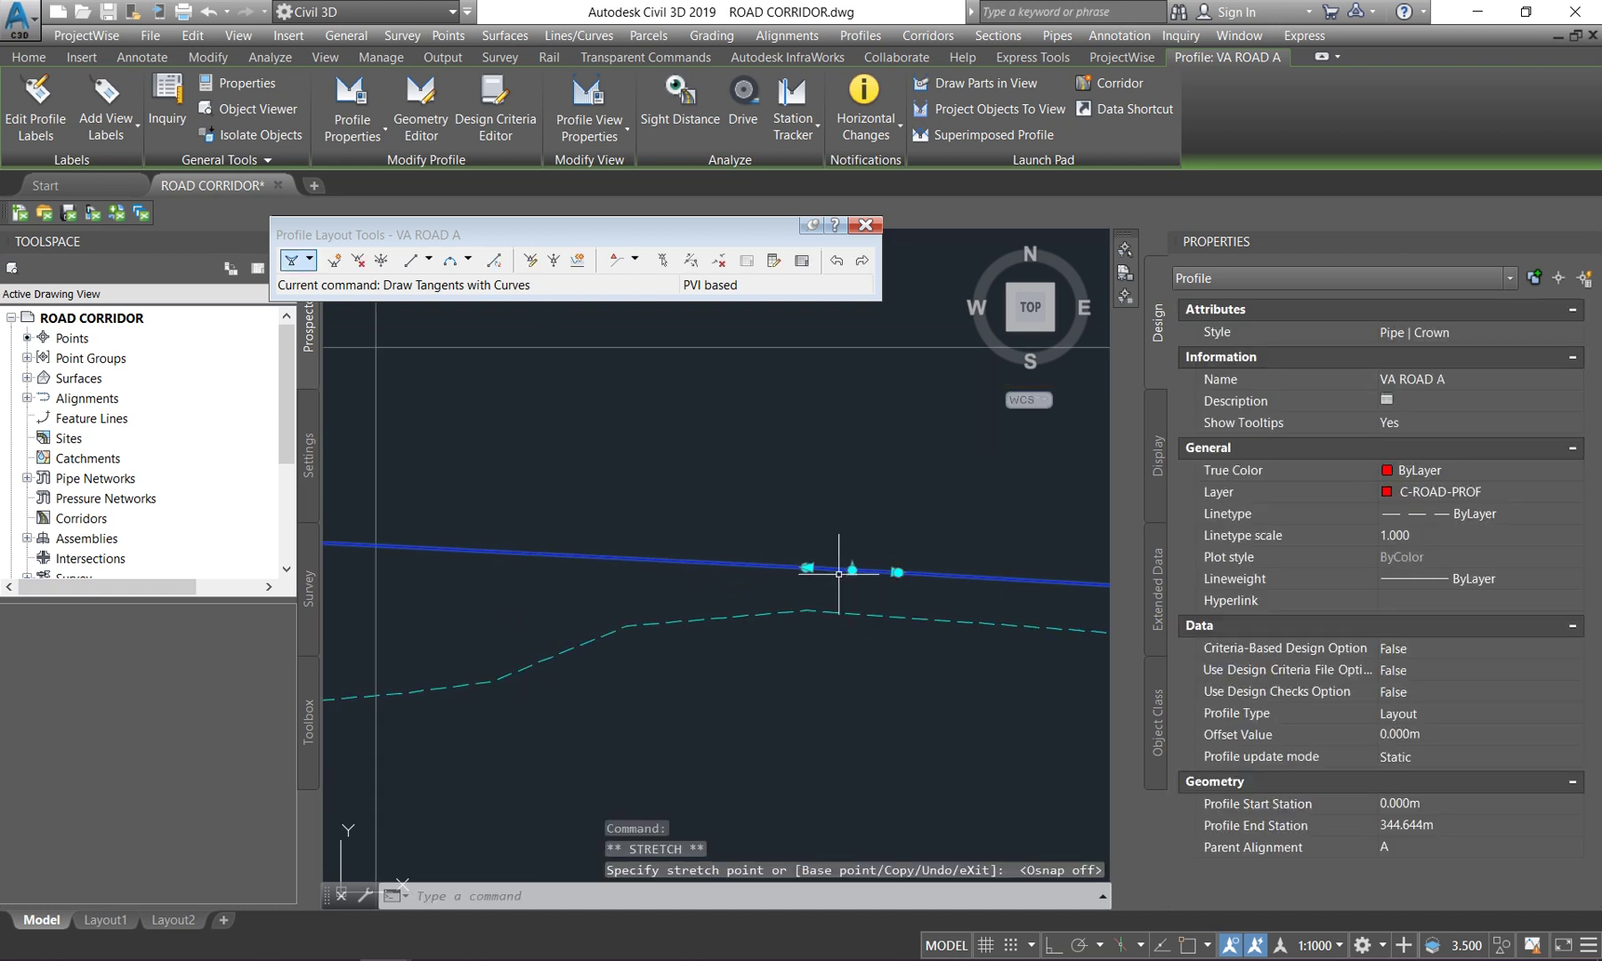
scroll(814, 570, "up", 4)
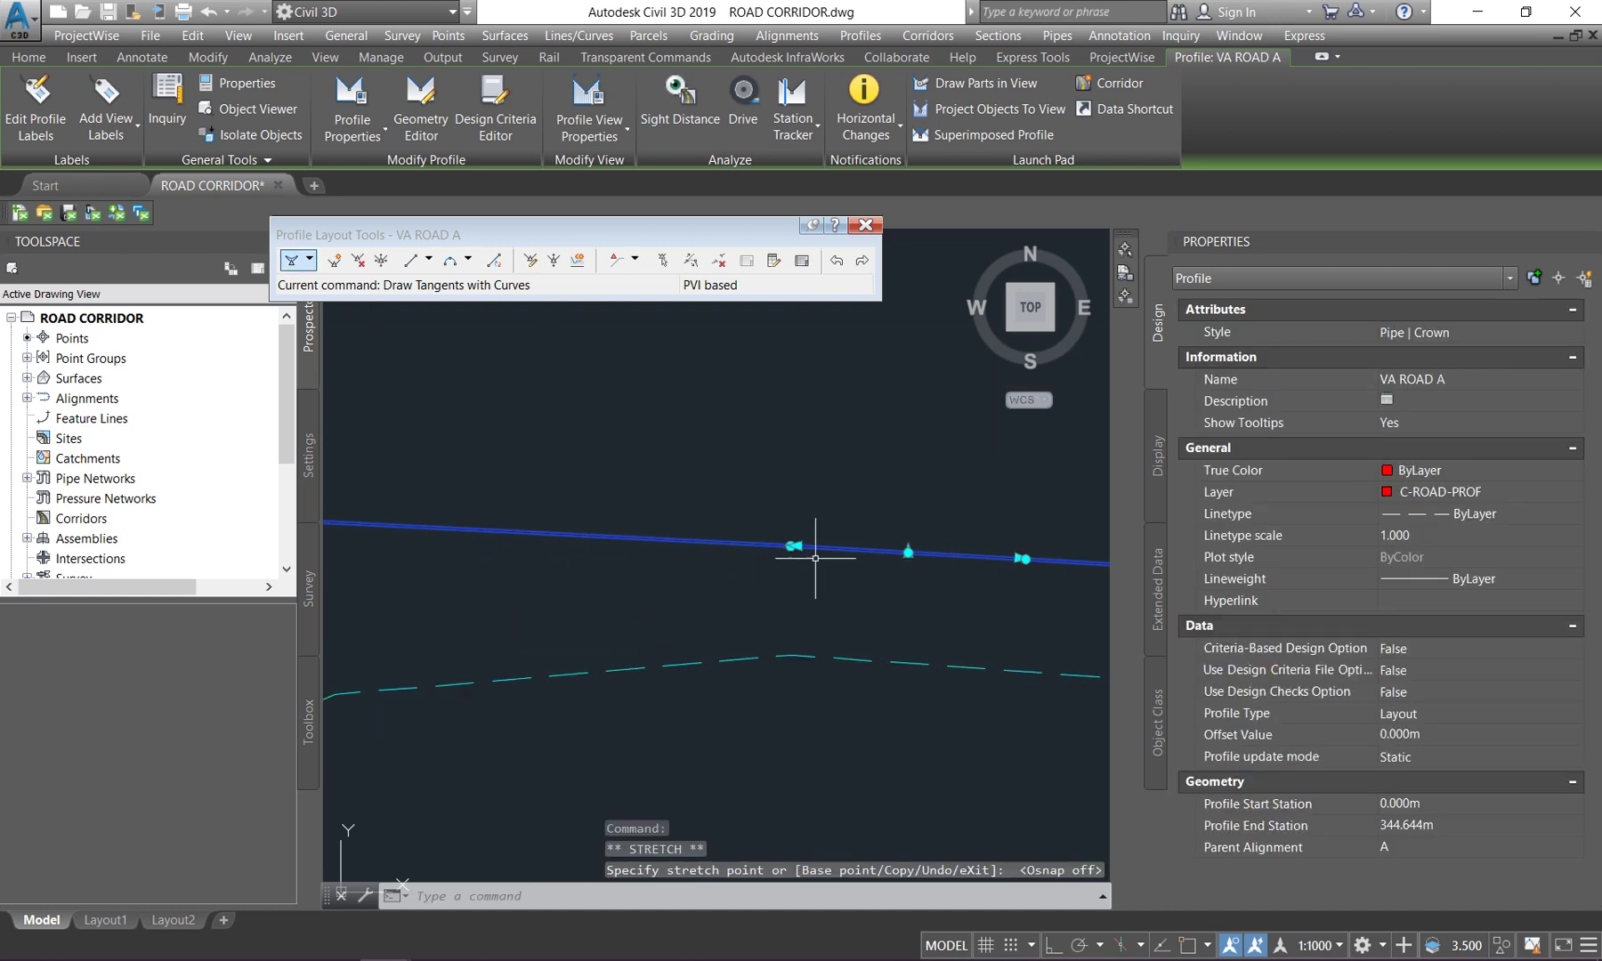
scroll(583, 530, "down", 5)
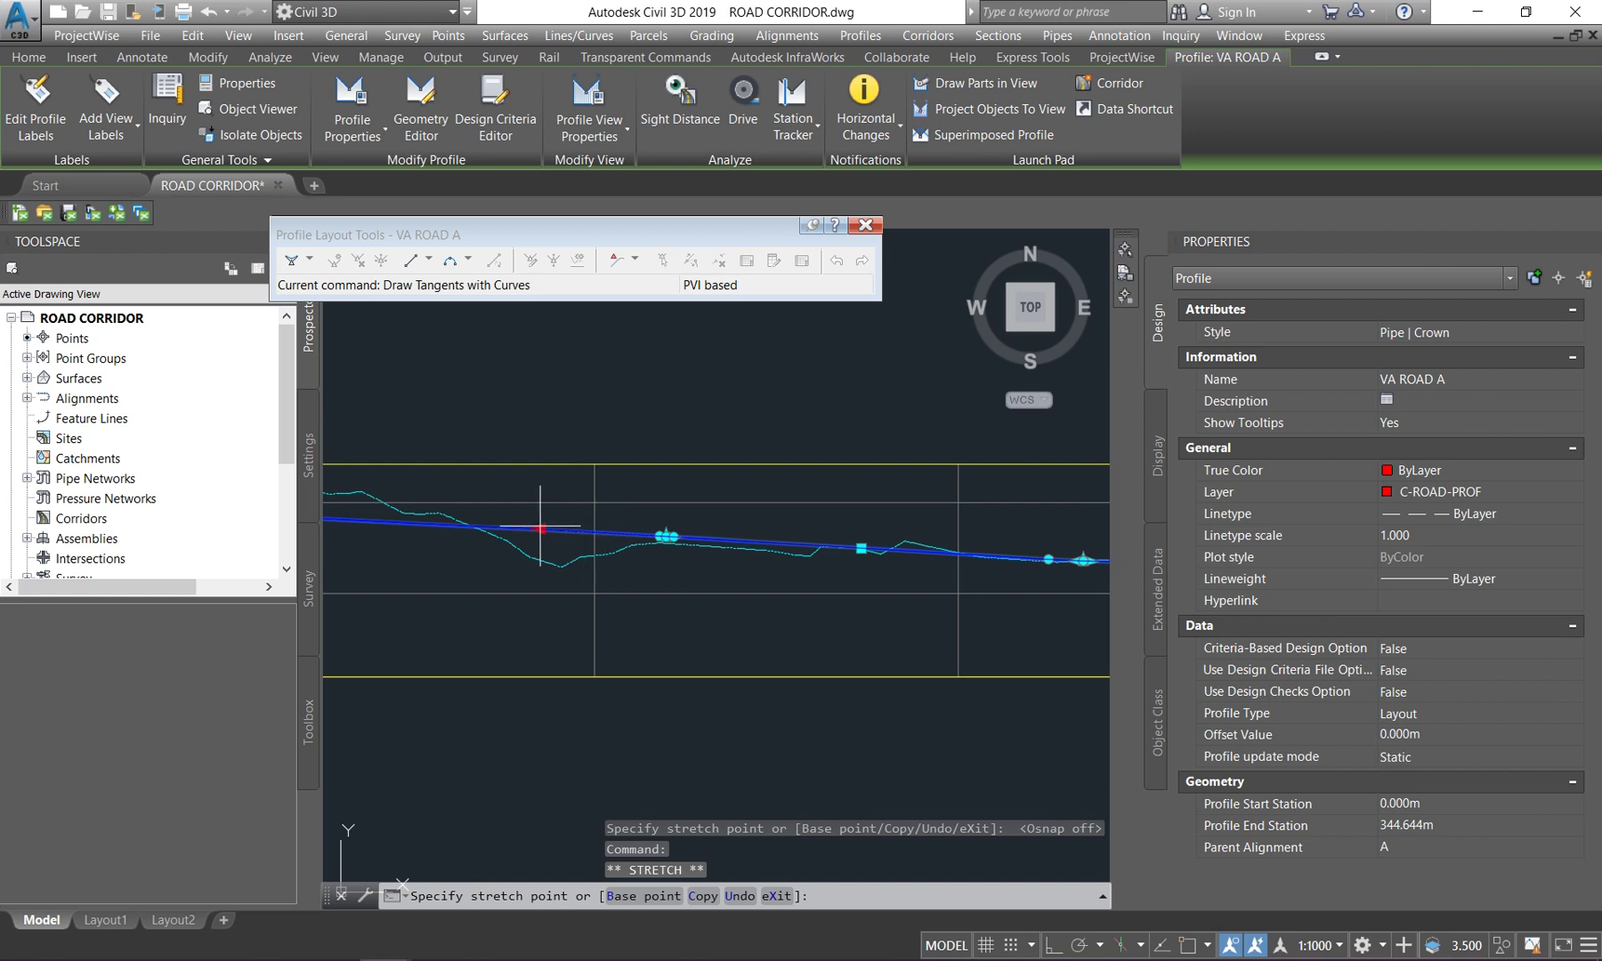
left_click(450, 524)
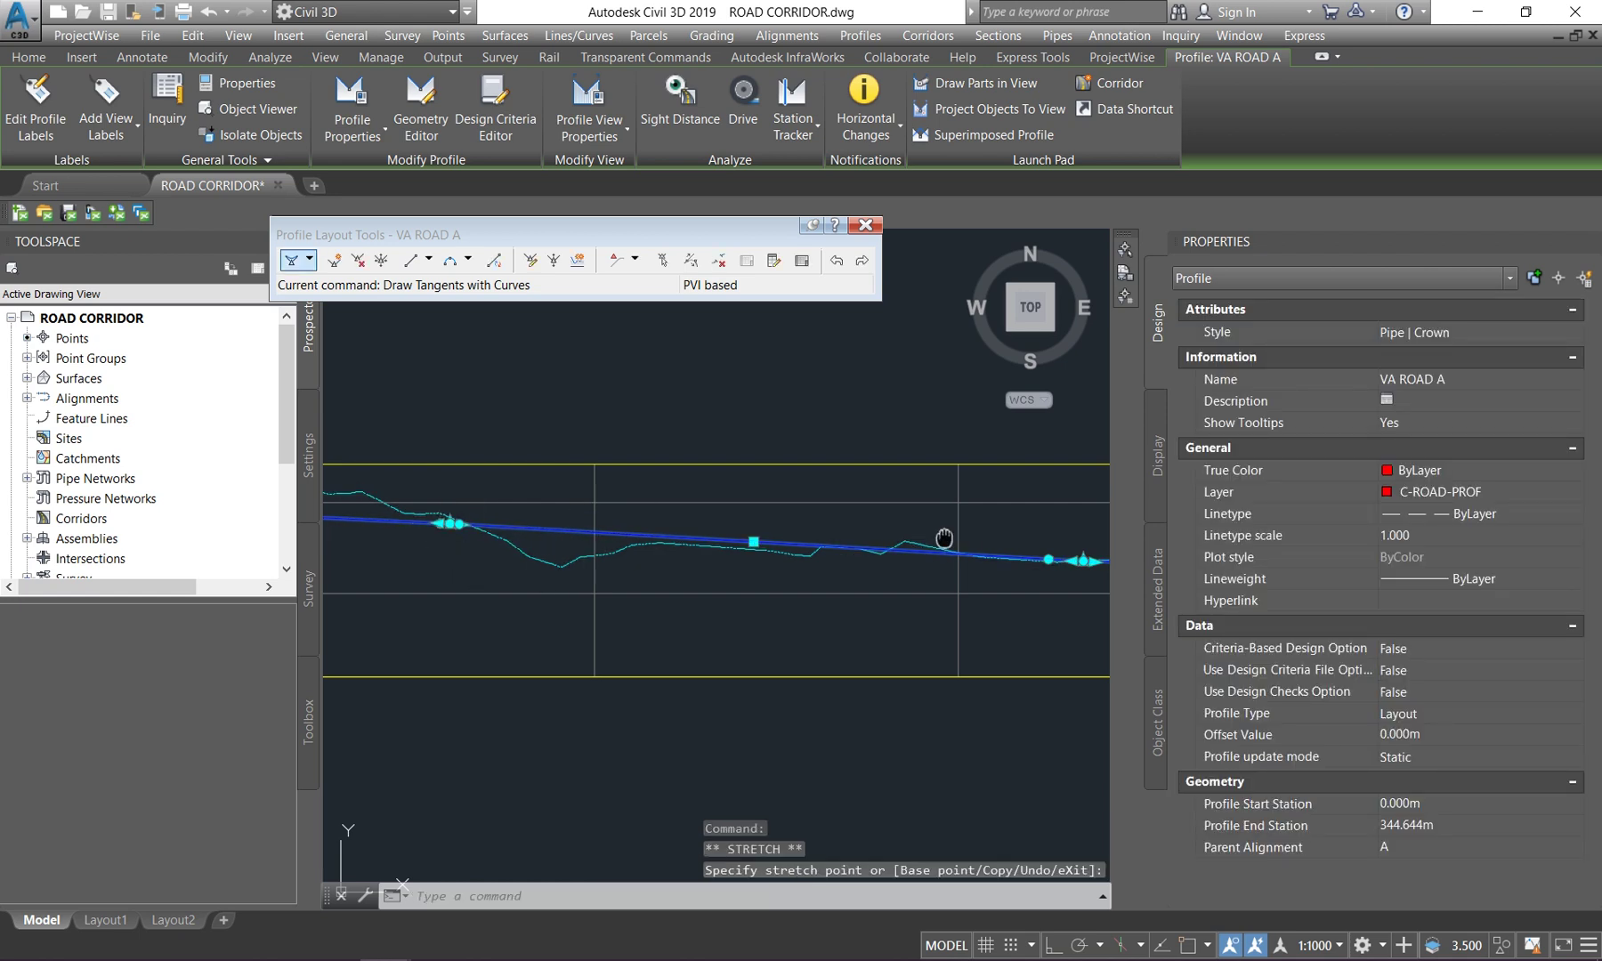
- Lengthen the vertical curve at the first PVI by stretching its end toward the far side of the ground's dip
scroll(608, 590, "up", 4)
left_click(759, 543)
scroll(759, 544, "down", 3)
left_click(907, 537)
- Lengthen the vertical curve at the second PVI by stretching its curve end away from the PVI
scroll(402, 561, "up", 2)
scroll(402, 560, "up", 3)
scroll(840, 528, "up", 2)
left_click(1053, 540)
left_click(732, 565)
scroll(726, 561, "down", 3)
scroll(836, 550, "down", 4)
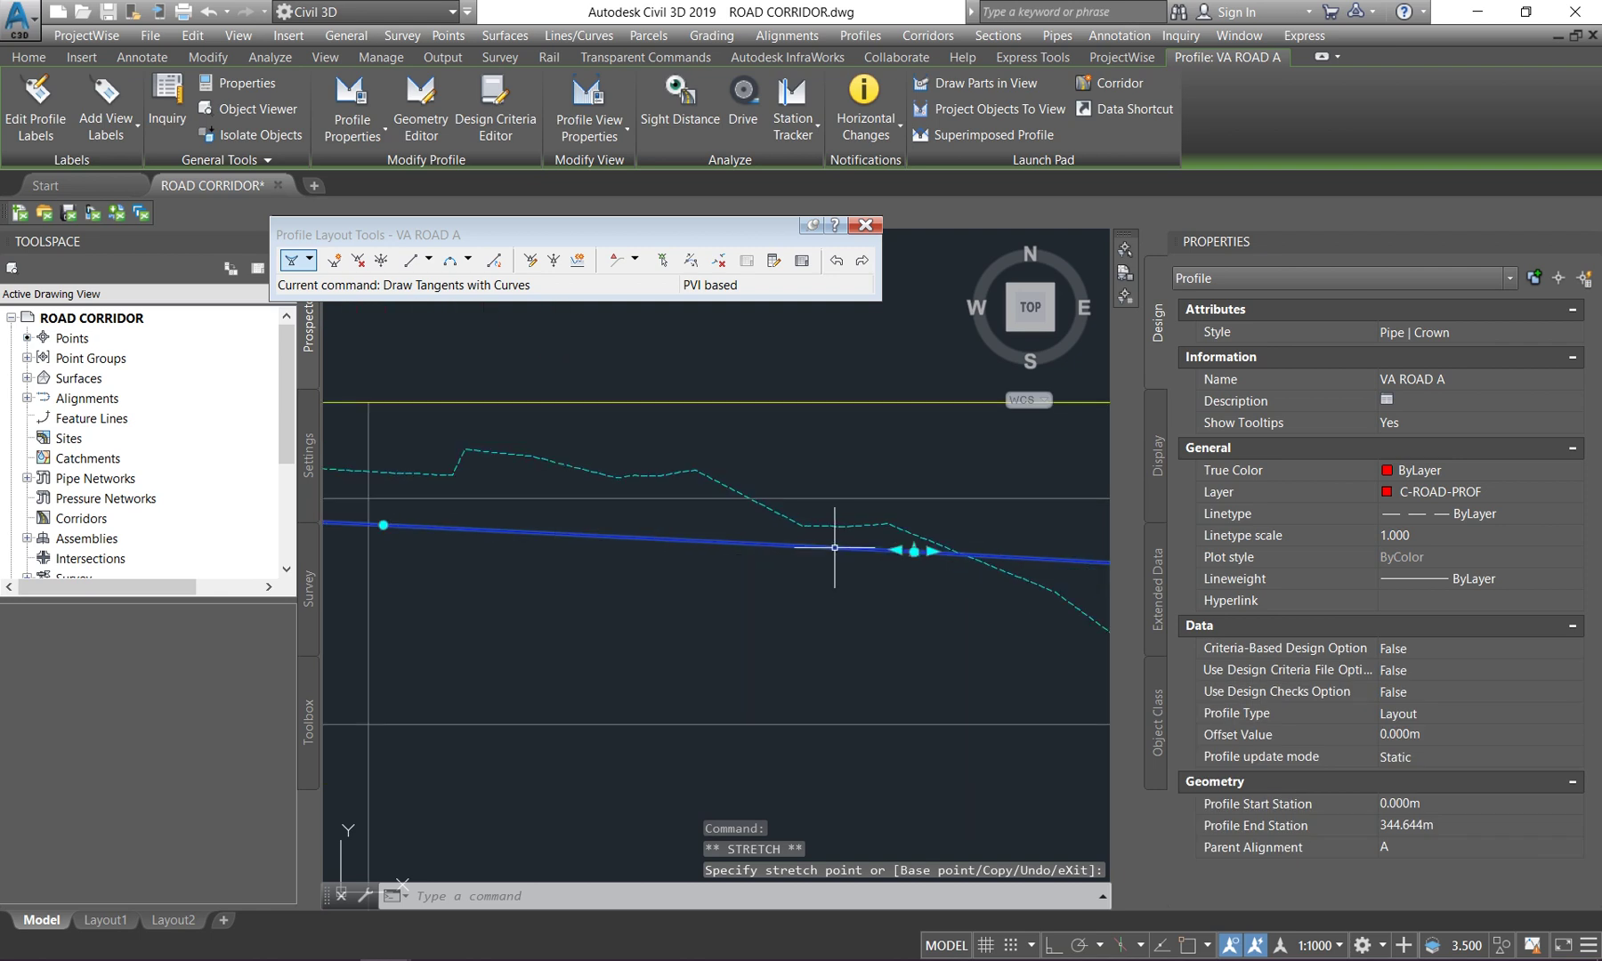
- Lengthen the vertical curve at the third PVI, where the design line meets the rising ground
scroll(723, 534, "up", 6)
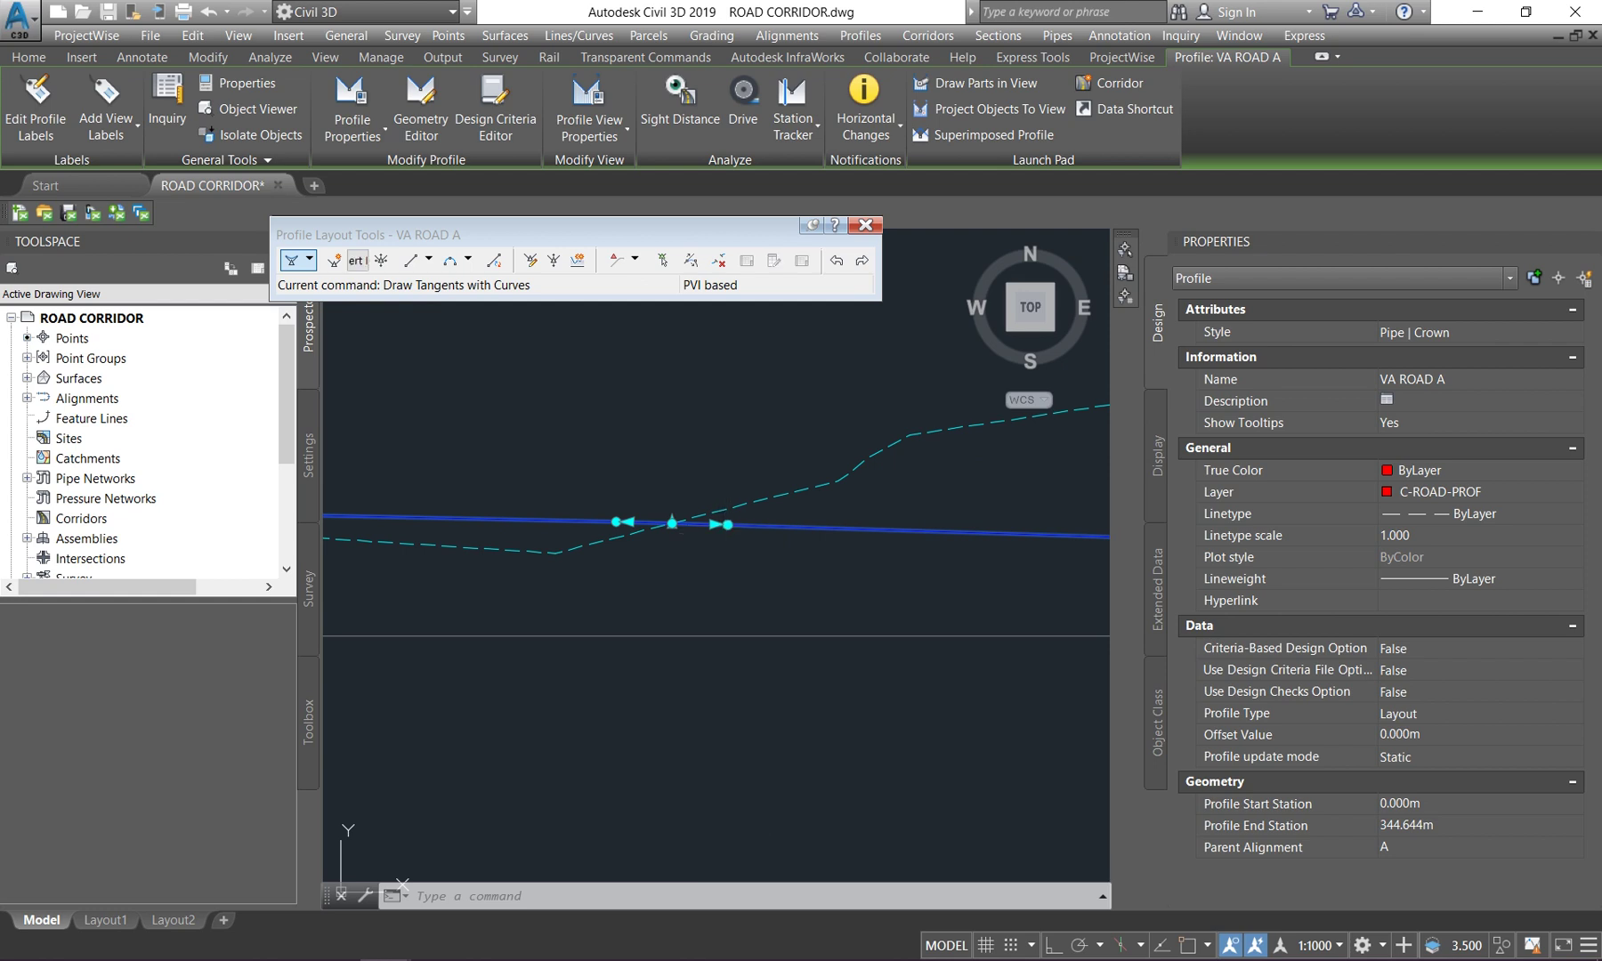
left_click(672, 523)
scroll(714, 536, "down", 4)
scroll(774, 550, "down", 3)
- Lengthen the vertical curve at the fourth PVI by stretching its end well along the following tangent
scroll(735, 556, "up", 5)
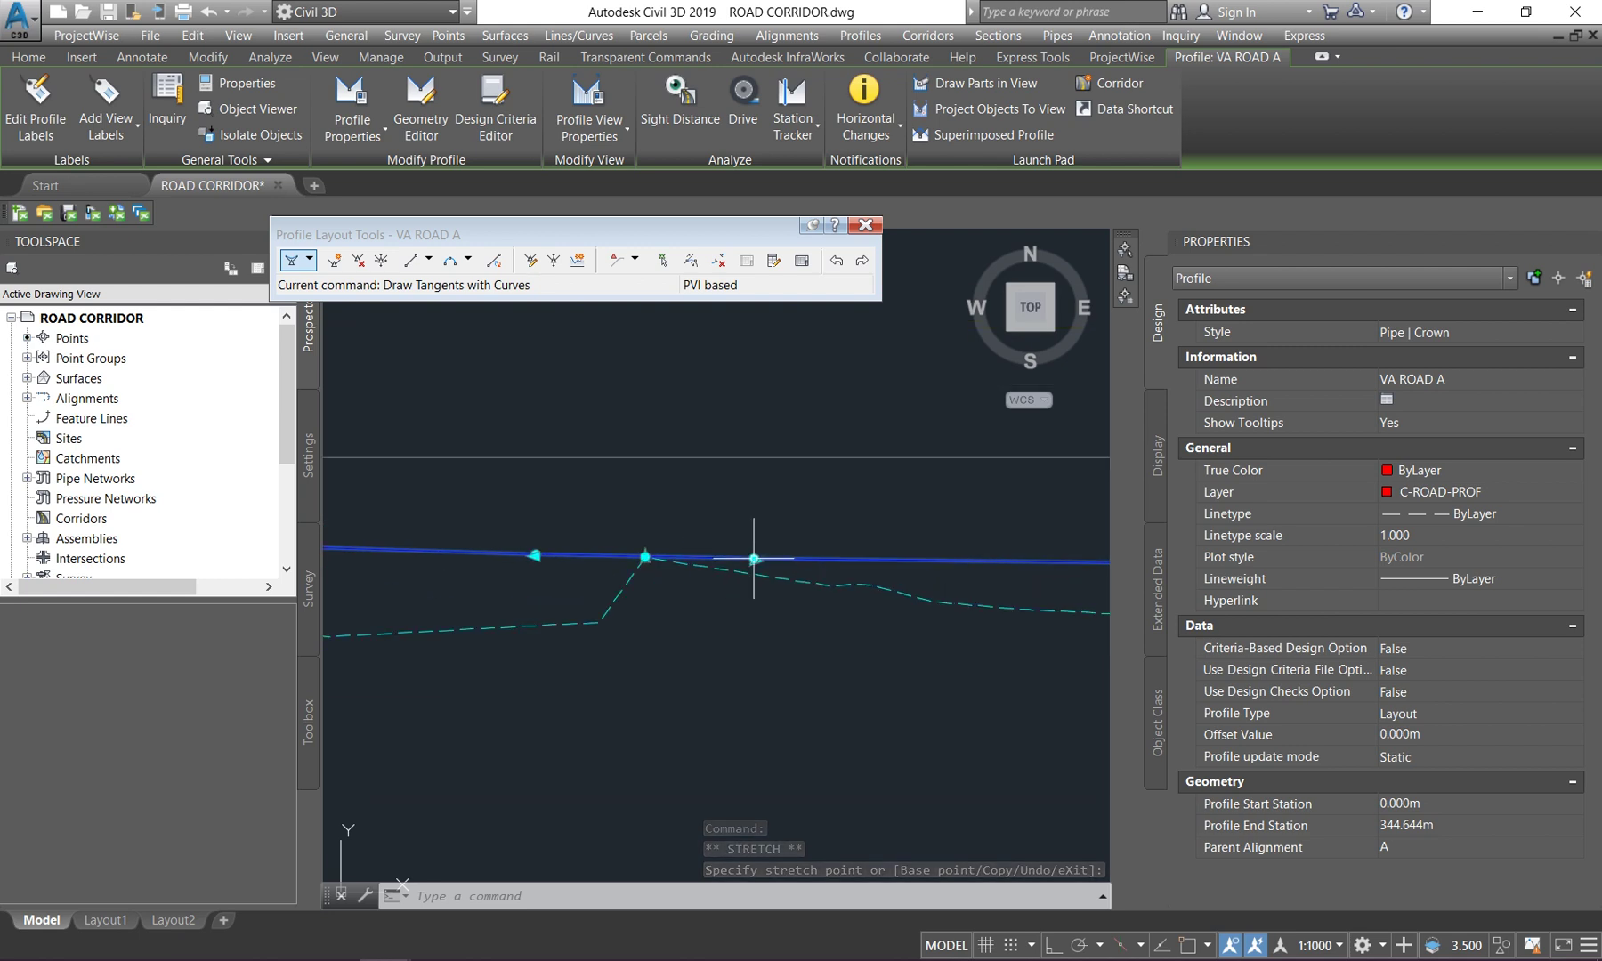
left_click(754, 559)
scroll(576, 589, "down", 4)
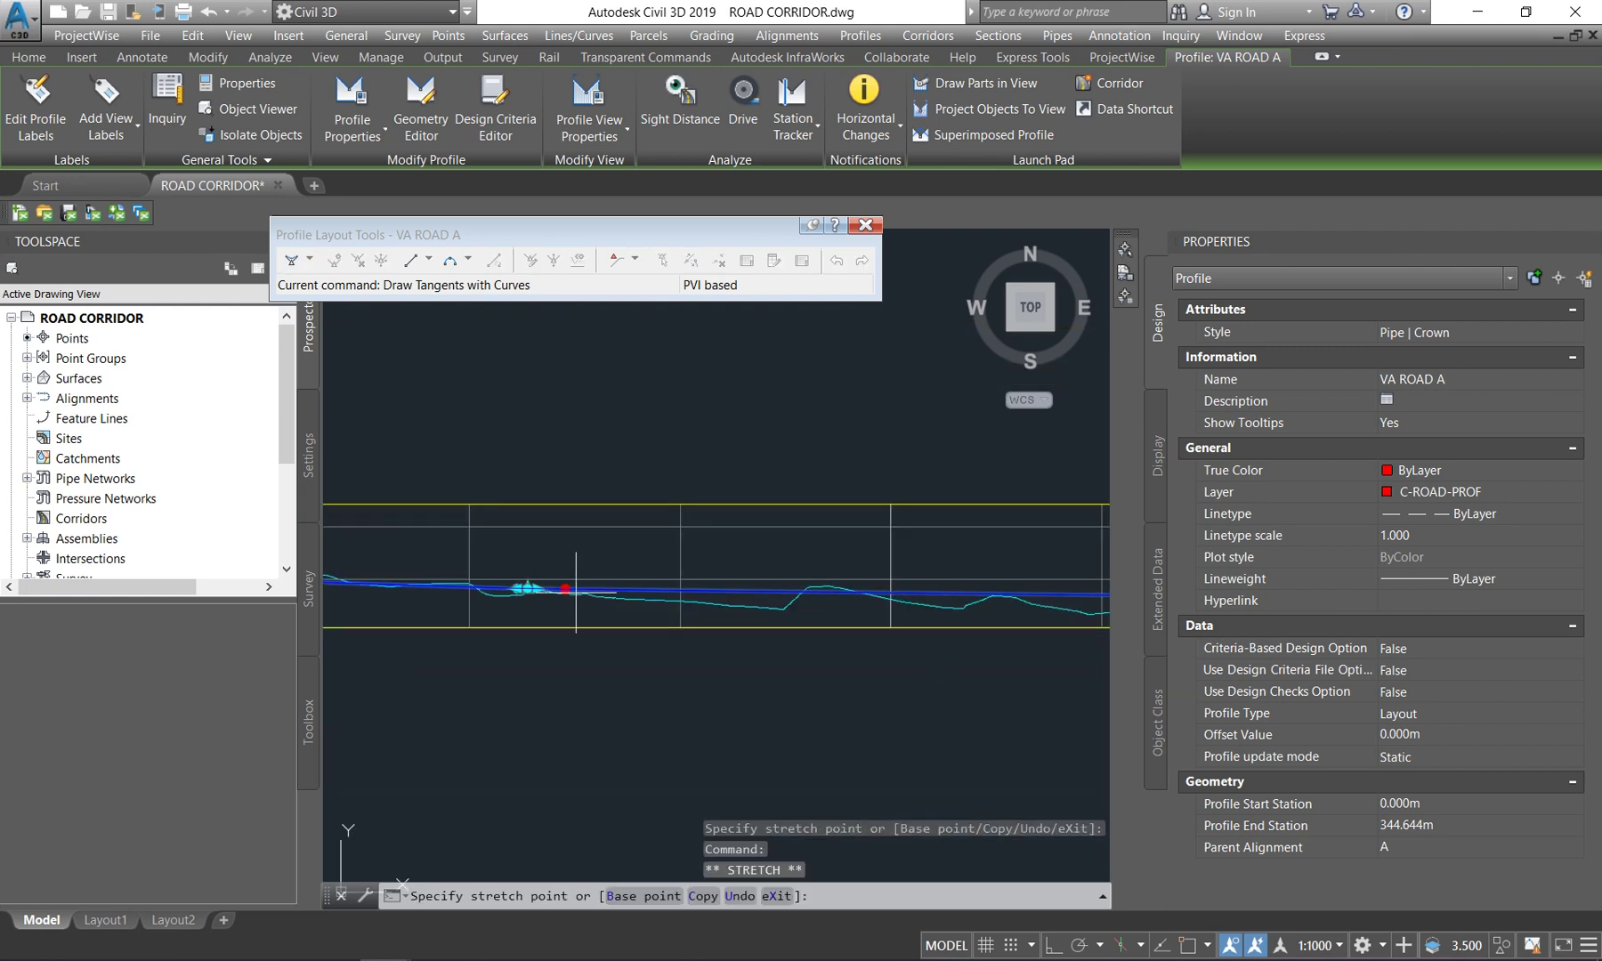
left_click(761, 590)
- Lengthen the sag curve at the last PVI by stretching its end toward the end of the profile
scroll(827, 578, "down", 4)
scroll(1068, 587, "up", 4)
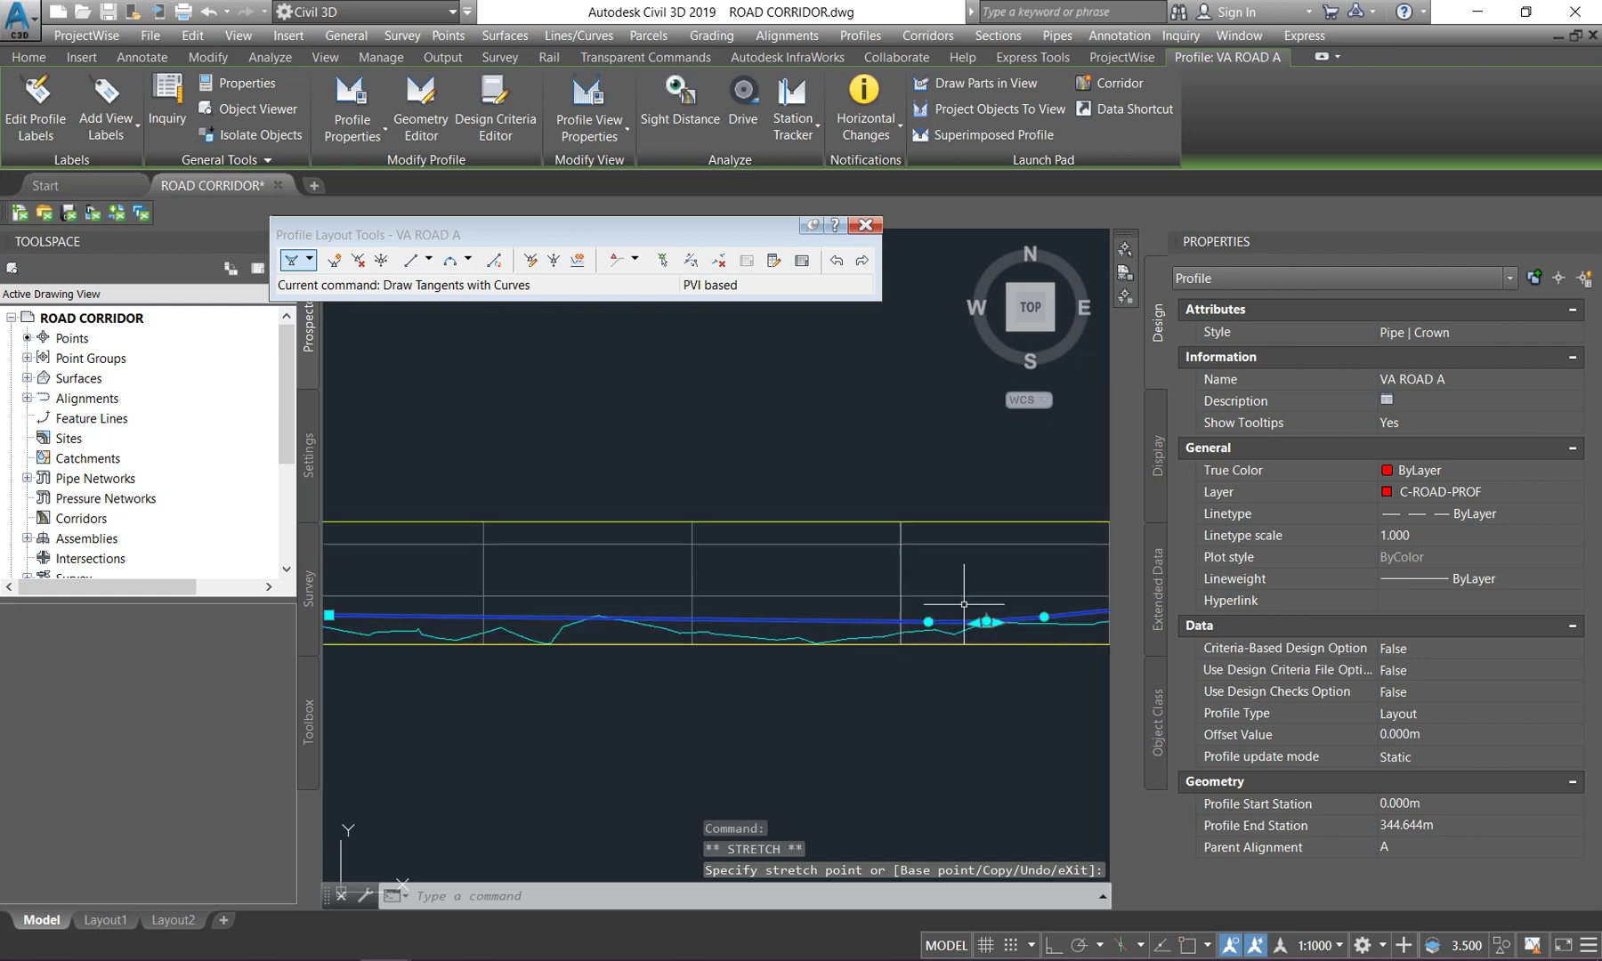
left_click(697, 579)
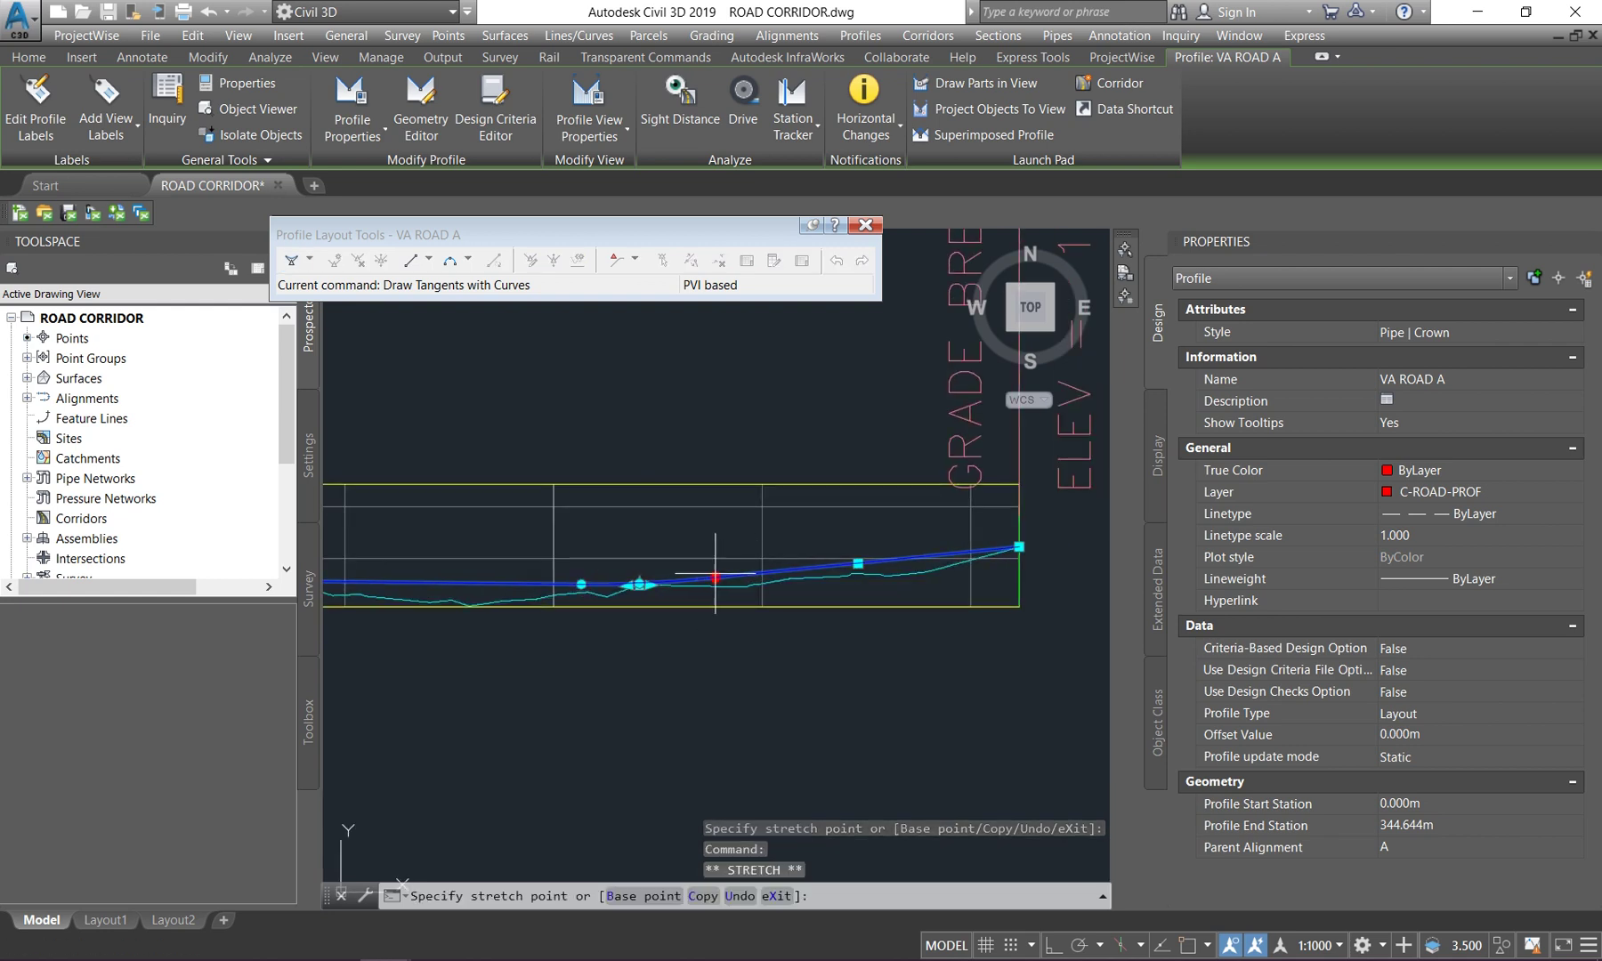
left_click(852, 552)
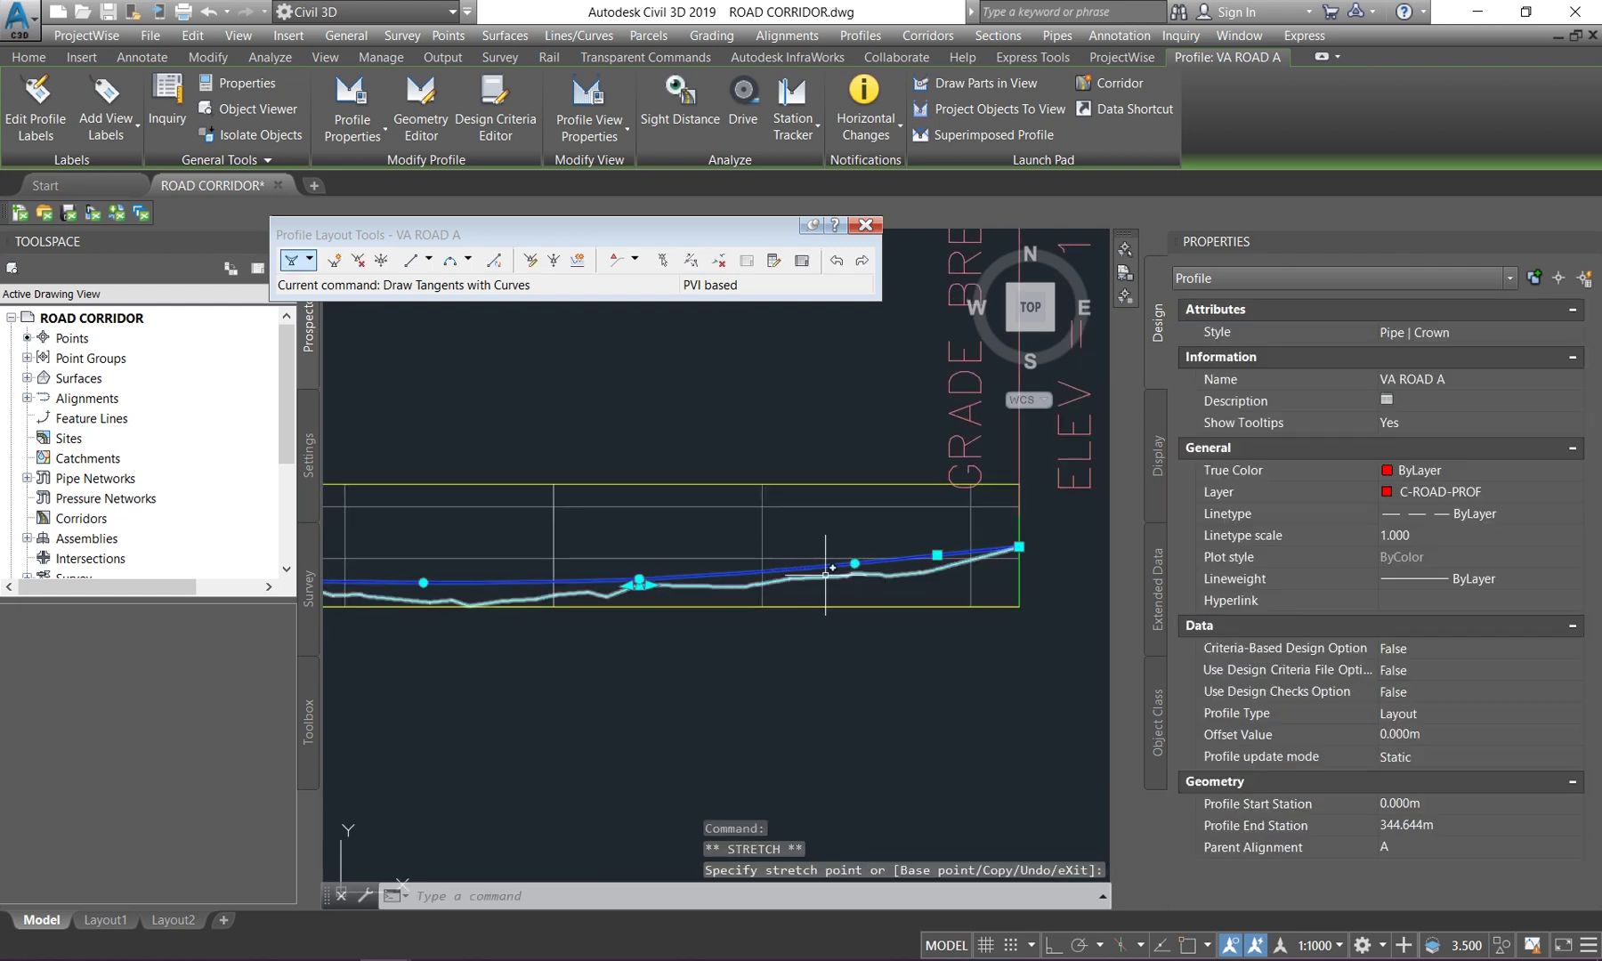
- Lower the last PVI below the ground line to bring the sag curve closer to the ground profile
scroll(676, 579, "up", 4)
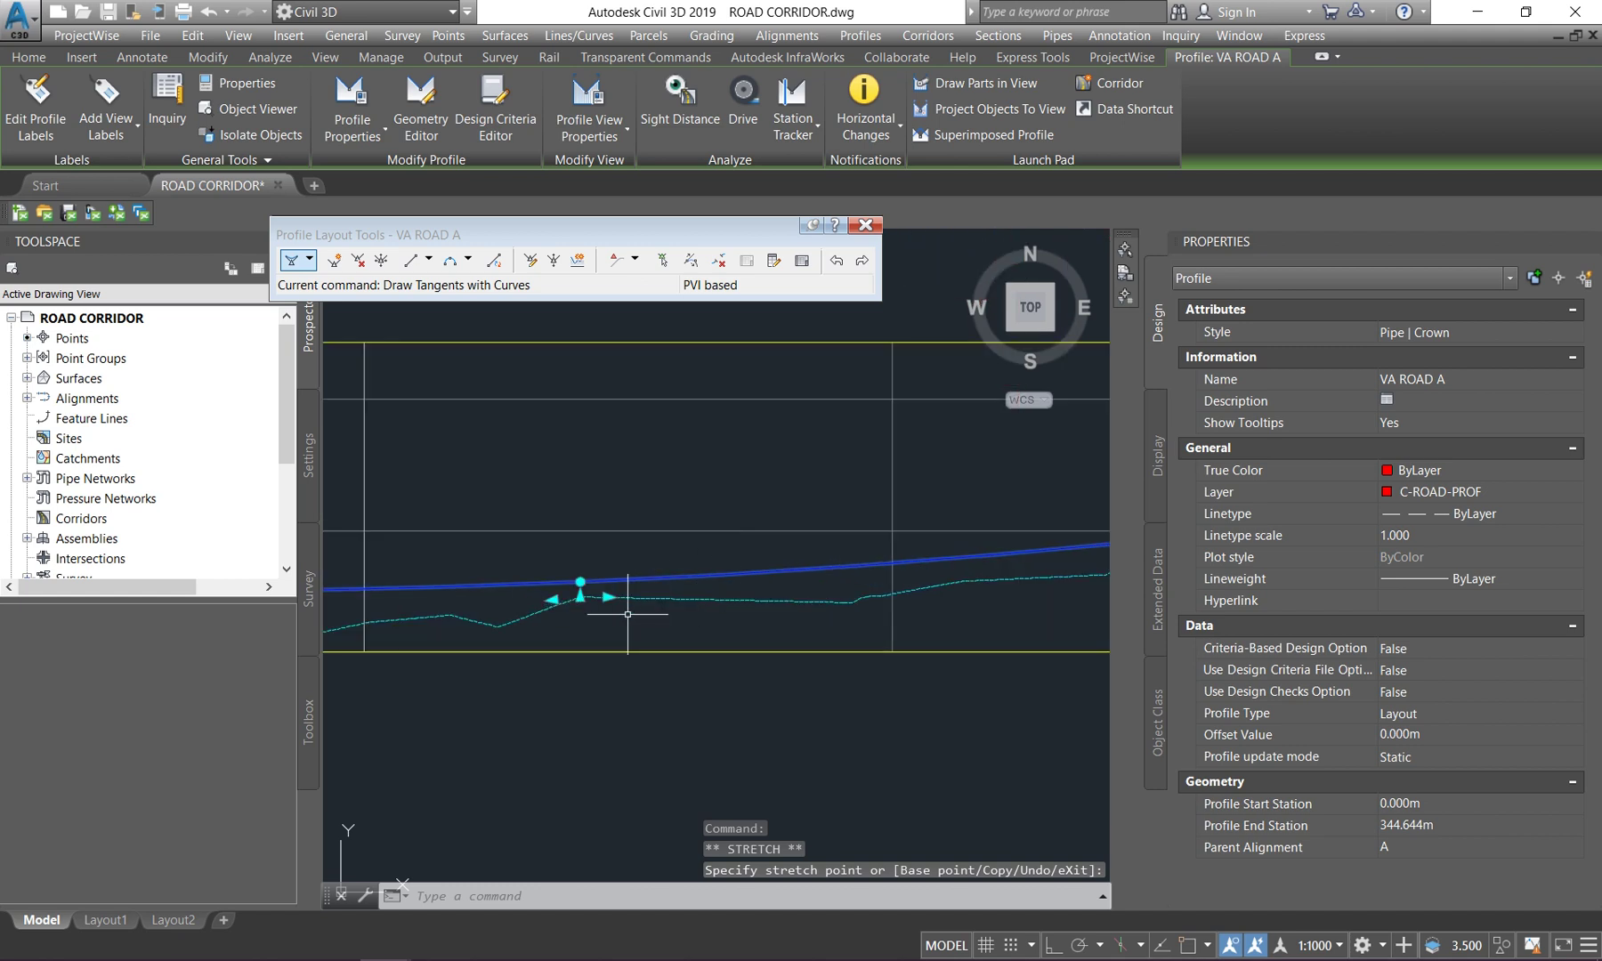
left_click(580, 596)
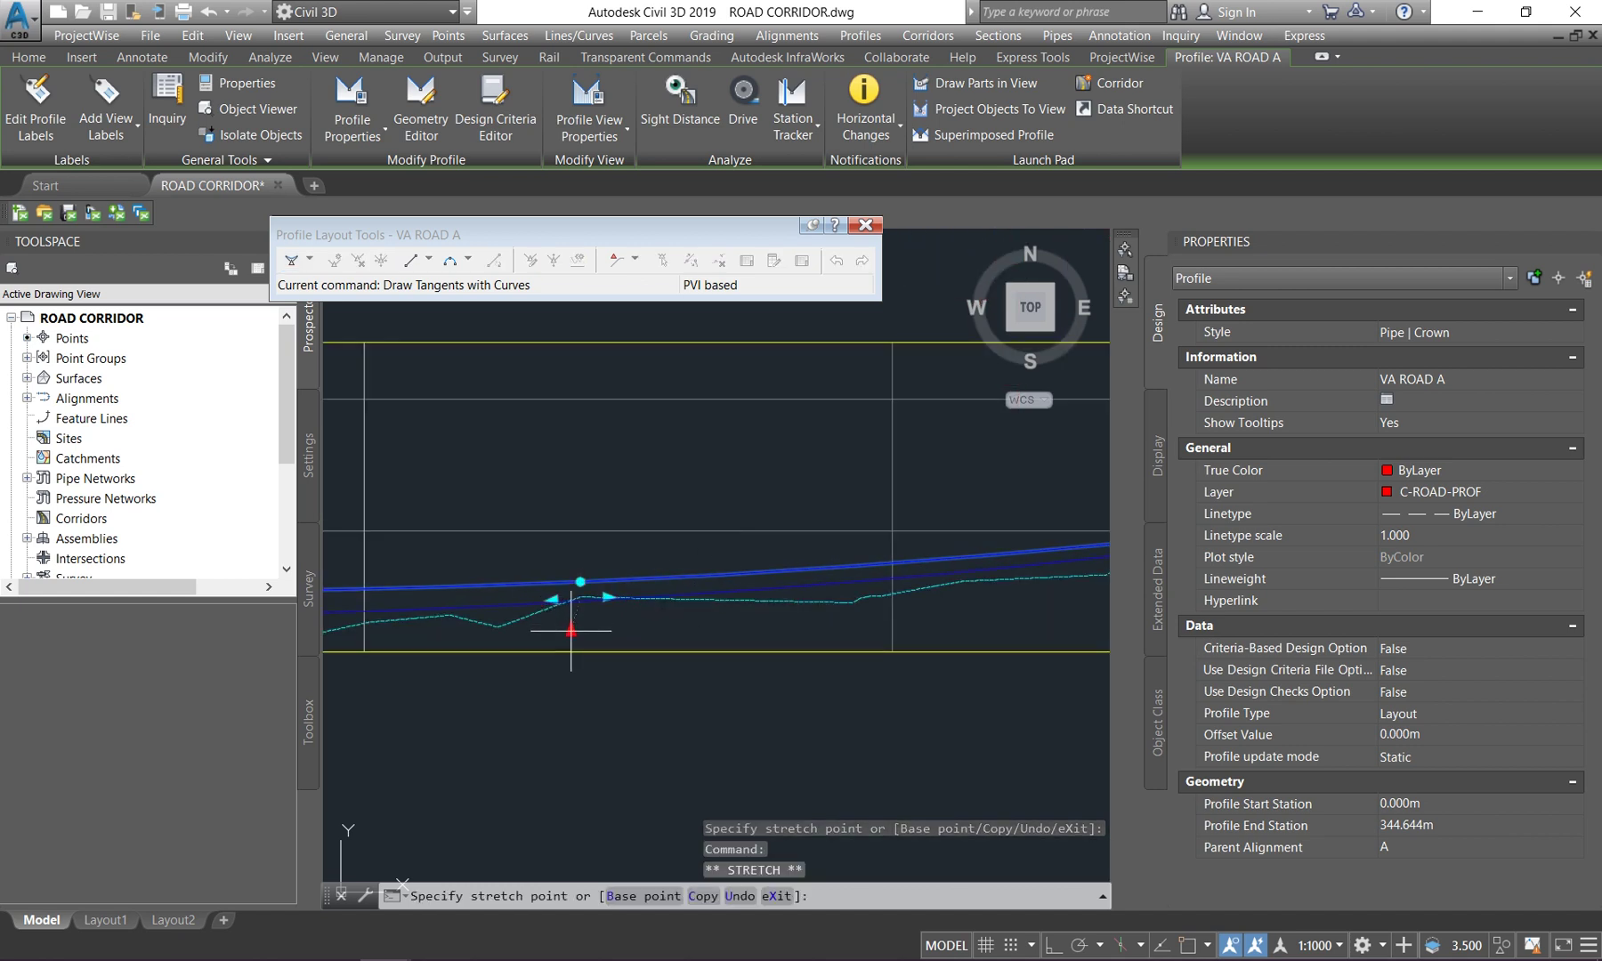
left_click(570, 630)
scroll(571, 628, "down", 5)
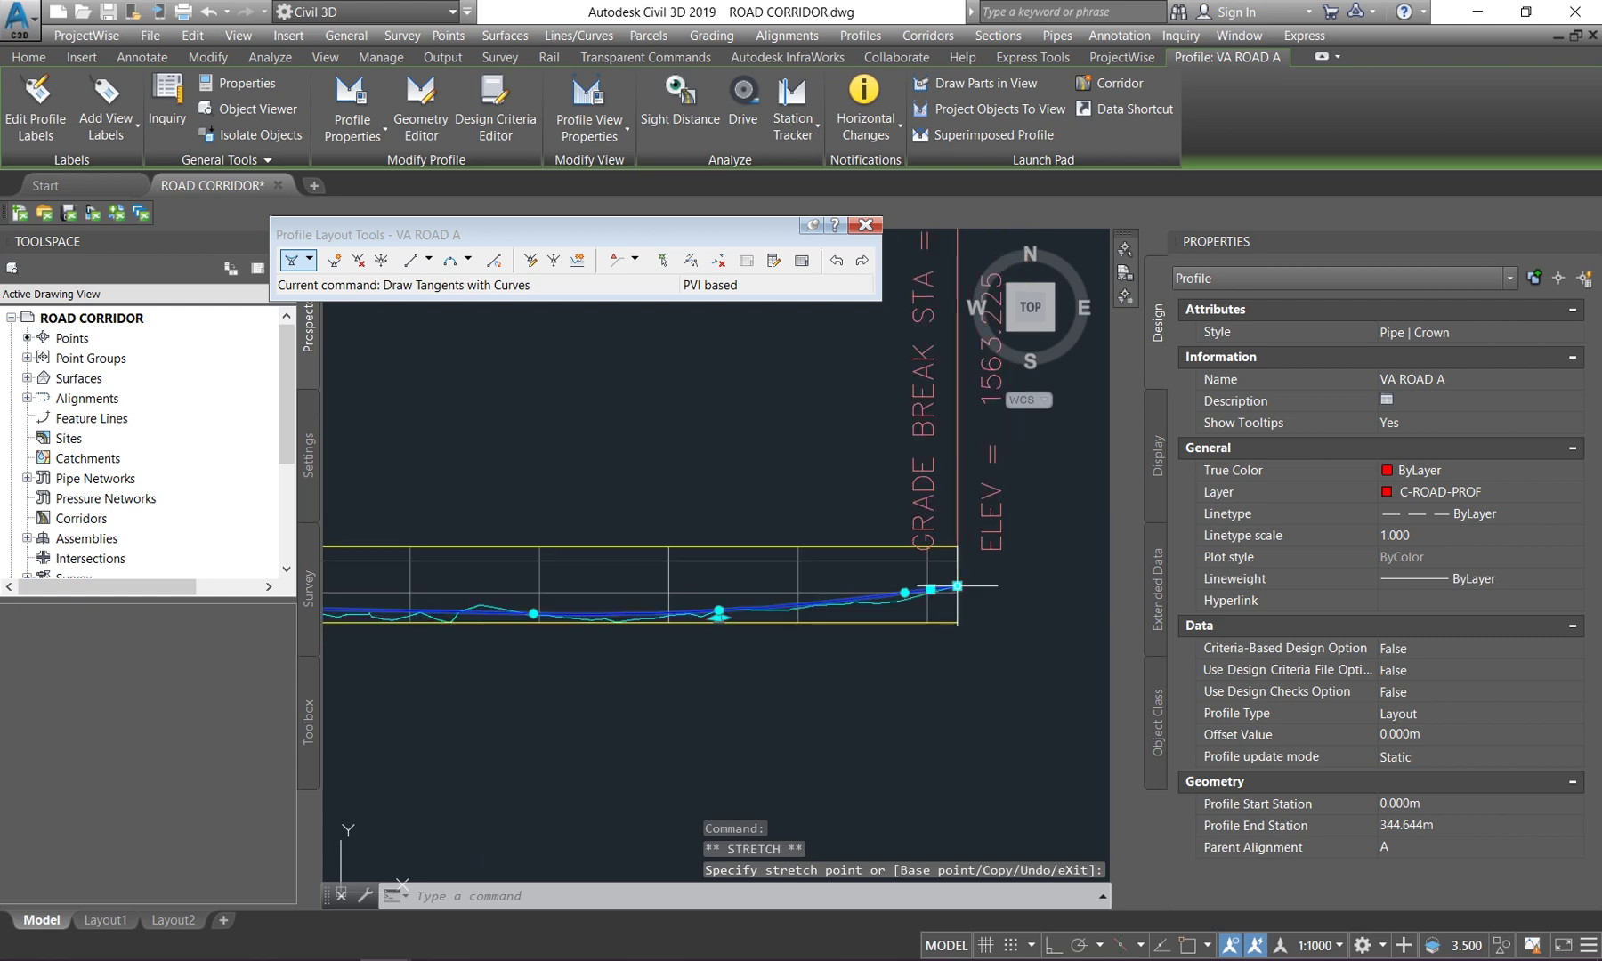
- Raise the fourth PVI from the ground peak to just above the nearby horizontal grid line
scroll(552, 642, "up", 1)
scroll(882, 592, "up", 1)
scroll(764, 520, "up", 1)
scroll(764, 519, "up", 3)
scroll(817, 530, "up", 3)
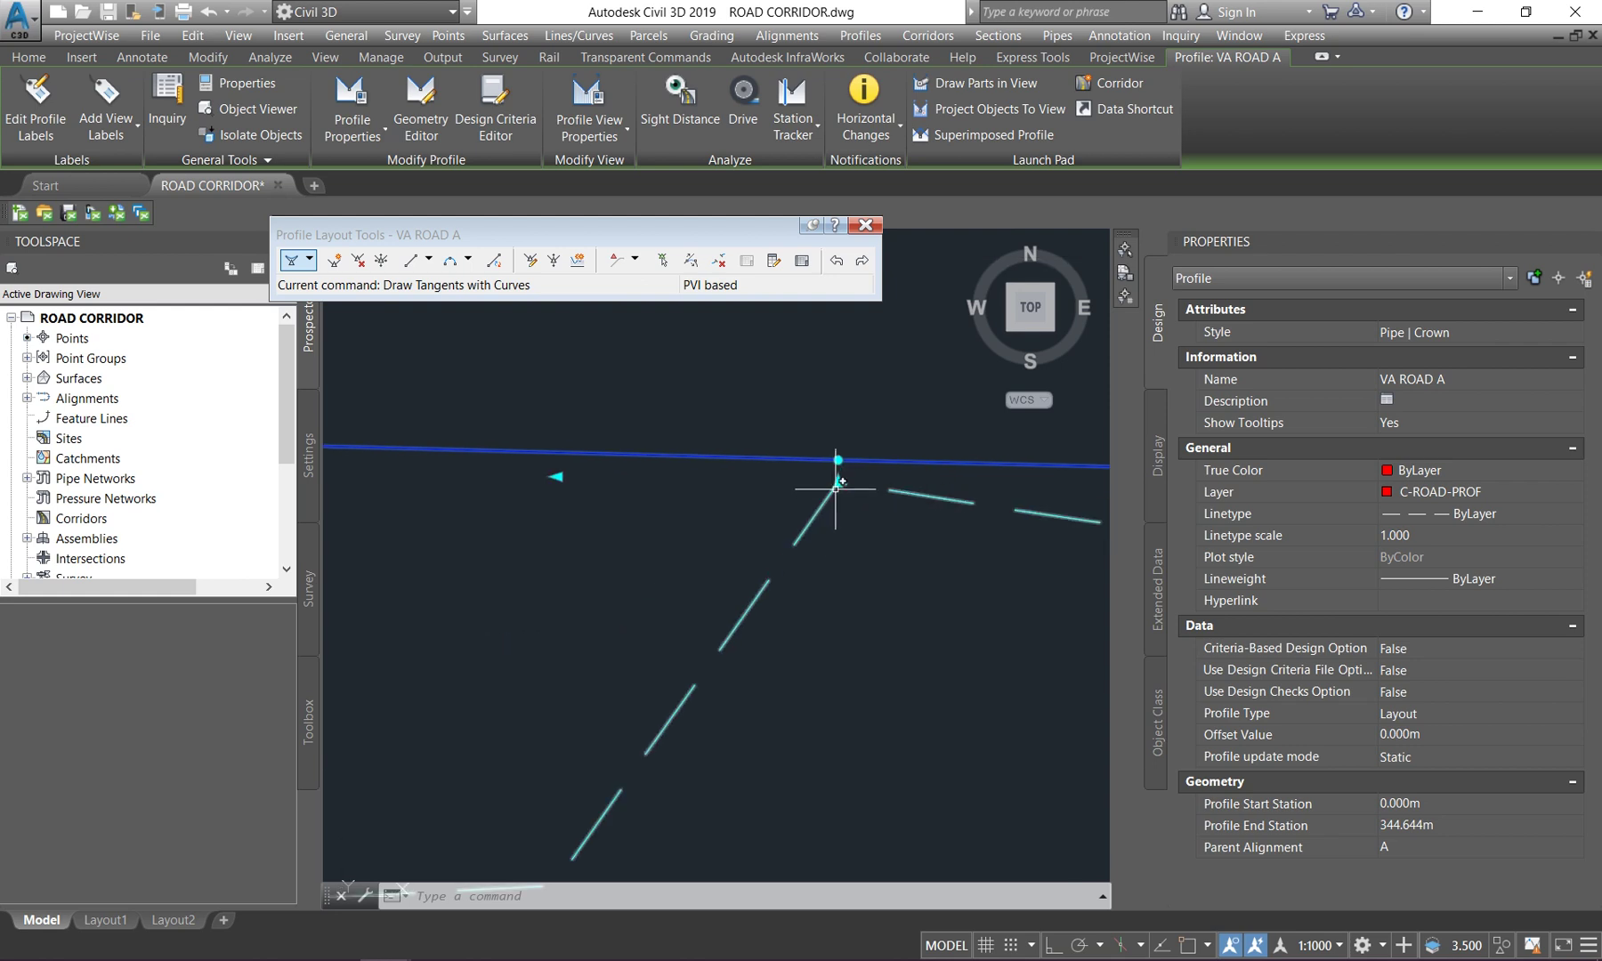
scroll(776, 554, "down", 5)
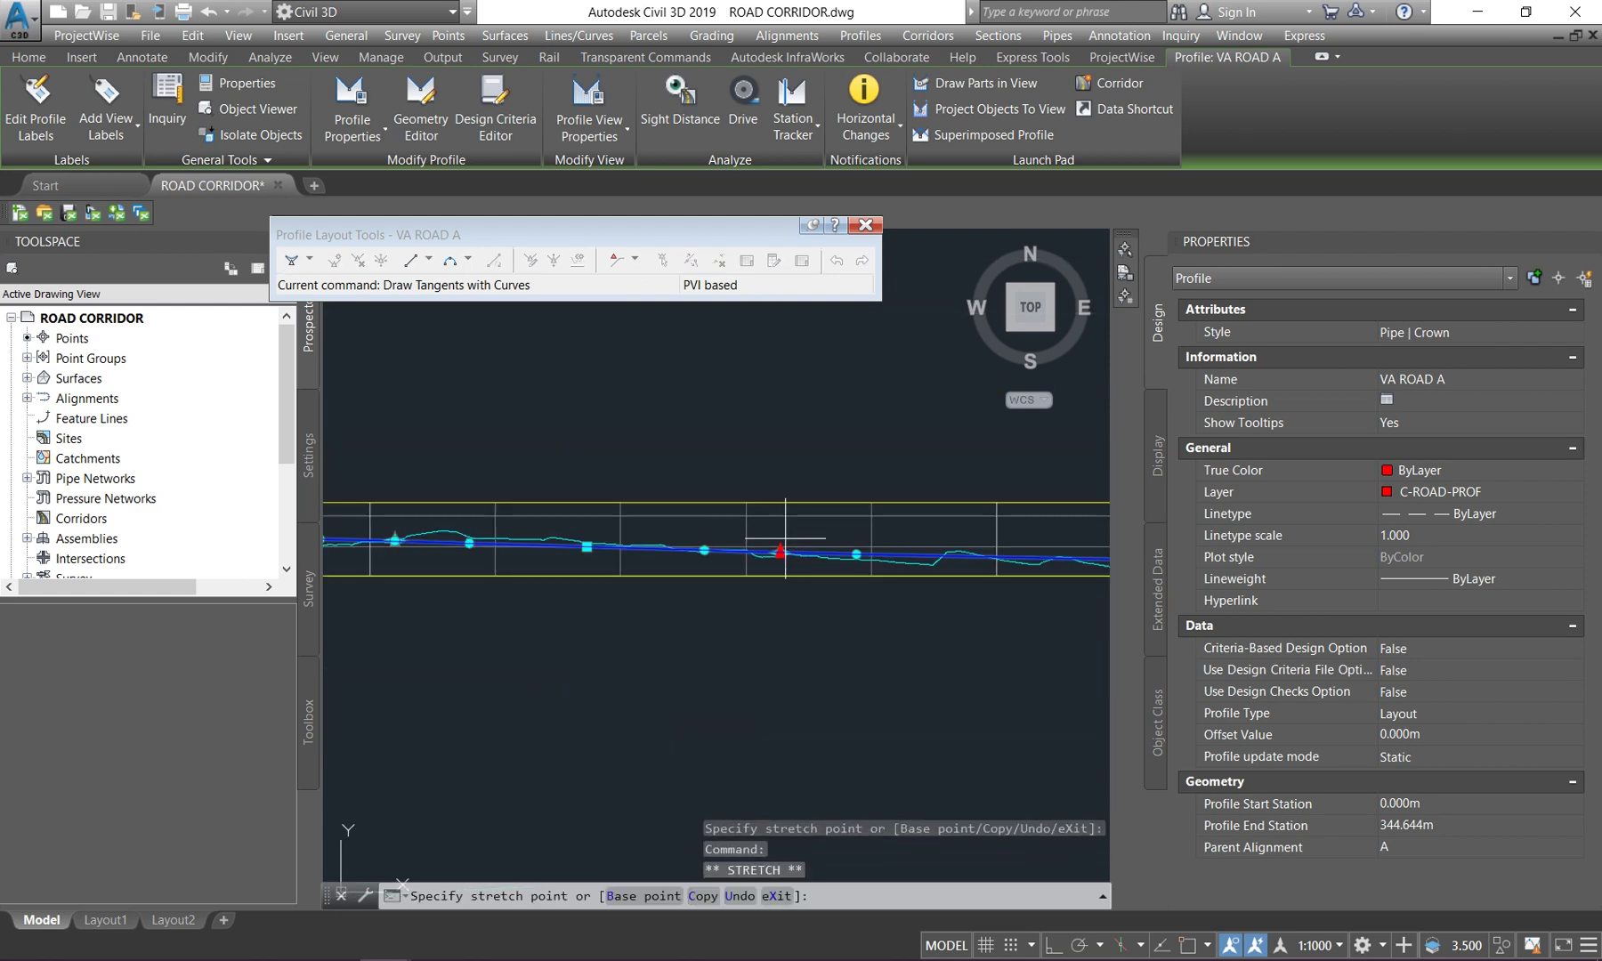
scroll(783, 507, "up", 3)
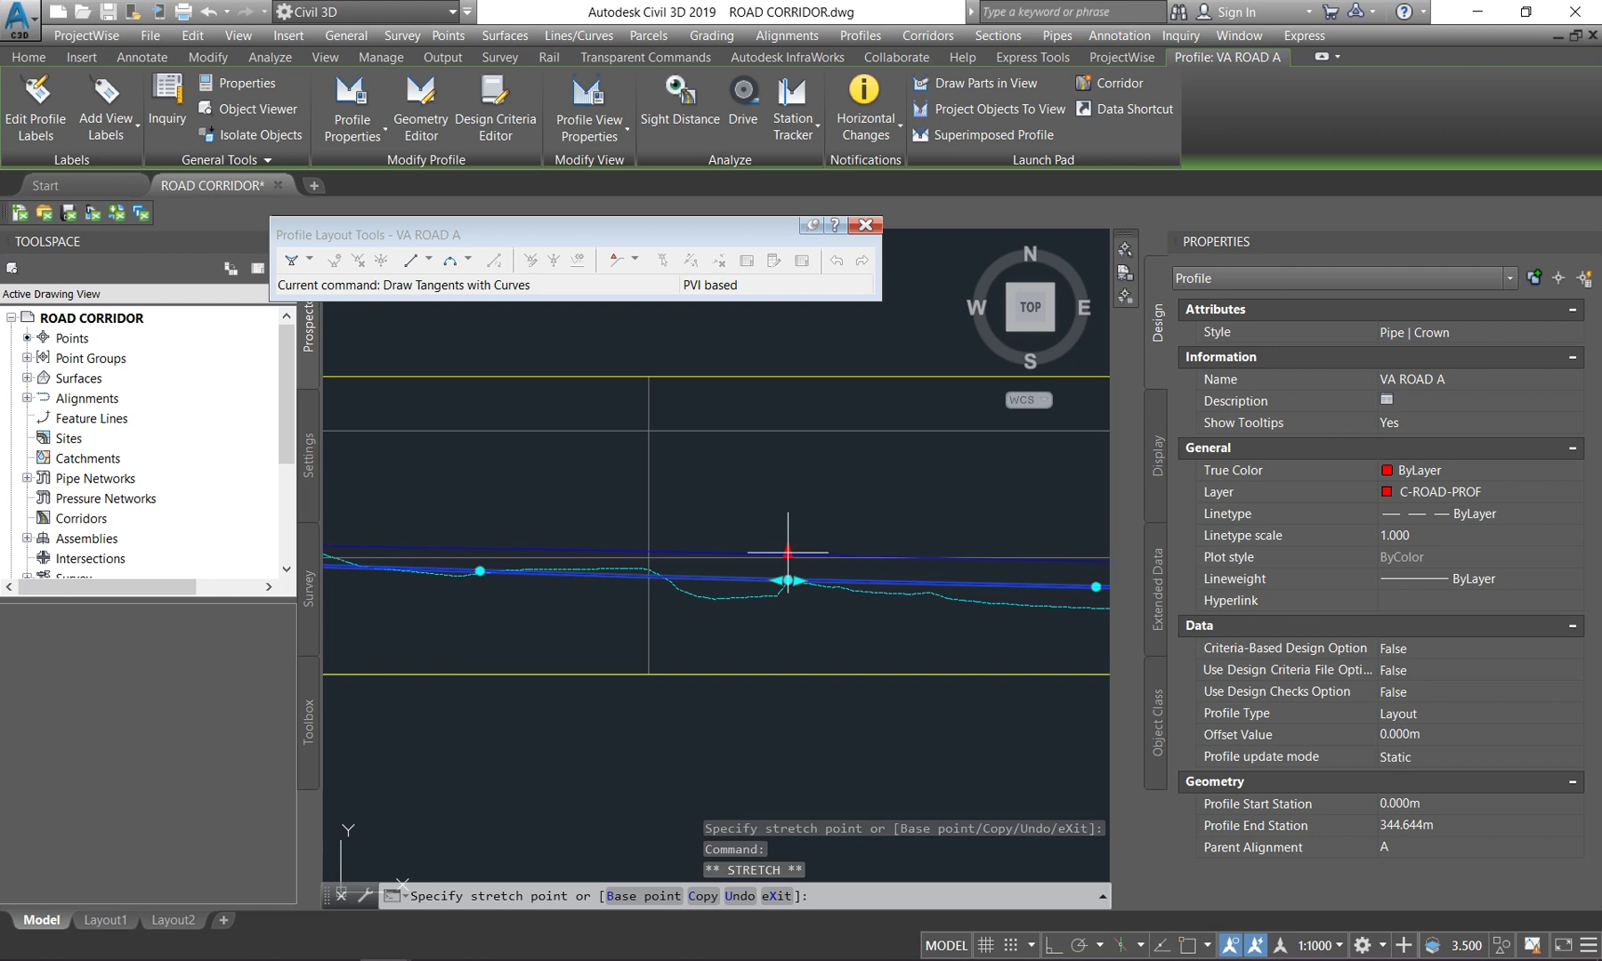
left_click(787, 552)
- Move the fourth PVI slightly back down toward the ground profile
scroll(654, 545, "down", 3)
scroll(678, 571, "up", 4)
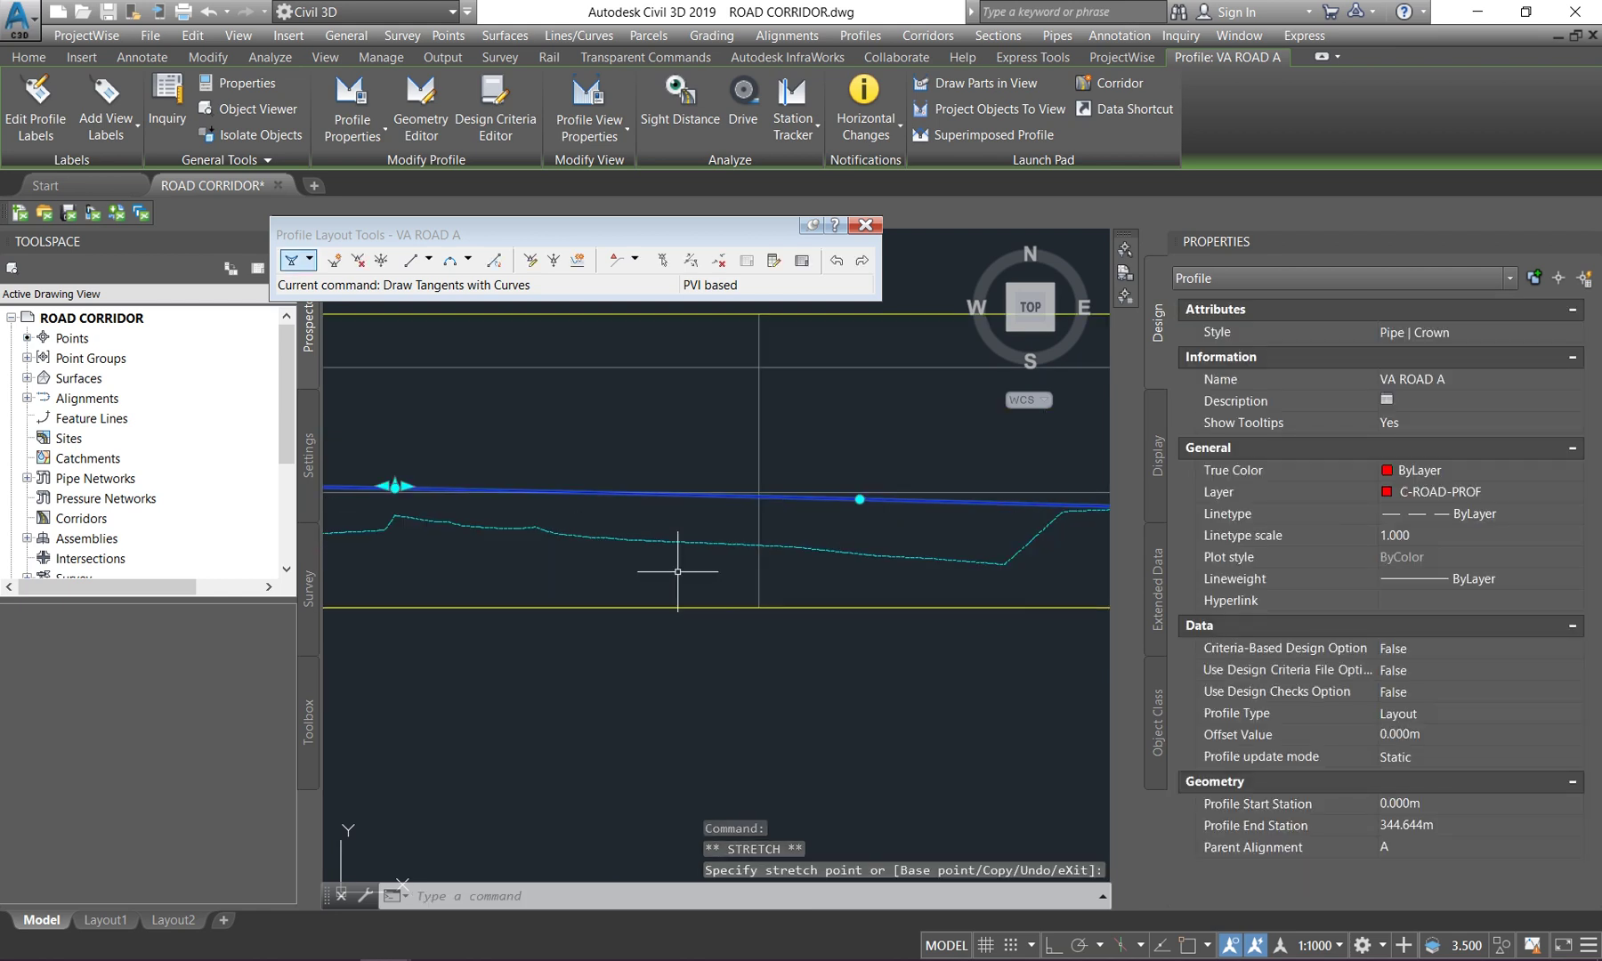
scroll(890, 485, "down", 1)
scroll(905, 443, "up", 2)
scroll(900, 418, "up", 2)
scroll(877, 519, "up", 2)
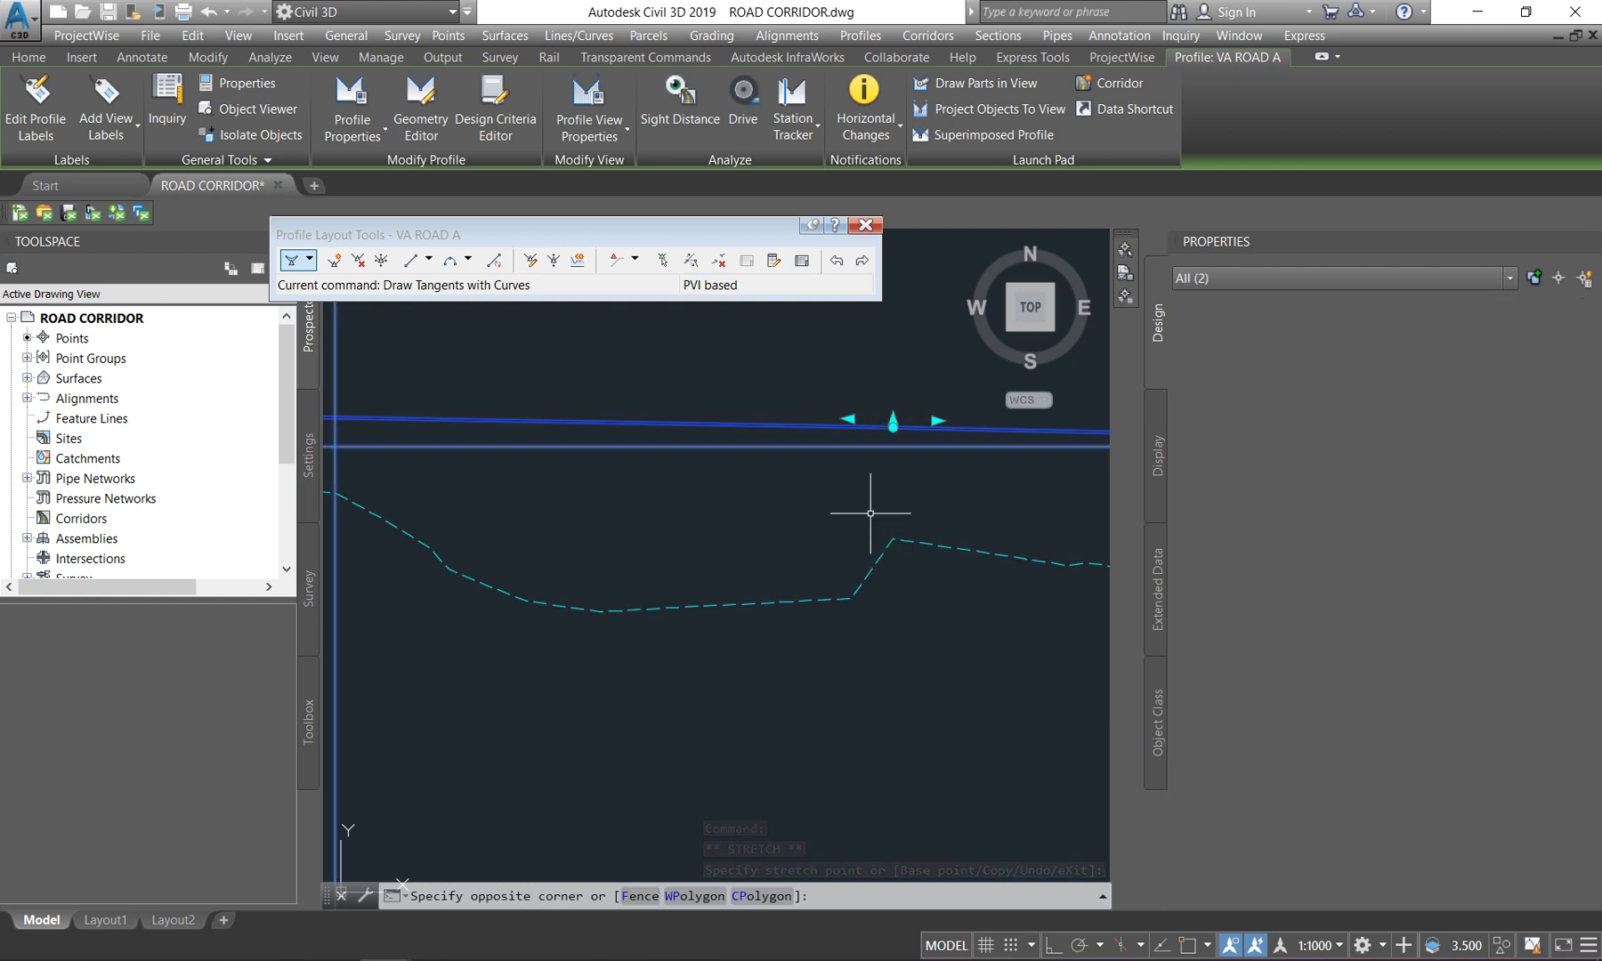
left_click(897, 423)
left_click(876, 445)
scroll(877, 446, "down", 3)
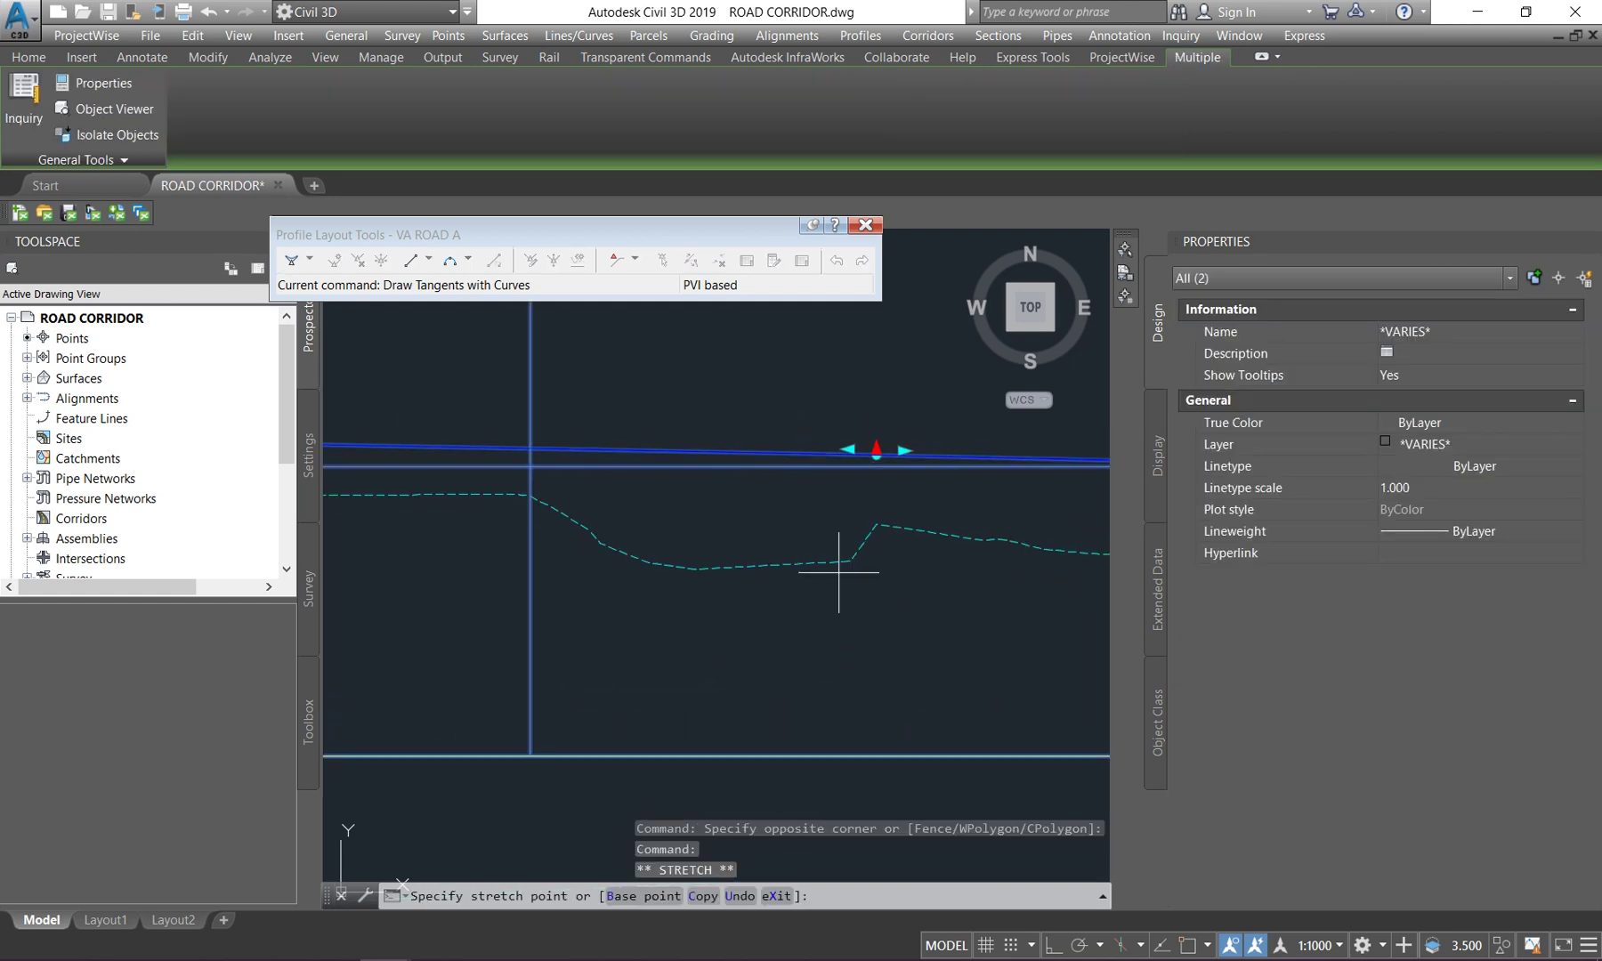
left_click(876, 455)
scroll(869, 561, "down", 5)
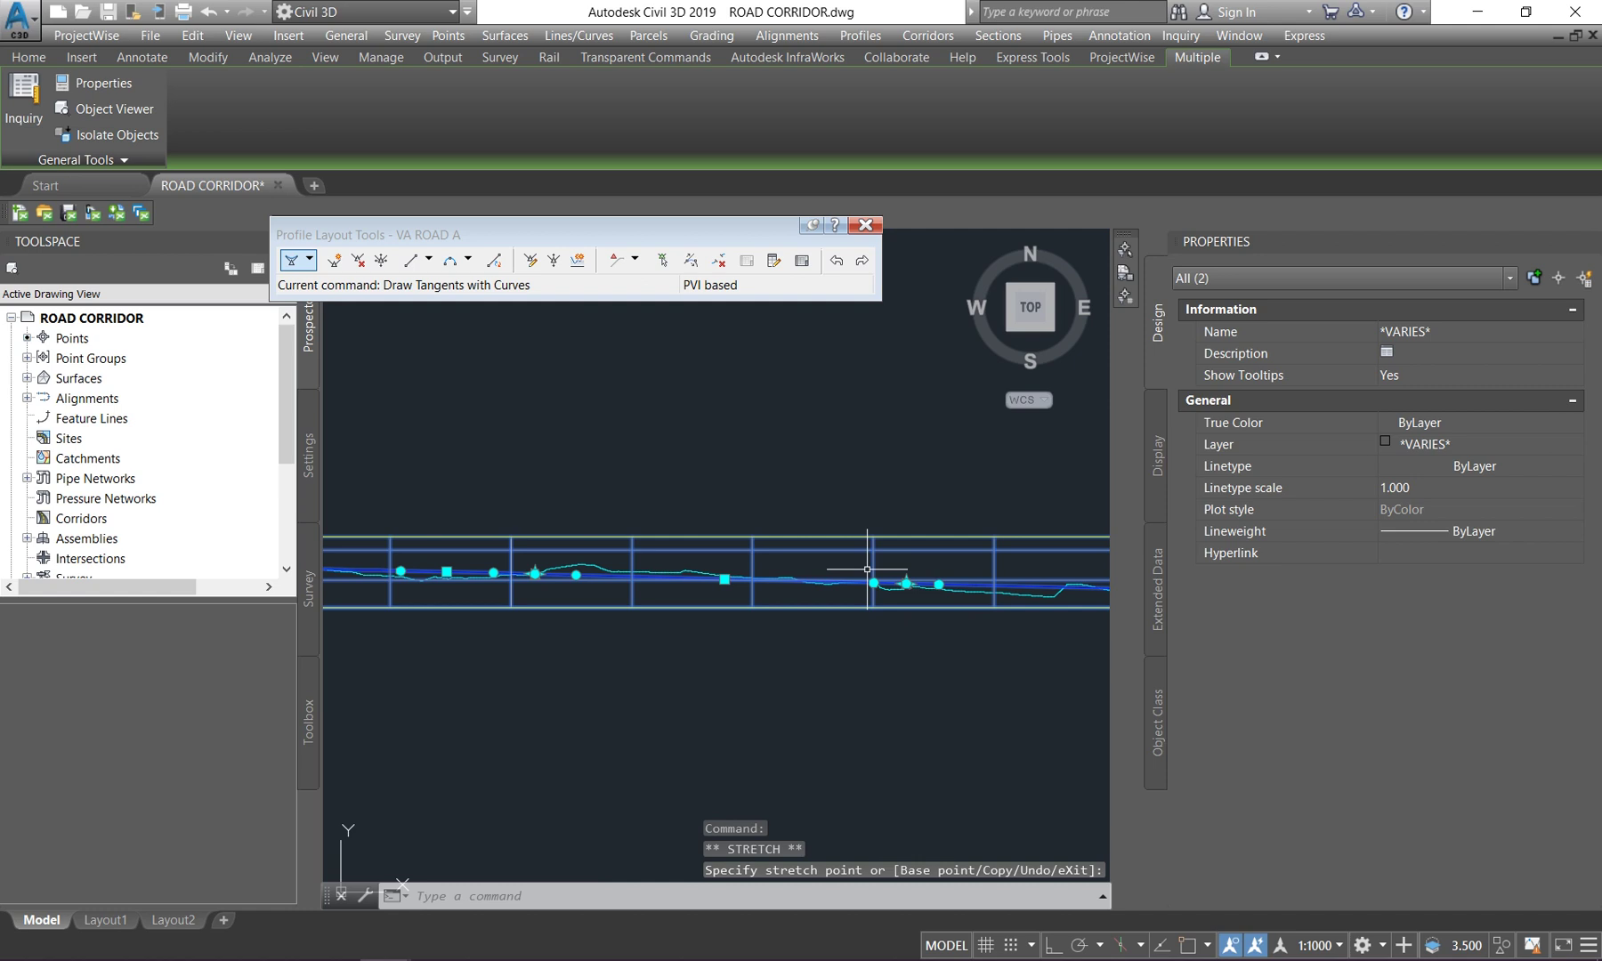
- Examine how the adjusted VA ROAD A design profile follows the ground profile along the profile view, leaving nothing selected
scroll(669, 564, "up", 2)
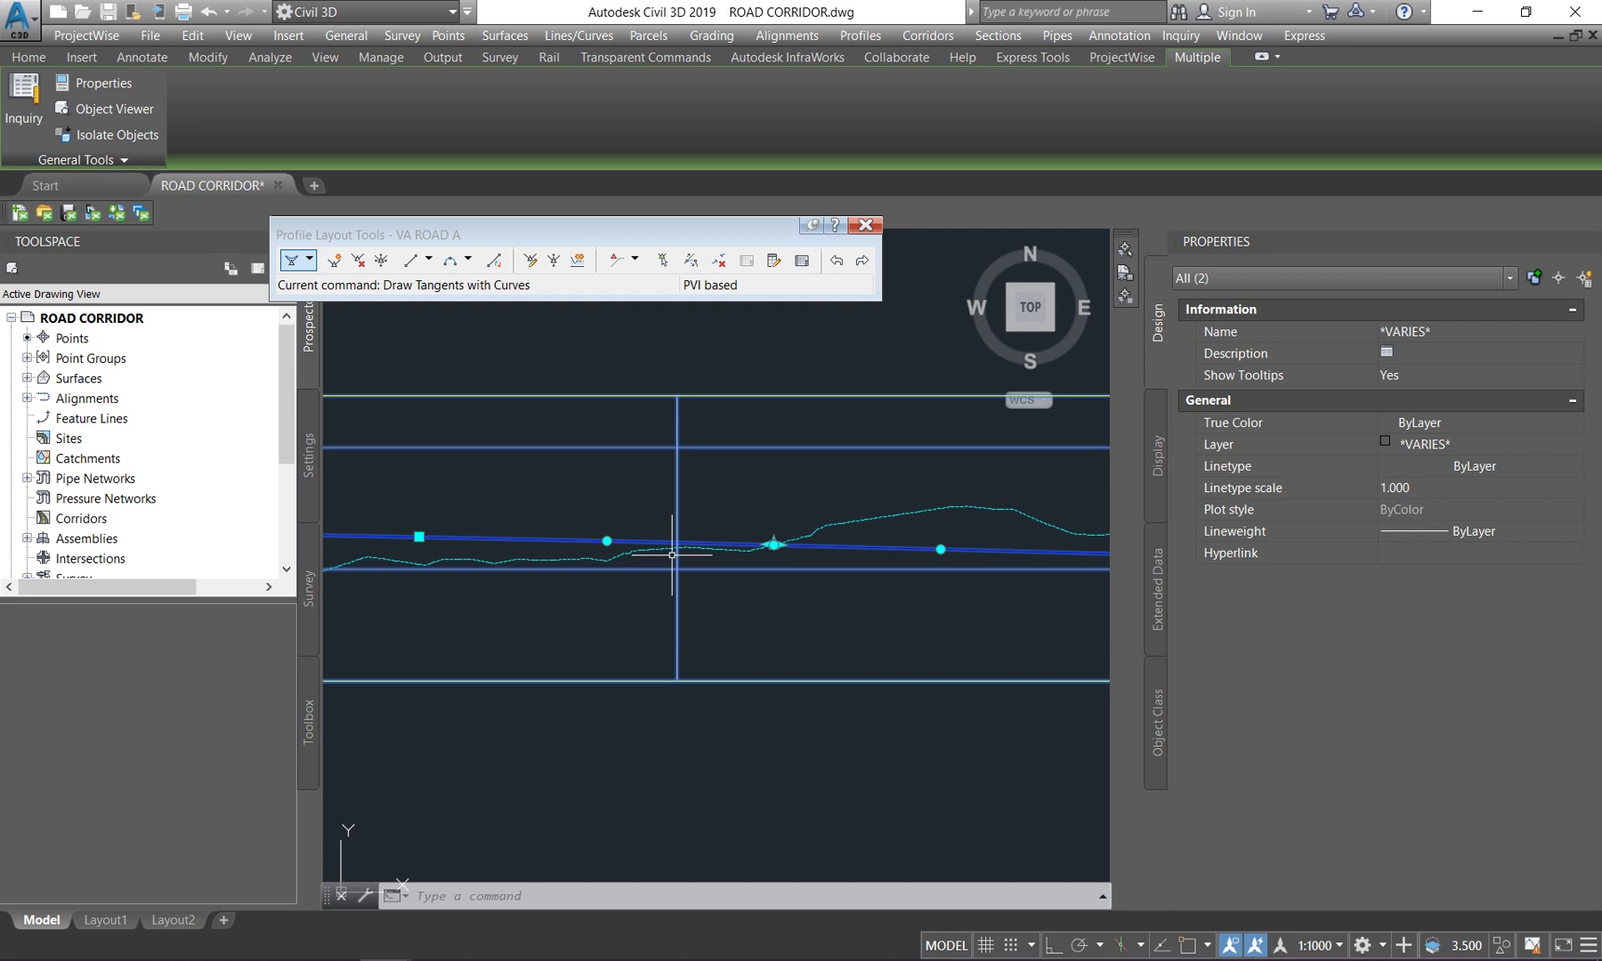
scroll(682, 552, "down", 5)
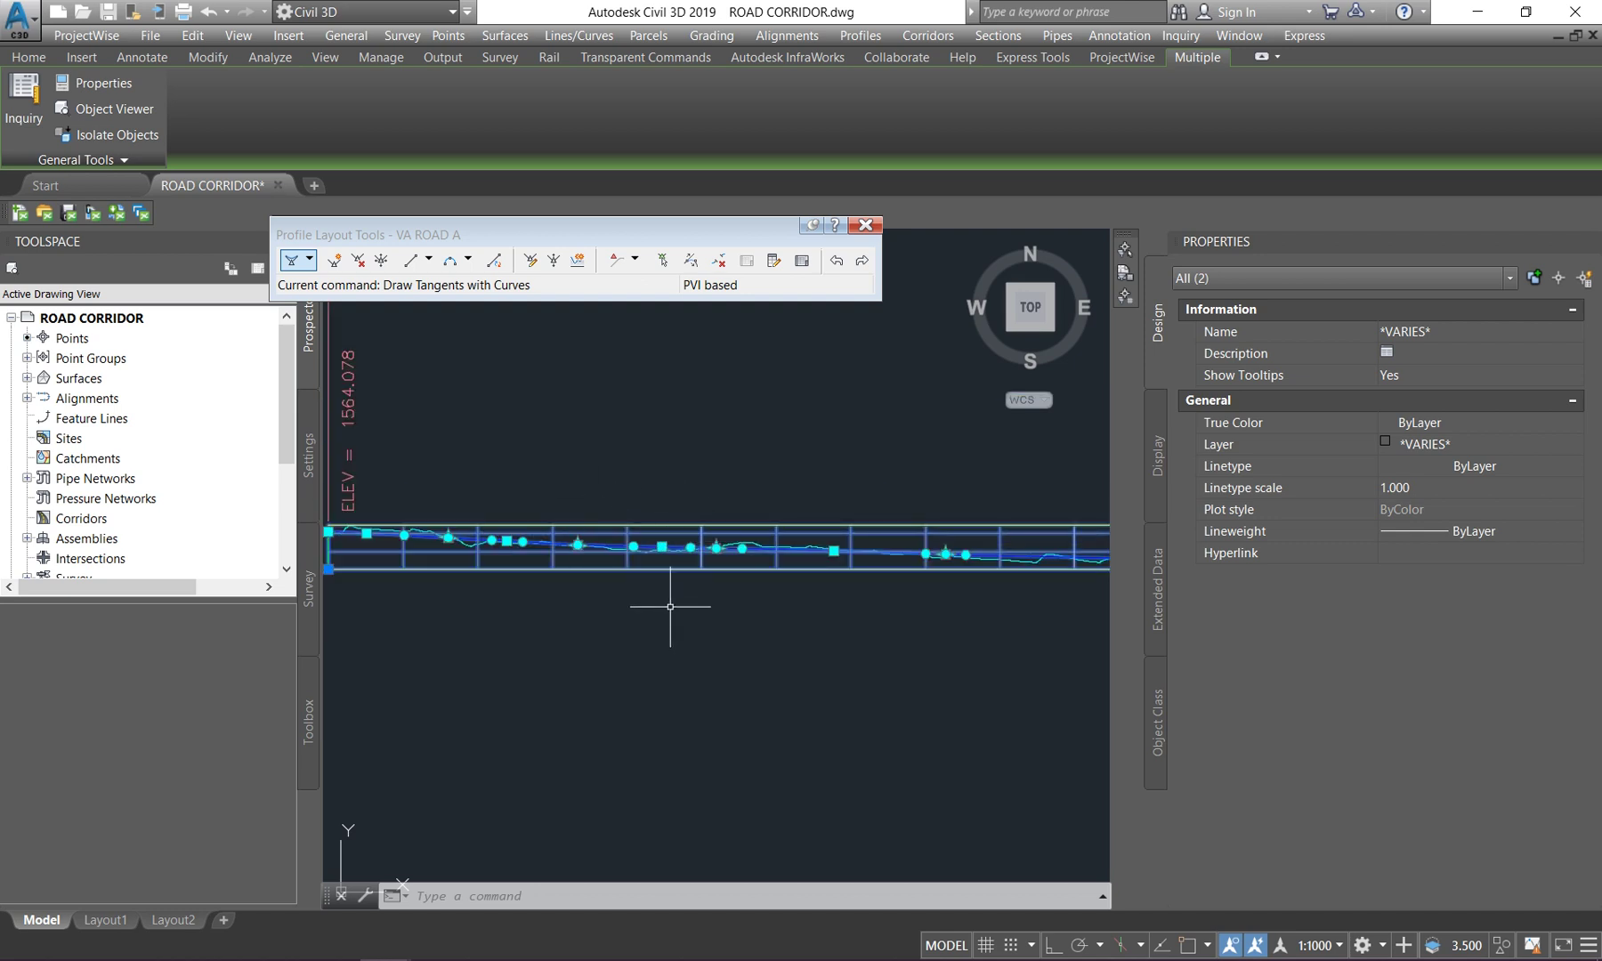
scroll(468, 551, "up", 6)
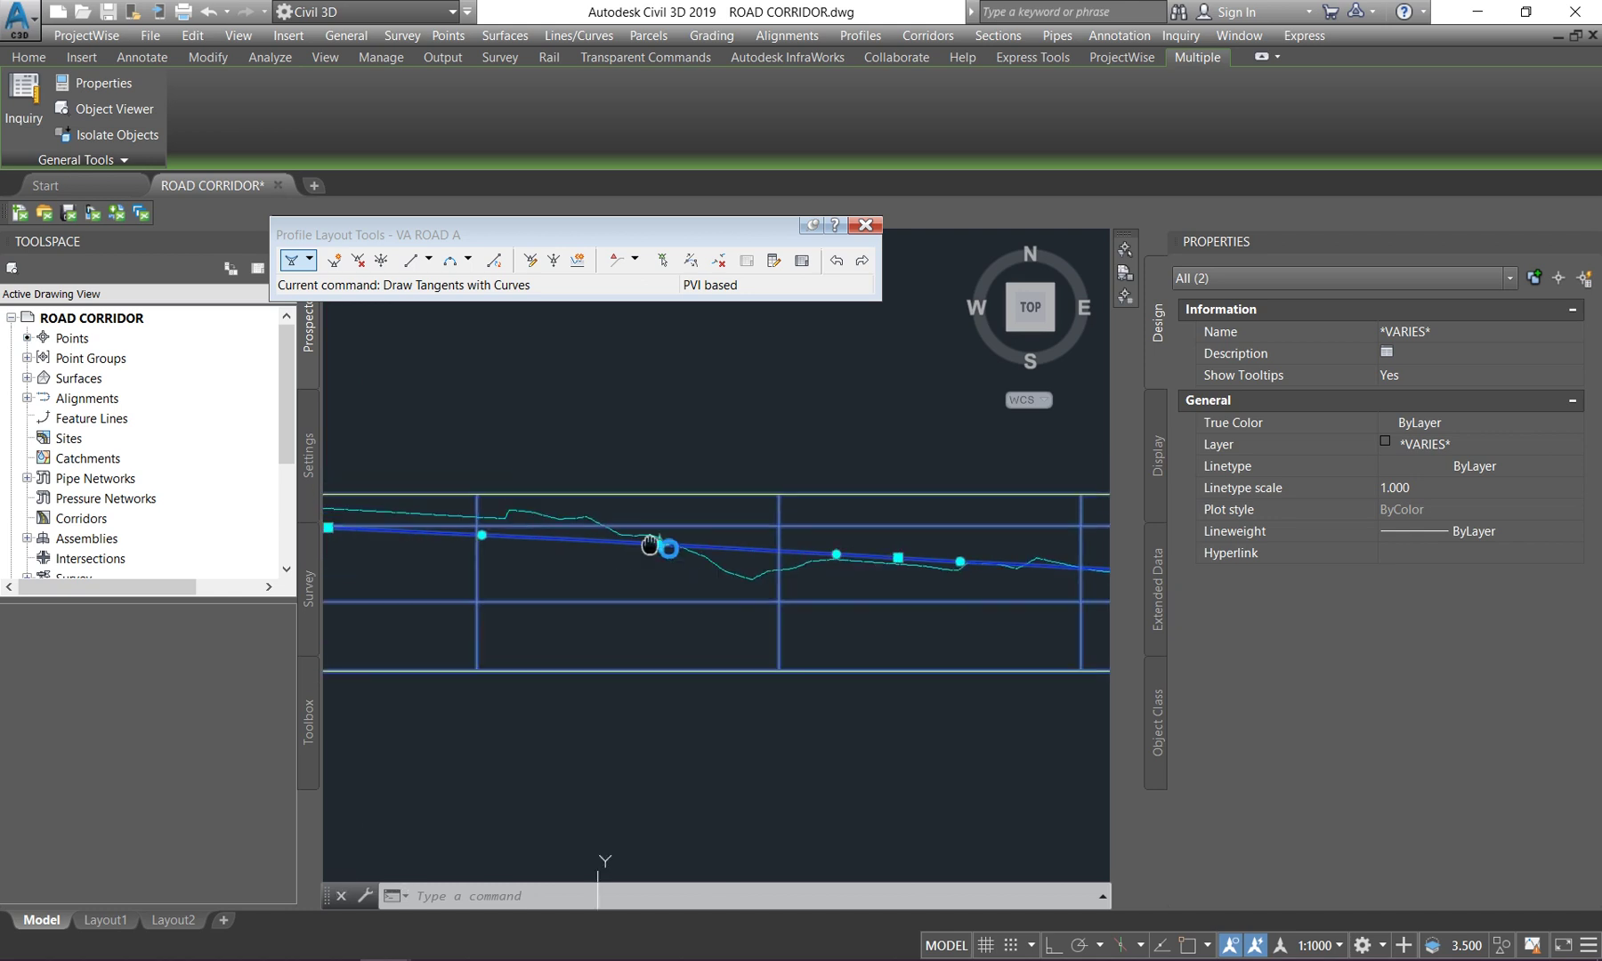
scroll(588, 547, "down", 2)
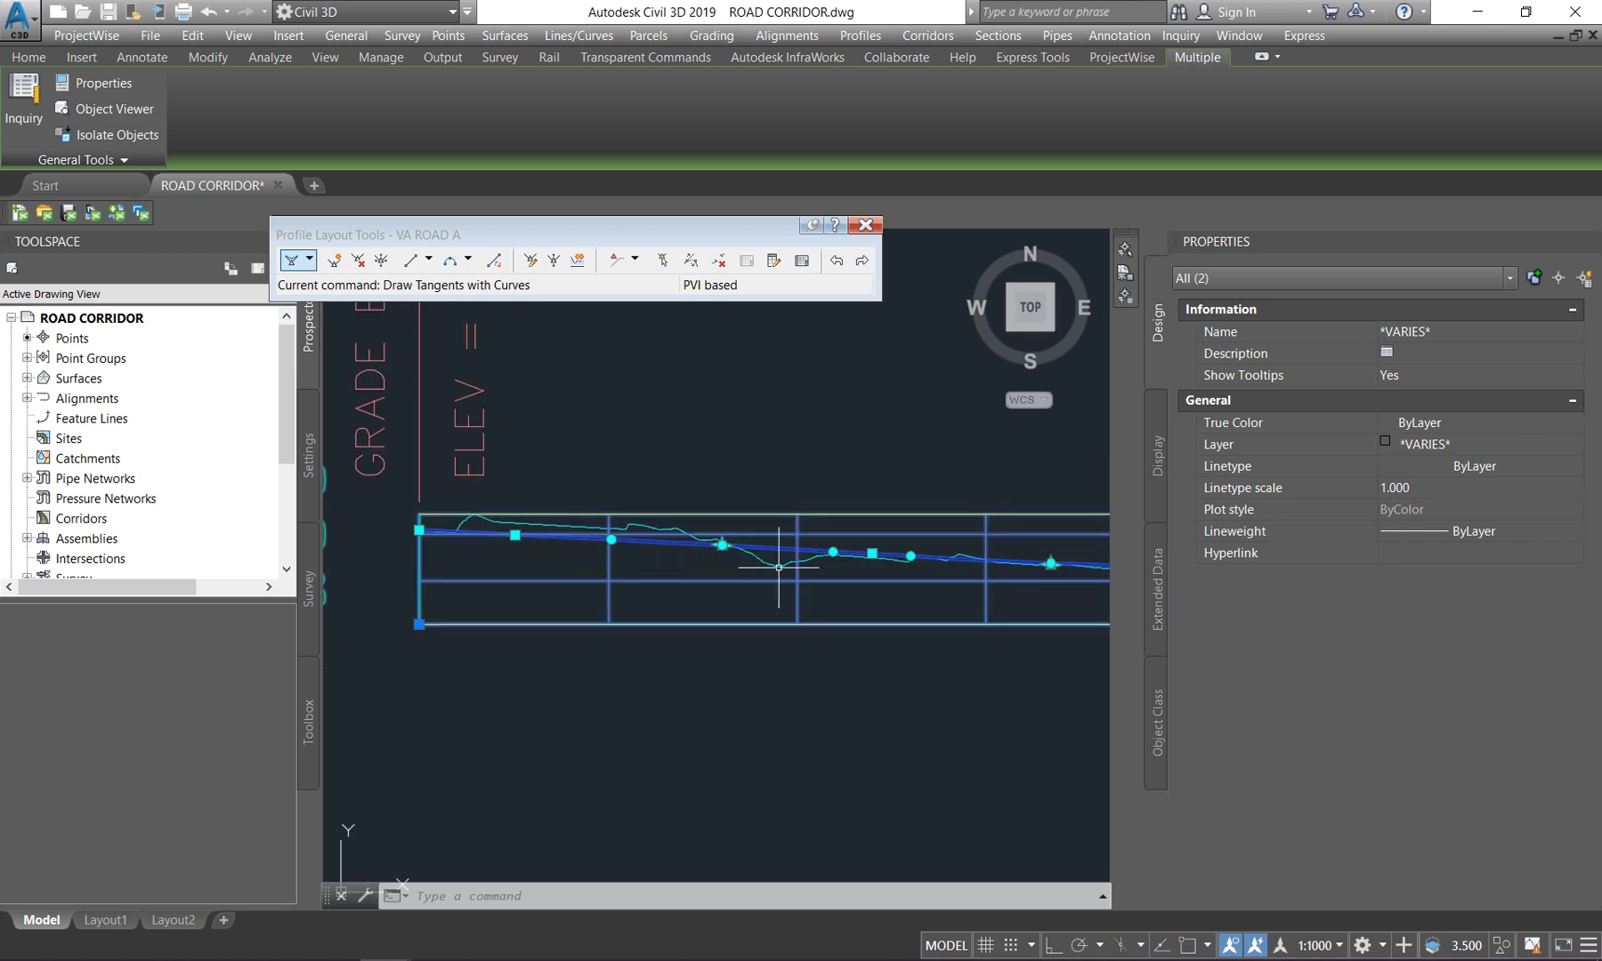
left_click(832, 552)
left_click(798, 556)
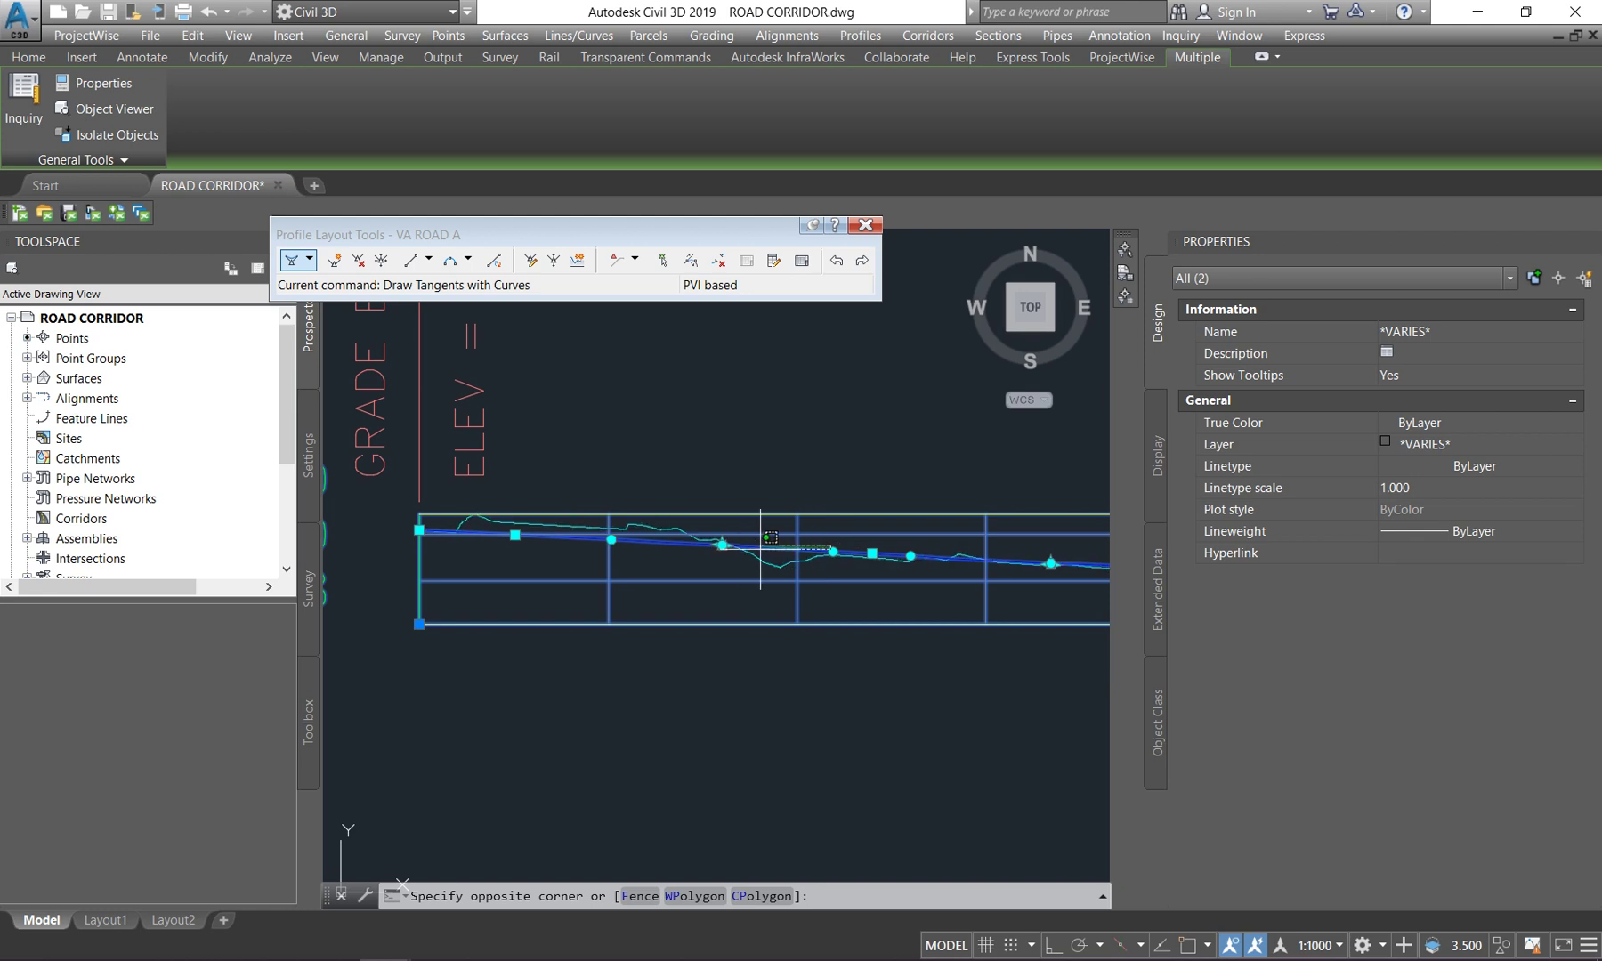
key("Escape")
key("Escape")
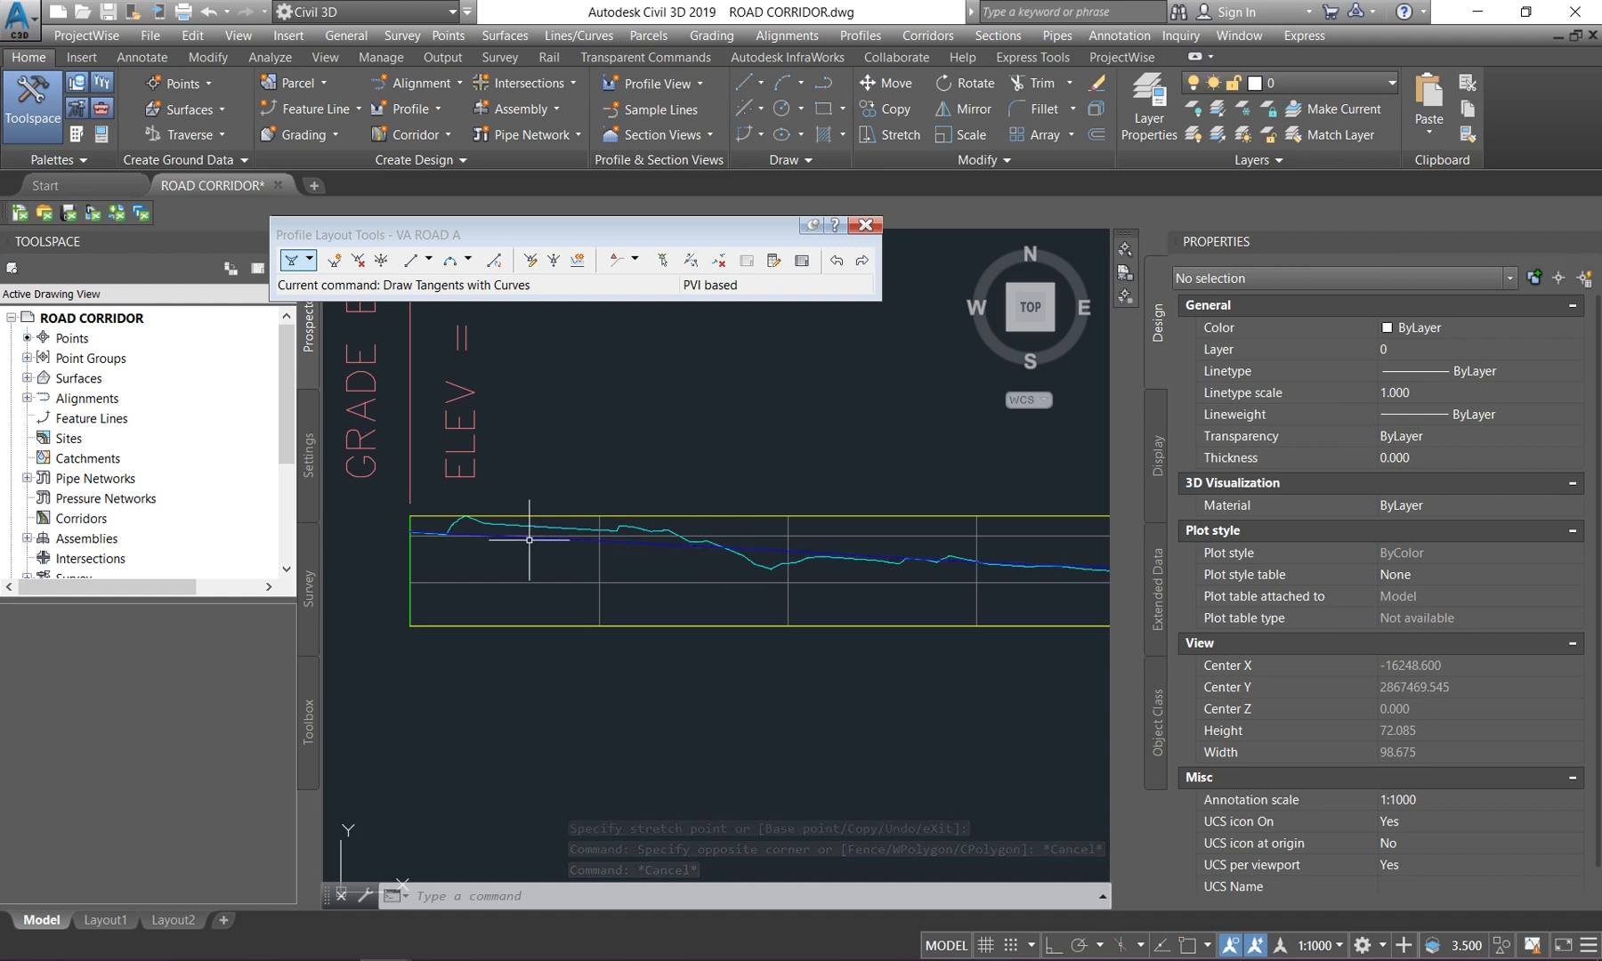
left_click(529, 538)
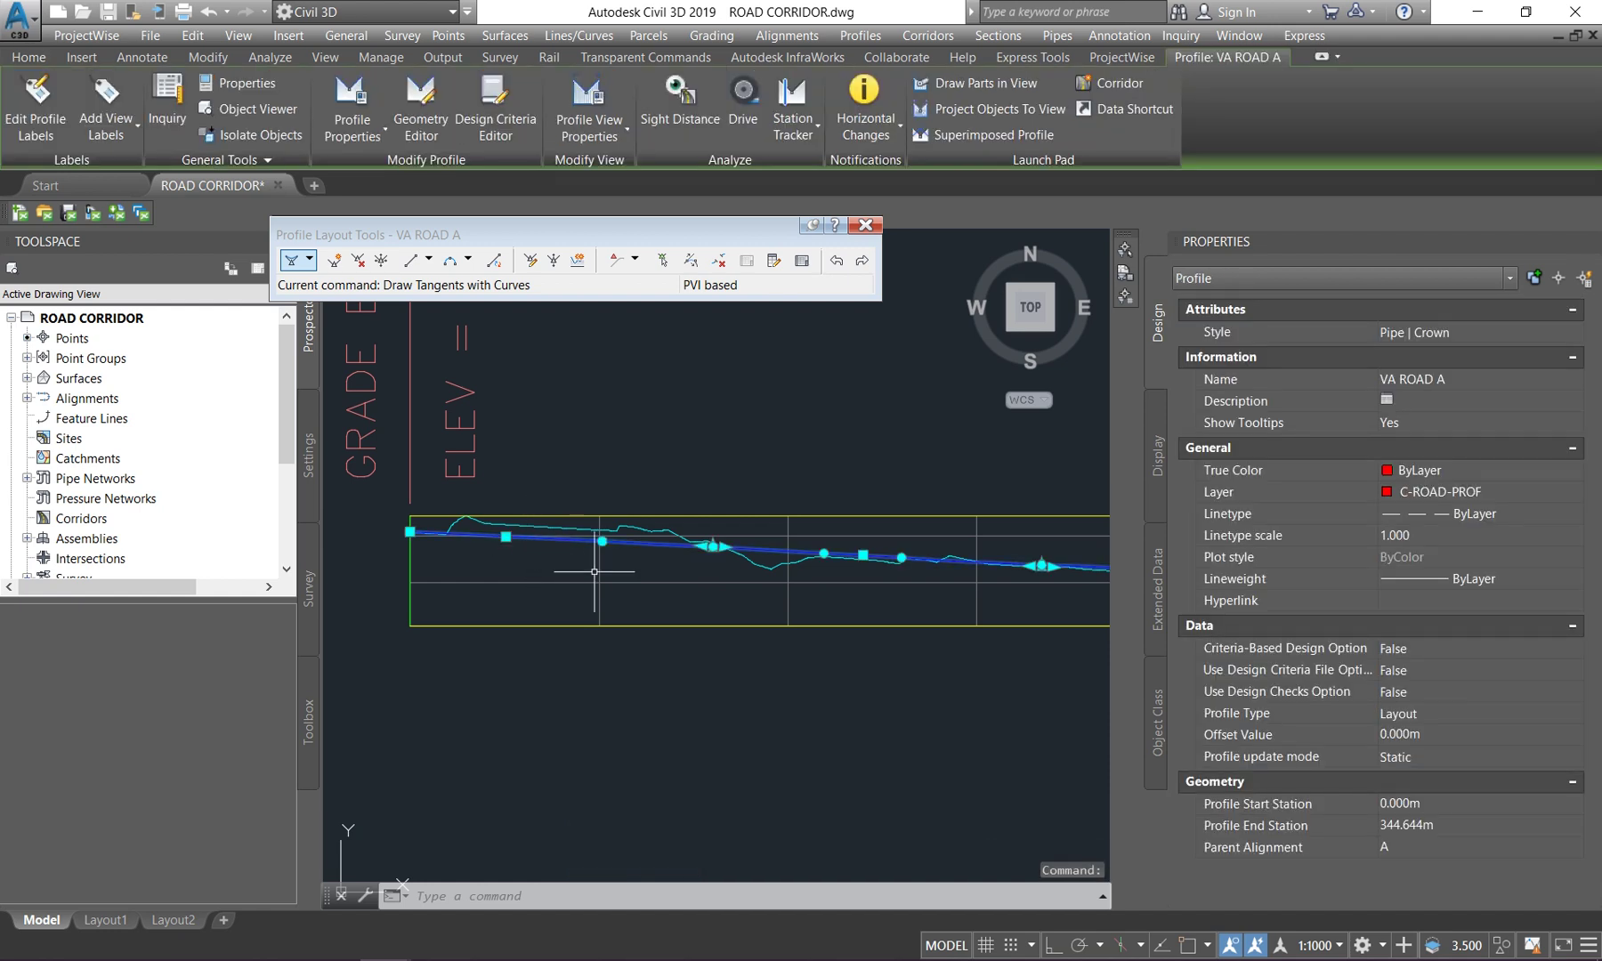
scroll(792, 561, "down", 3)
scroll(583, 669, "down", 2)
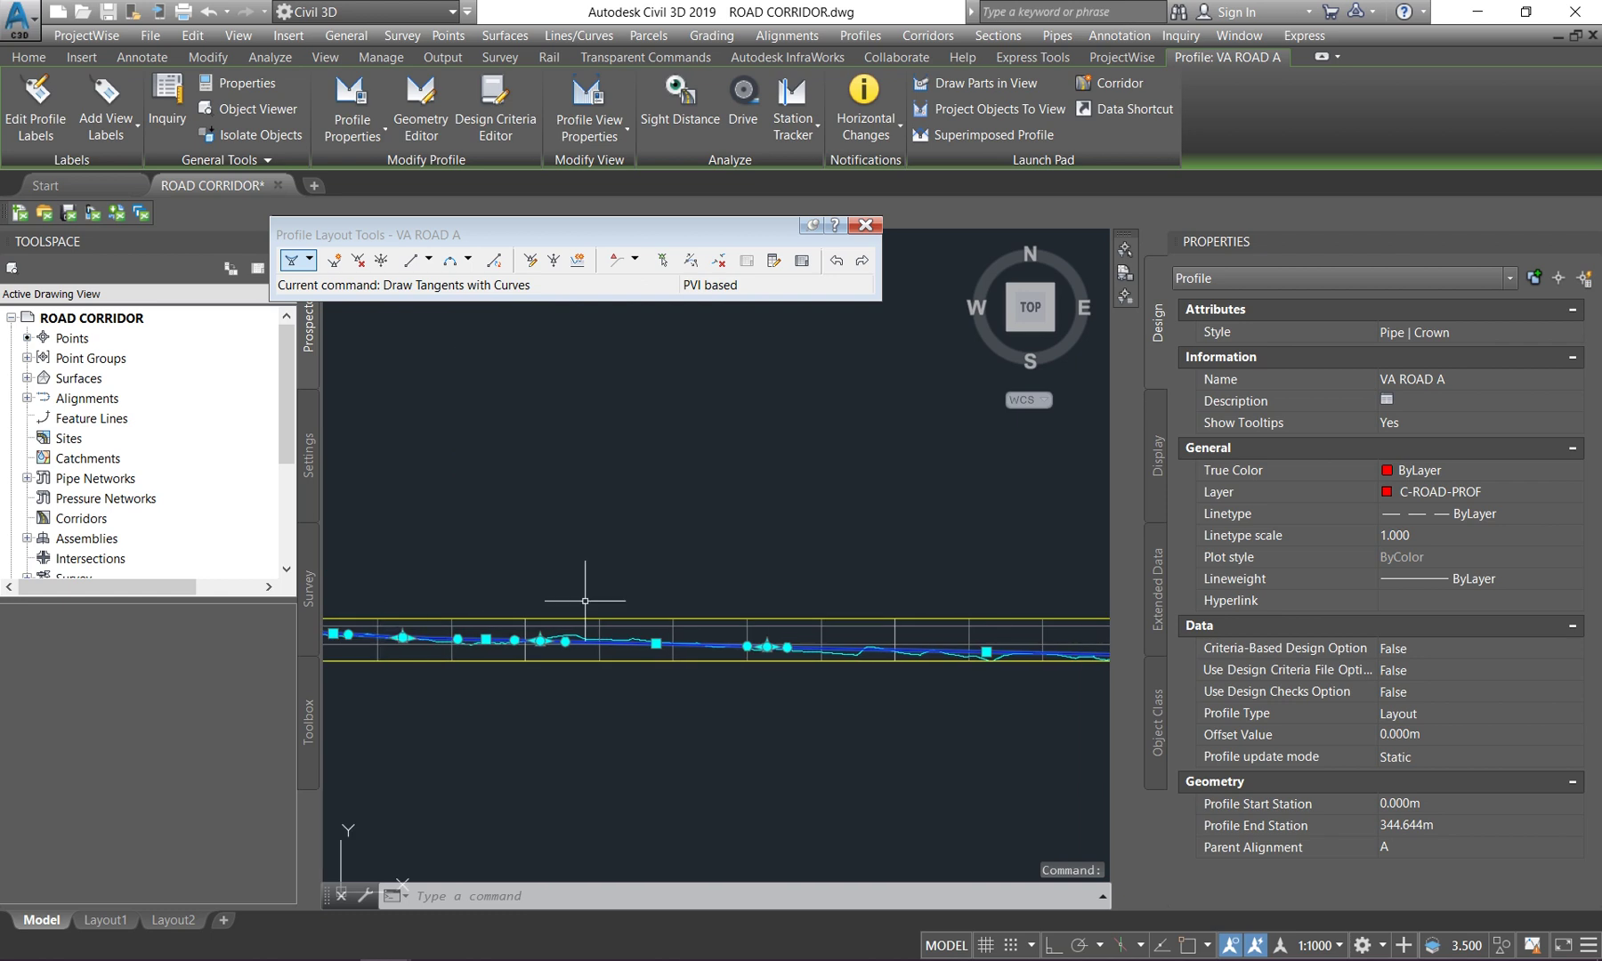
scroll(726, 668, "down", 1)
scroll(570, 606, "up", 3)
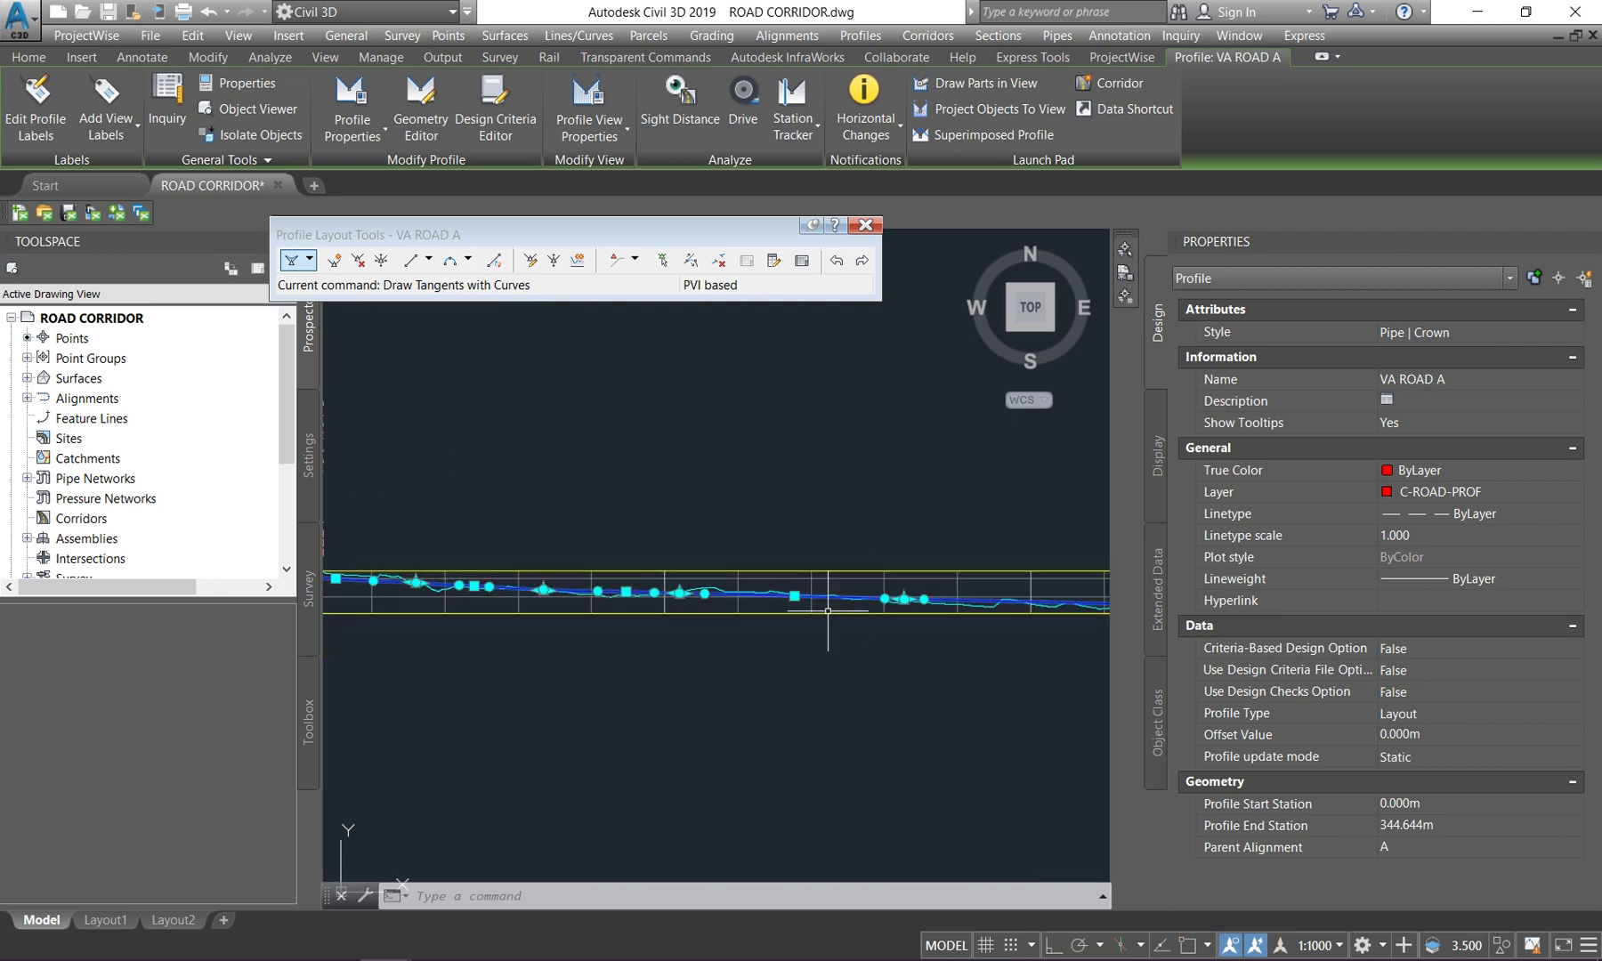
key("Escape")
middle_click_drag(645, 595, 649, 551)
scroll(776, 556, "up", 3)
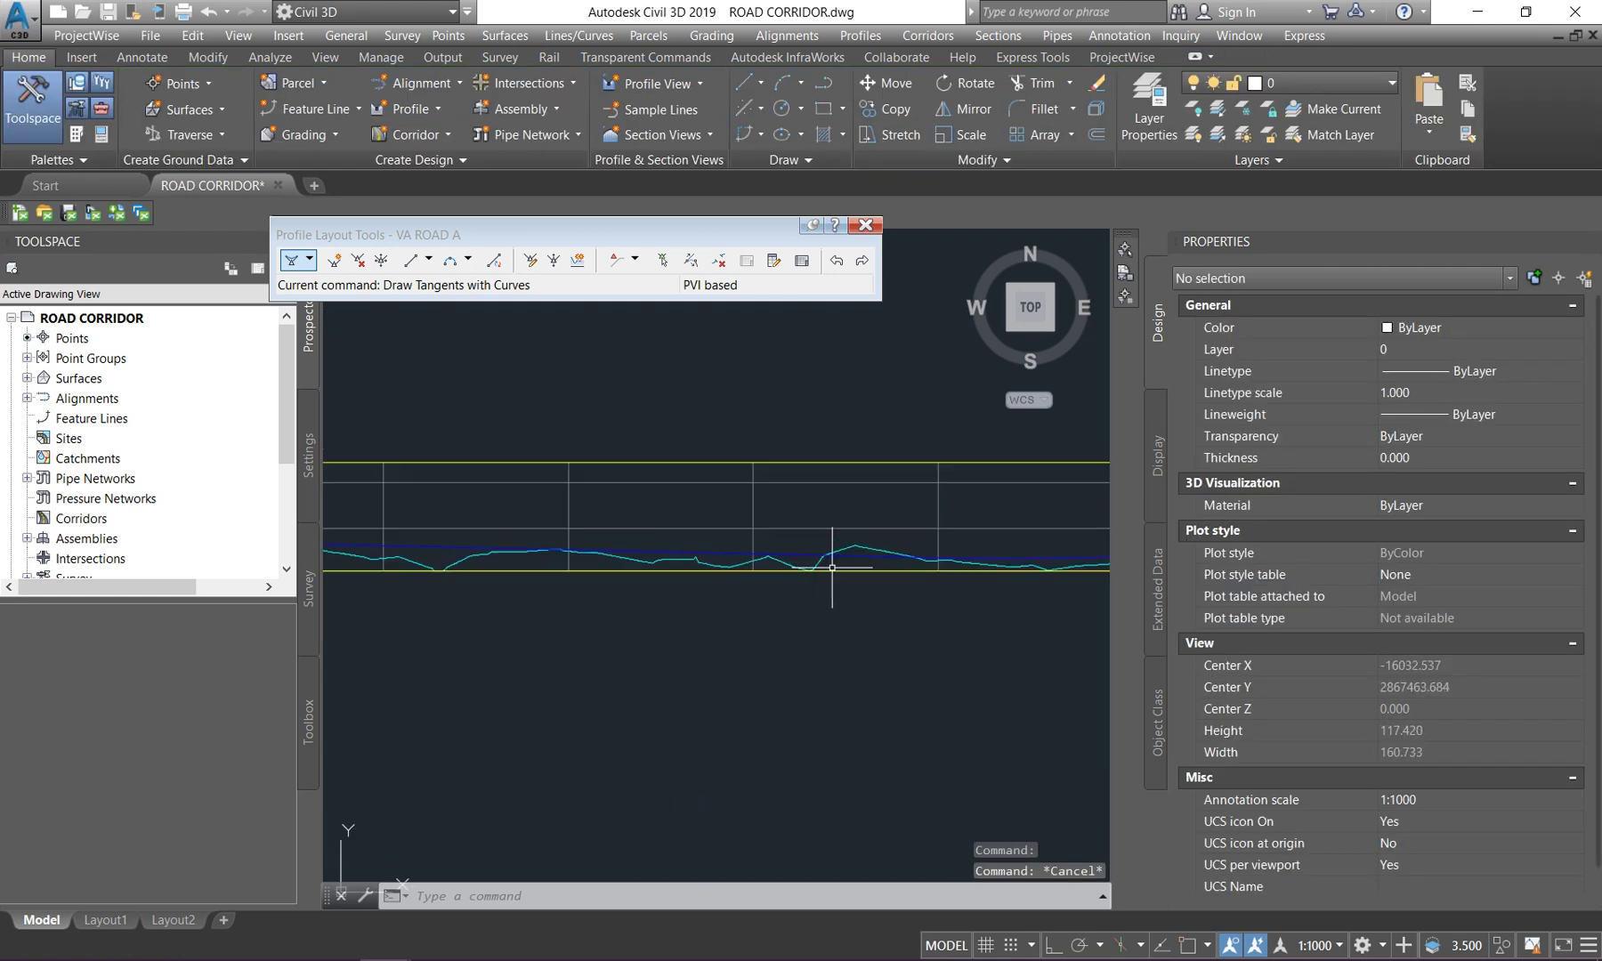
- Examine how the VA ROAD A design profile follows the ground line, plus the alignment in plan and the road assembly
left_click(777, 554)
scroll(783, 561, "down", 3)
scroll(746, 567, "up", 4)
scroll(771, 567, "up", 2)
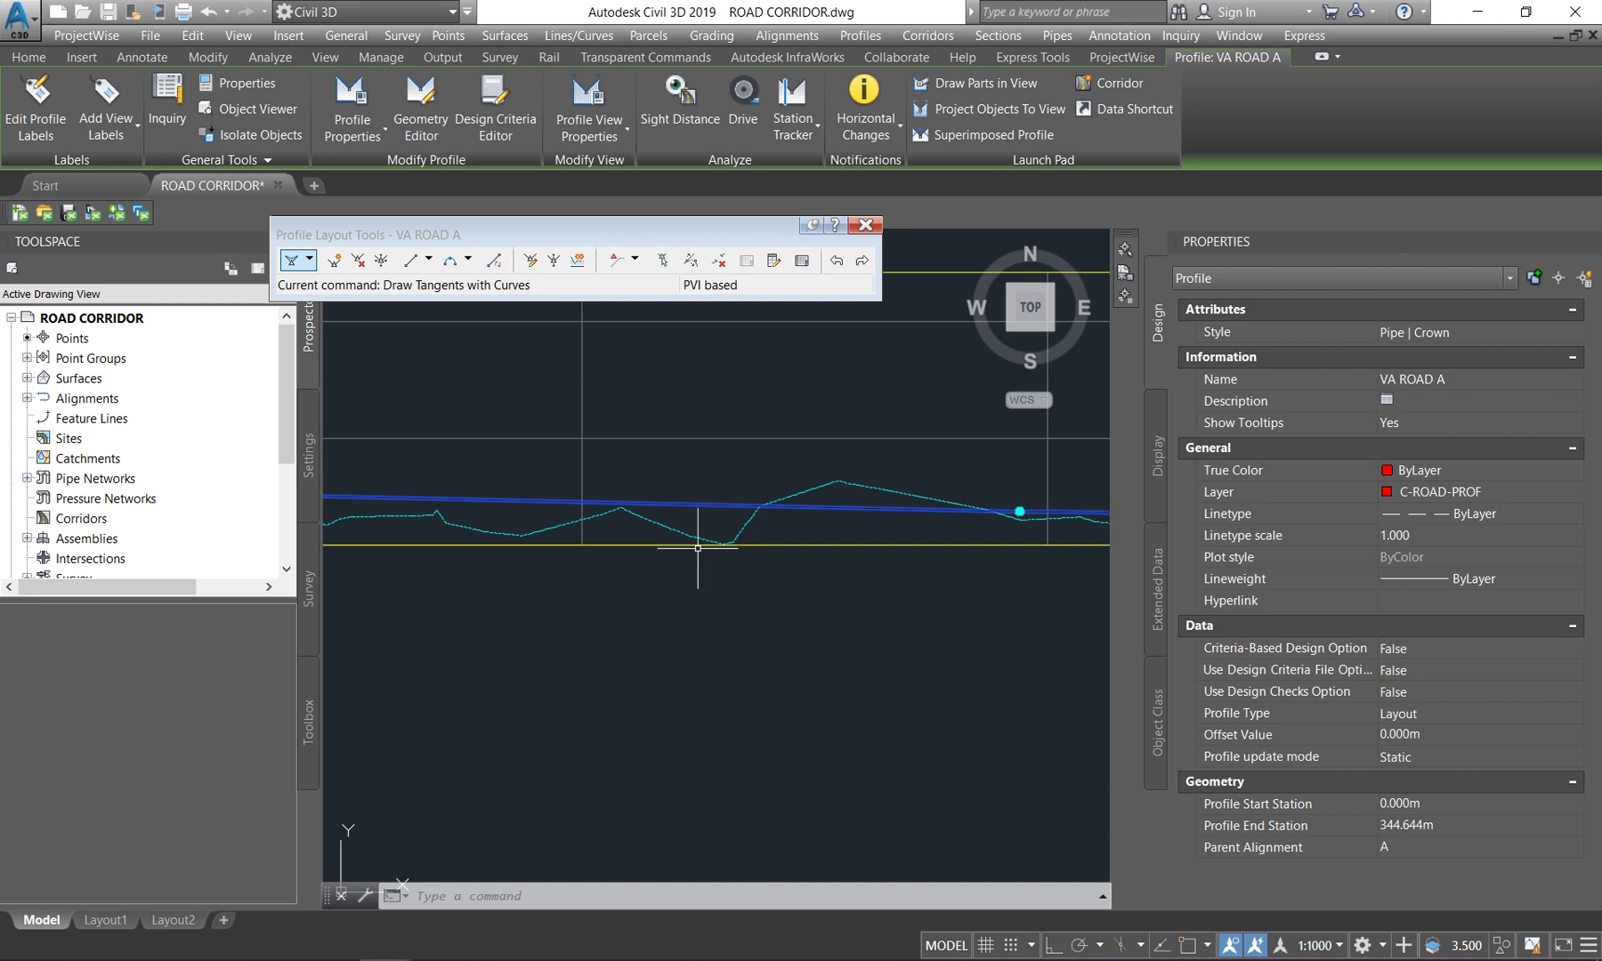
key("Escape")
scroll(730, 516, "down", 3)
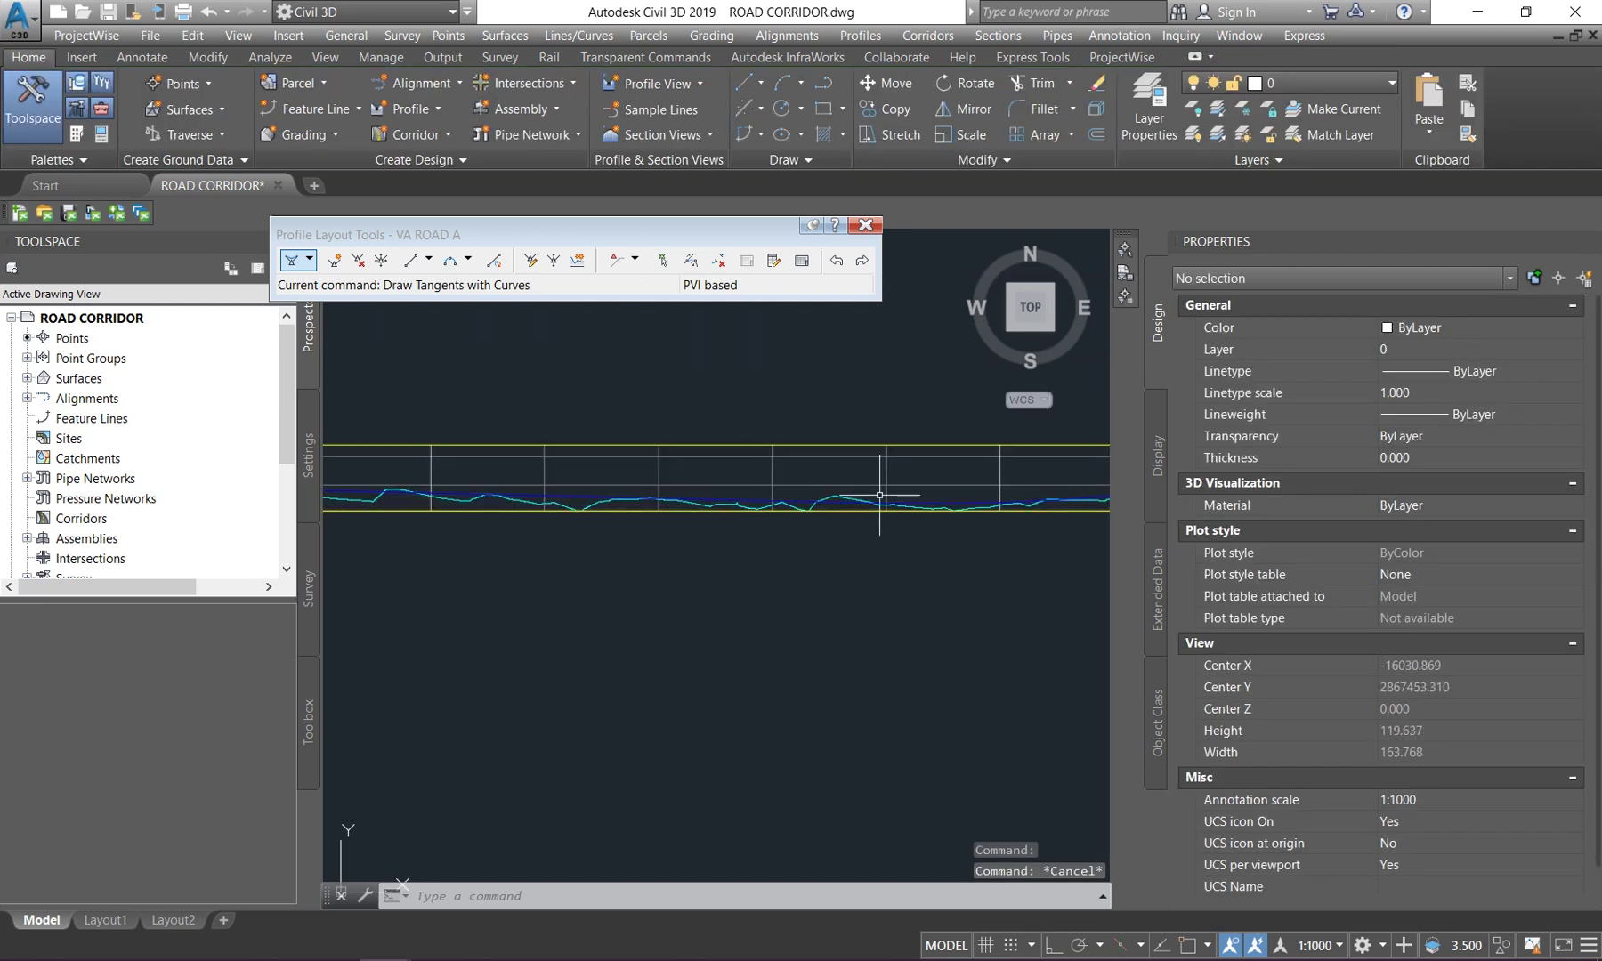
scroll(881, 498, "down", 5)
scroll(640, 427, "up", 3)
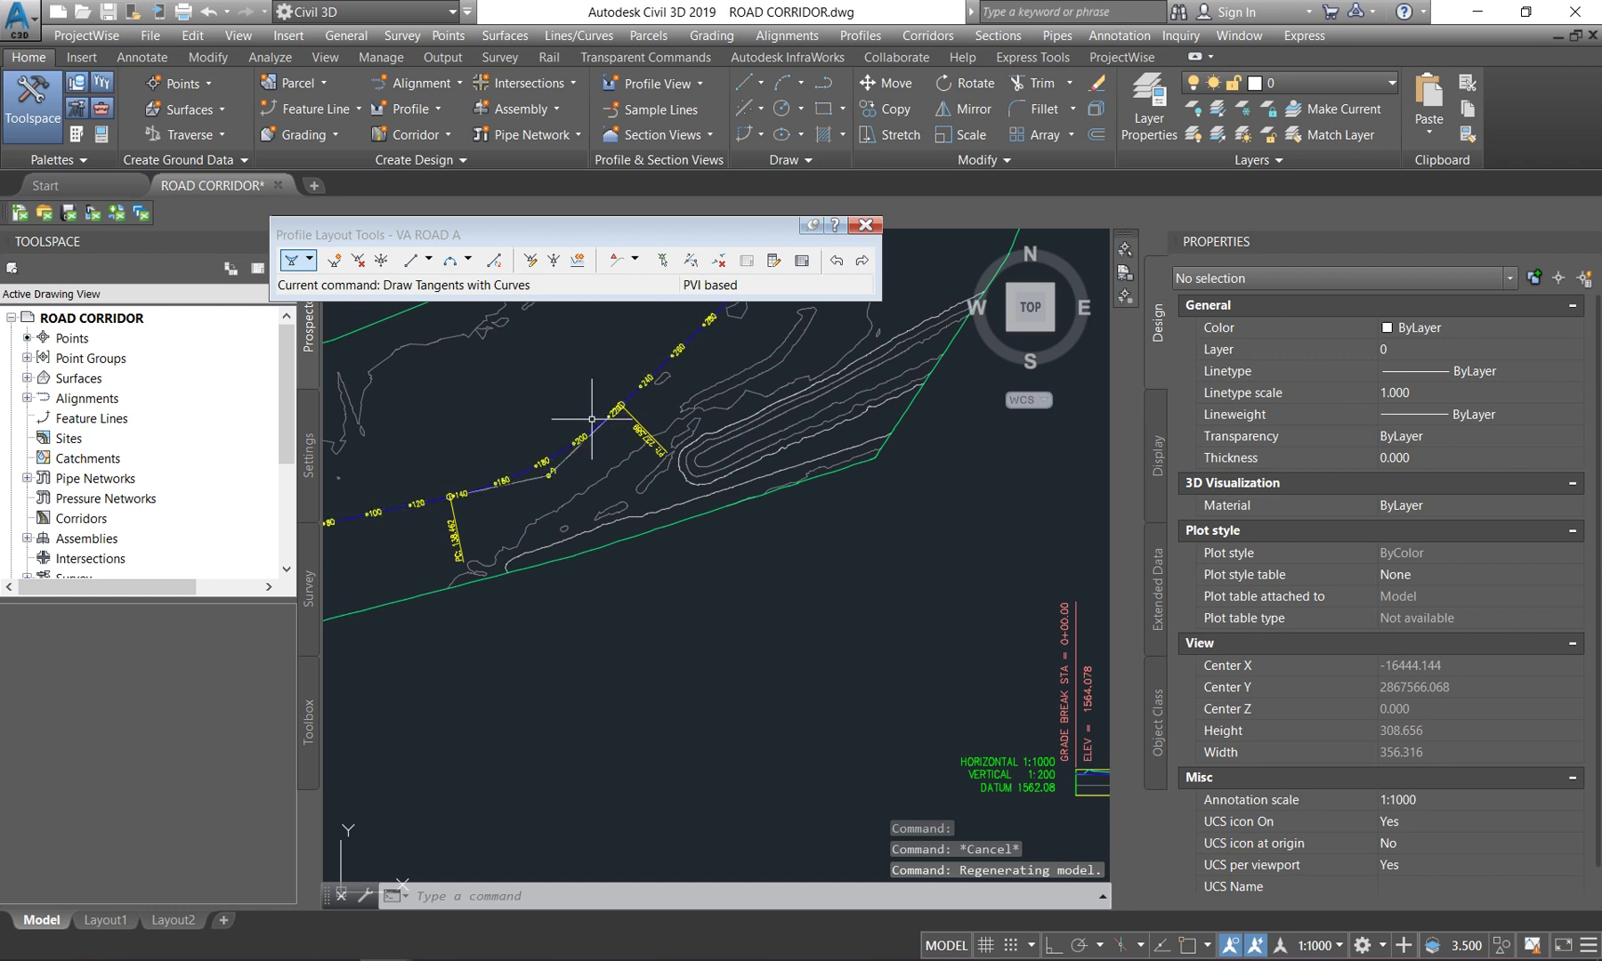
scroll(592, 419, "down", 3)
scroll(679, 501, "up", 4)
scroll(403, 583, "up", 4)
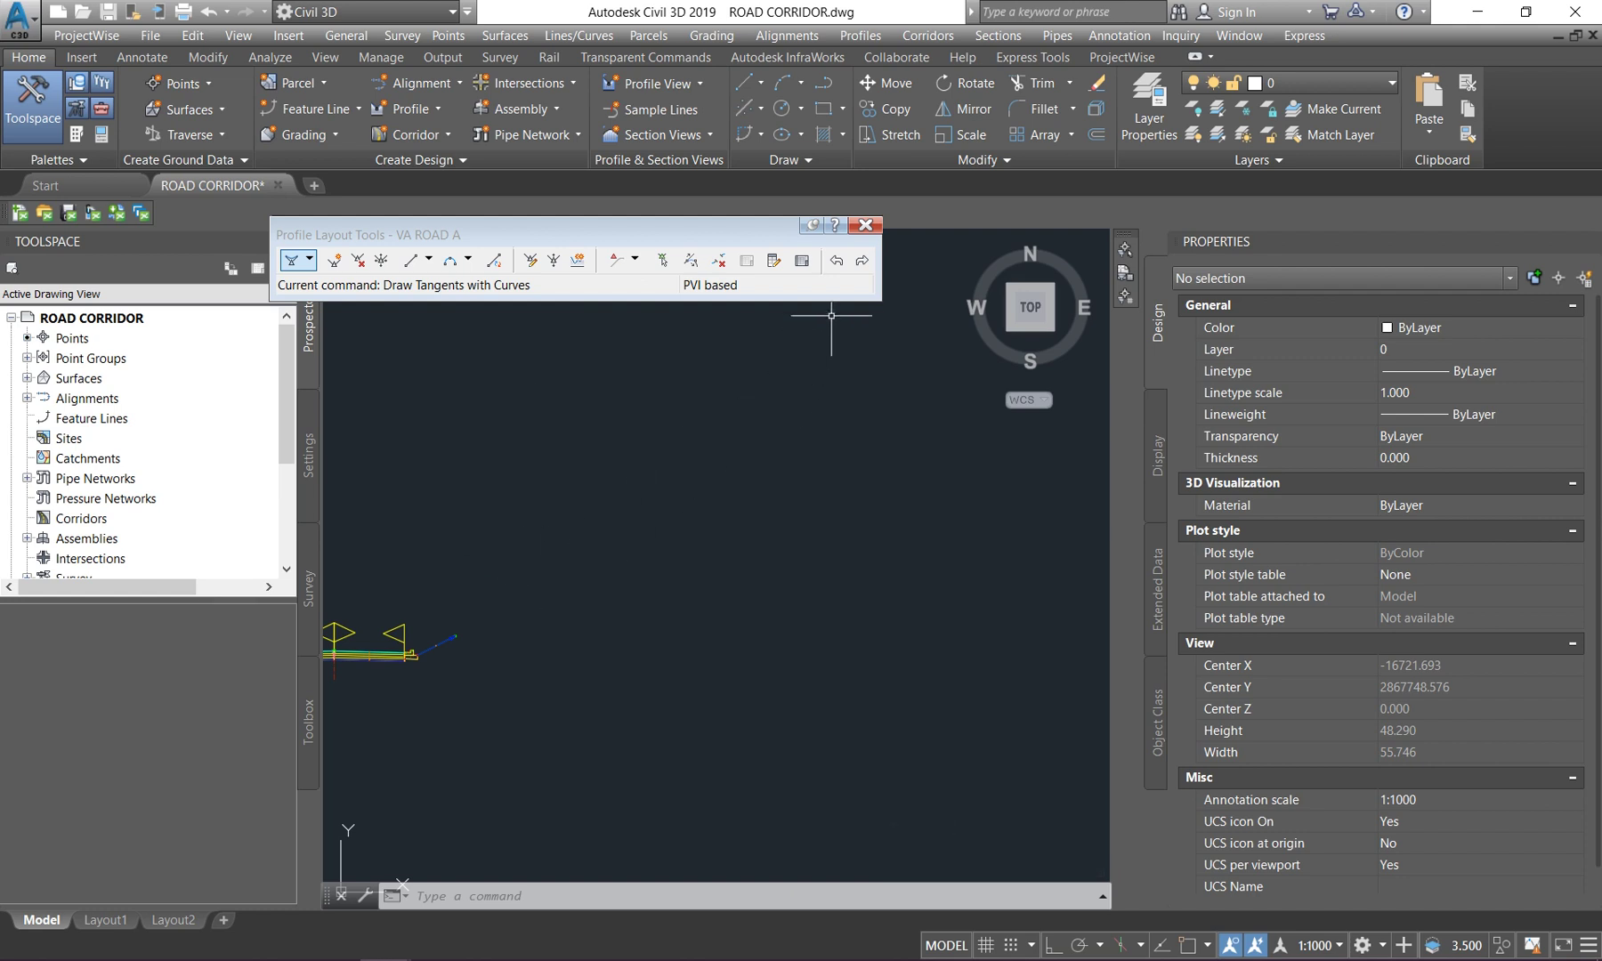
- Close the profile layout tools and define a new corridor named CD ROAD A on alignment A with profile VA ROAD A
left_click(864, 225)
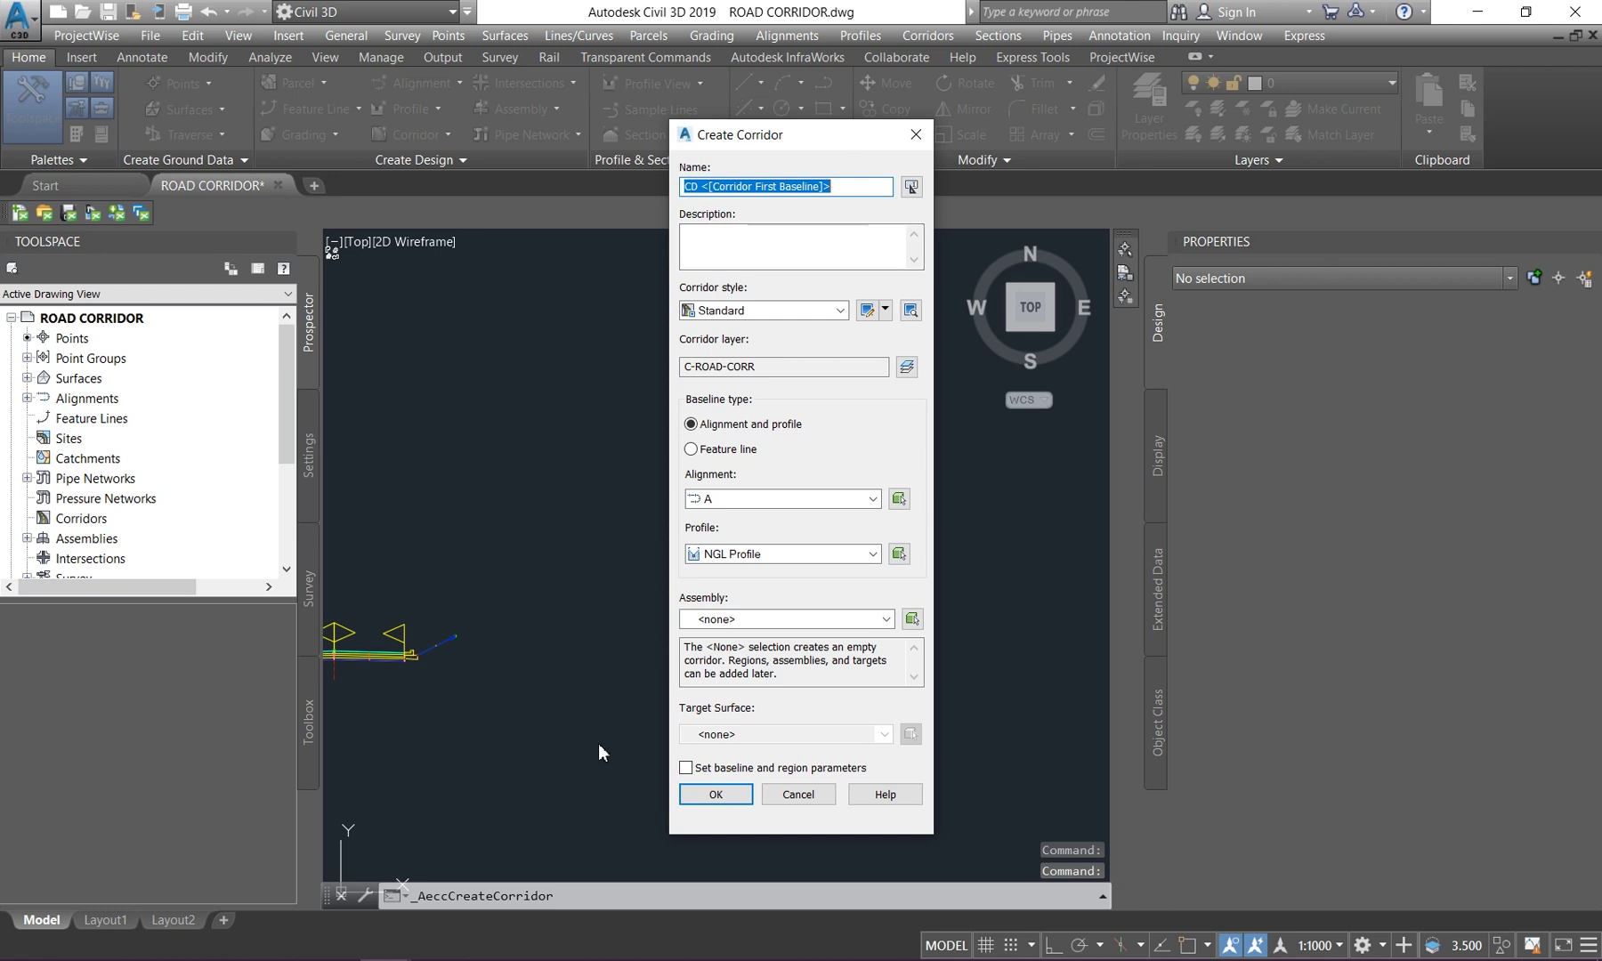
left_click(839, 185)
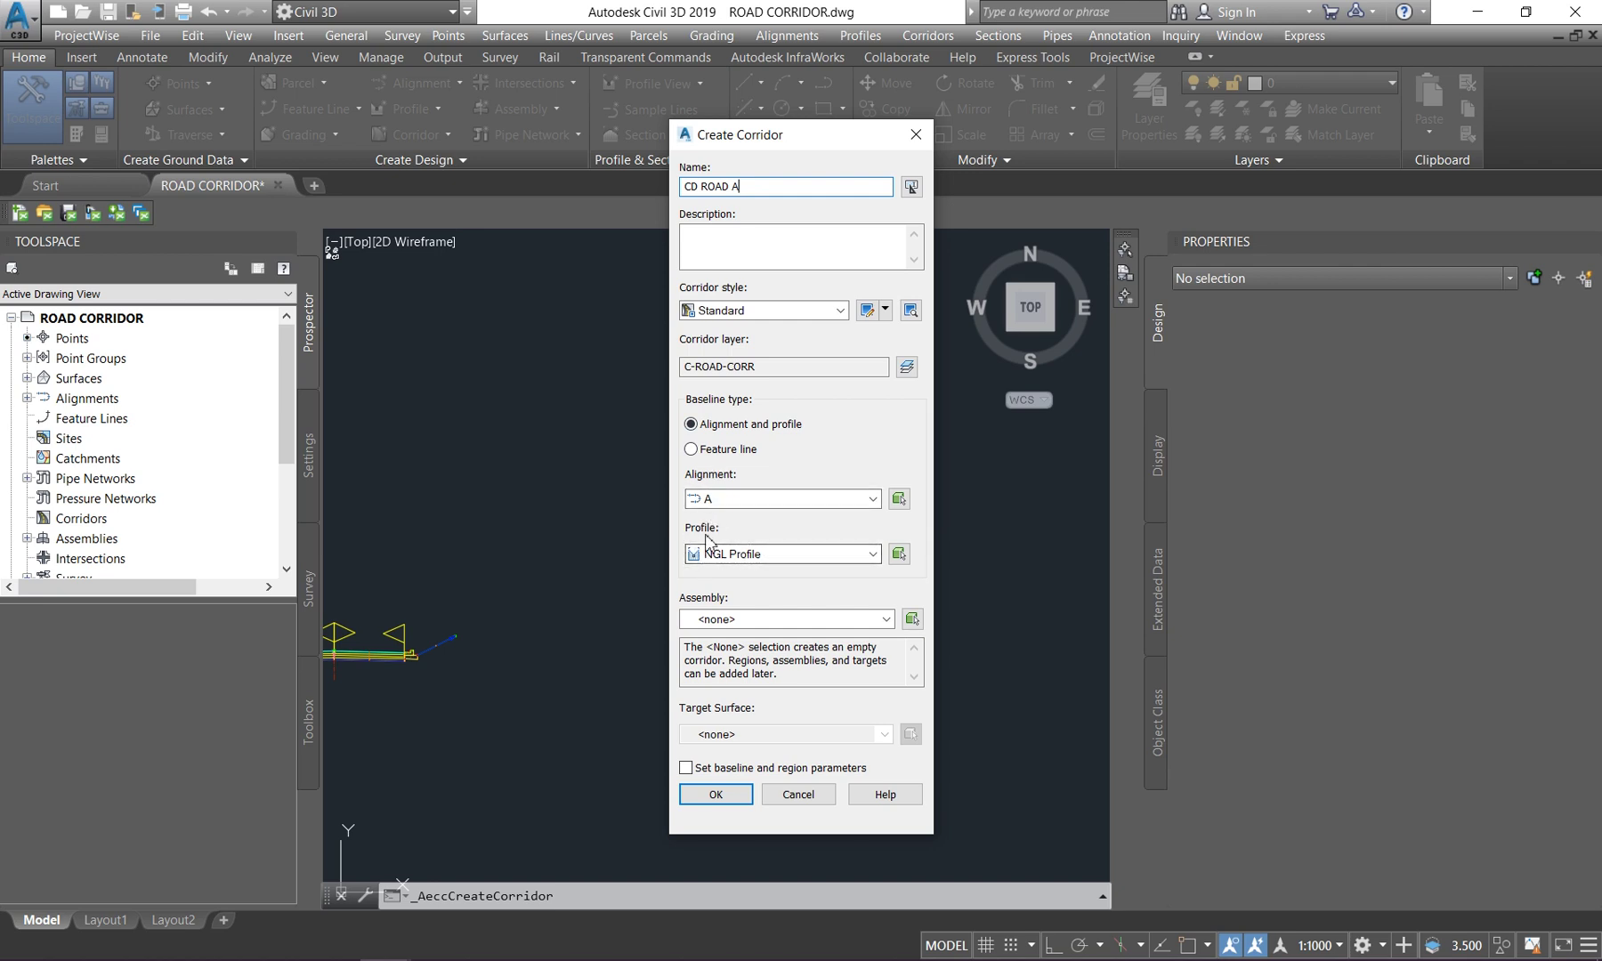
left_click(747, 555)
left_click(758, 589)
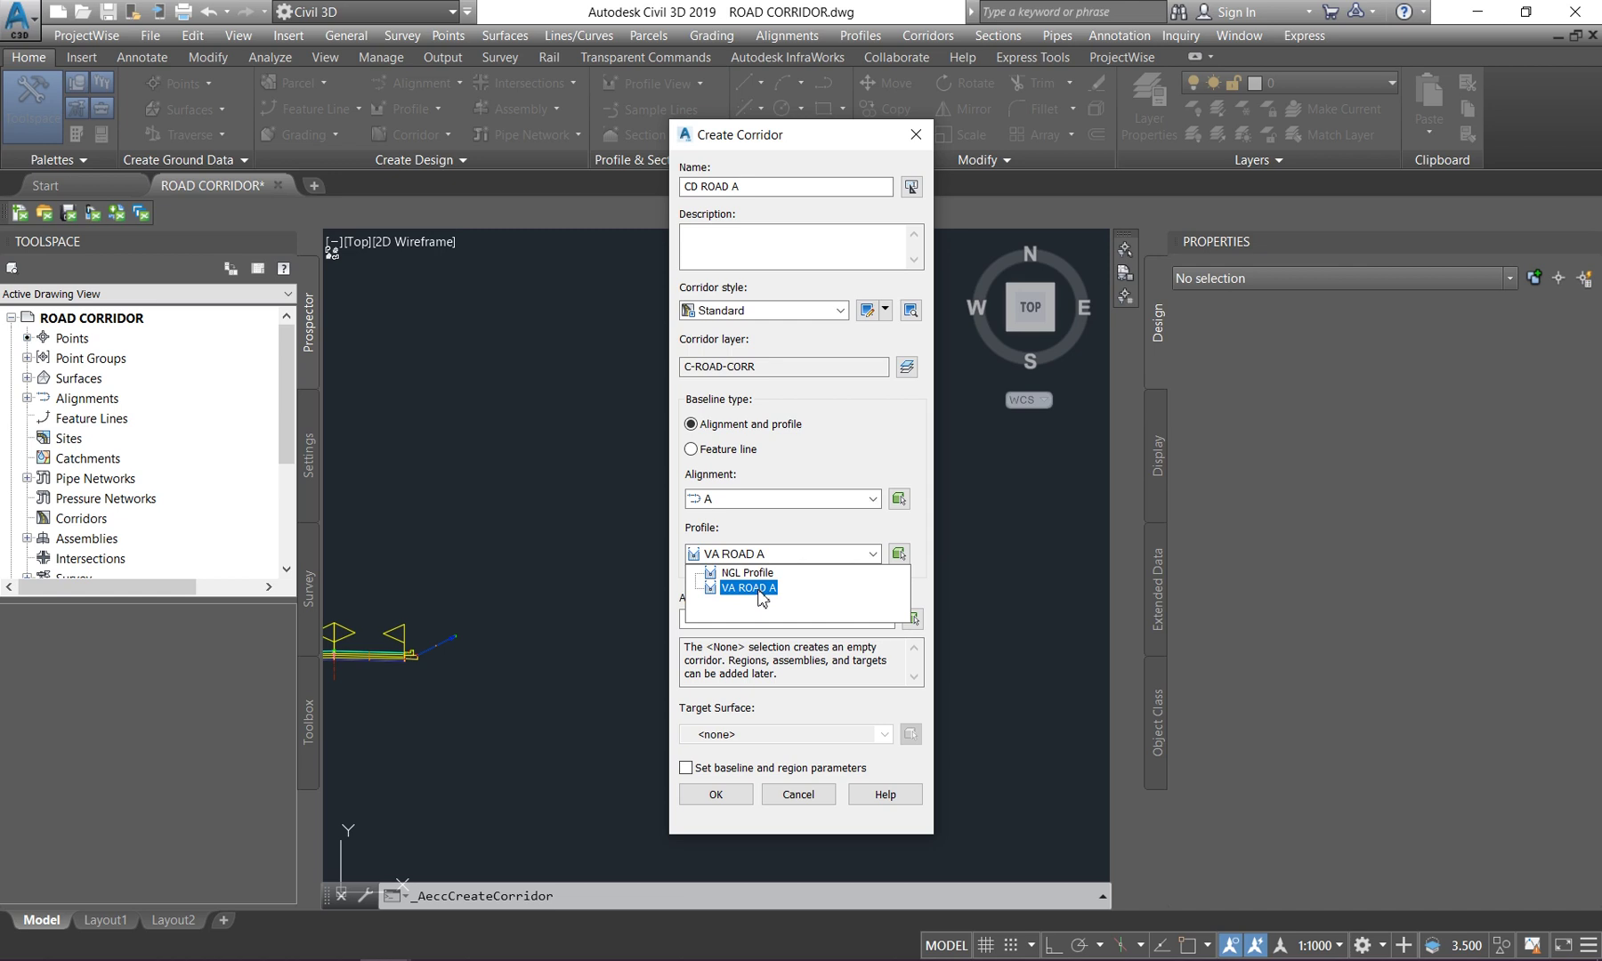
left_click(754, 590)
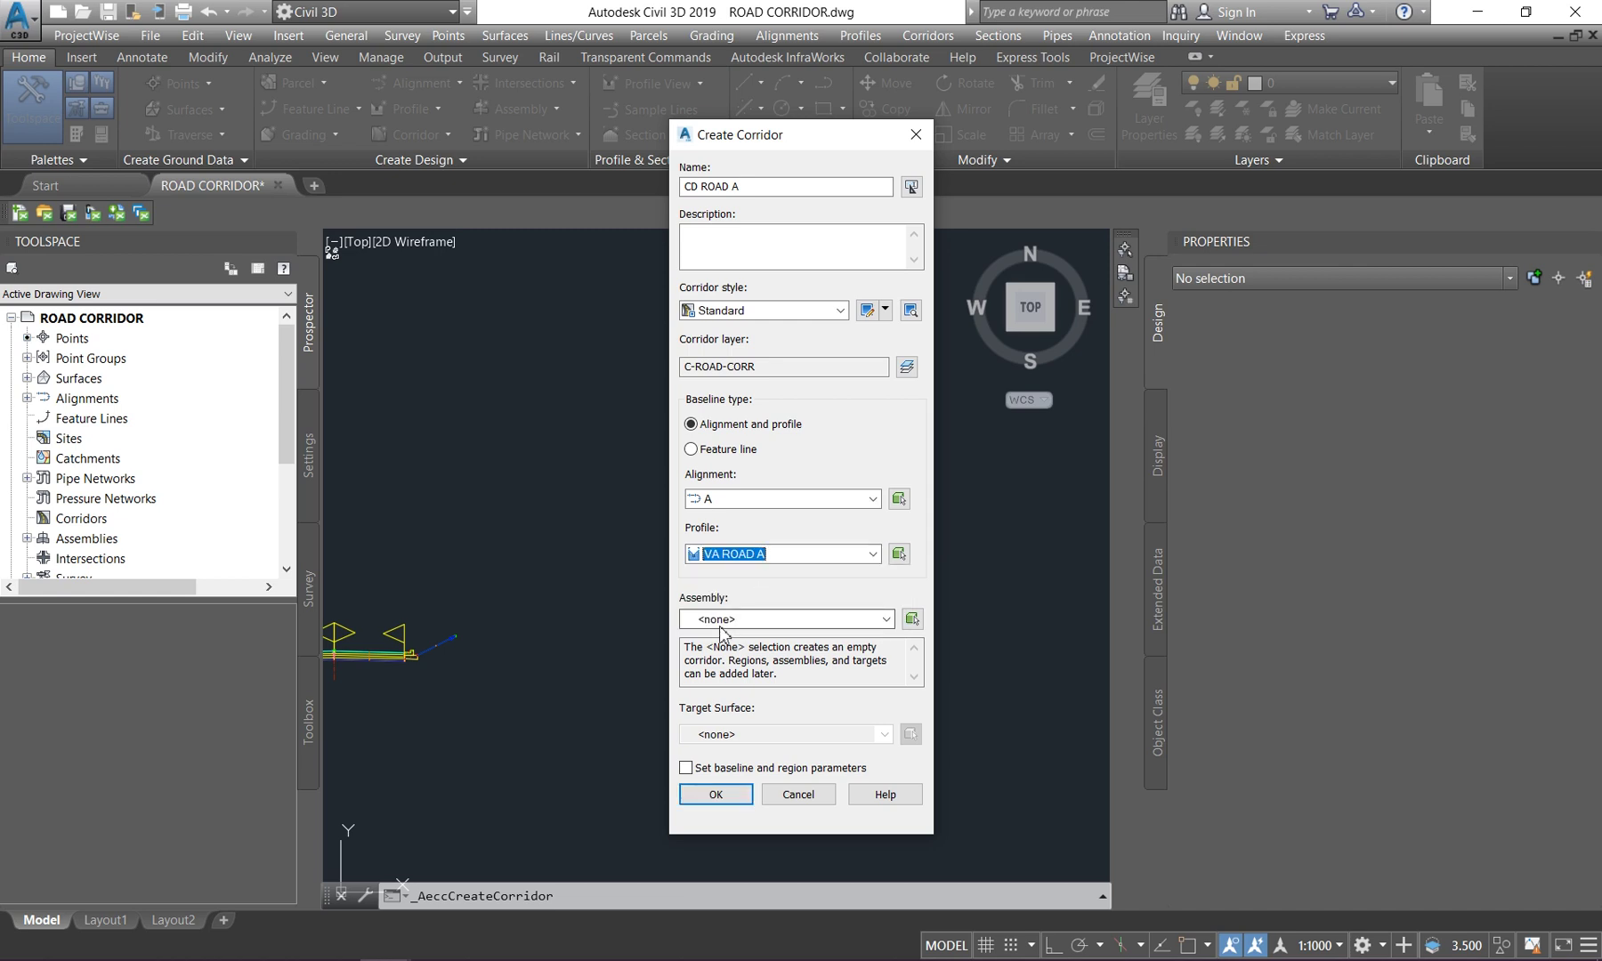
- Assign Assembly road and the NGL target surface to the corridor, and continue to its baseline and region parameters
left_click(746, 626)
left_click(743, 654)
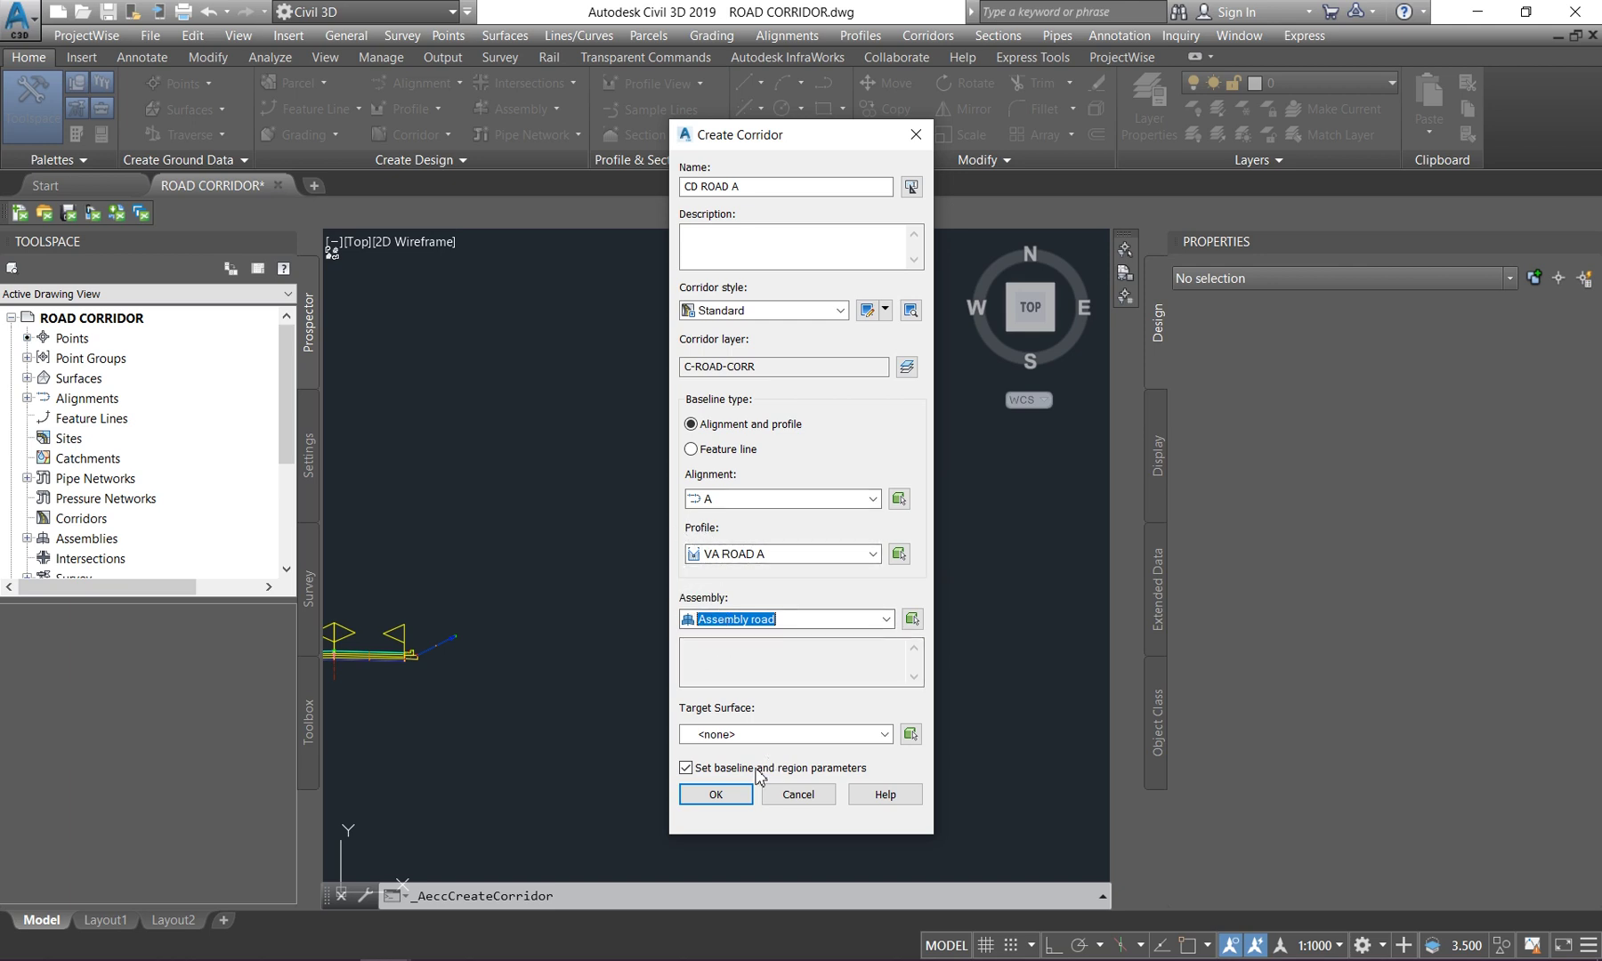
left_click(852, 733)
left_click(711, 770)
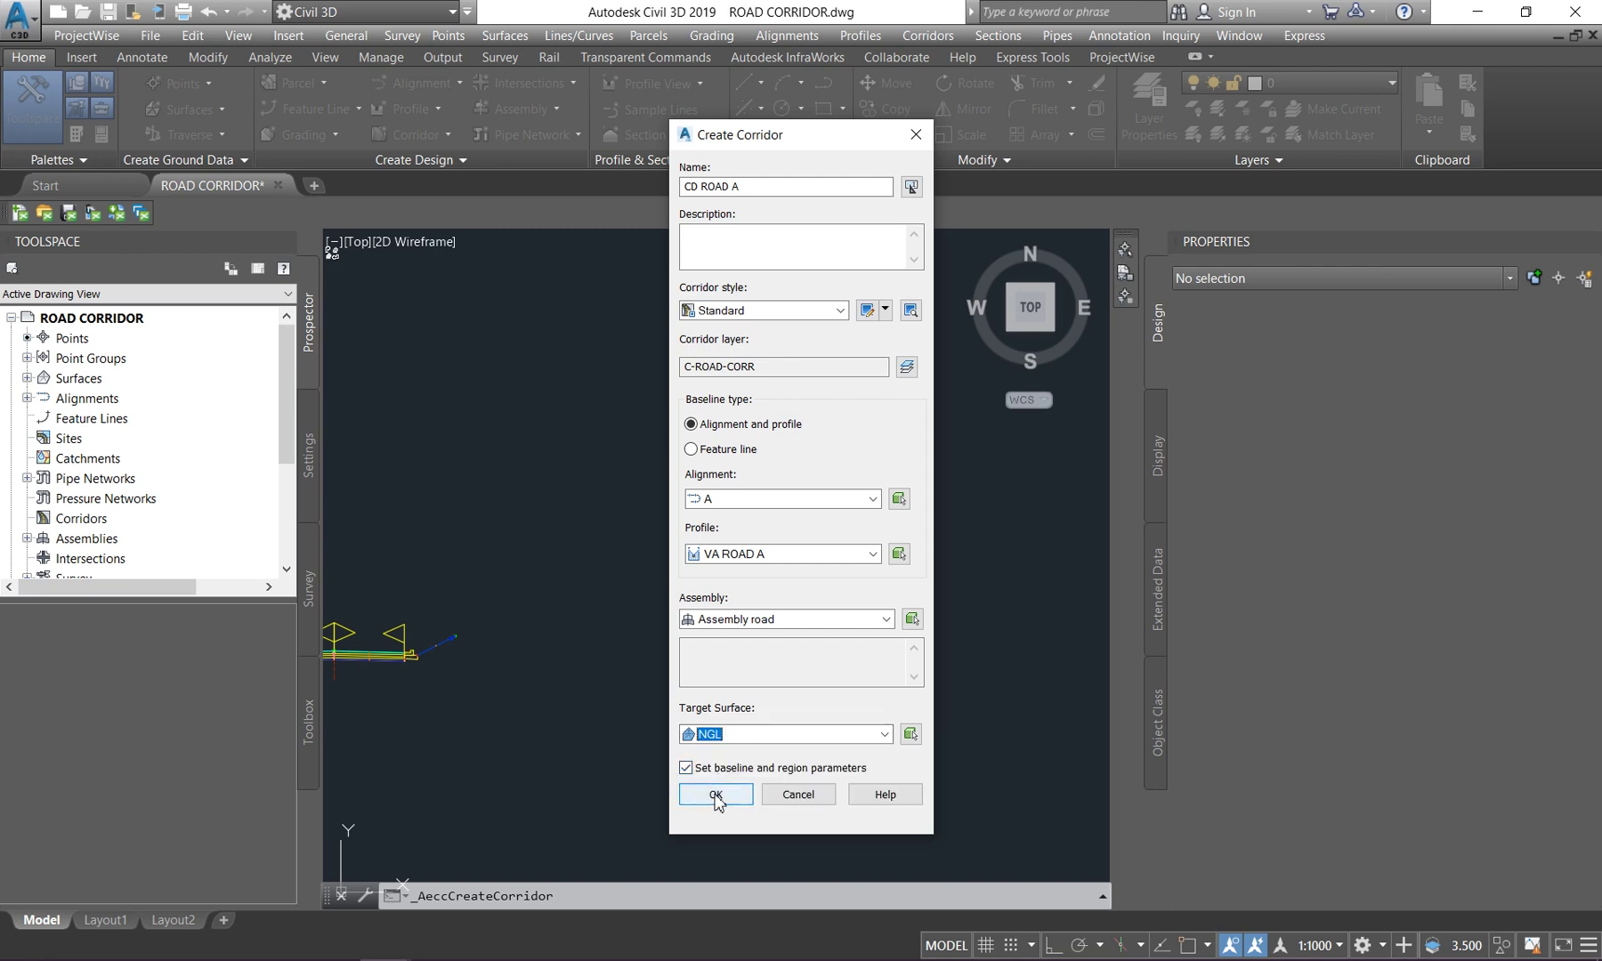
left_click(714, 794)
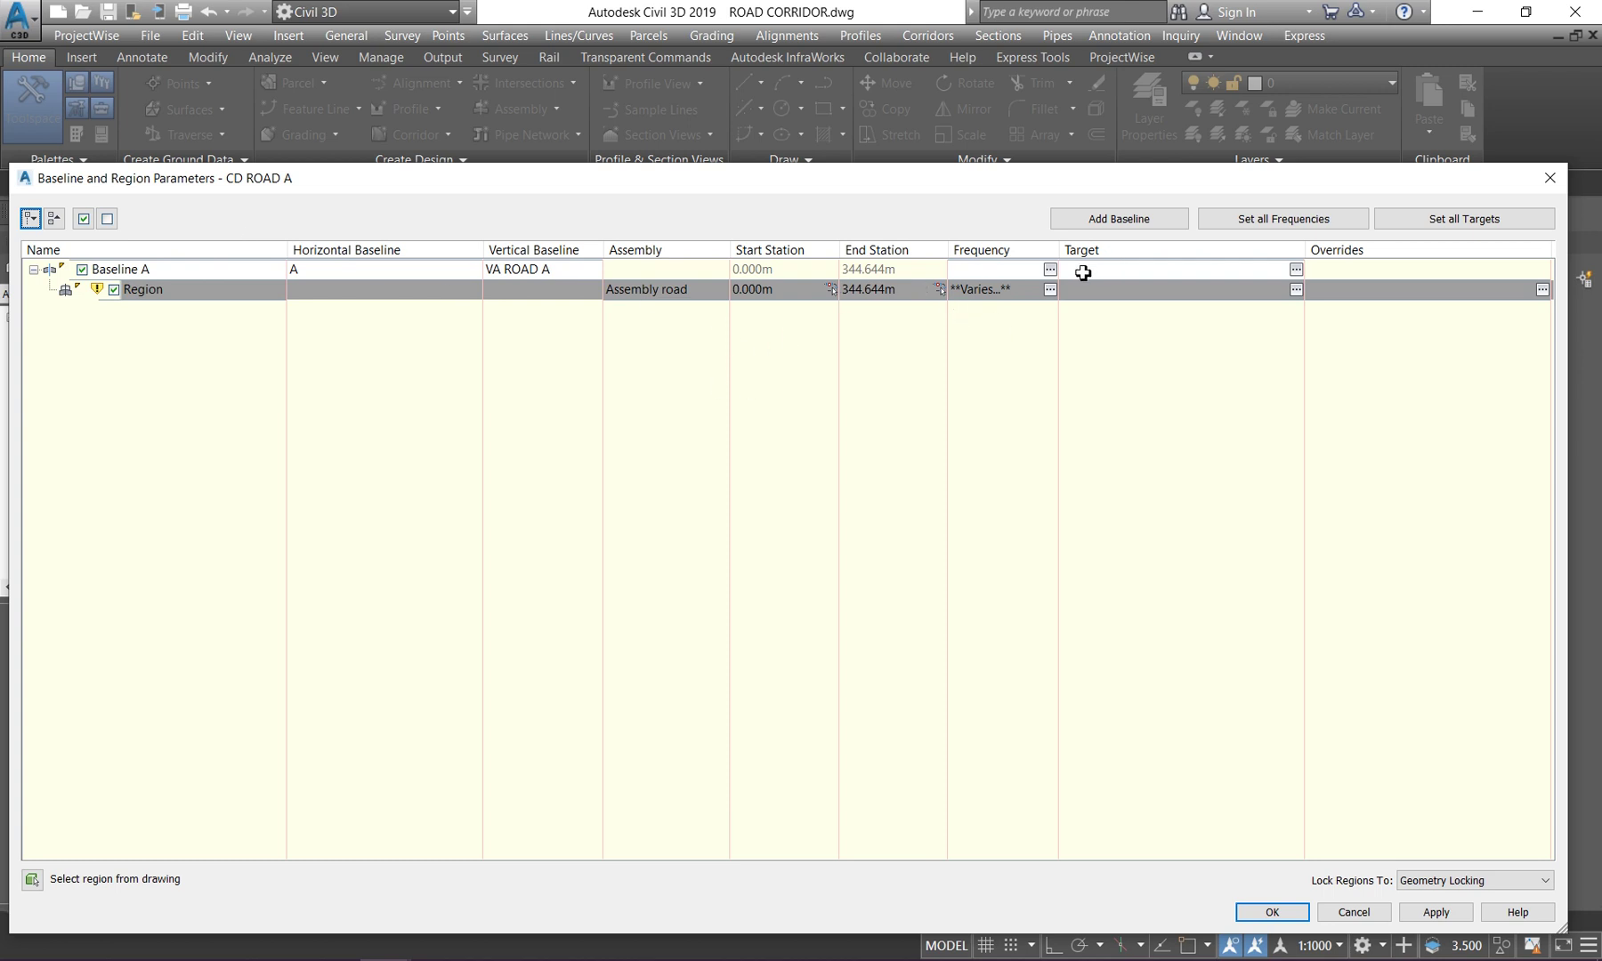
- Set the region's assembly frequency to 1 m along tangents, curves, spirals and vertical curves
left_click(1050, 291)
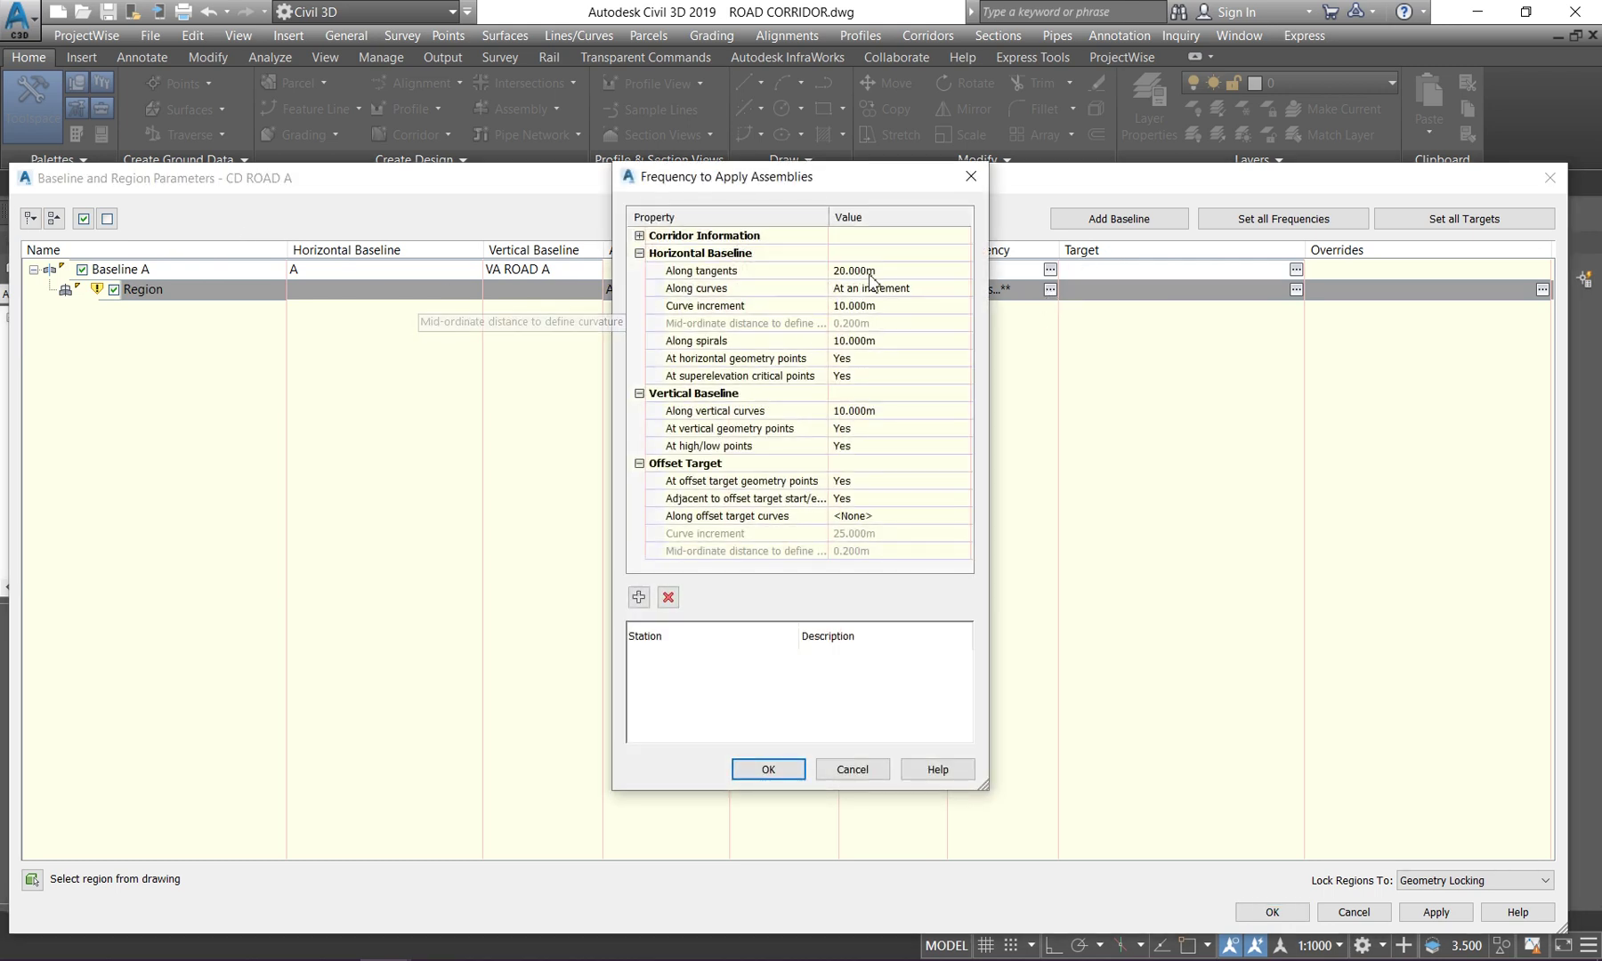
left_click(879, 271)
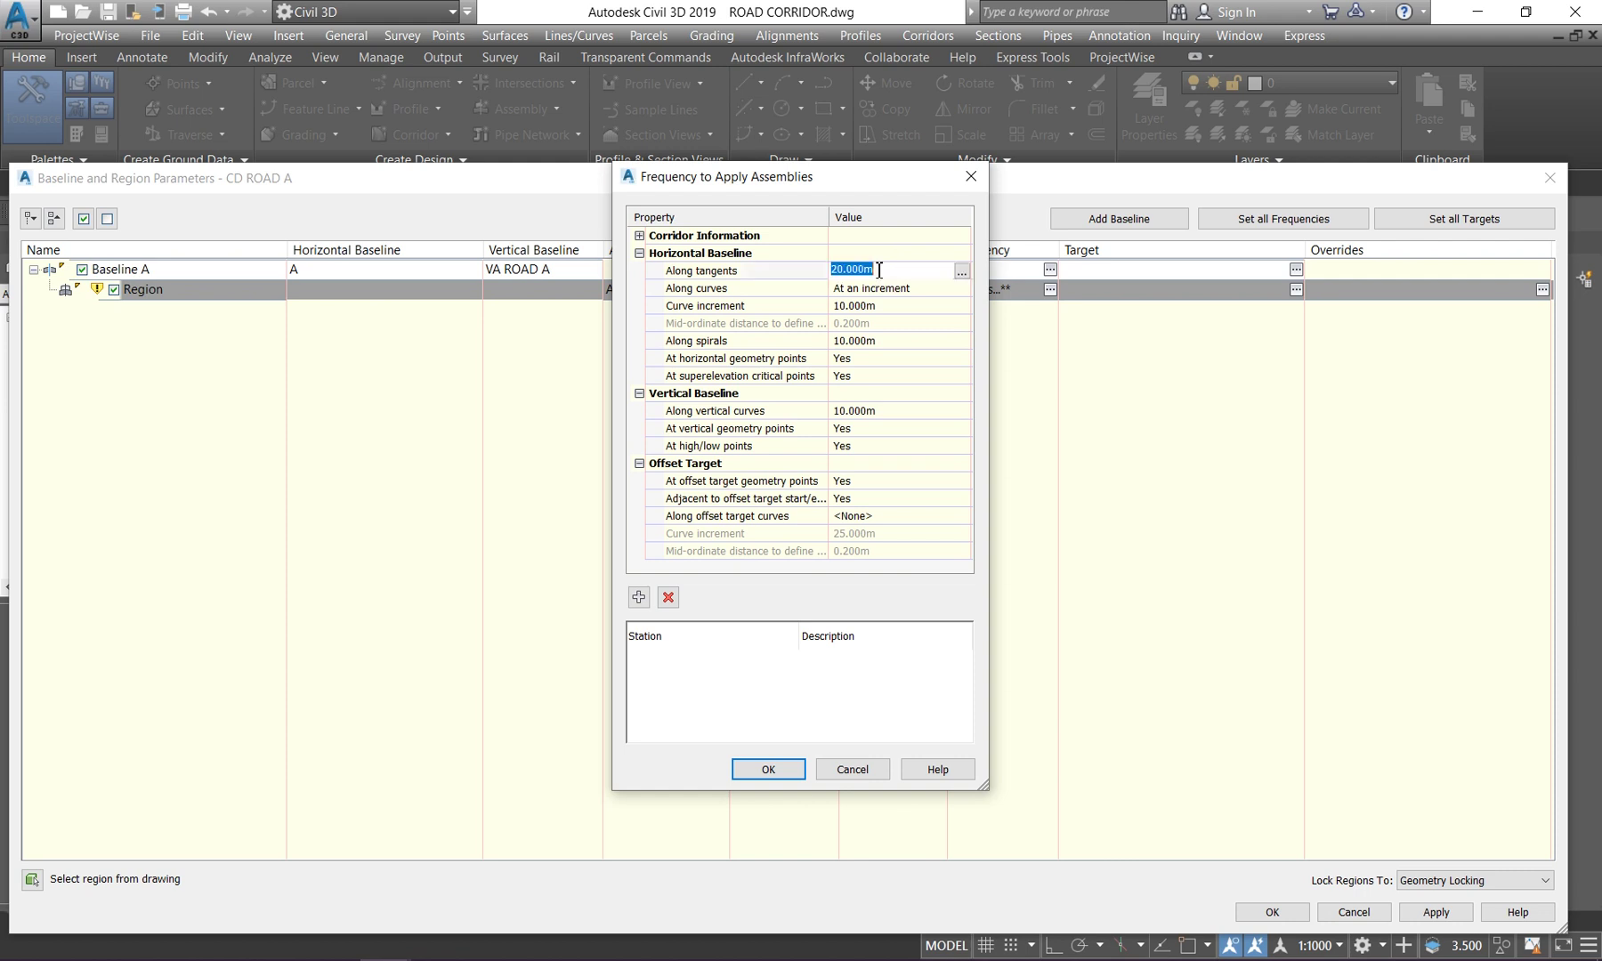
type("1")
key("Return")
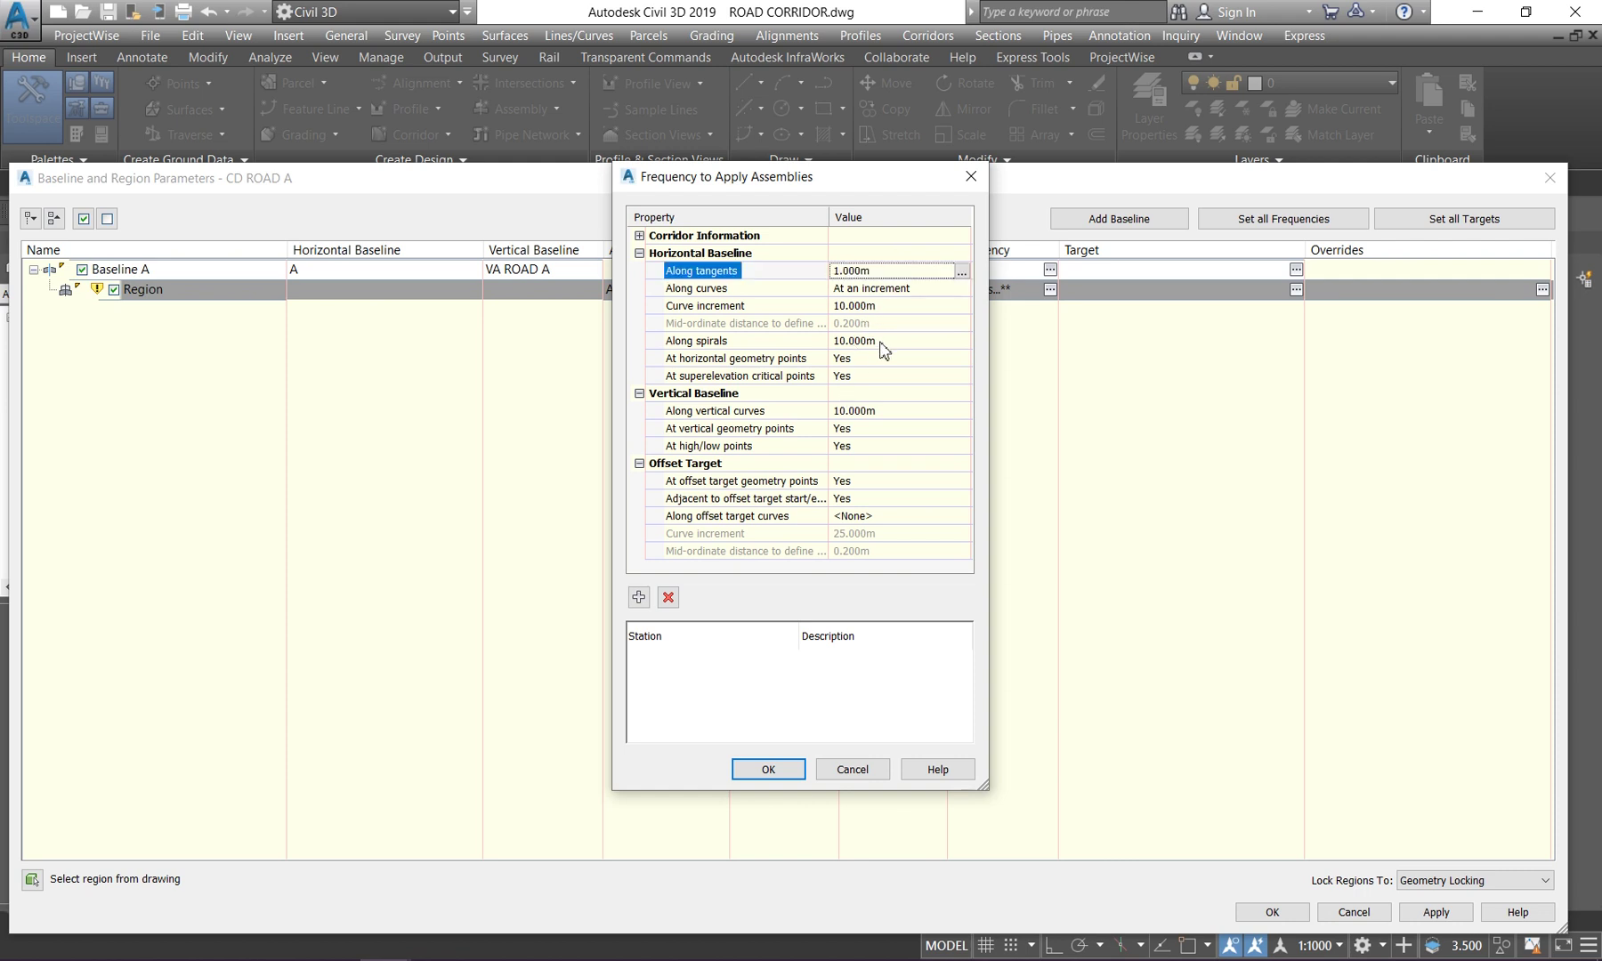
left_click(876, 305)
type("1")
key("Return")
left_click(870, 346)
type("1")
left_click(868, 411)
type("1")
left_click(768, 769)
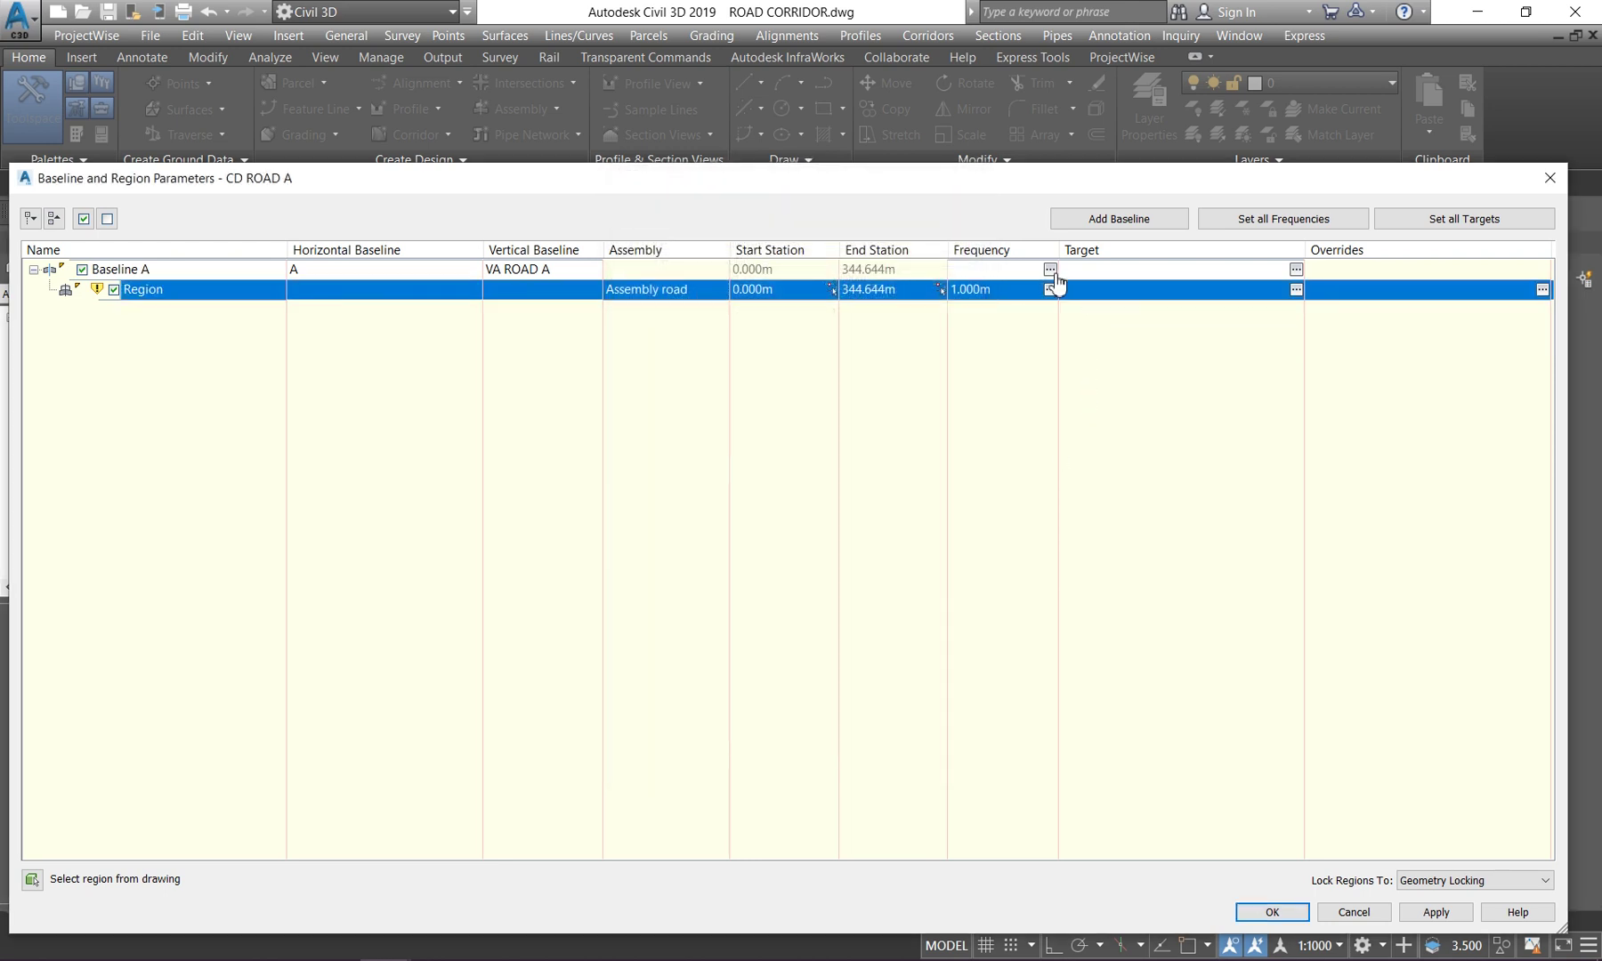
- Accept the target mapping with NGL for both slope-to-surface links, and apply the parameters by rebuilding the corridor
left_click(1420, 236)
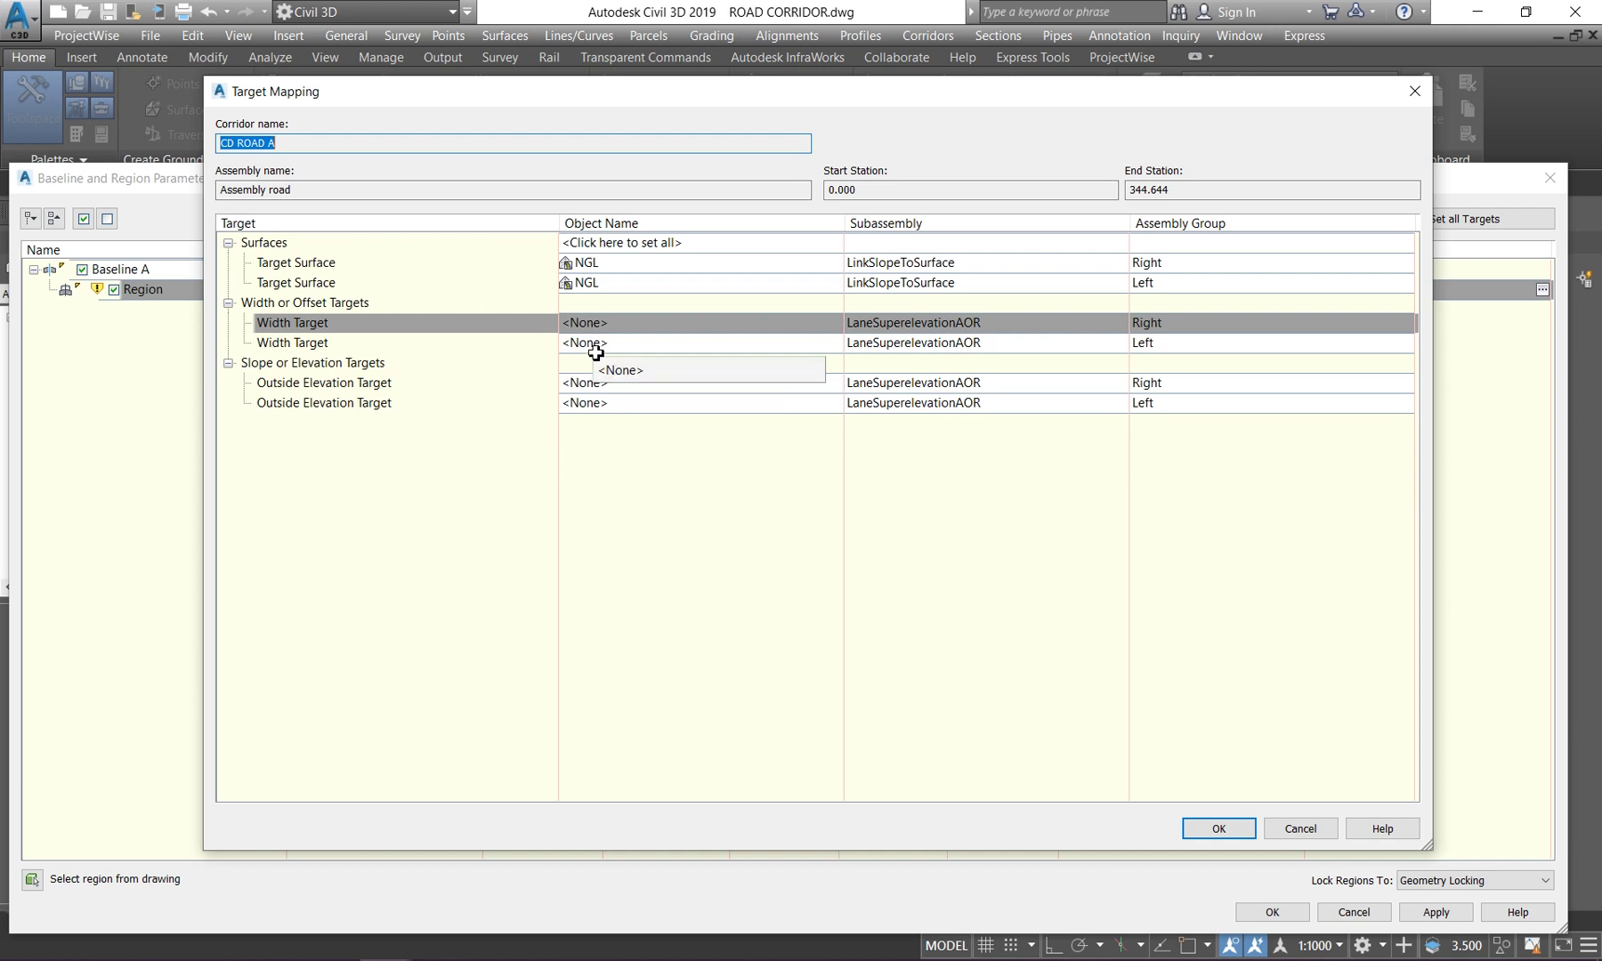
left_click(1218, 827)
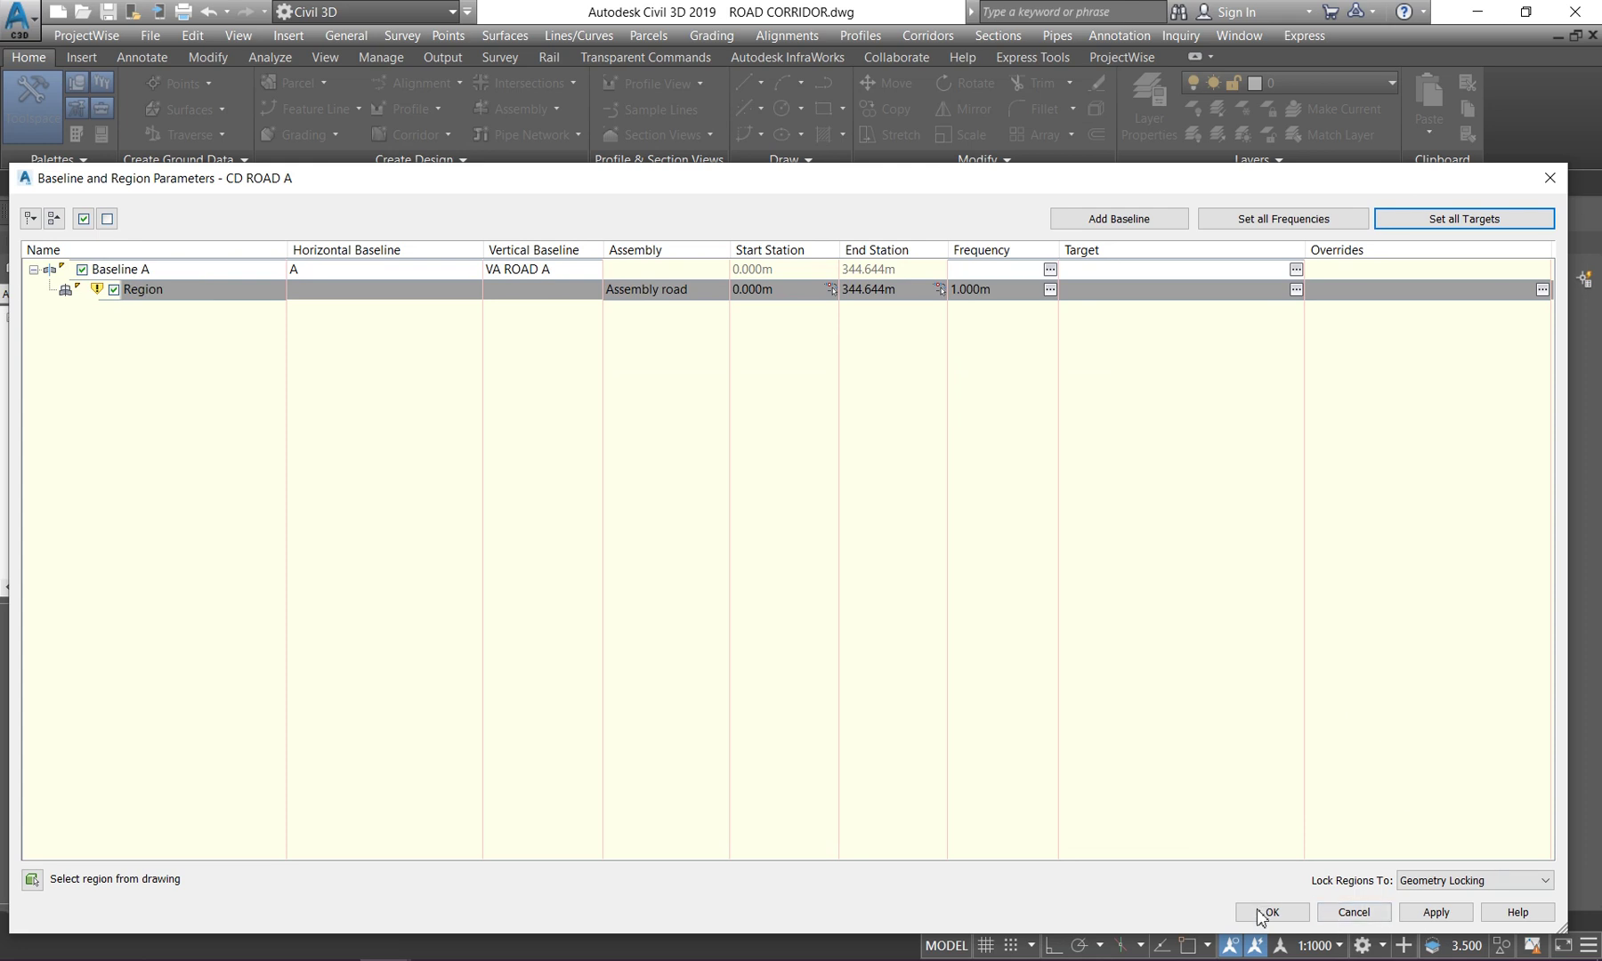
left_click(1431, 914)
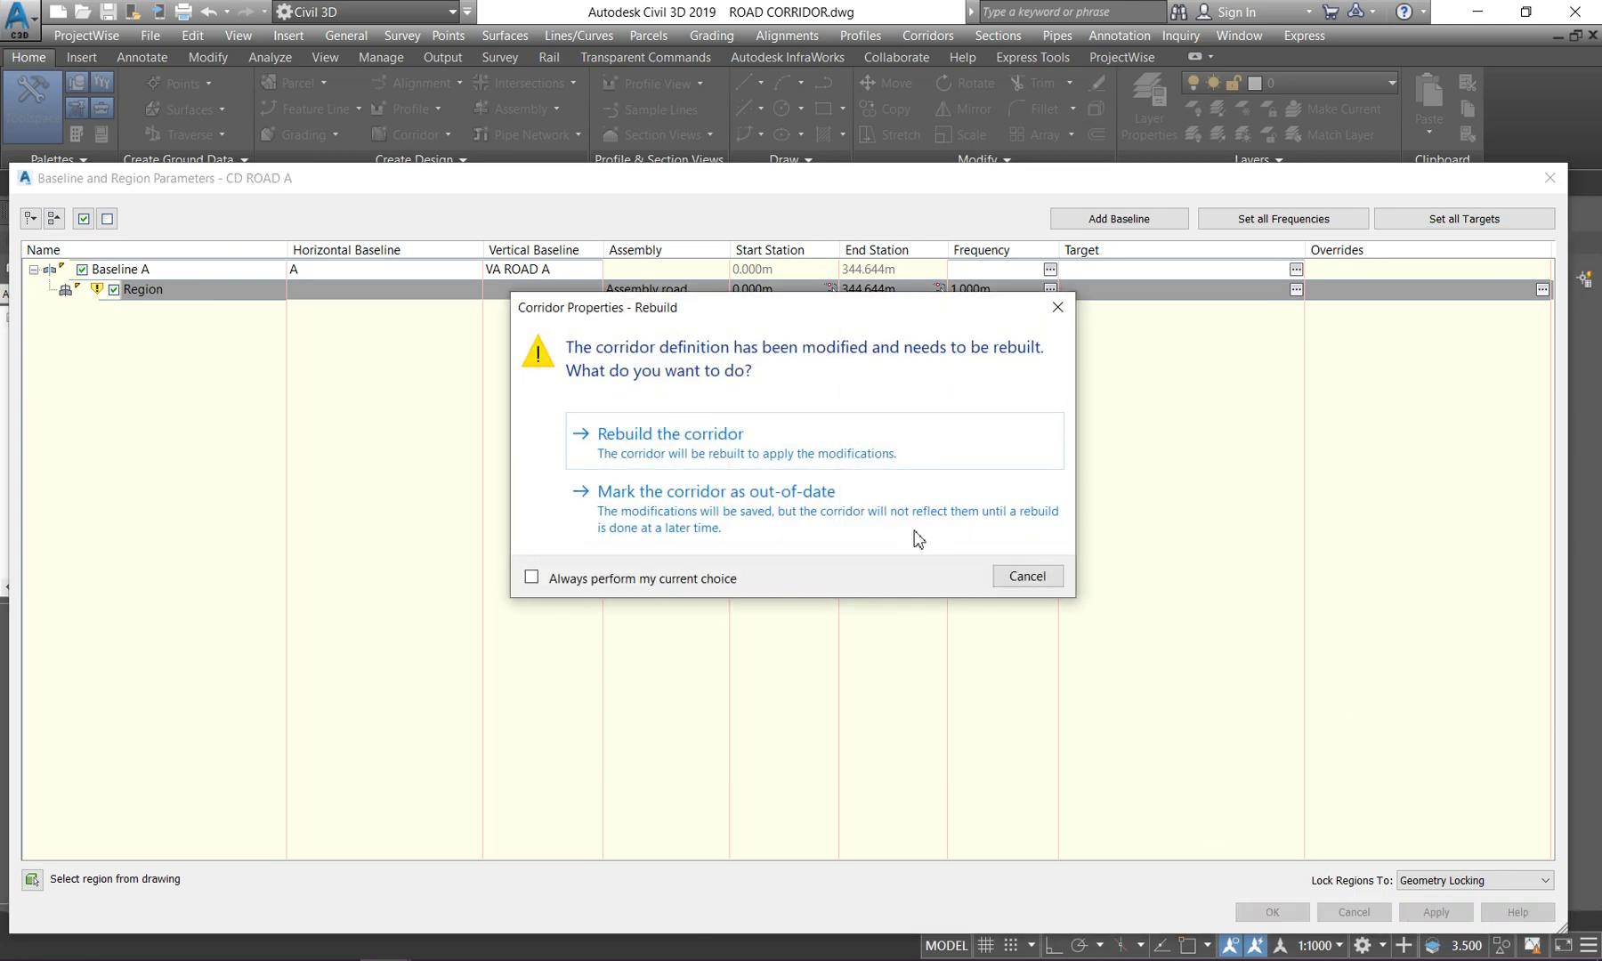
left_click(914, 450)
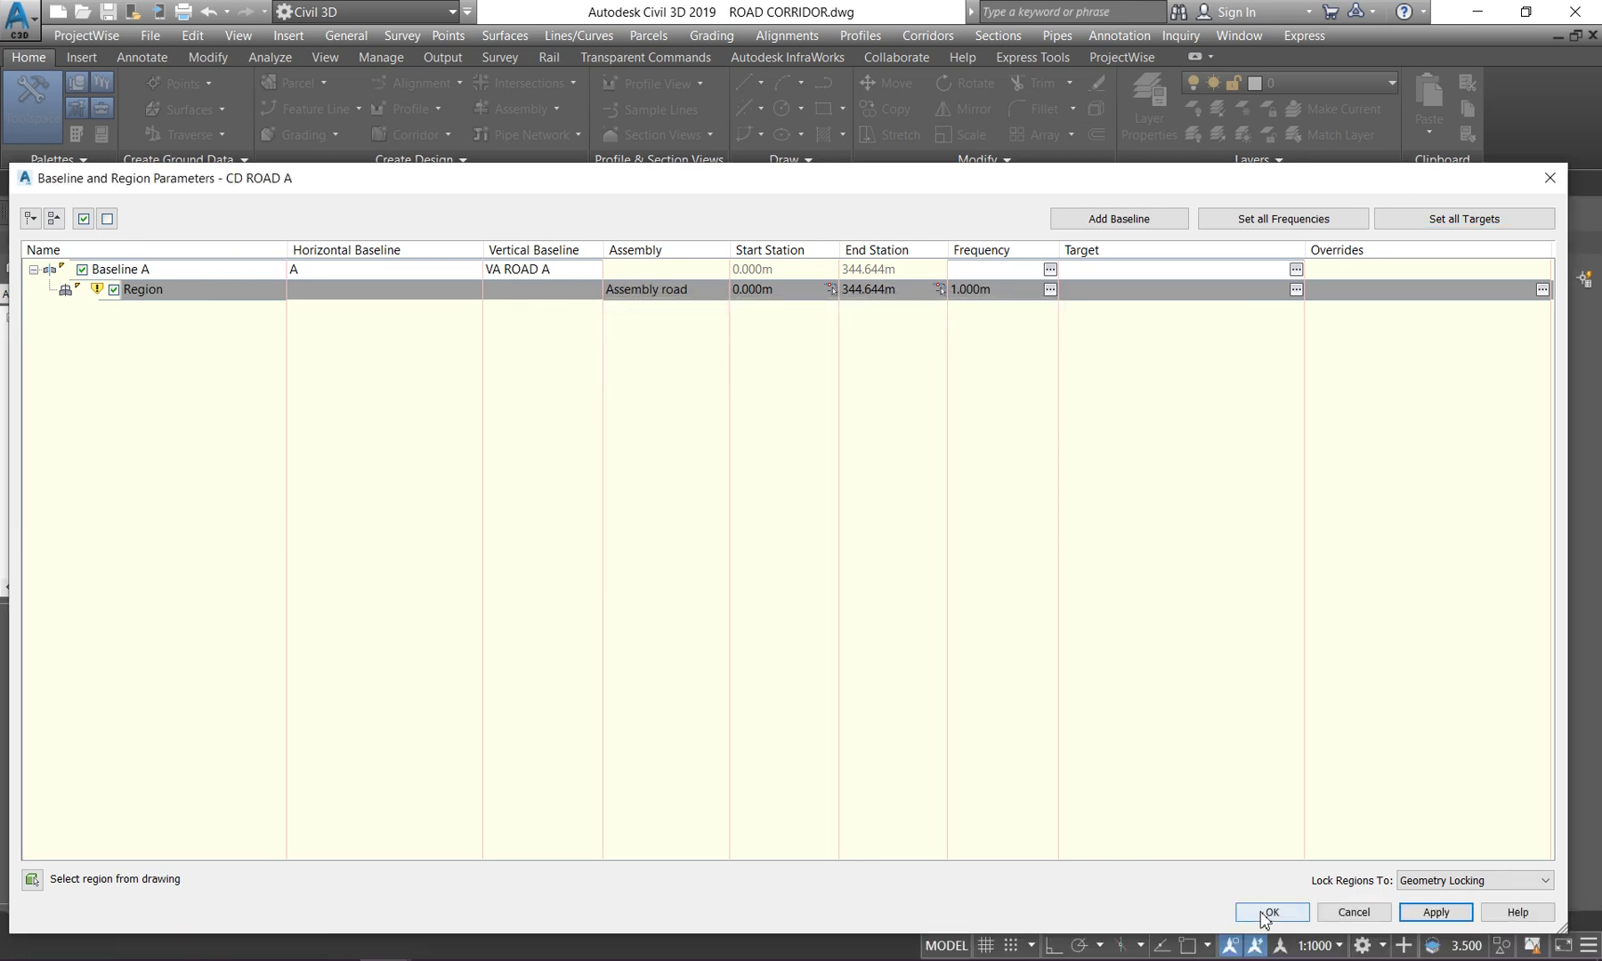
left_click(1270, 913)
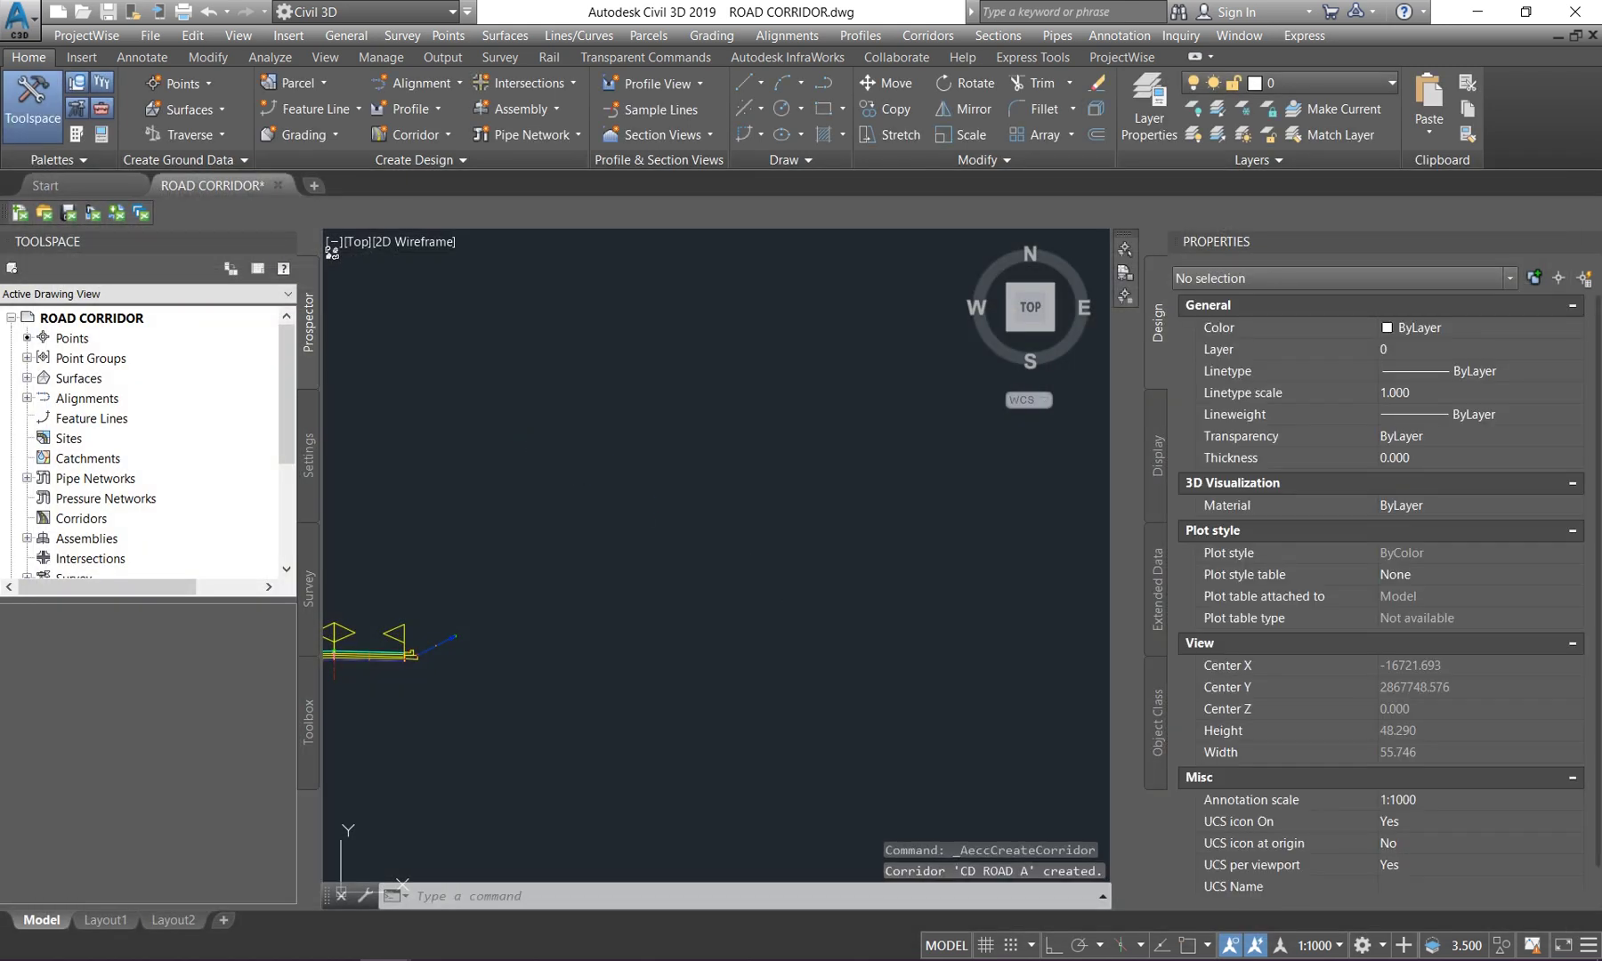
- Examine the CD ROAD A corridor in plan, comparing its daylight edges with the road assembly and the profile view
scroll(685, 527, "down", 10)
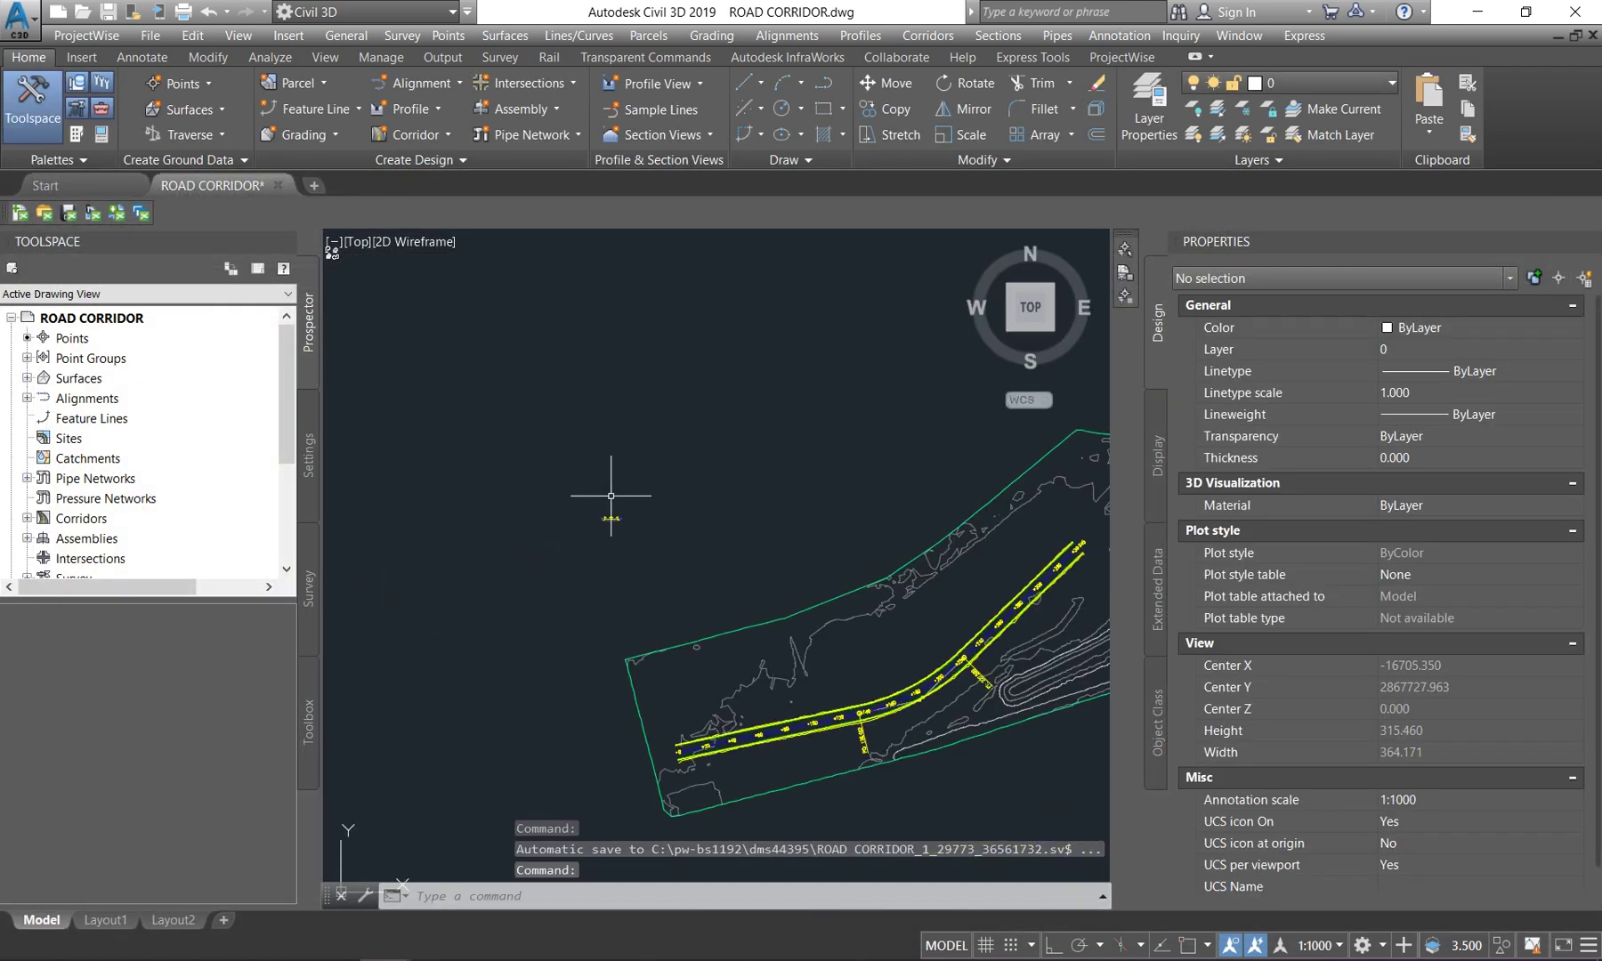
scroll(889, 752, "up", 10)
scroll(912, 679, "down", 6)
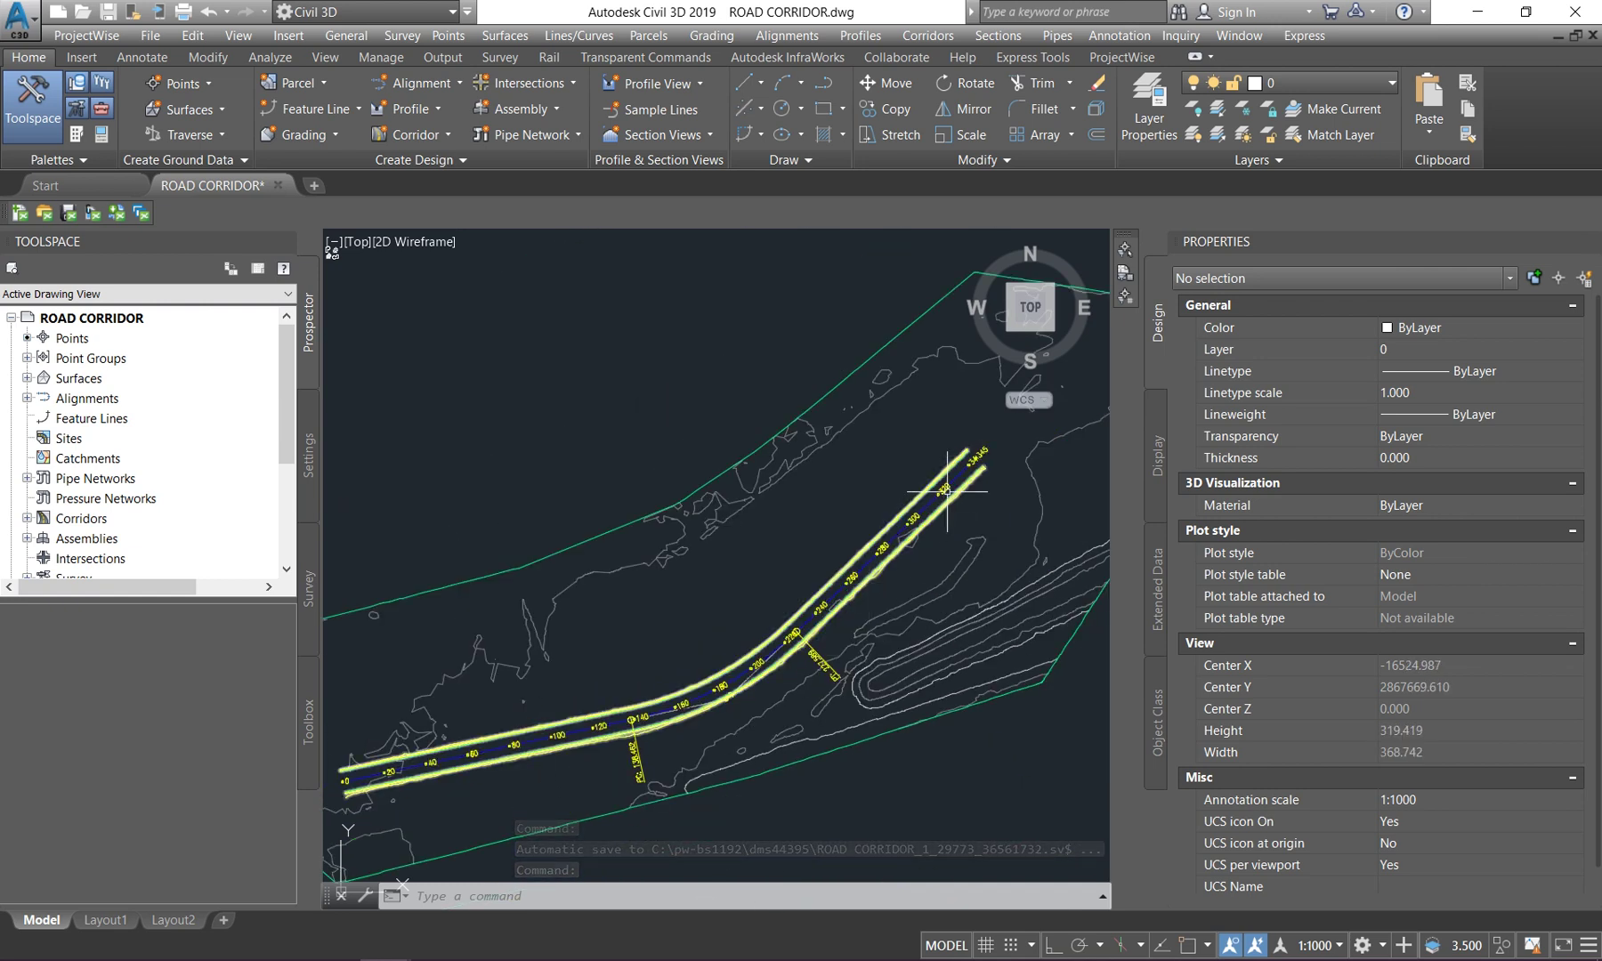
scroll(973, 473, "up", 2)
scroll(972, 474, "up", 2)
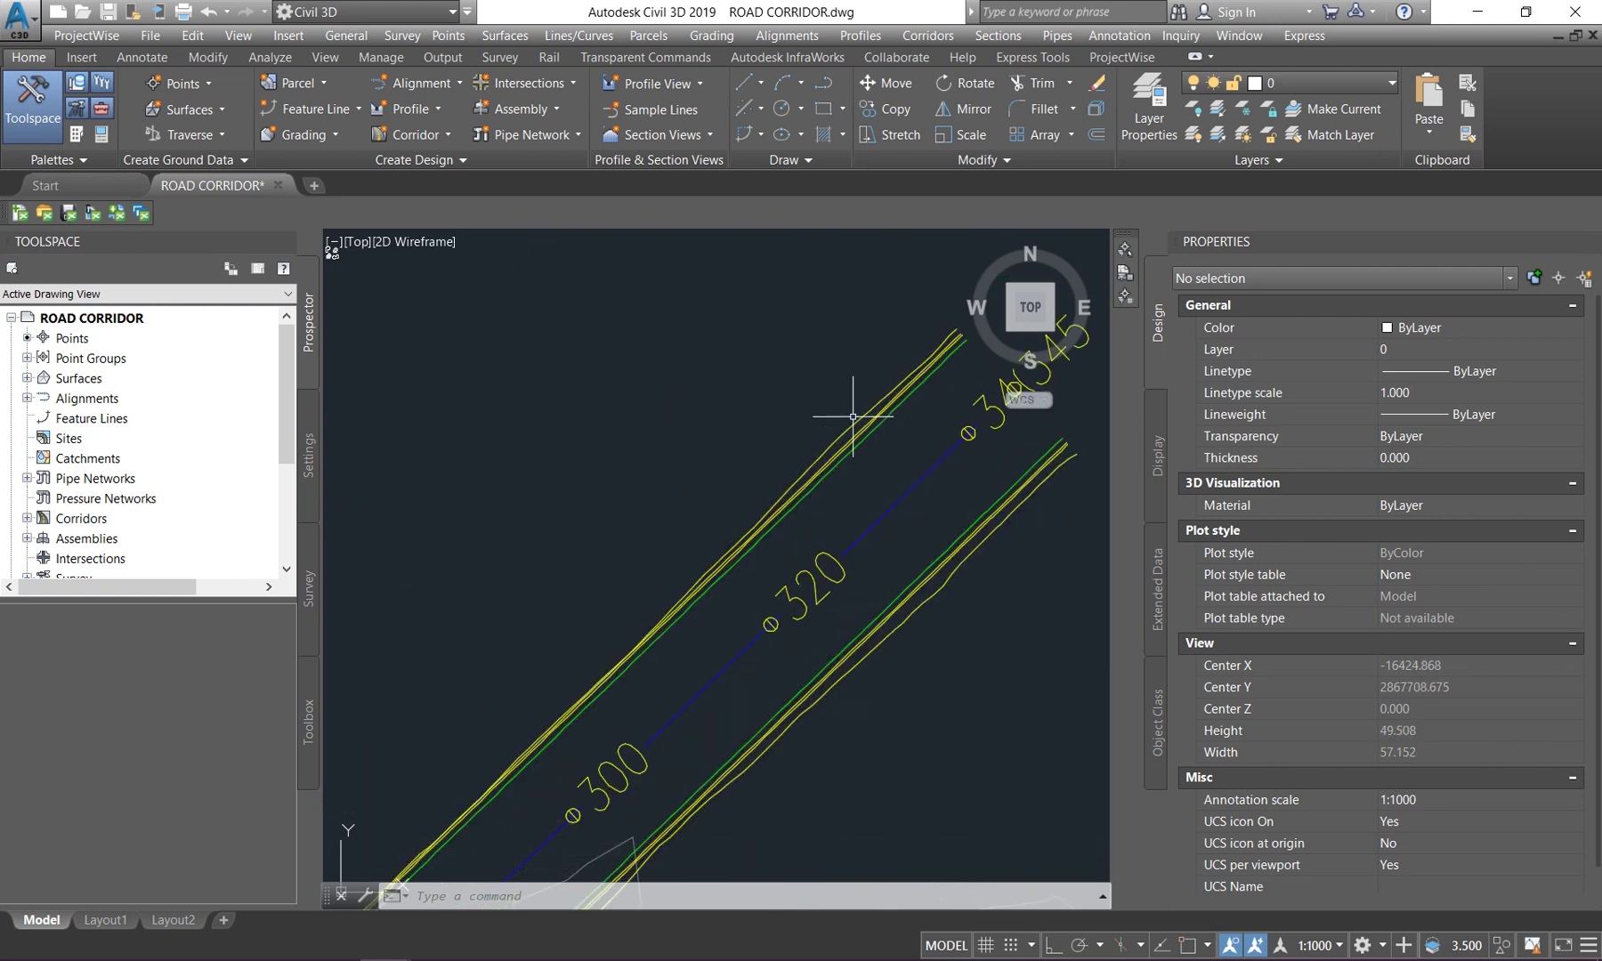
scroll(1000, 449, "down", 6)
scroll(712, 570, "up", 6)
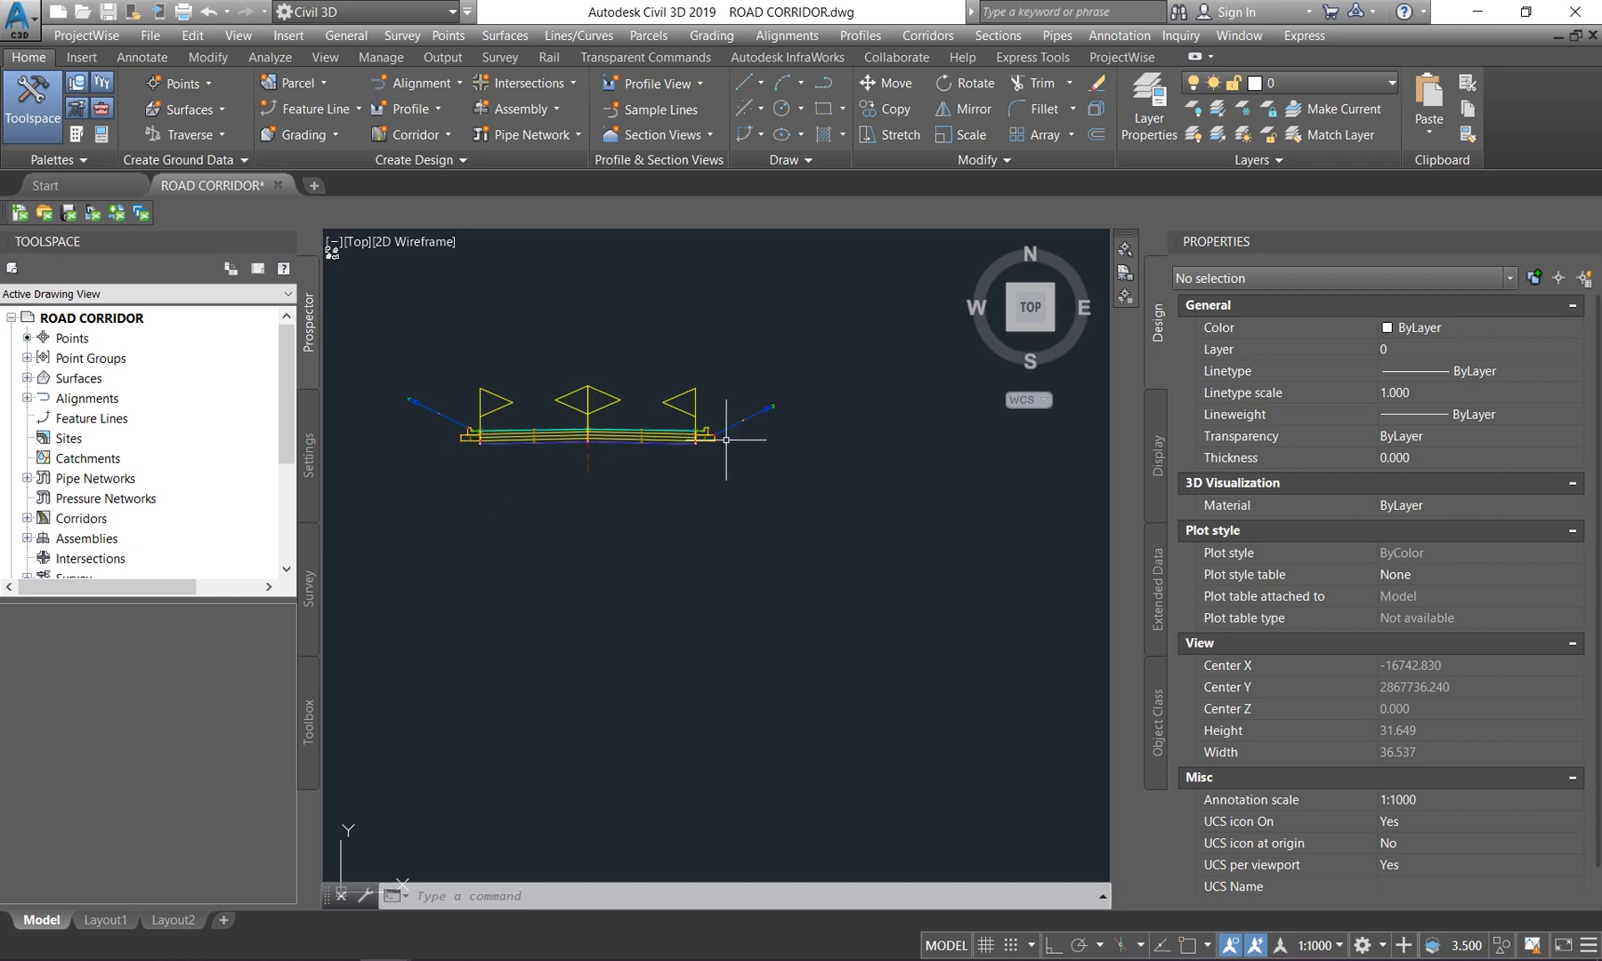
scroll(516, 372, "down", 8)
scroll(514, 375, "down", 2)
scroll(891, 529, "up", 8)
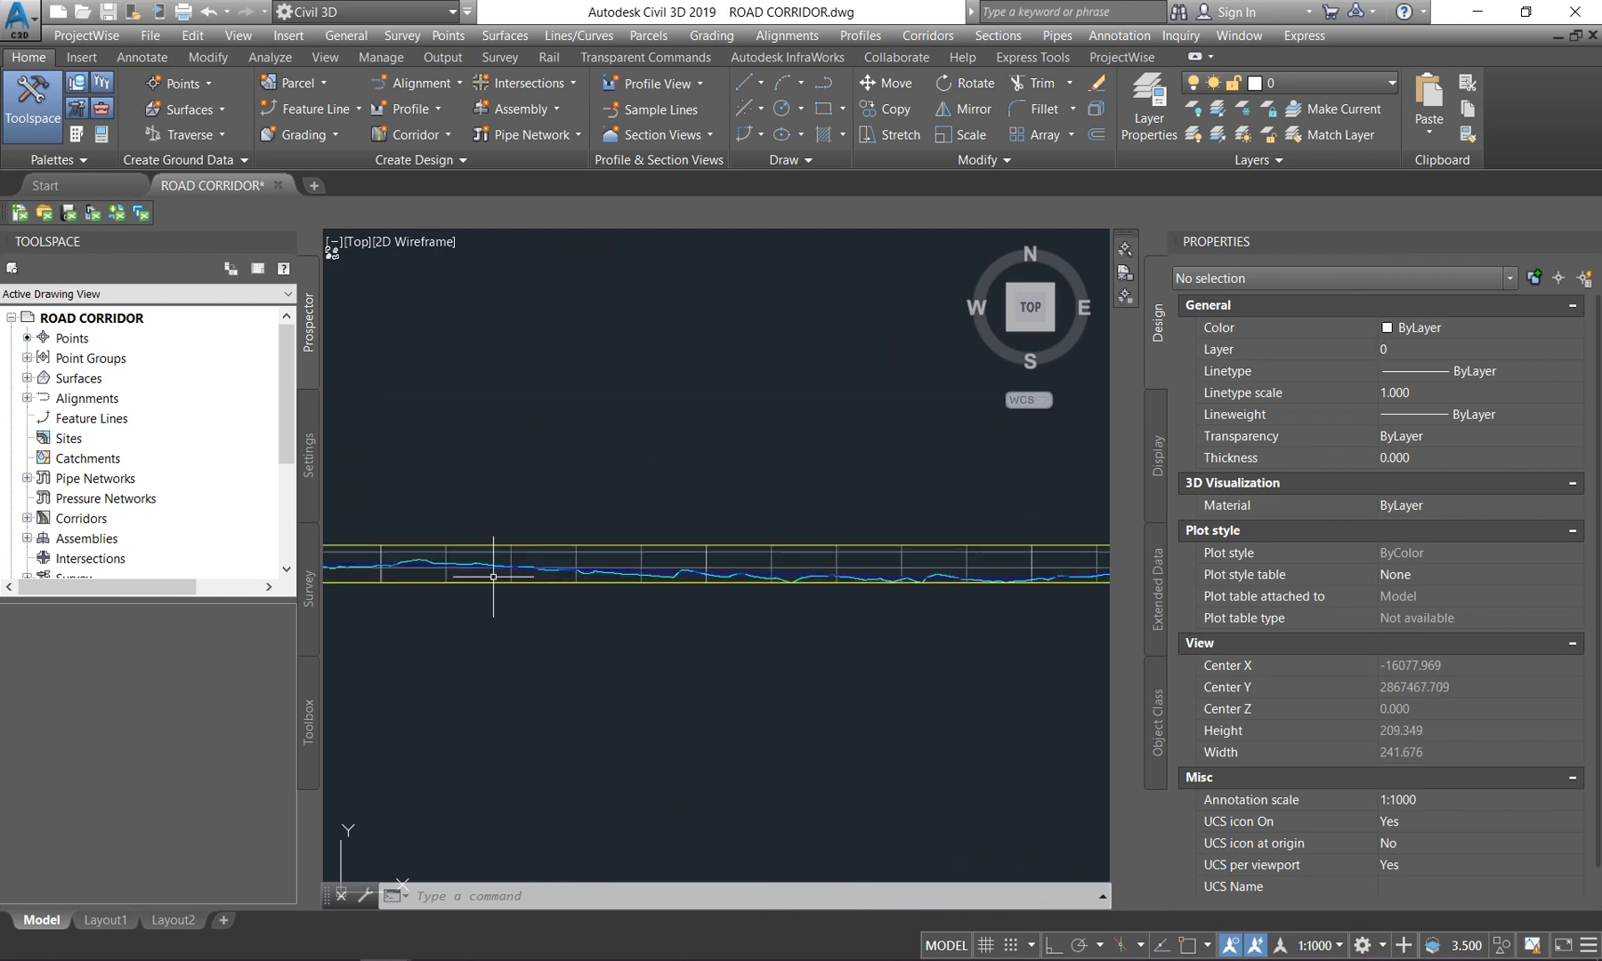
scroll(891, 526, "up", 2)
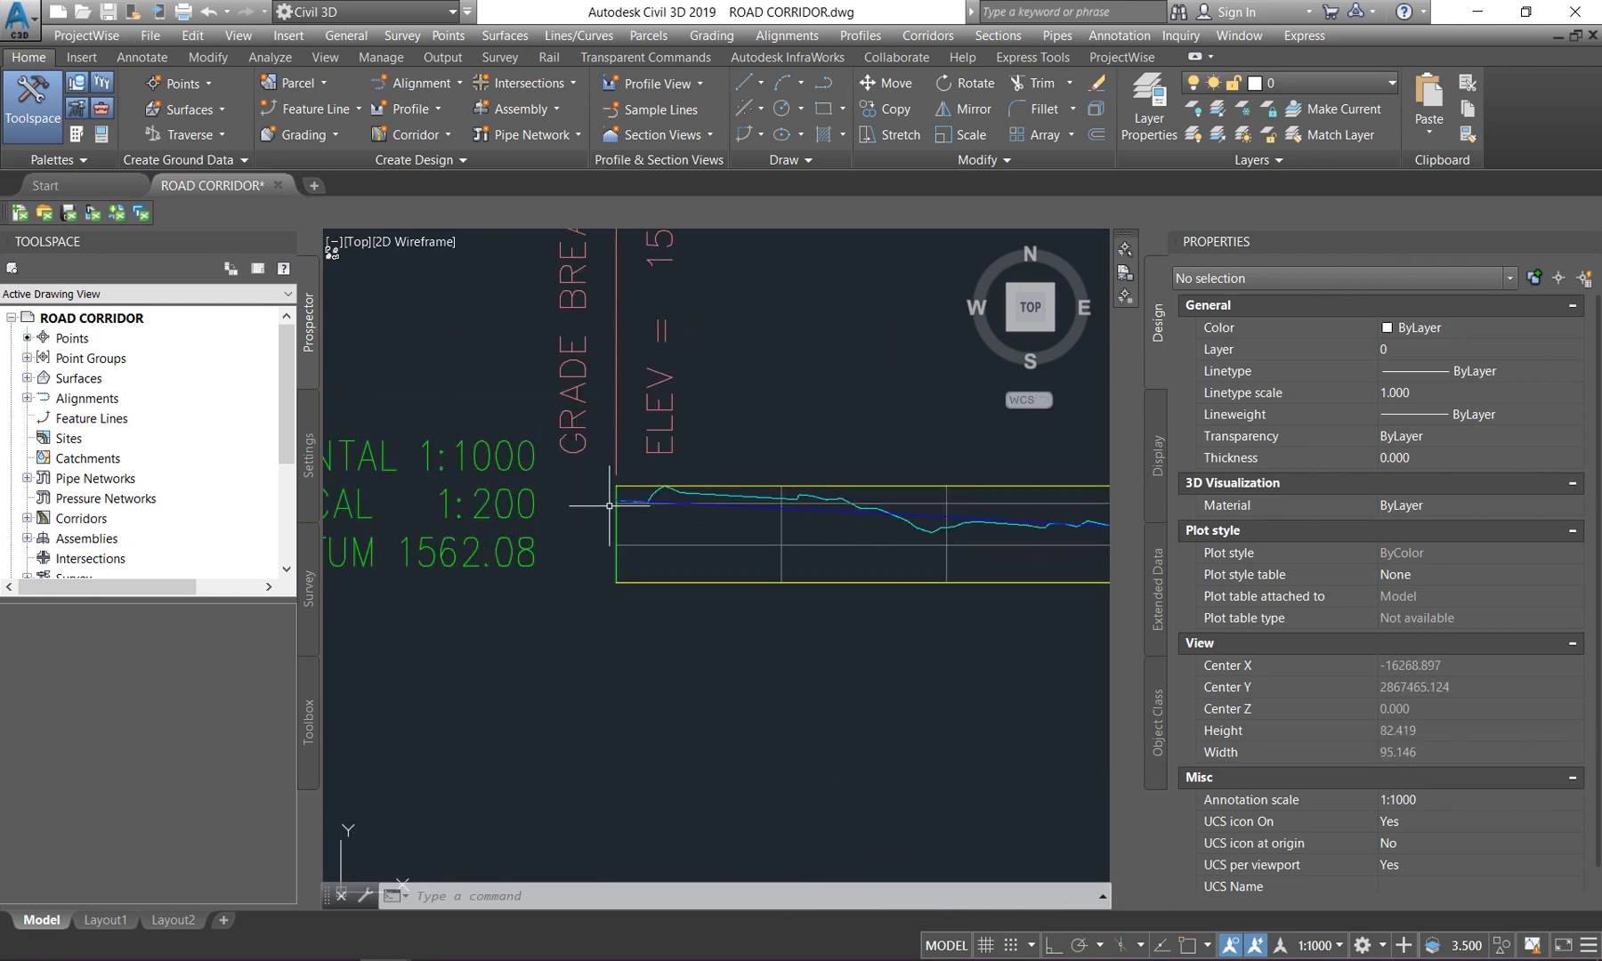
scroll(665, 503, "down", 2)
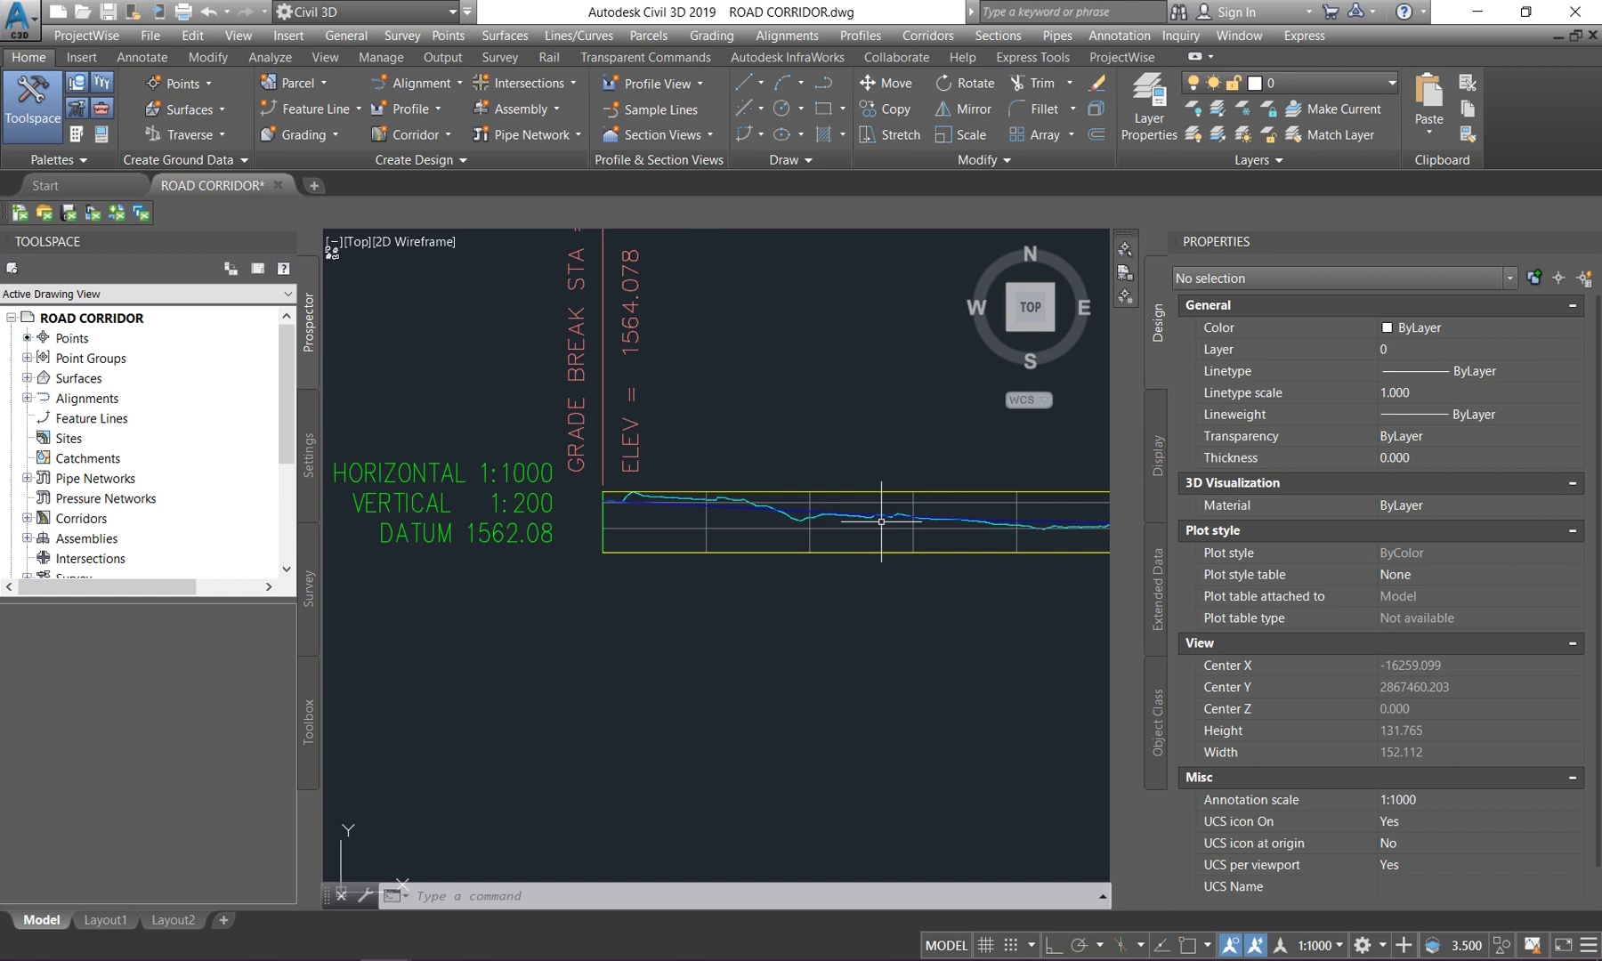
scroll(525, 516, "down", 4)
middle_click_drag(934, 517, 587, 529)
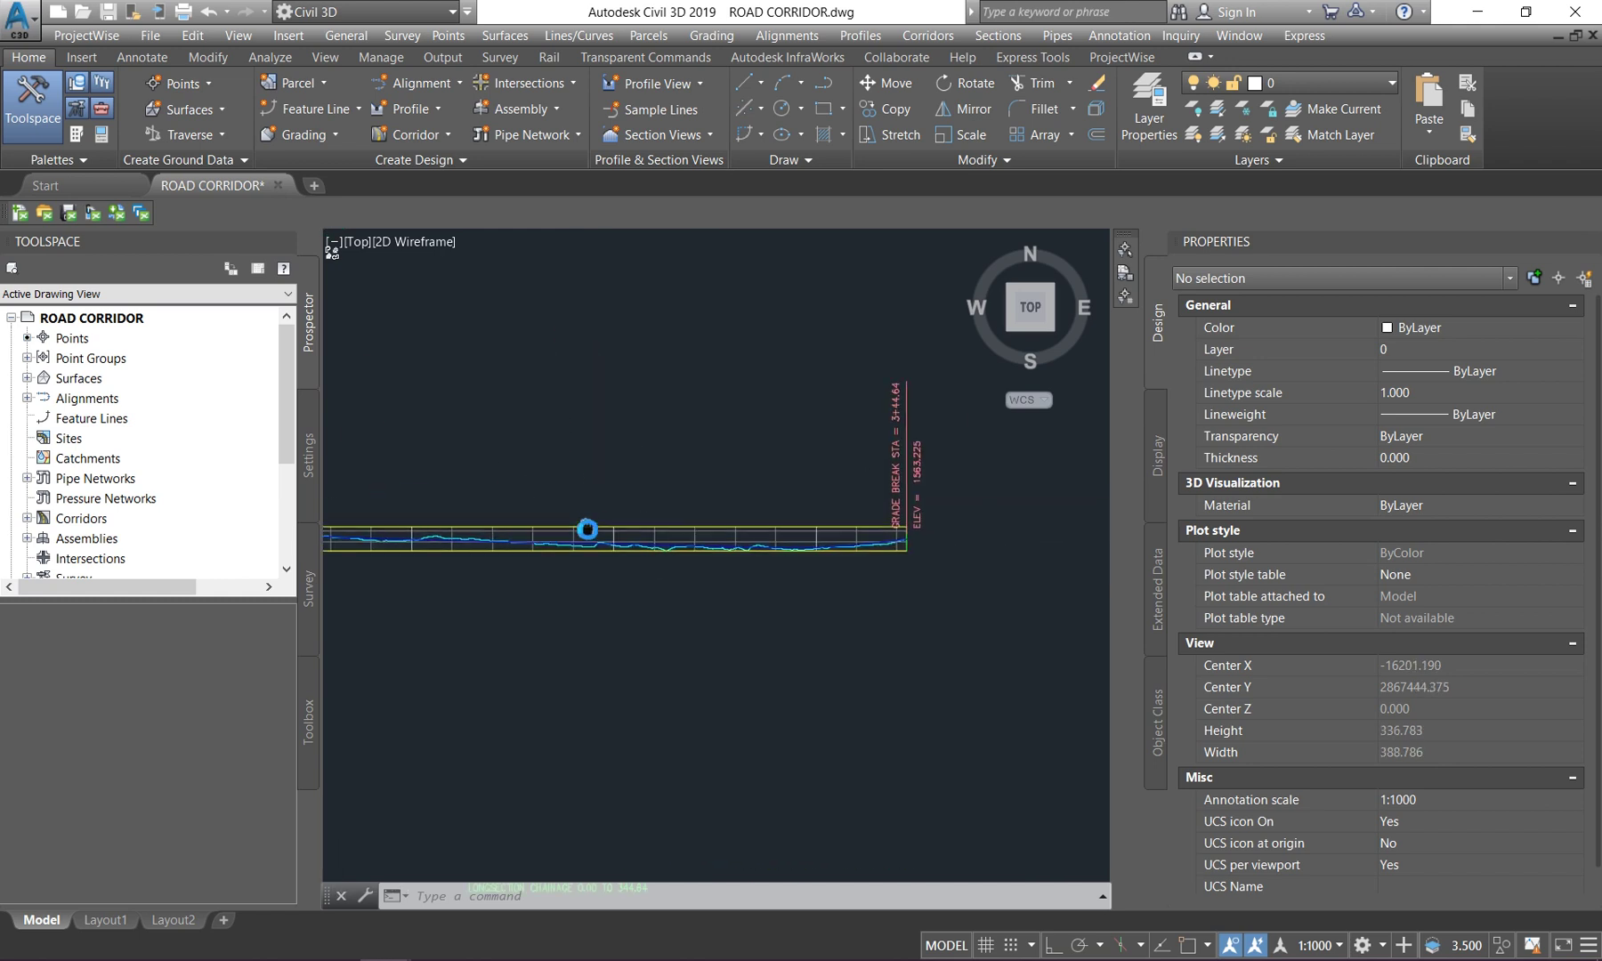
scroll(548, 498, "down", 6)
scroll(547, 499, "up", 10)
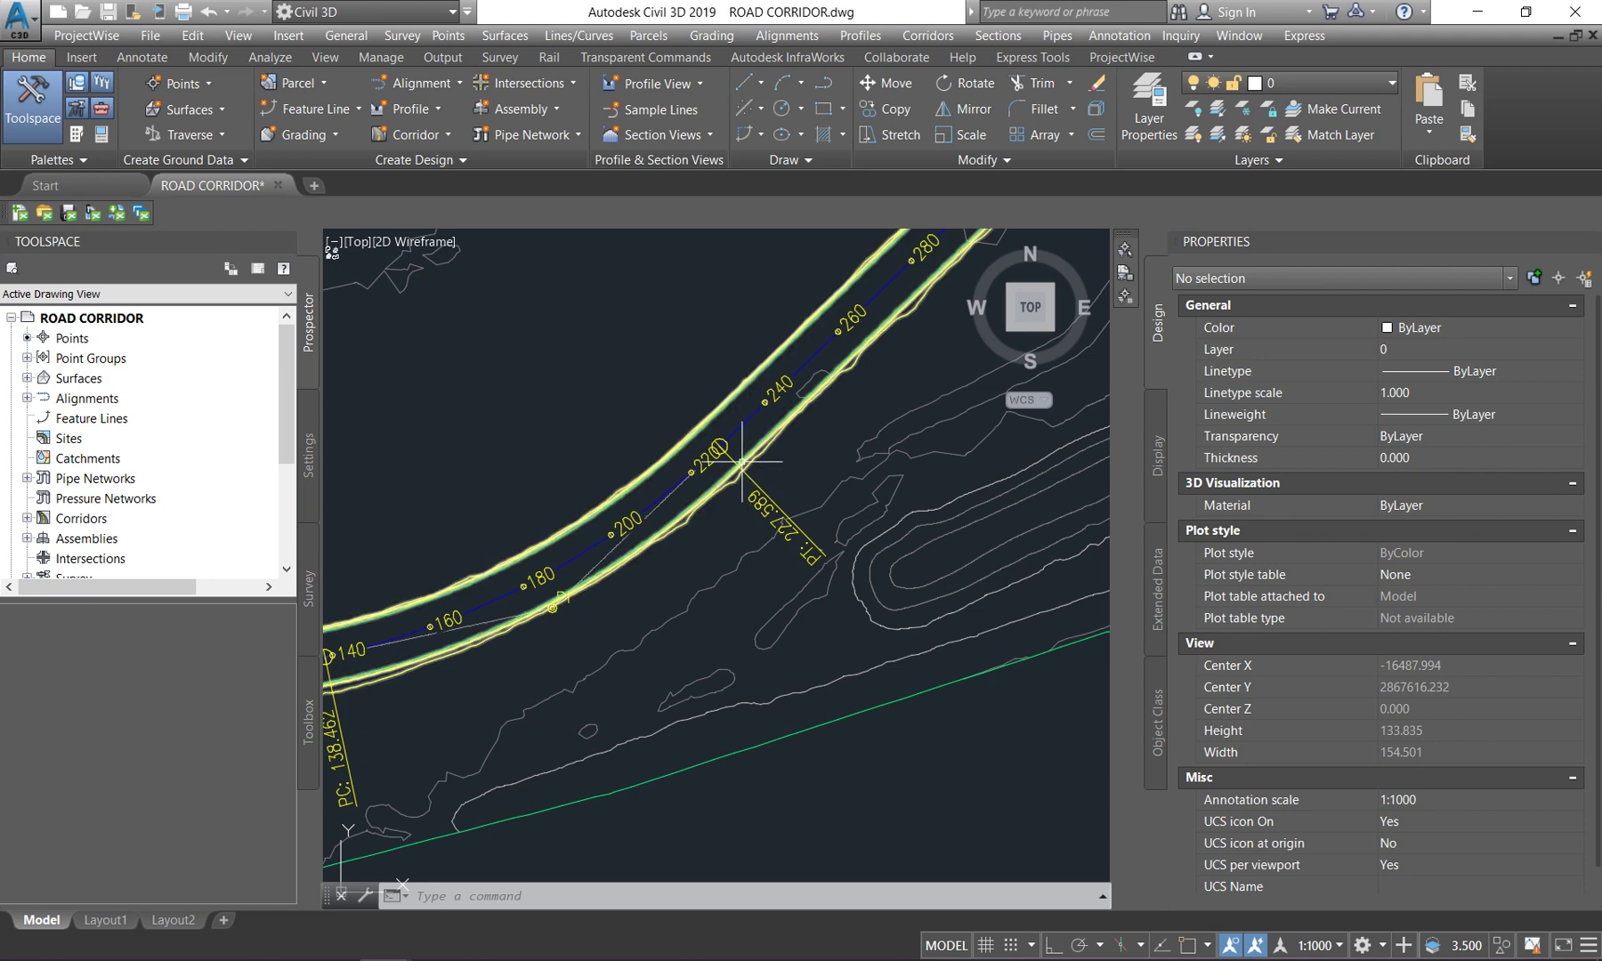
scroll(742, 461, "down", 4)
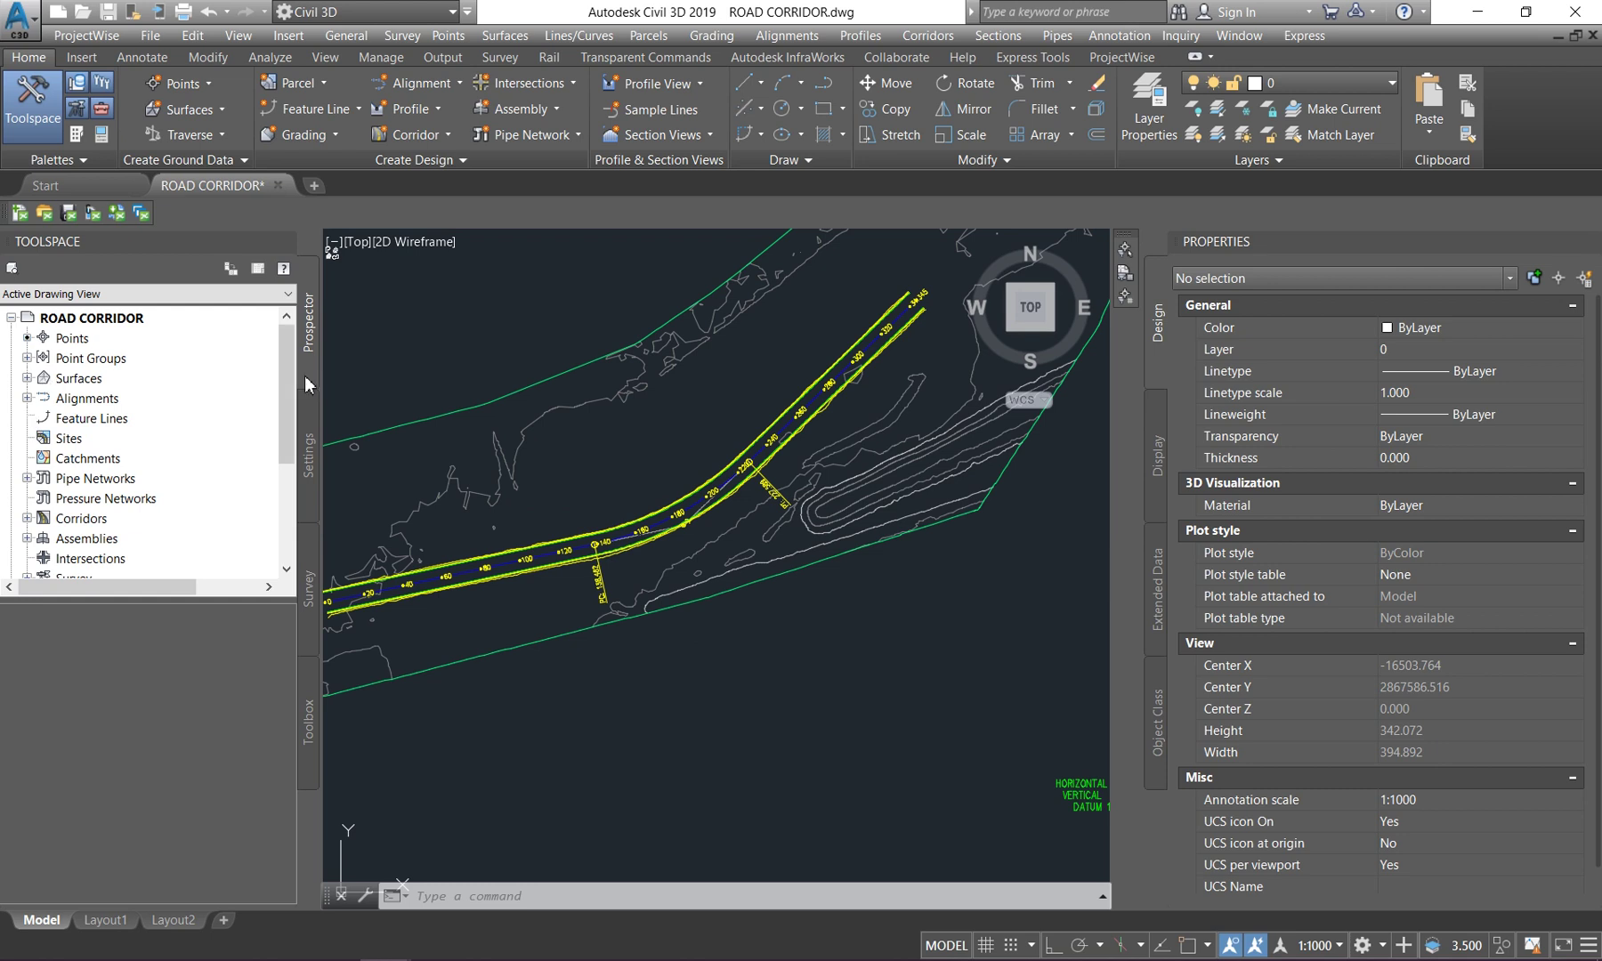
- Add a new corridor surface in the properties of corridor CD ROAD A
left_click(27, 519)
scroll(56, 519, "down", 1)
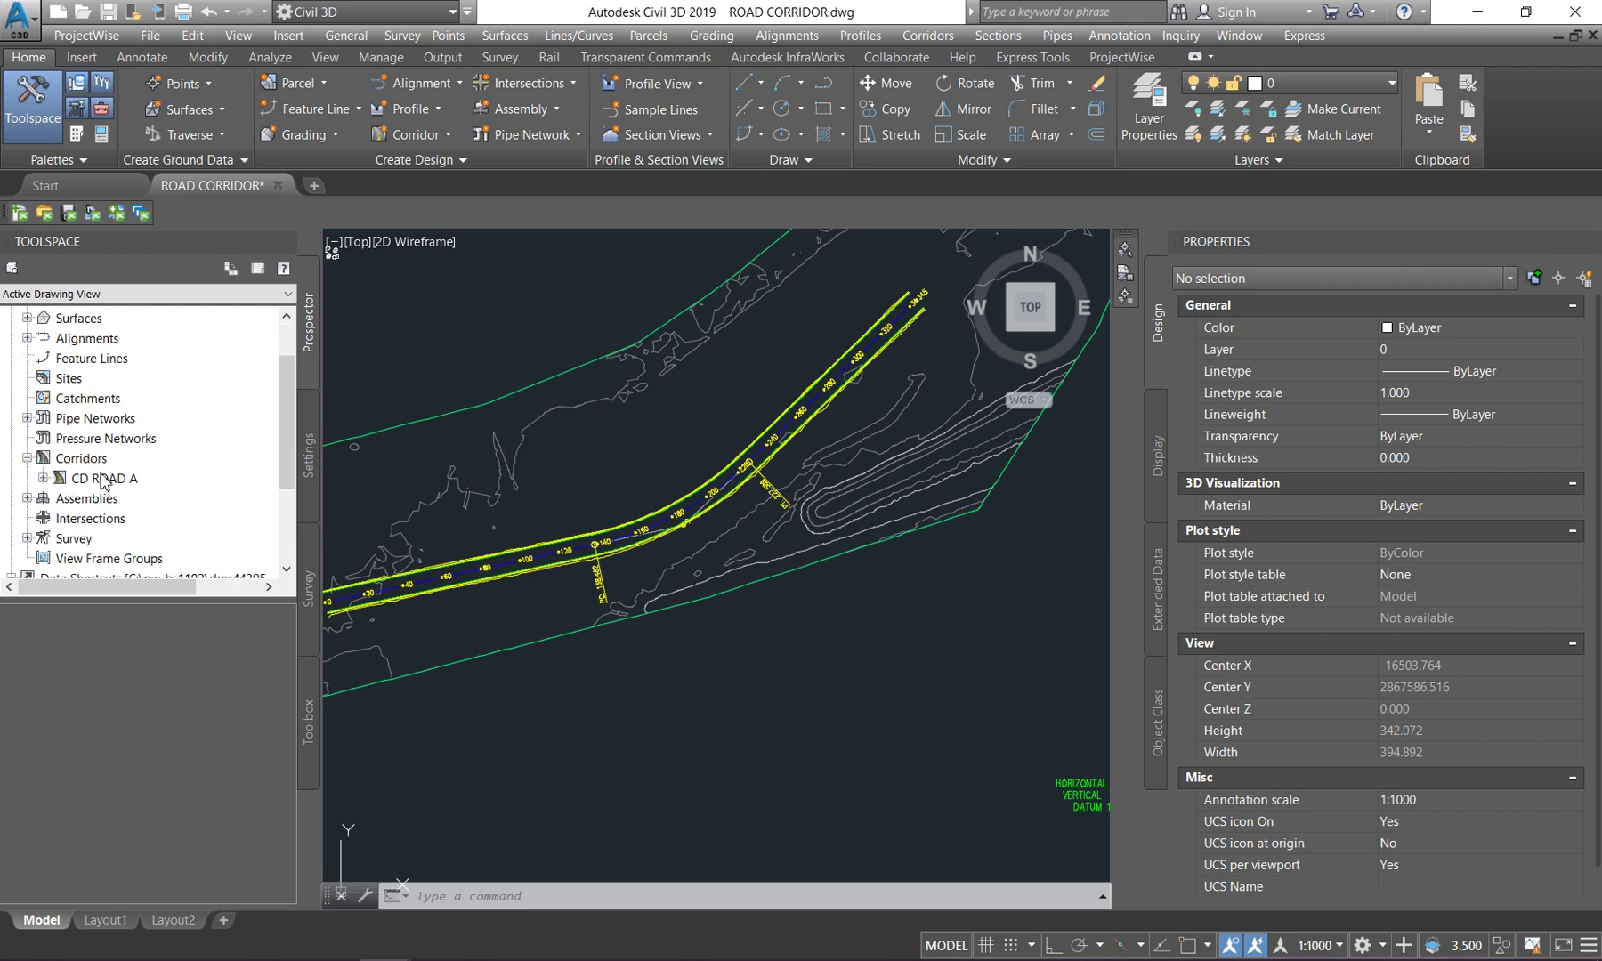
right_click(104, 481)
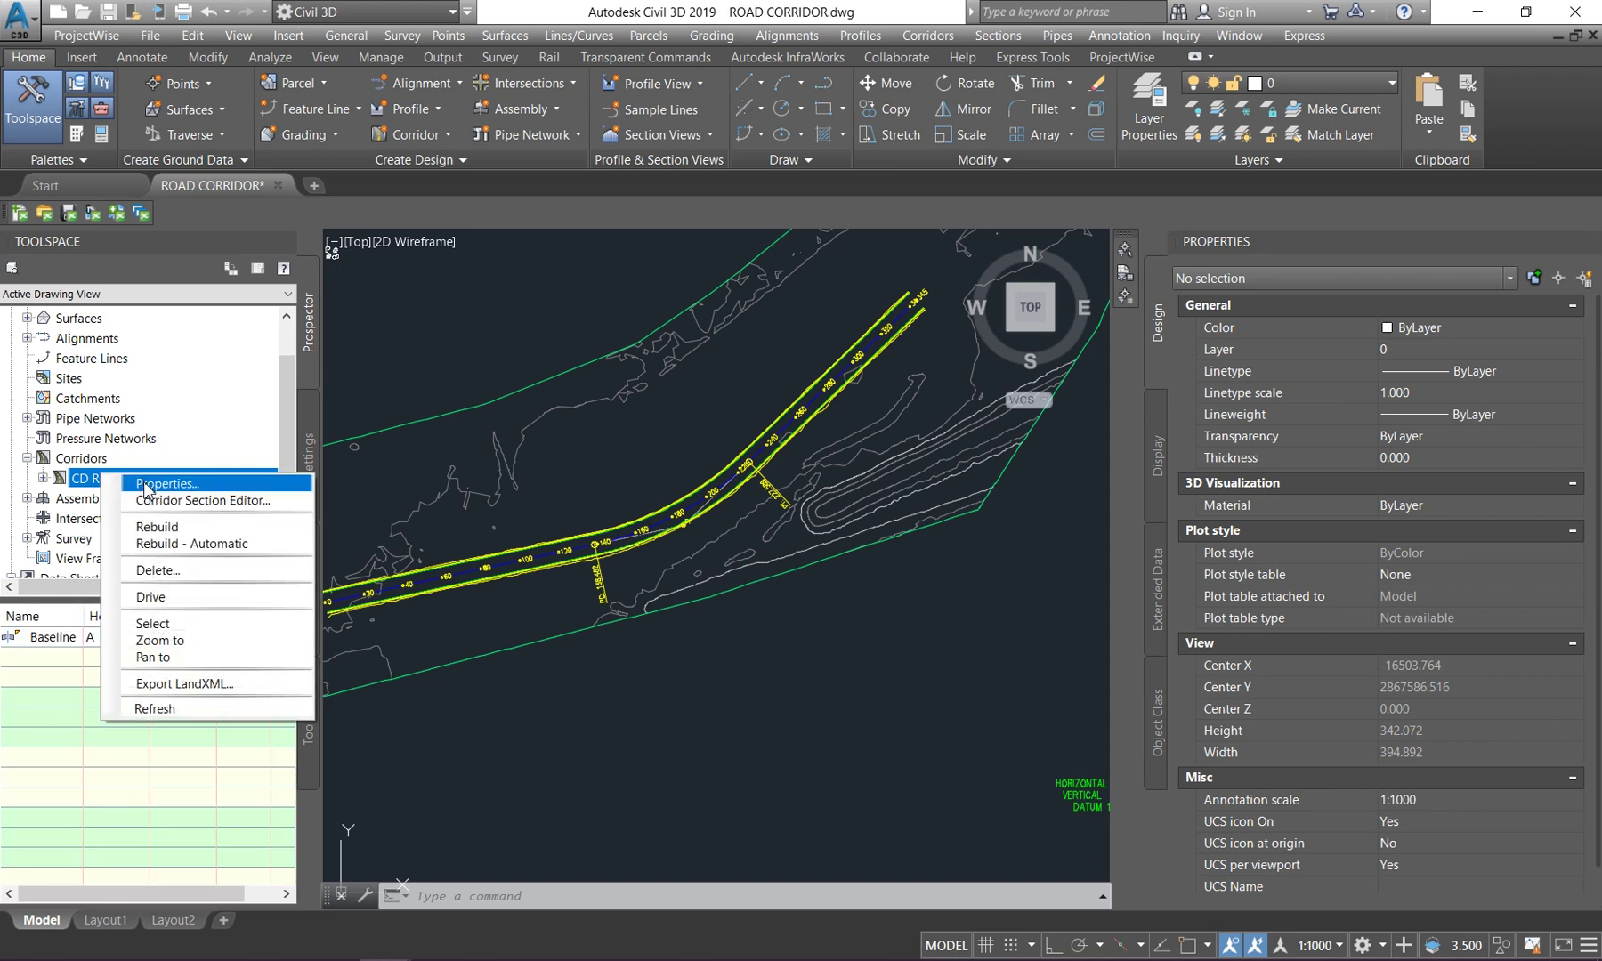
left_click(145, 484)
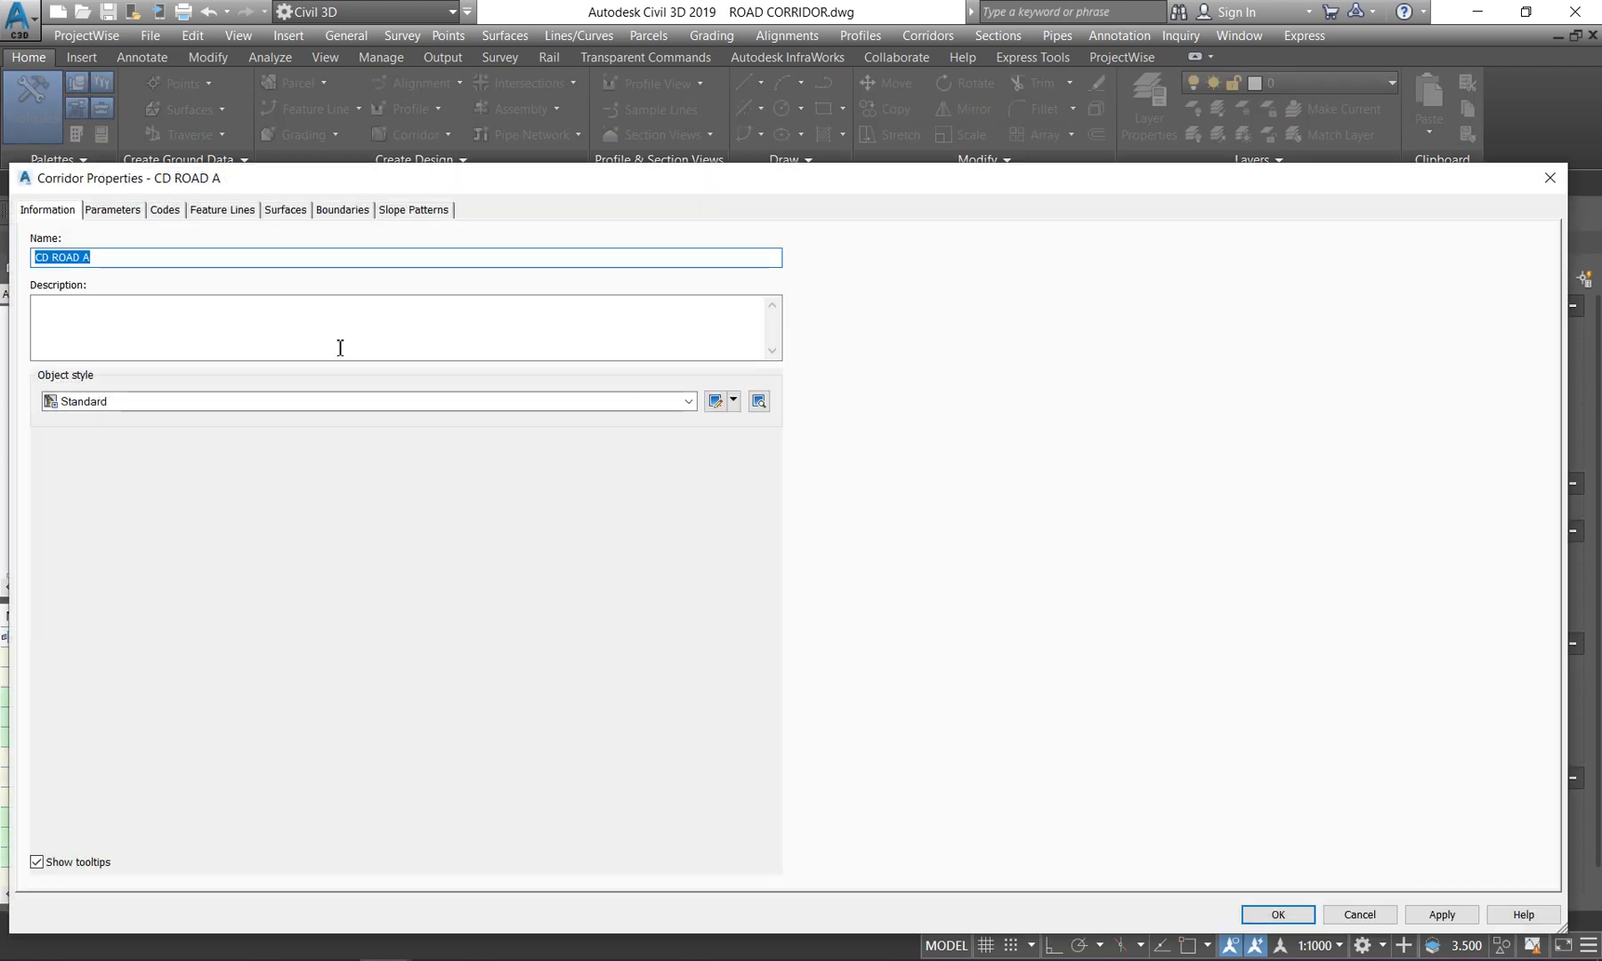
left_click(289, 212)
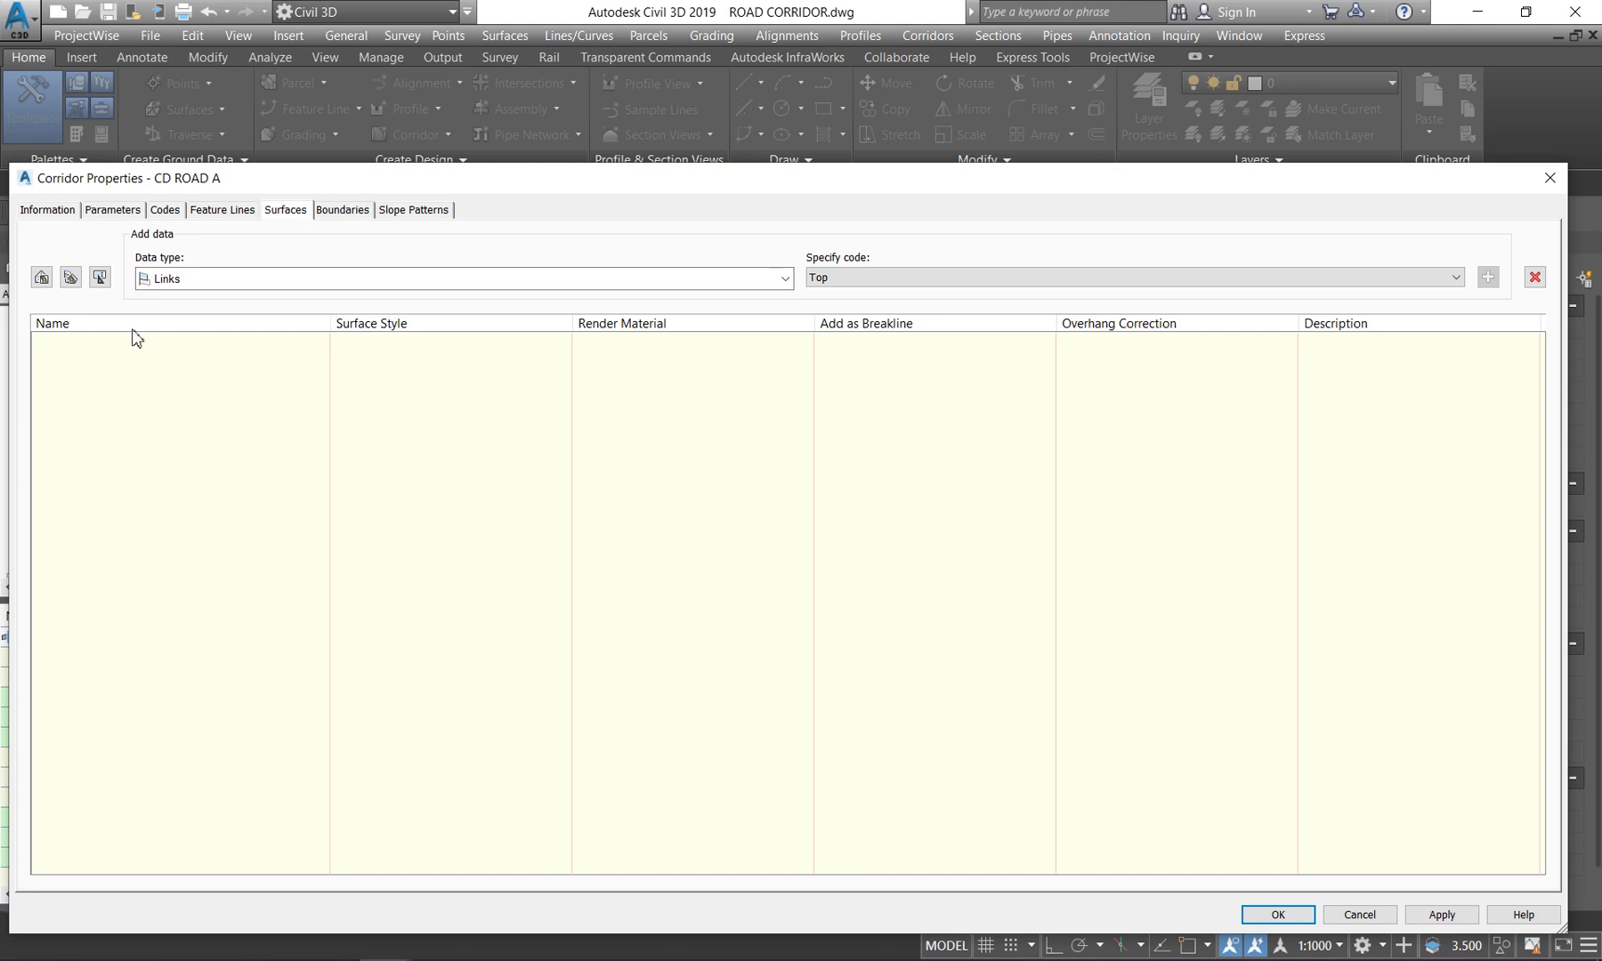
left_click(40, 276)
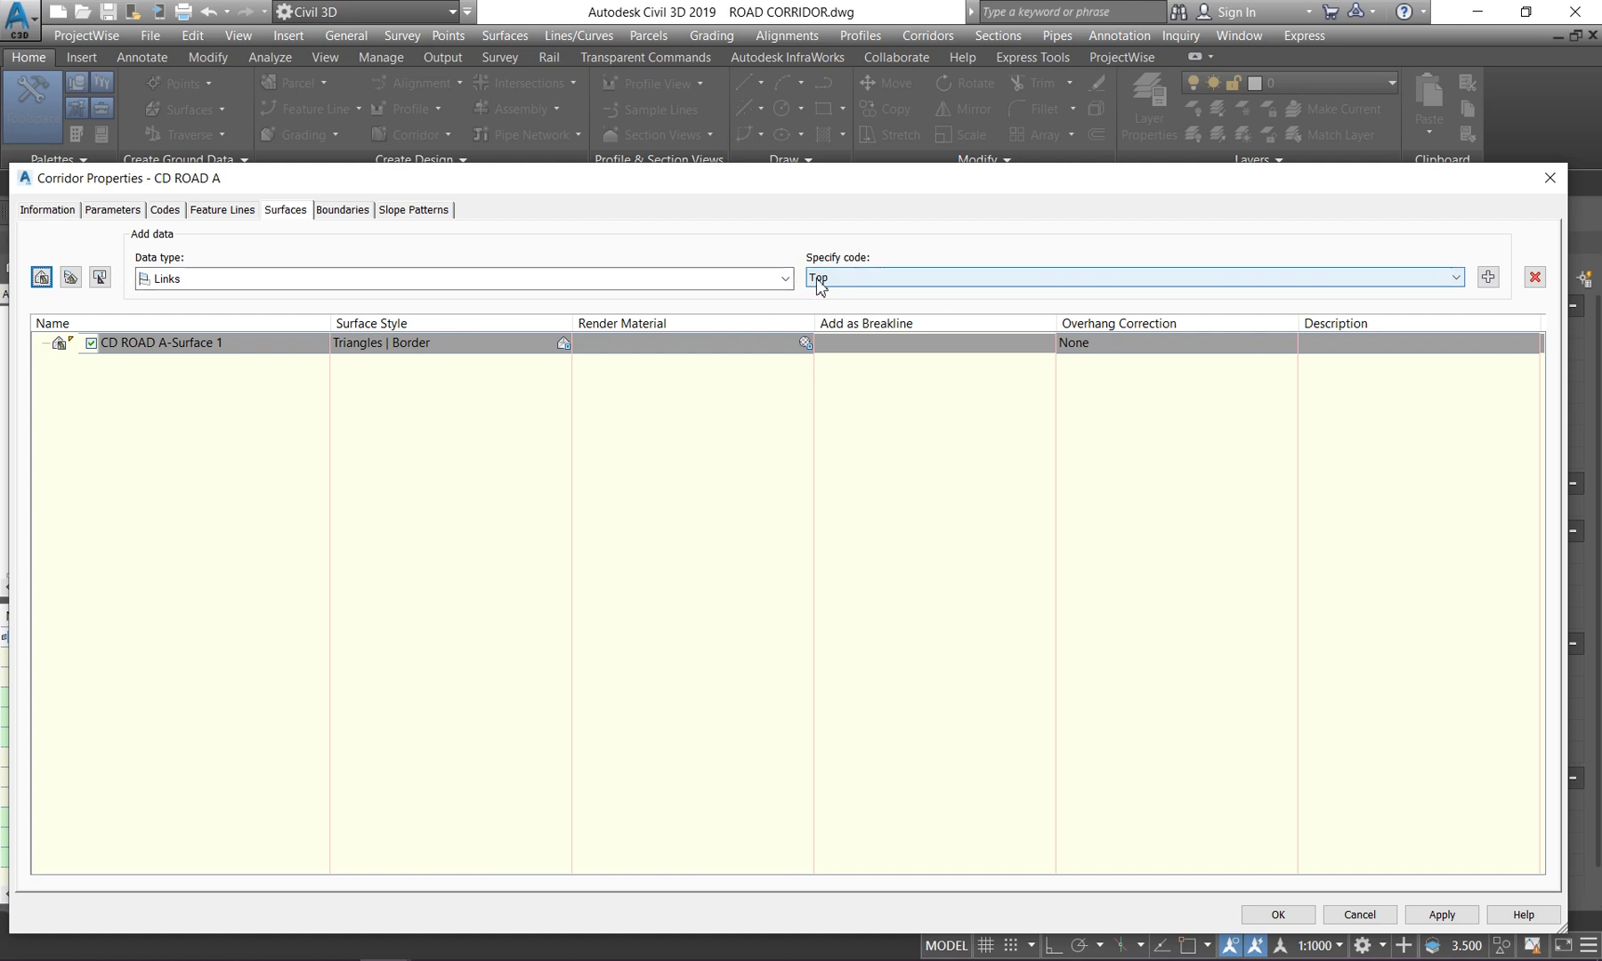
- Add the Top link code to the corridor surface as a breakline and rebuild the corridor to apply it
left_click(1488, 277)
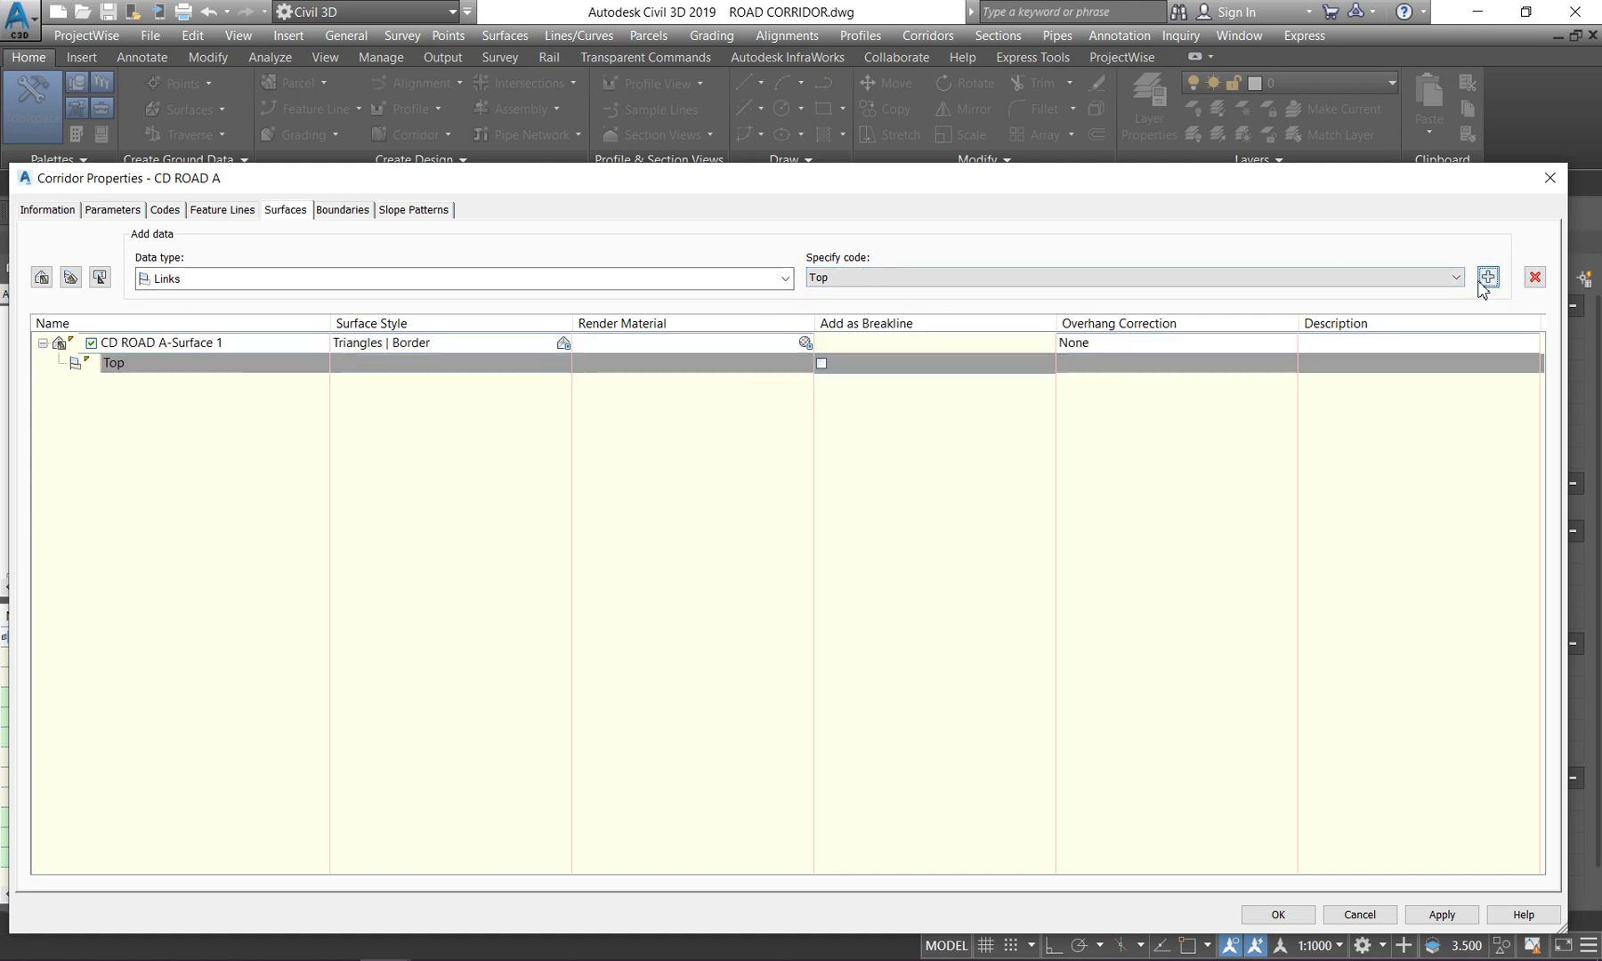
left_click(1139, 277)
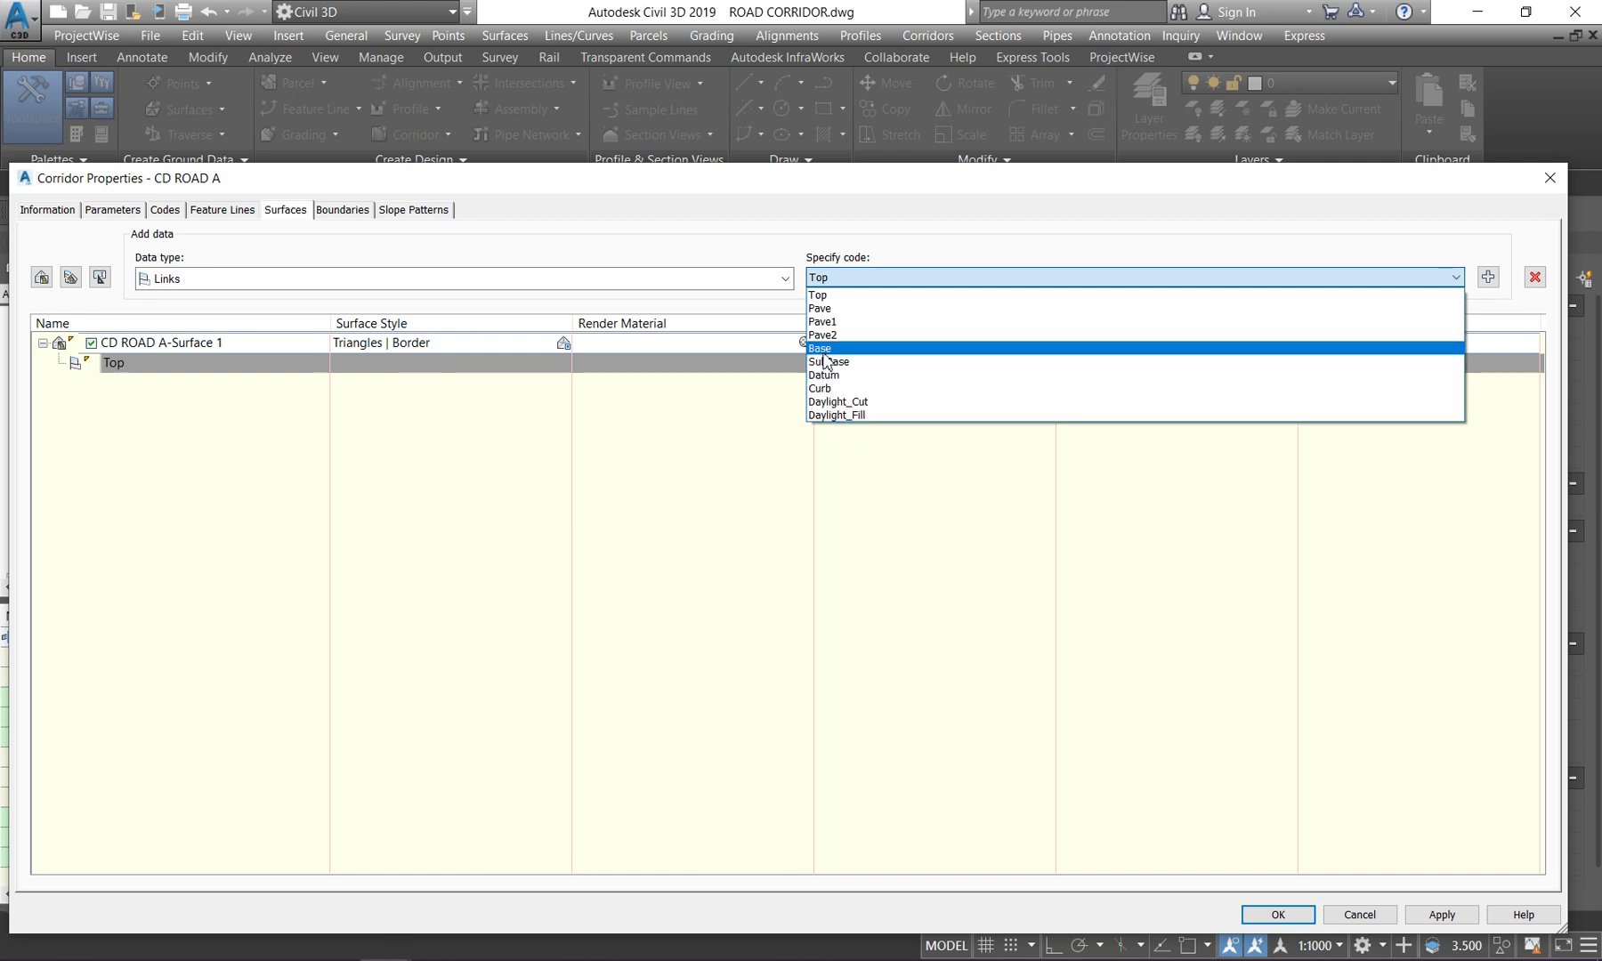
left_click(899, 545)
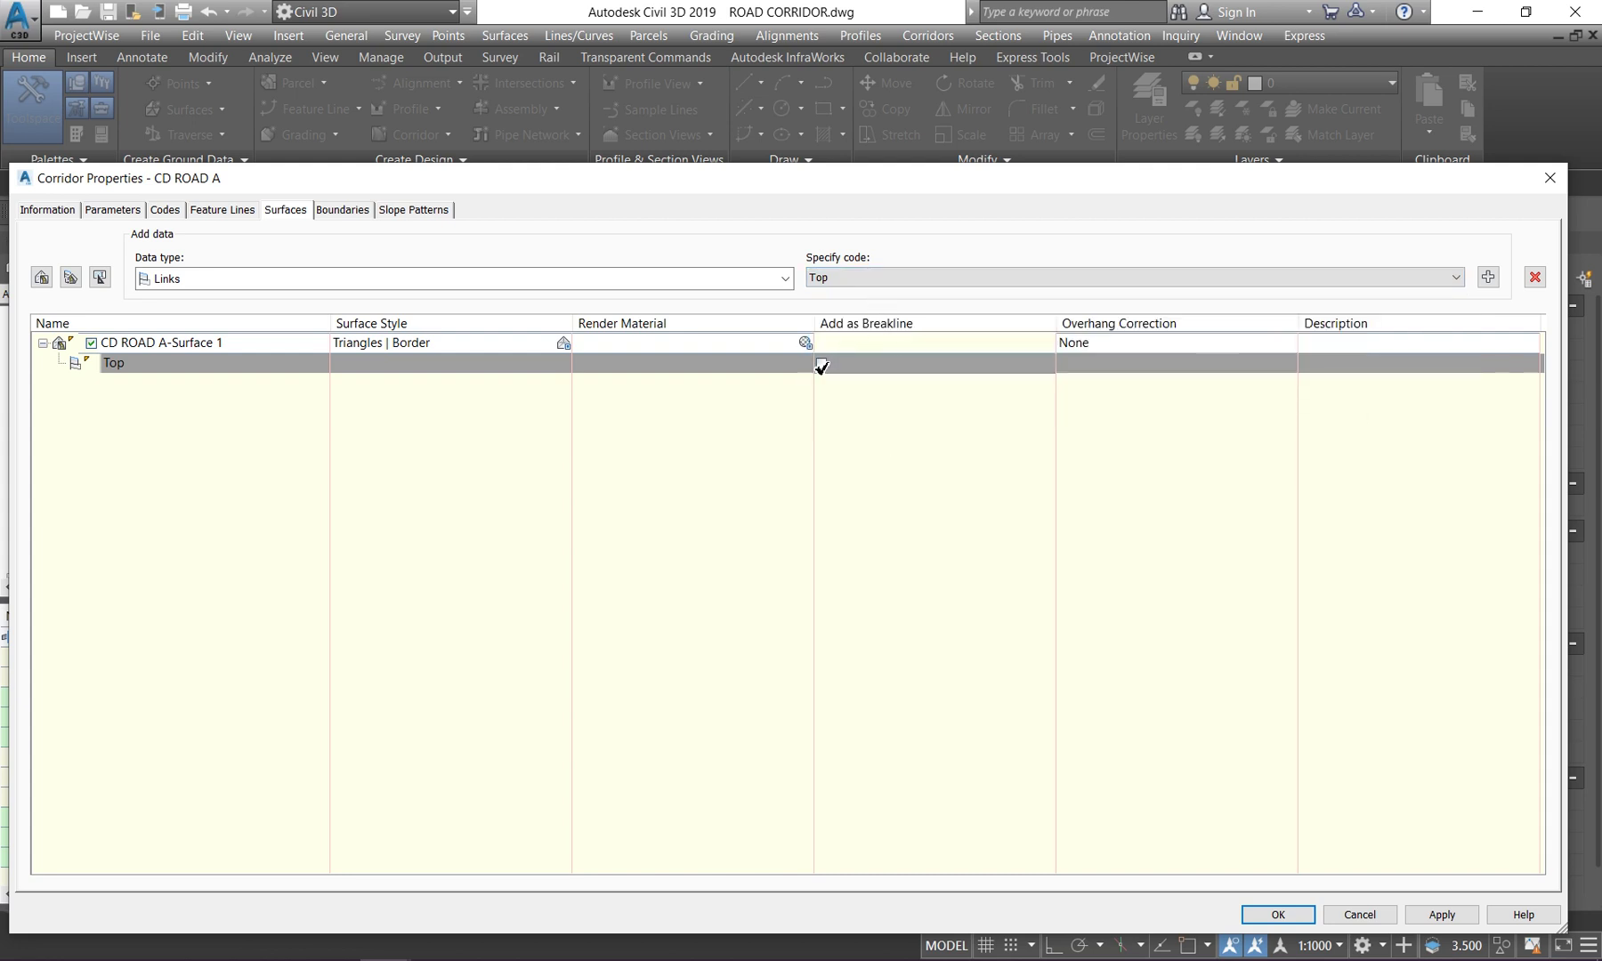
left_click(821, 365)
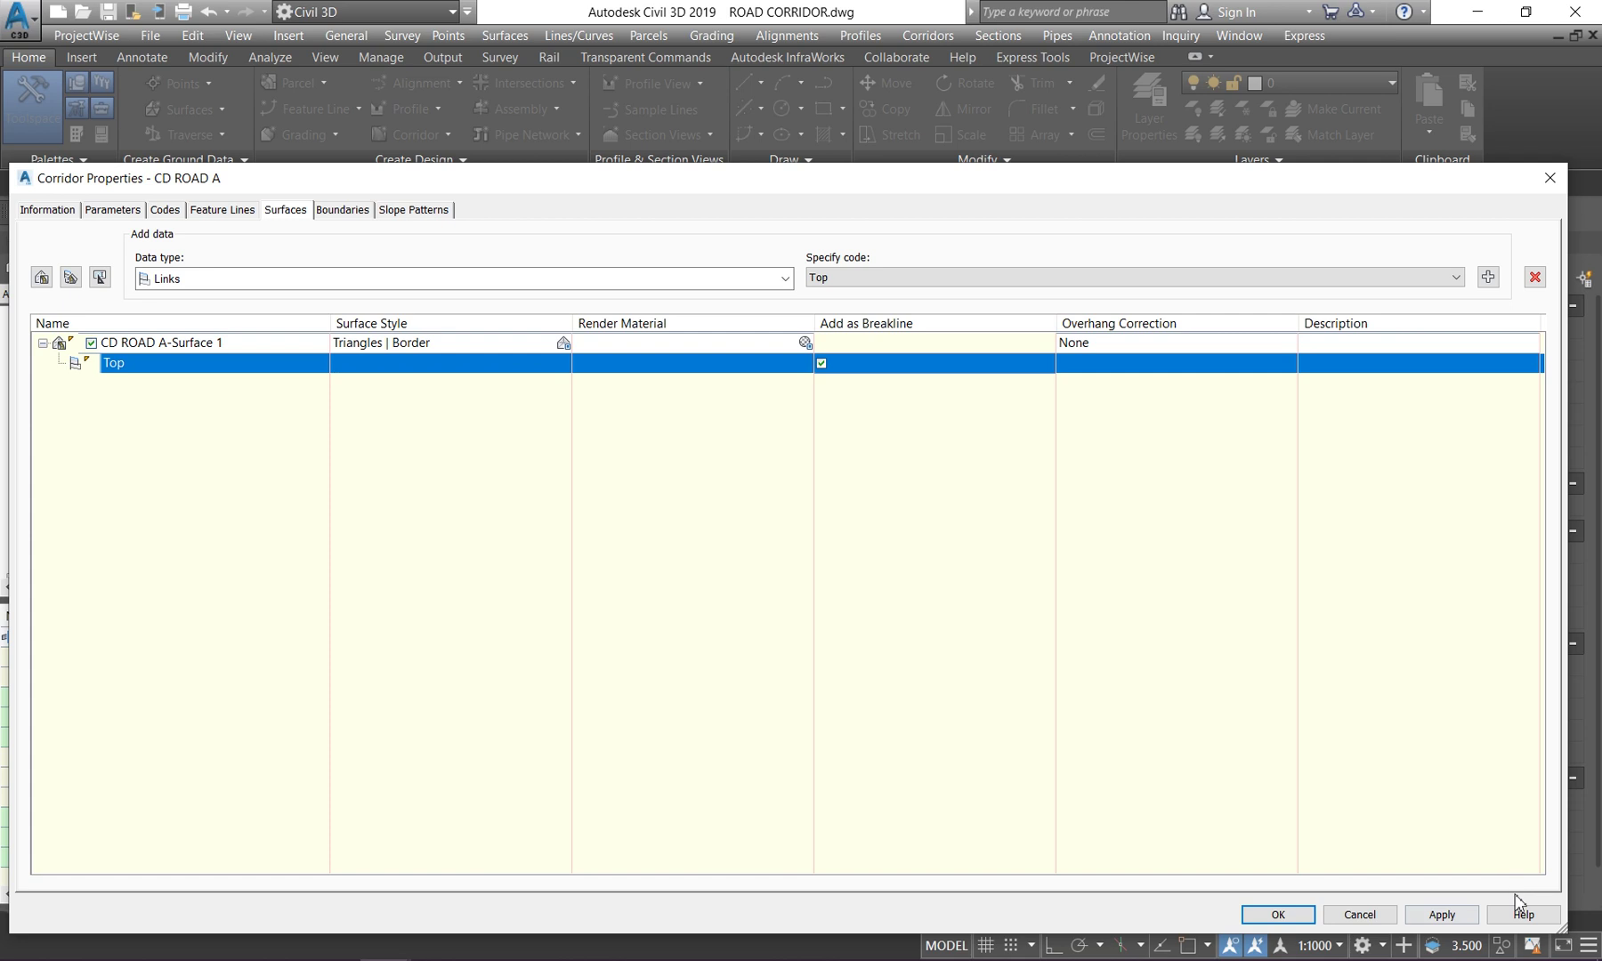
left_click(1441, 915)
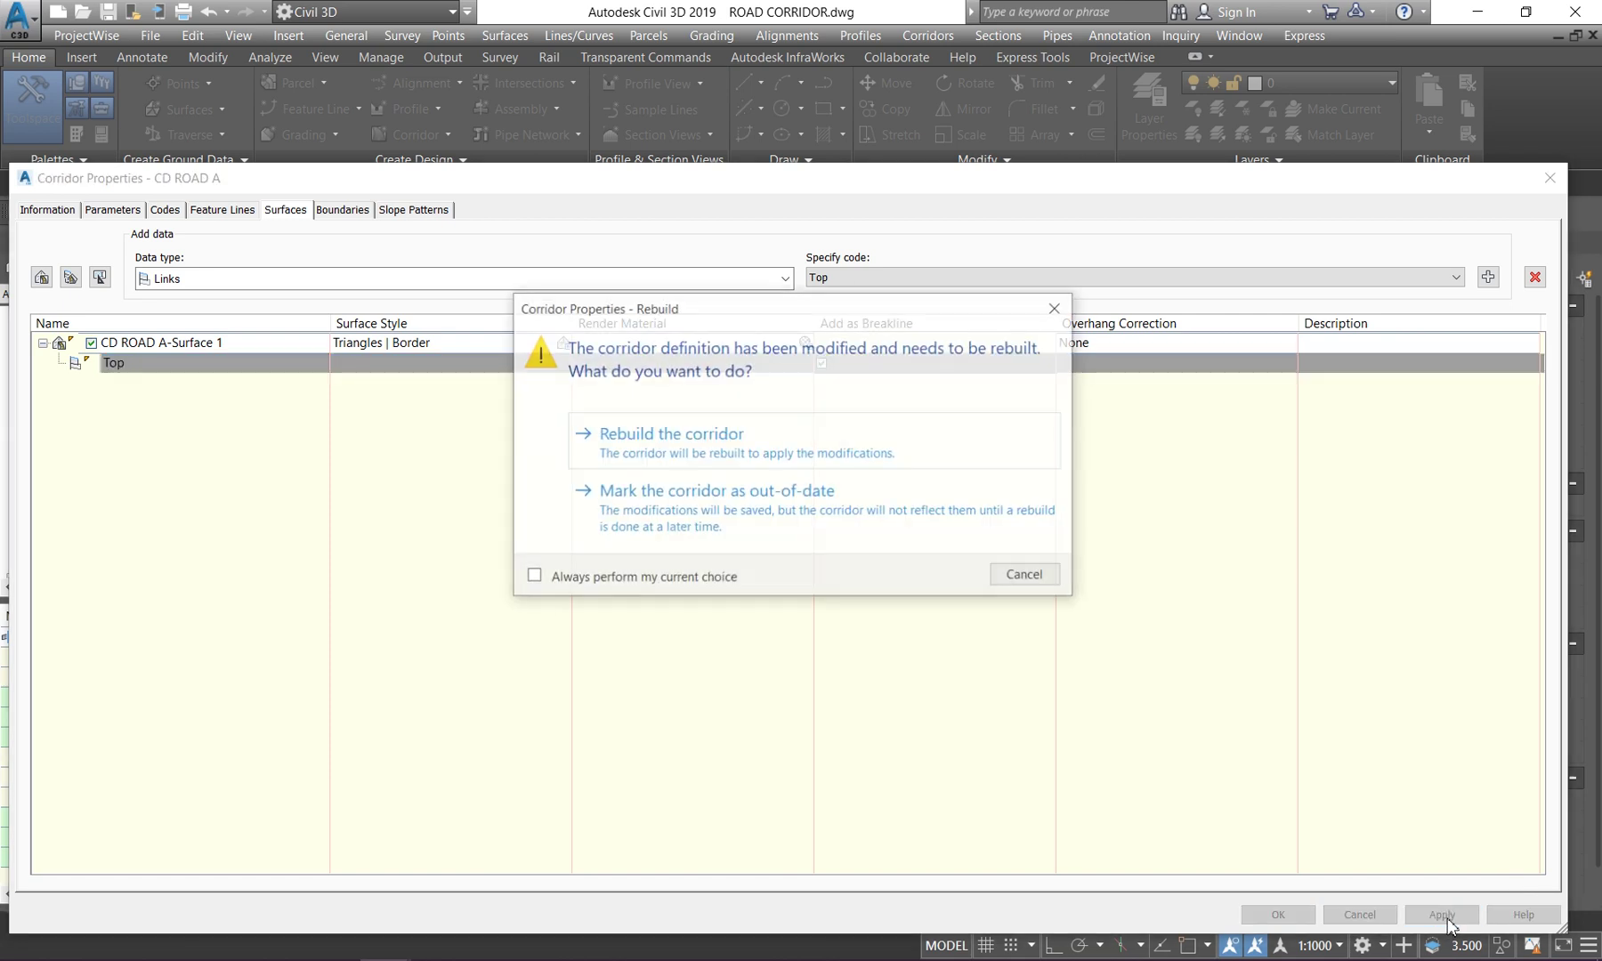
left_click(776, 435)
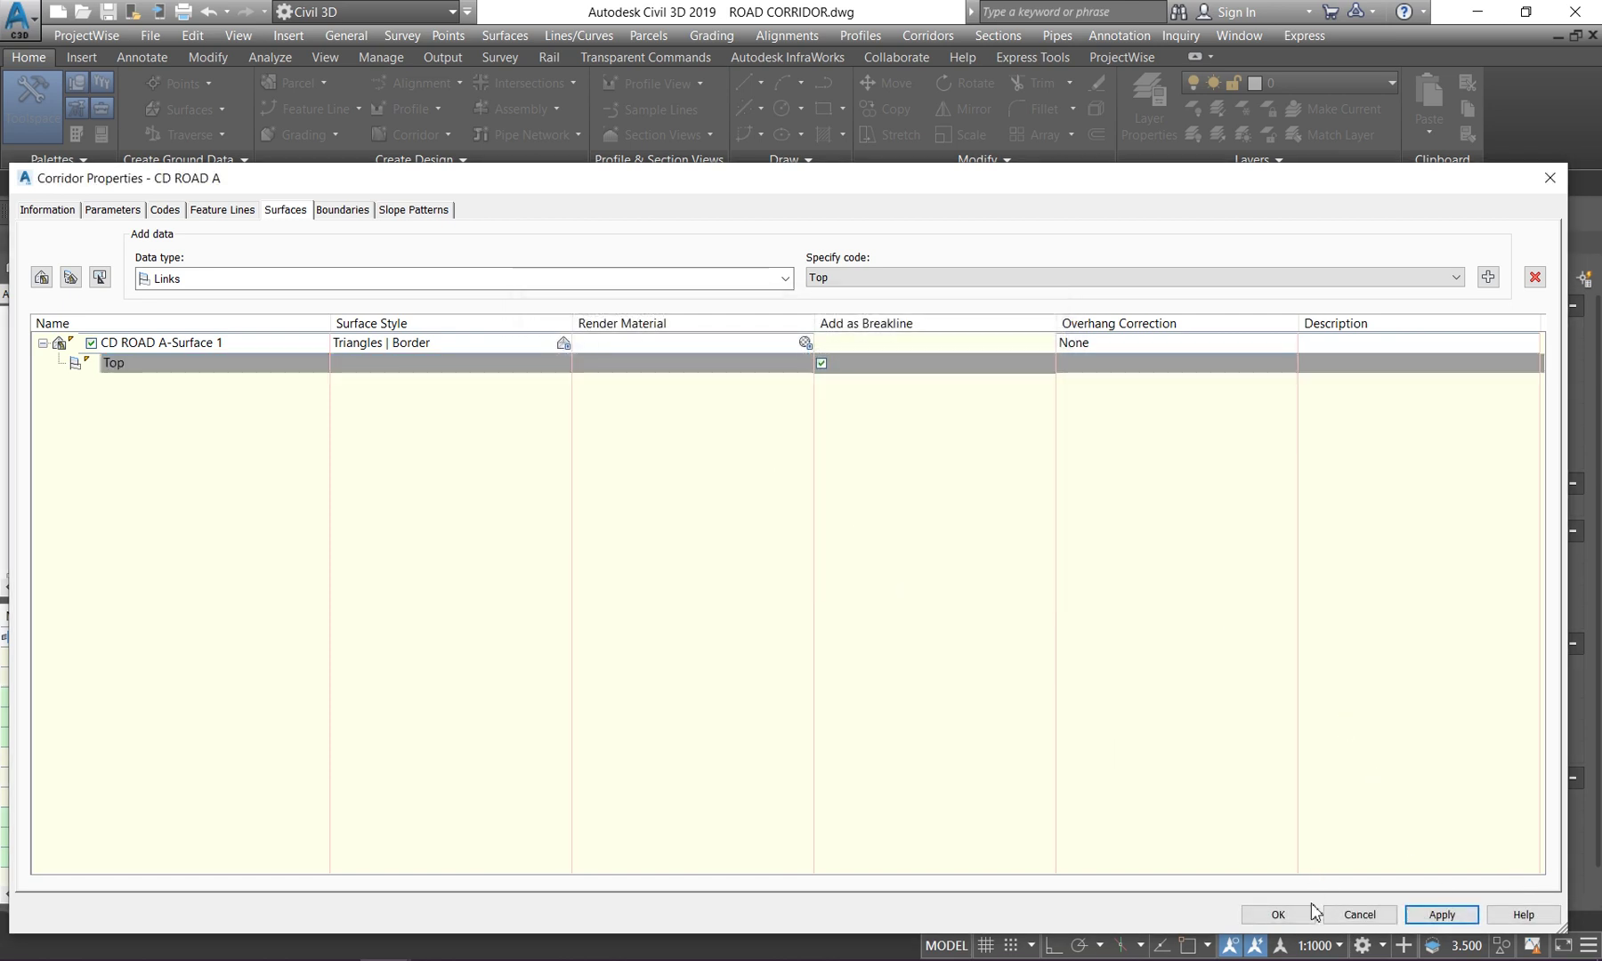
- Rename the corridor surface as CD ROAD A and accept the corridor properties
left_click(178, 345)
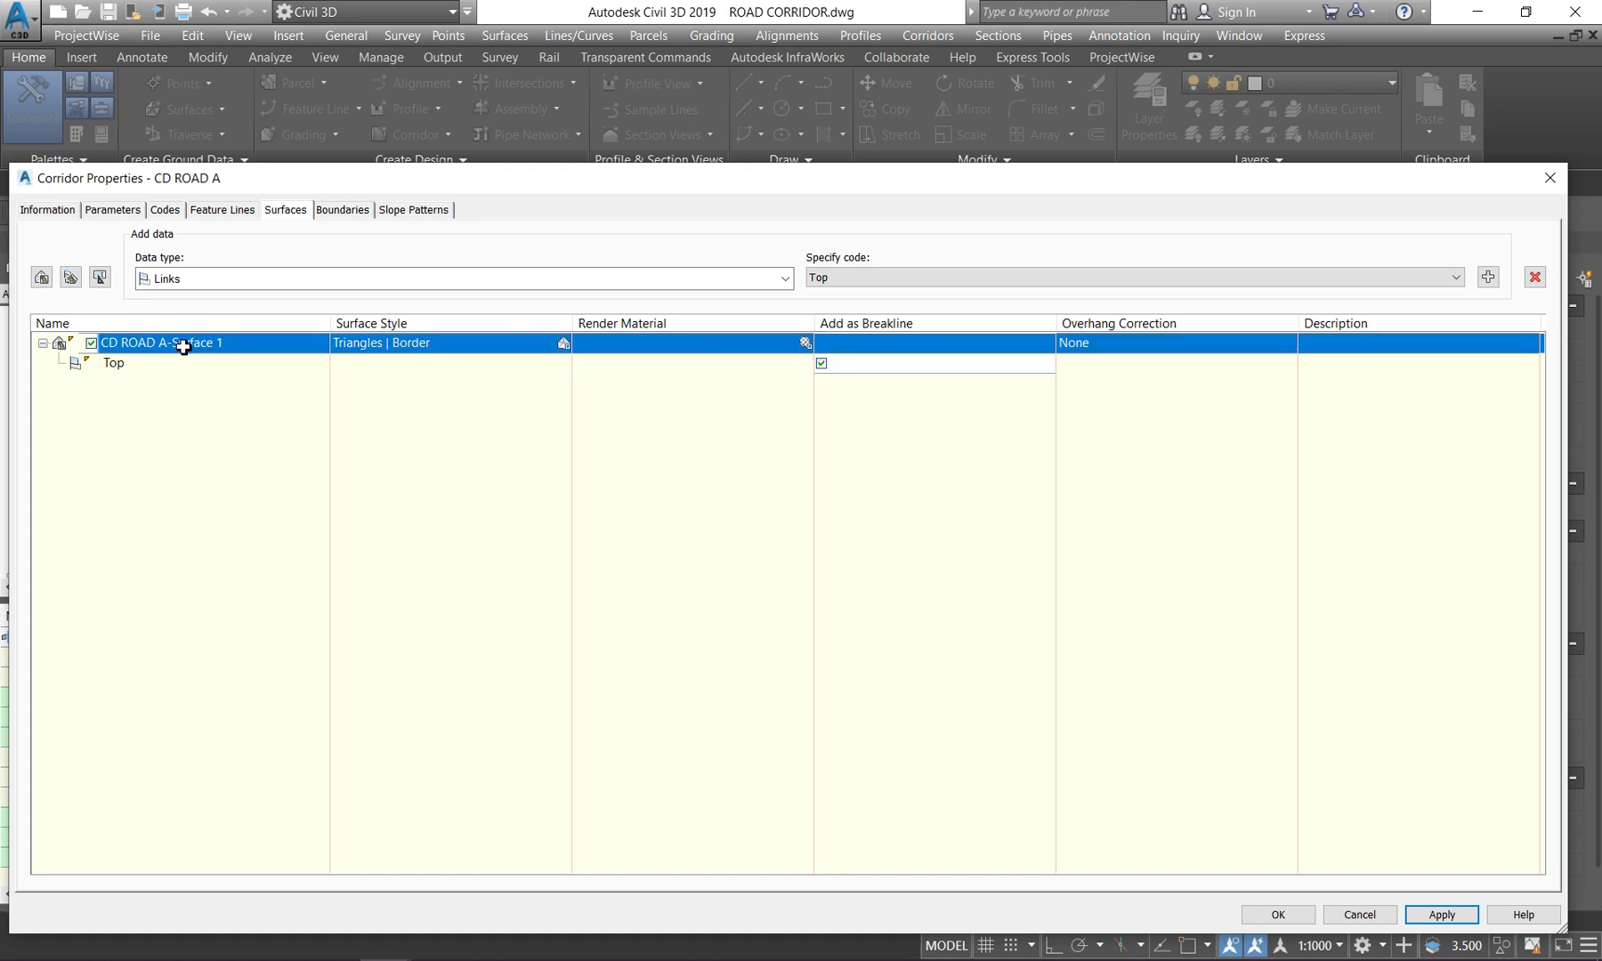
left_click(194, 344)
left_click(237, 348)
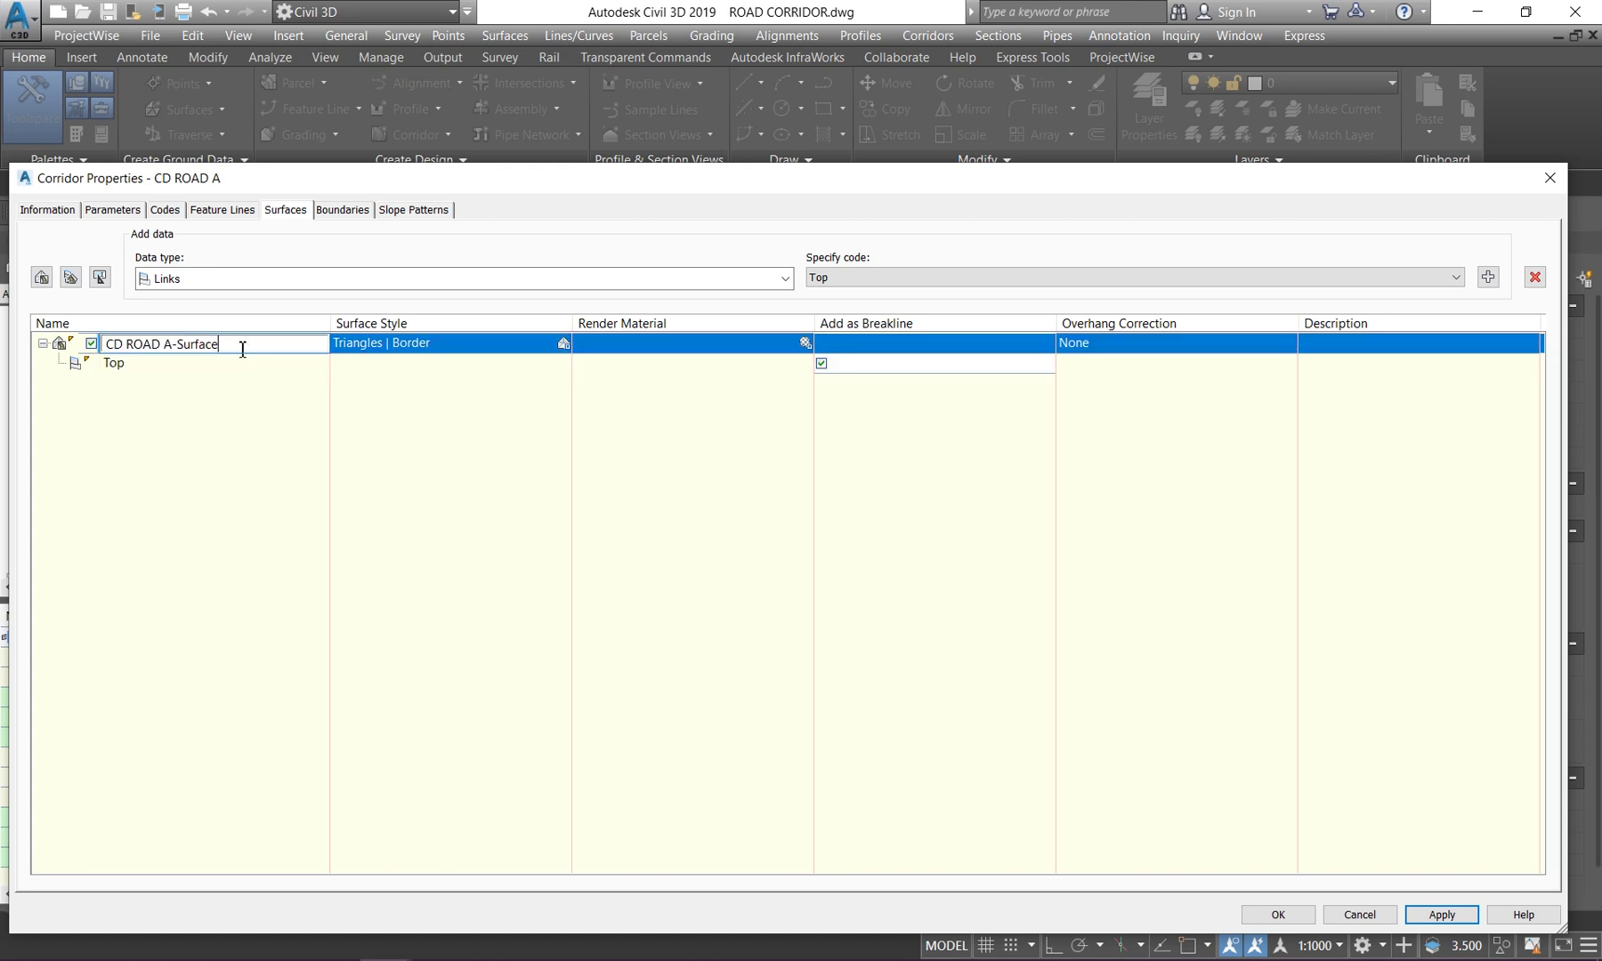
key("Return")
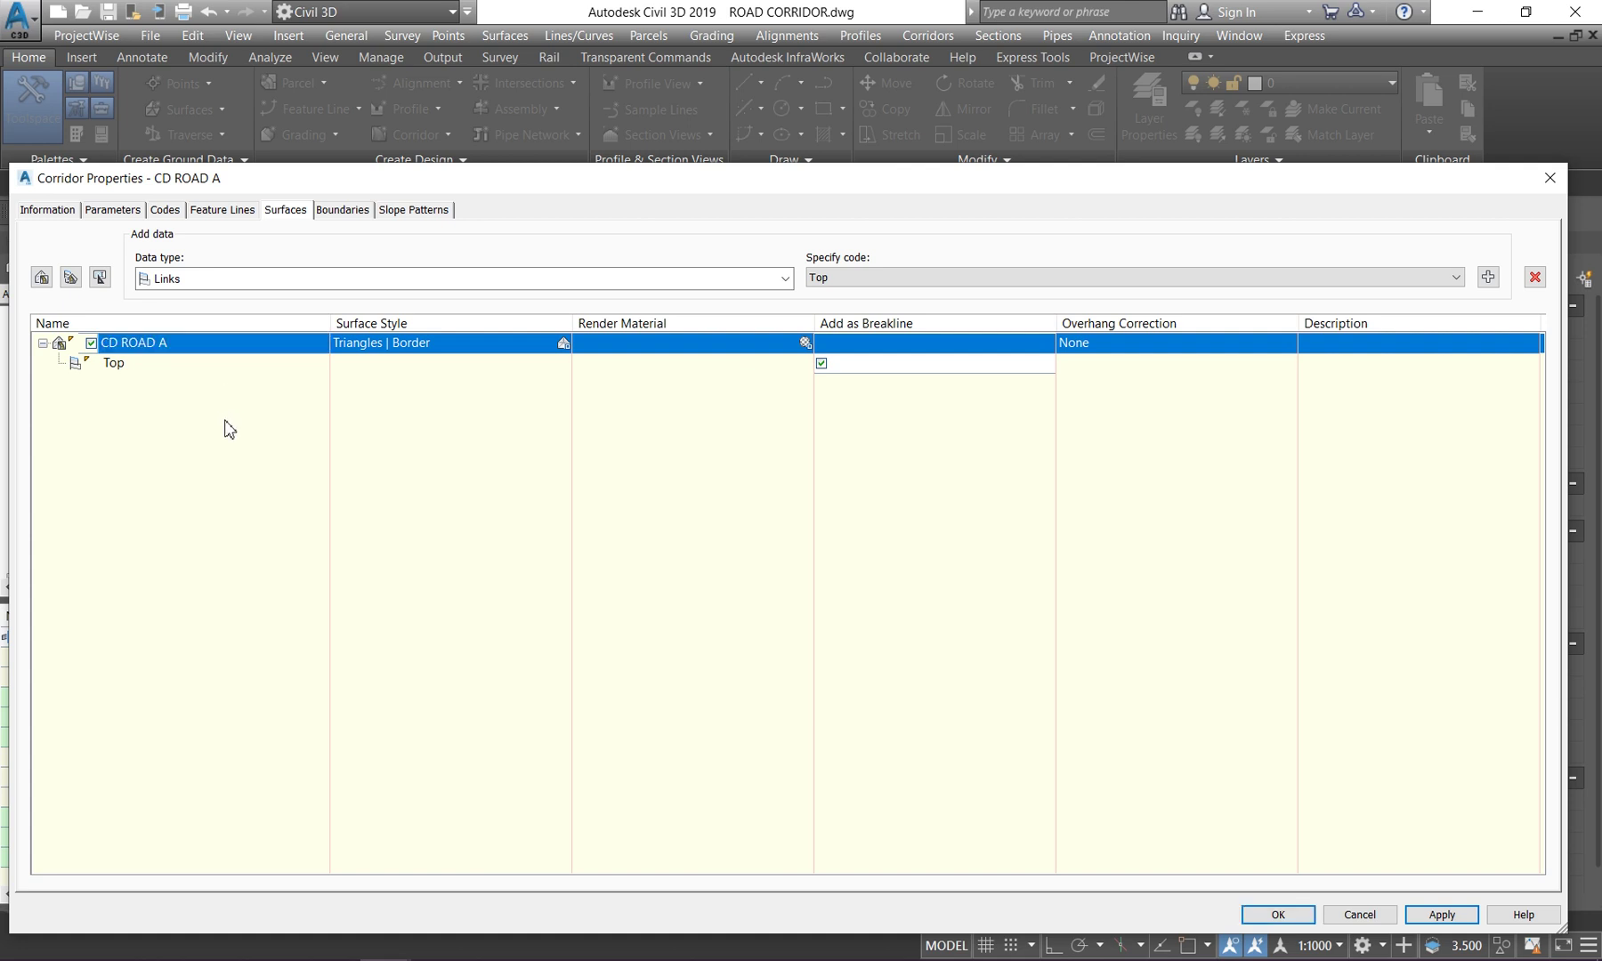
left_click(1442, 915)
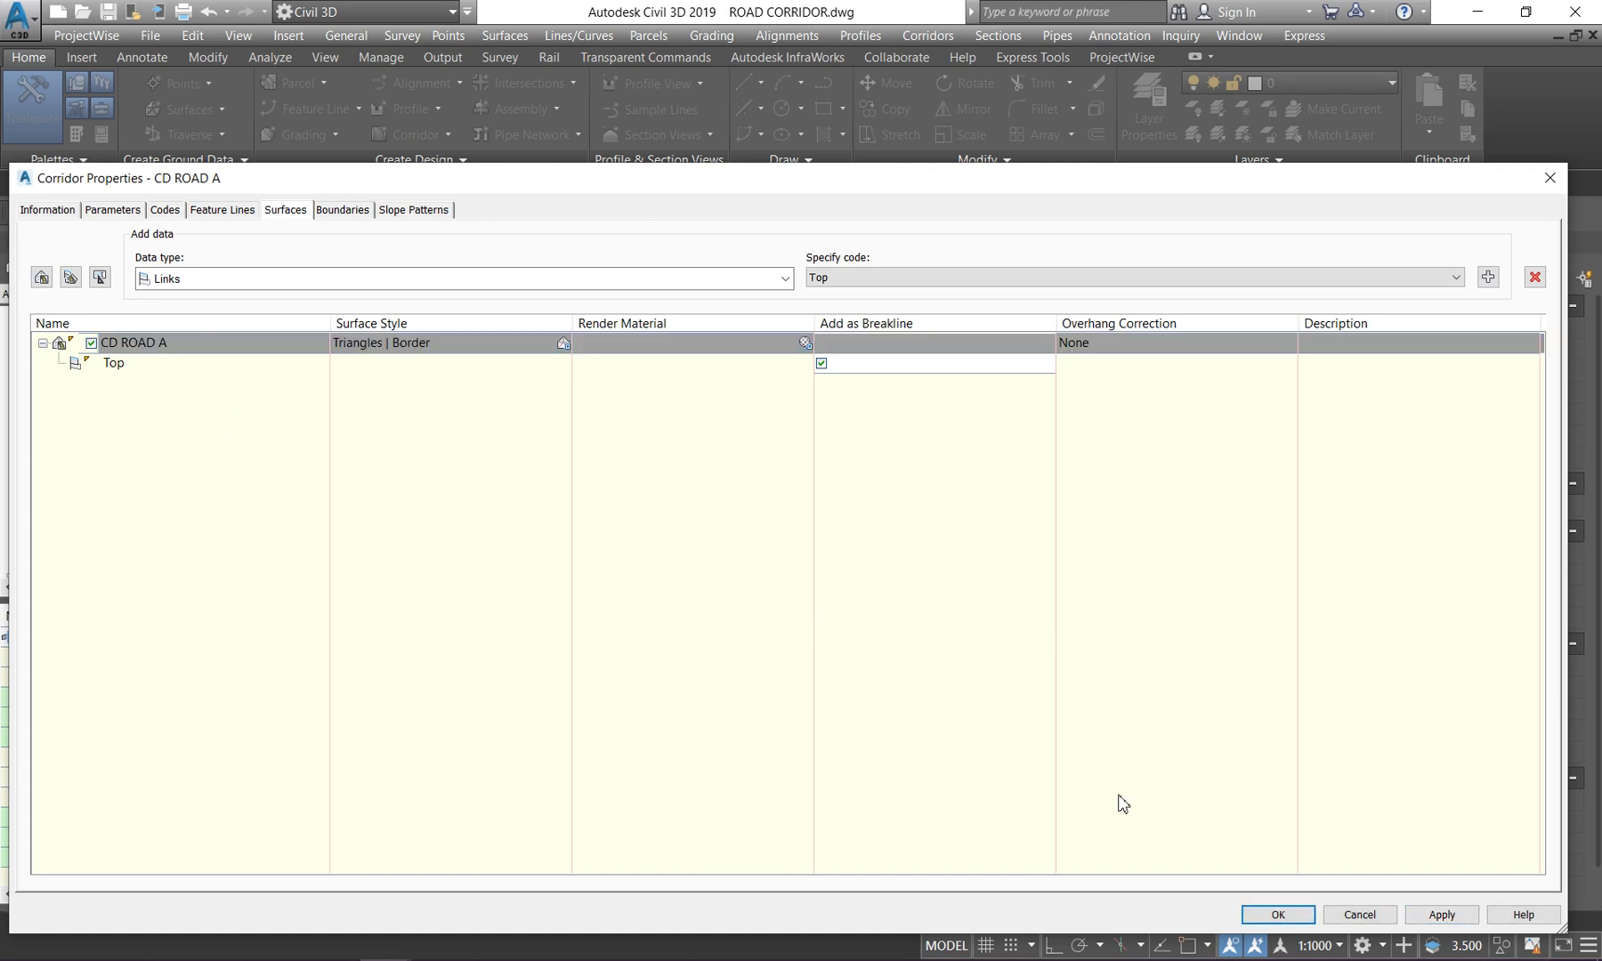
left_click(1280, 911)
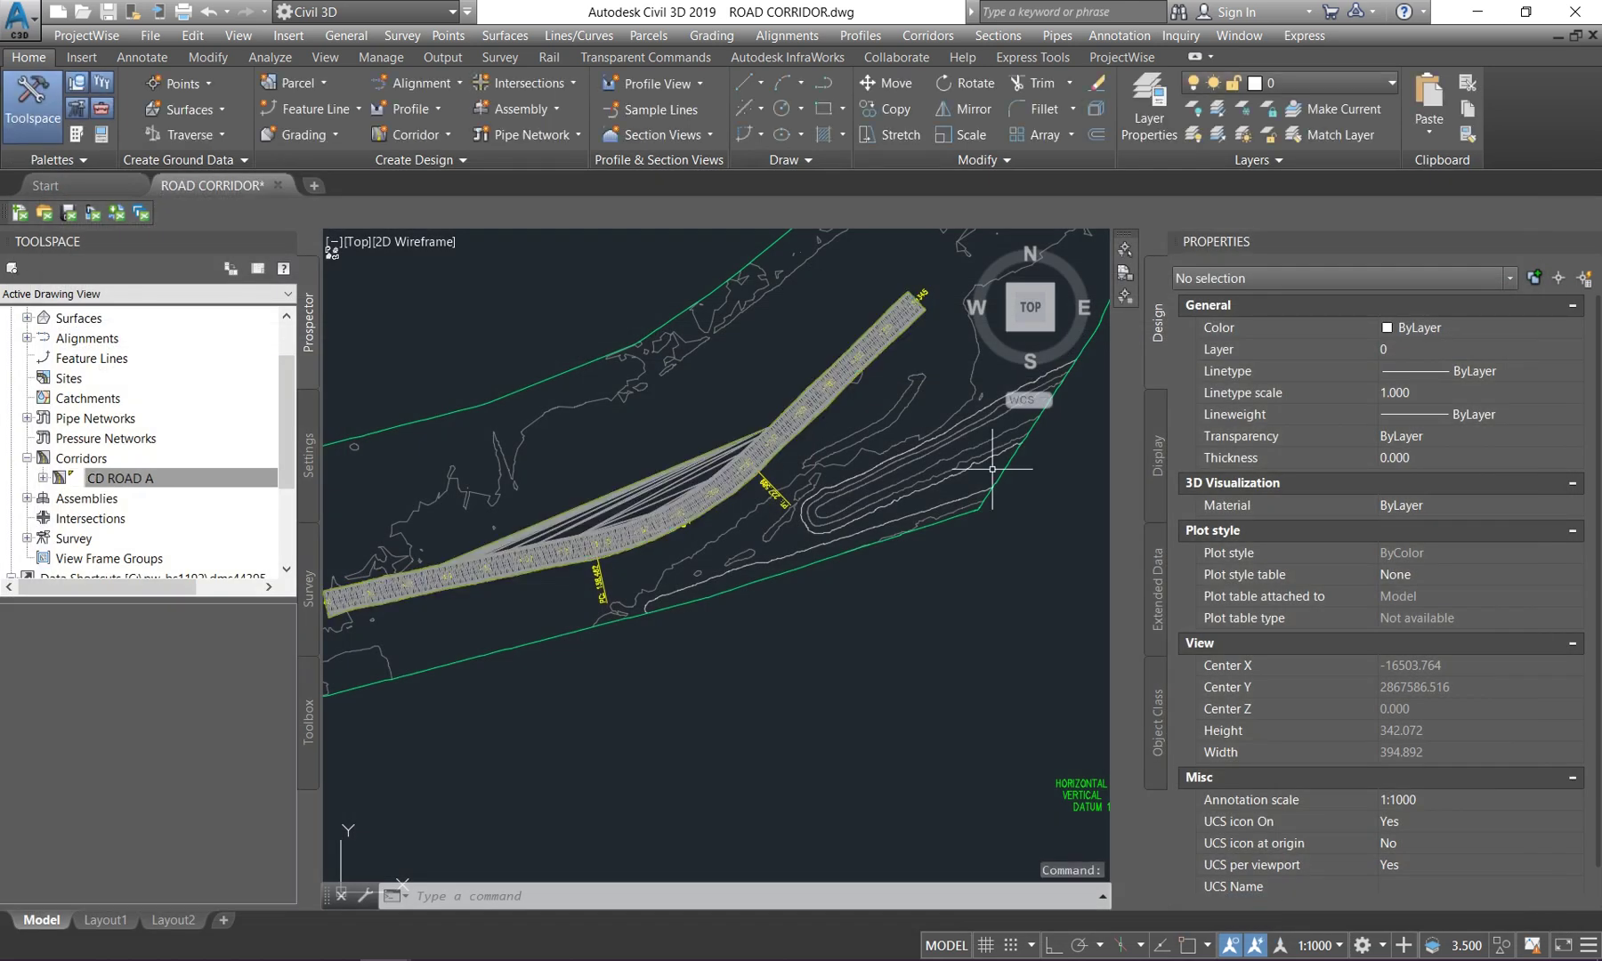
- Examine in plan how the corridor surface triangulates along the road and across the inside of the bend
scroll(645, 517, "up", 2)
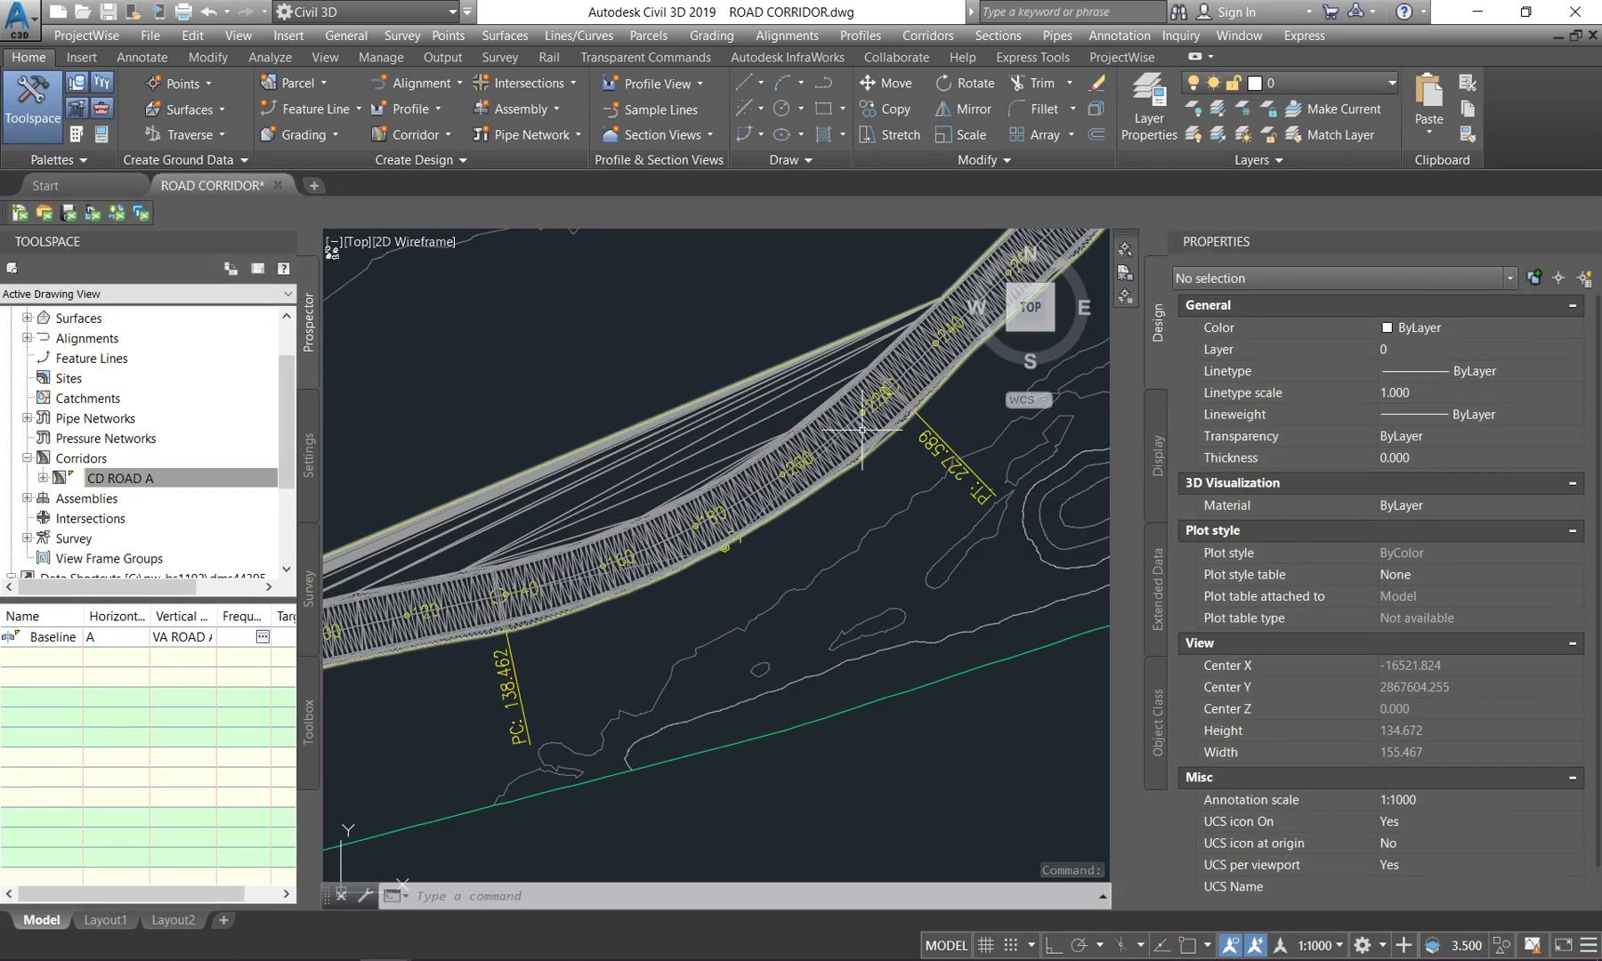
scroll(810, 466, "down", 3)
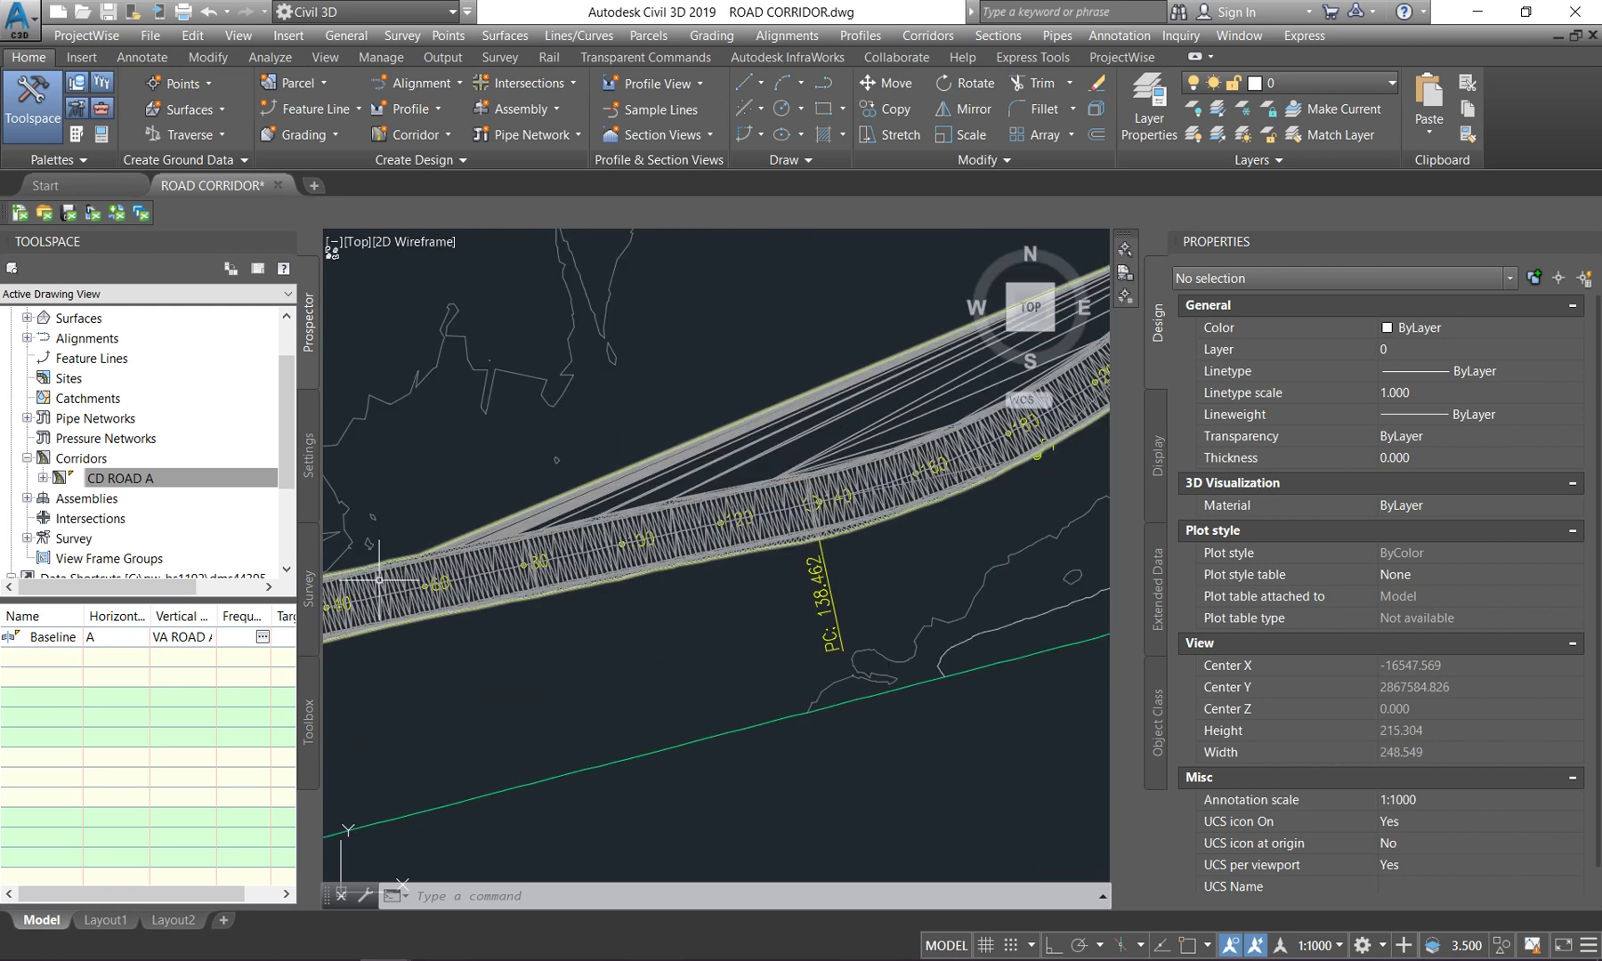
scroll(880, 356, "up", 4)
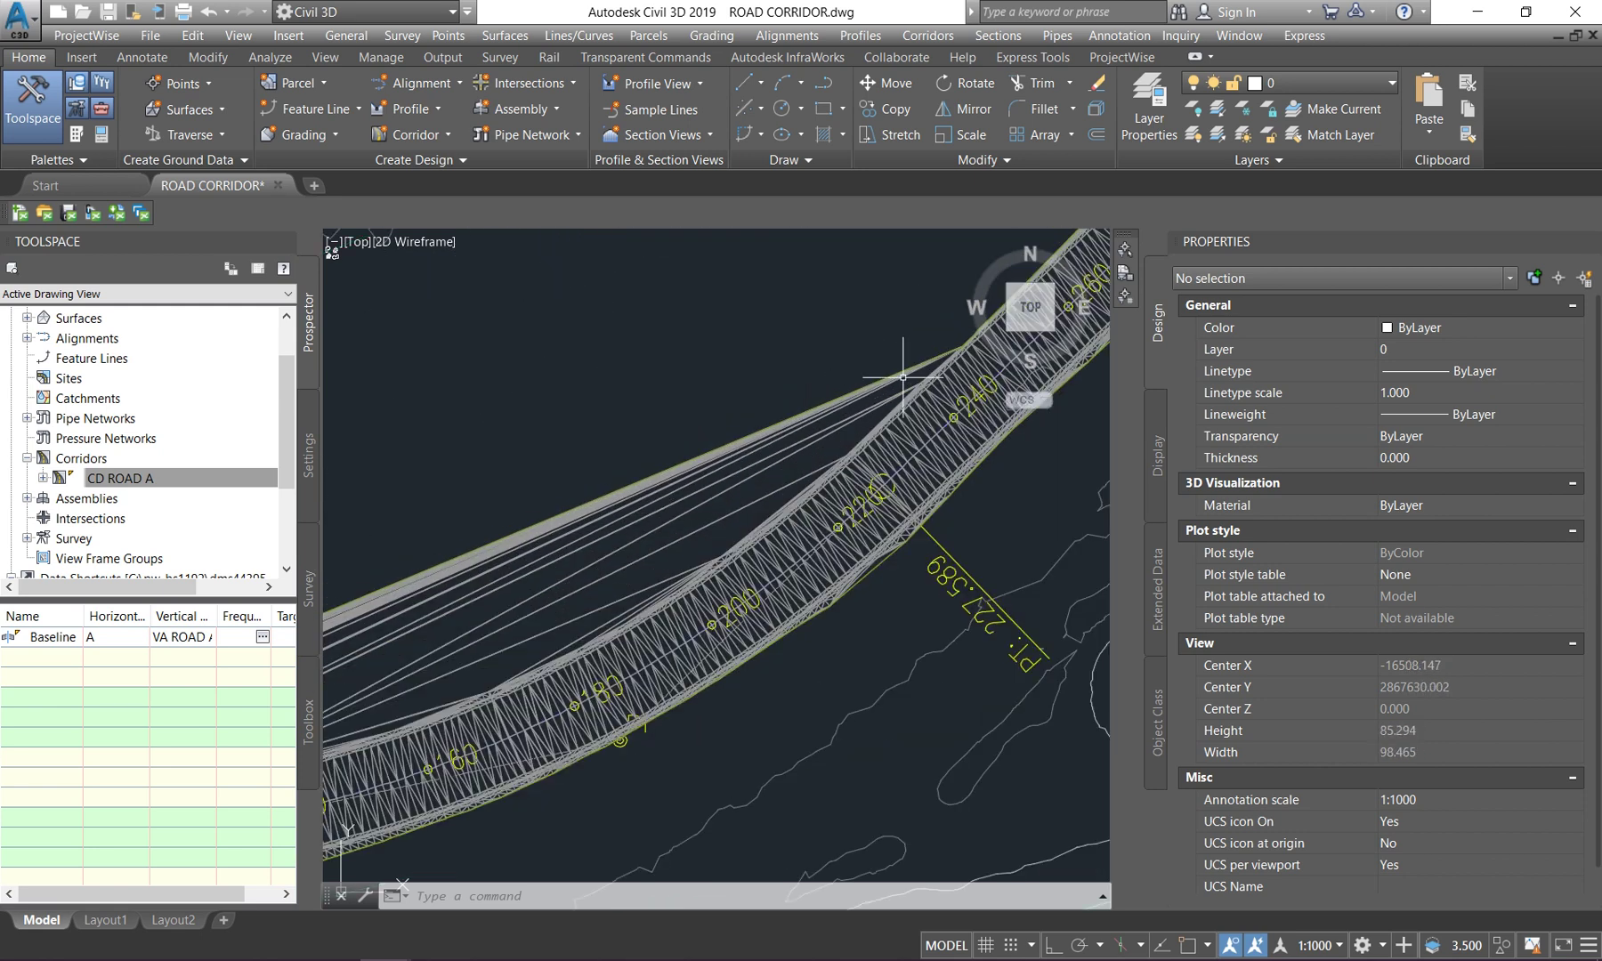
scroll(957, 351, "down", 3)
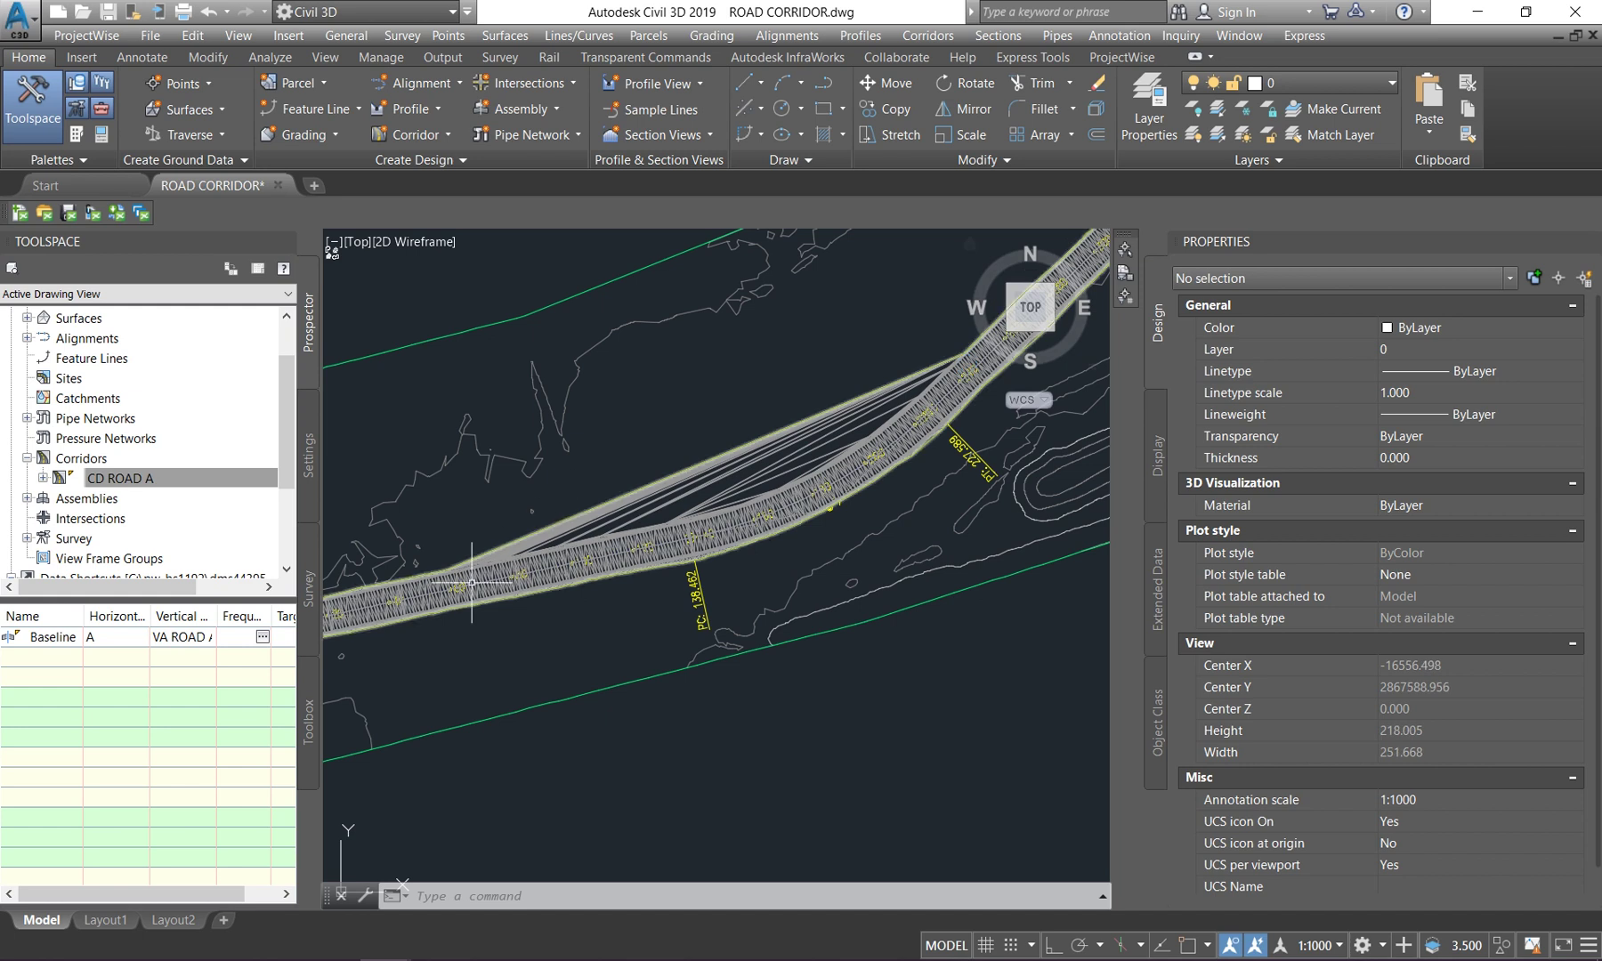
scroll(442, 566, "up", 3)
scroll(683, 617, "down", 6)
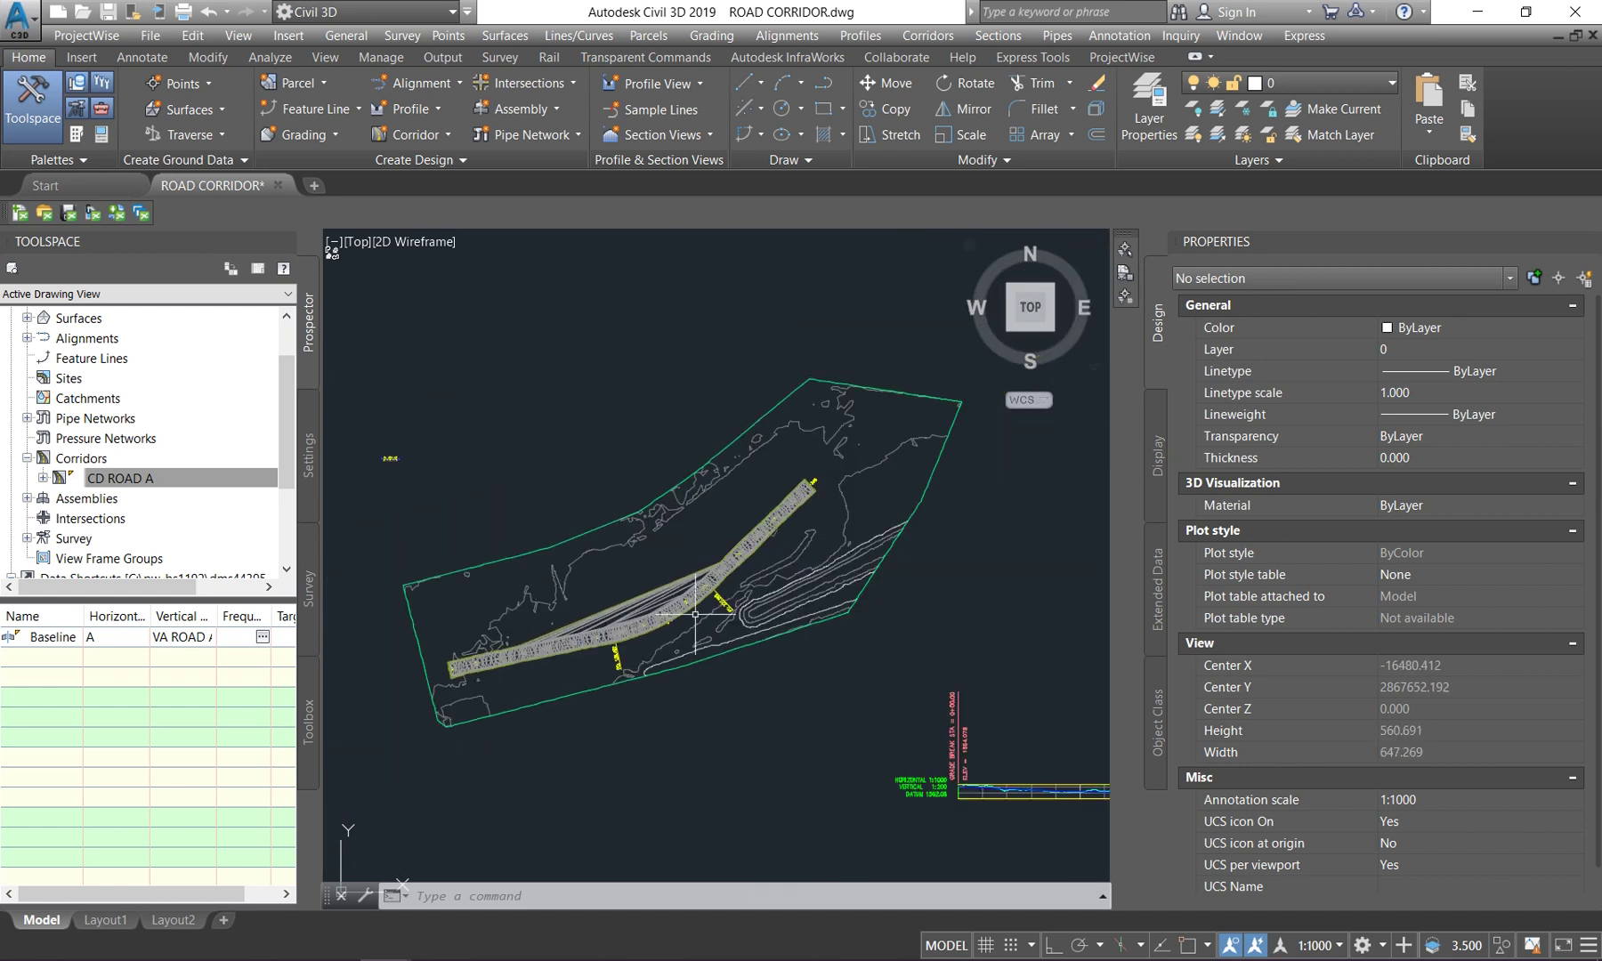
scroll(592, 574, "up", 6)
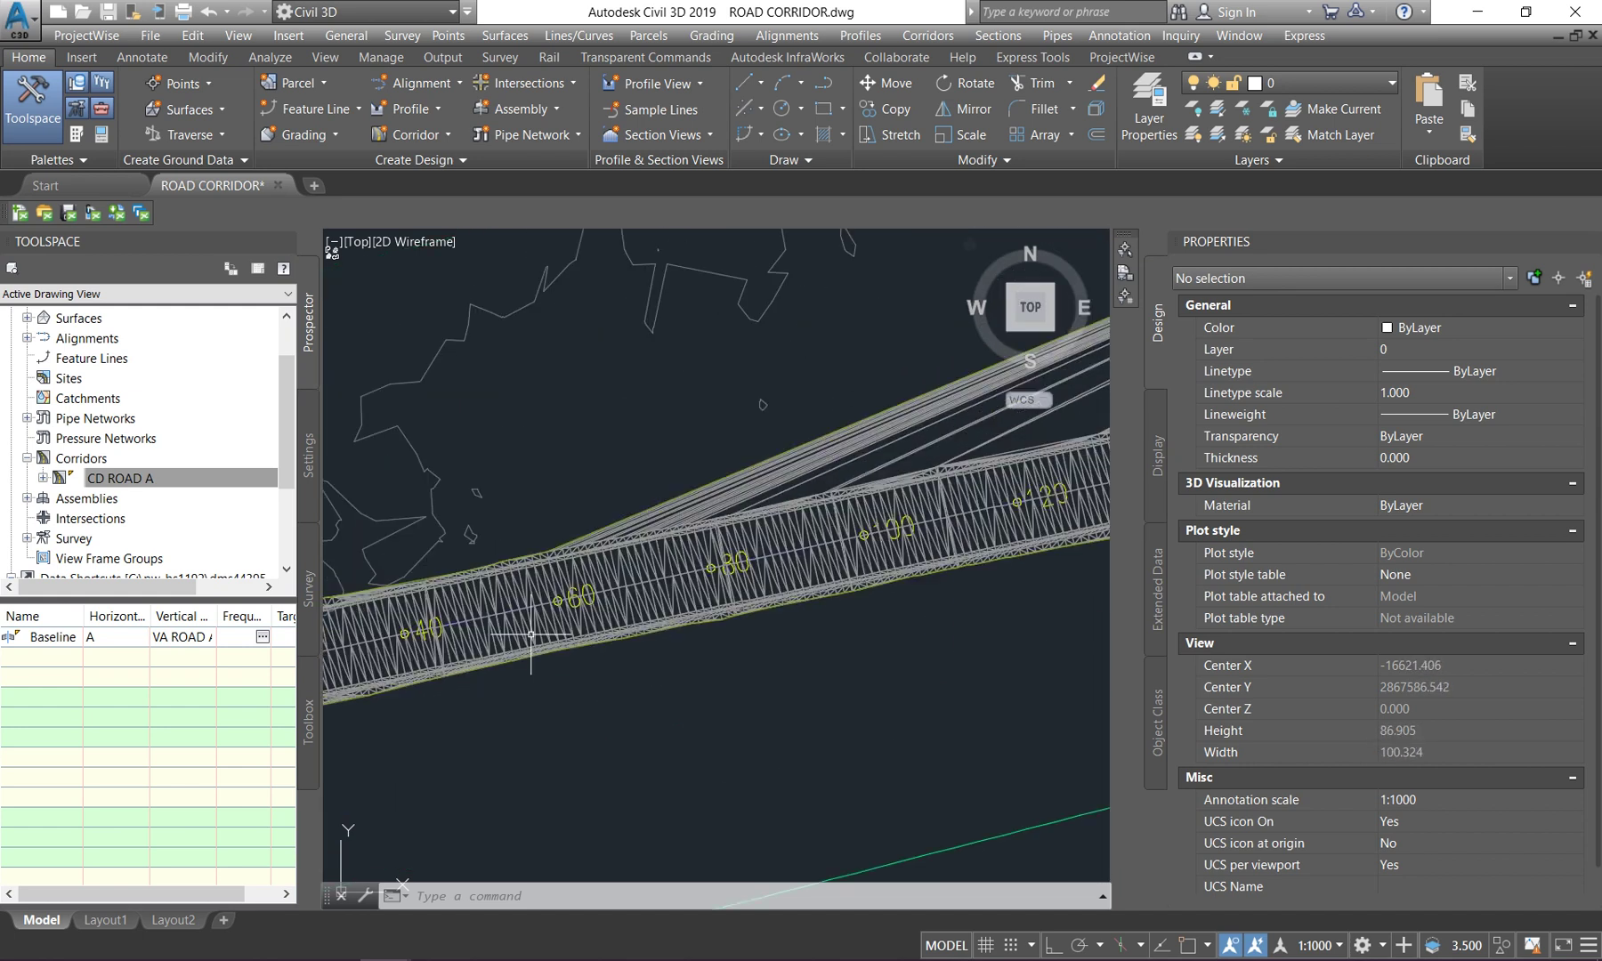
- Inspect the CD ROAD A surface in 3D with the Object Viewer, checking the triangles spanning the inside of the bend
left_click(639, 564)
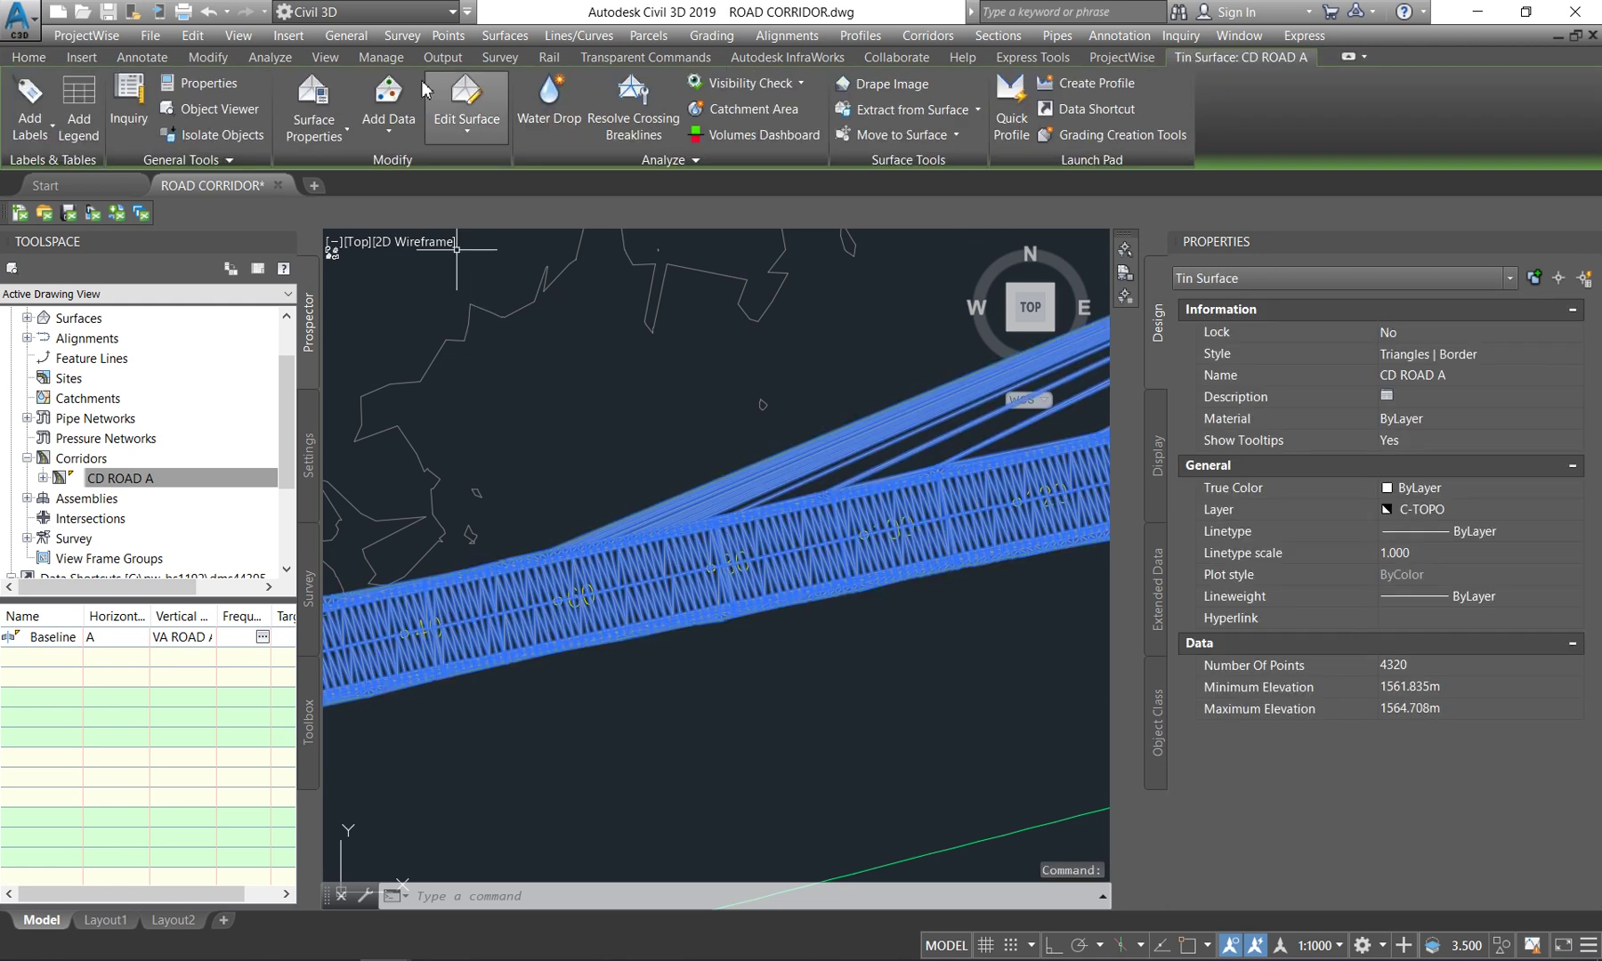
left_click(211, 111)
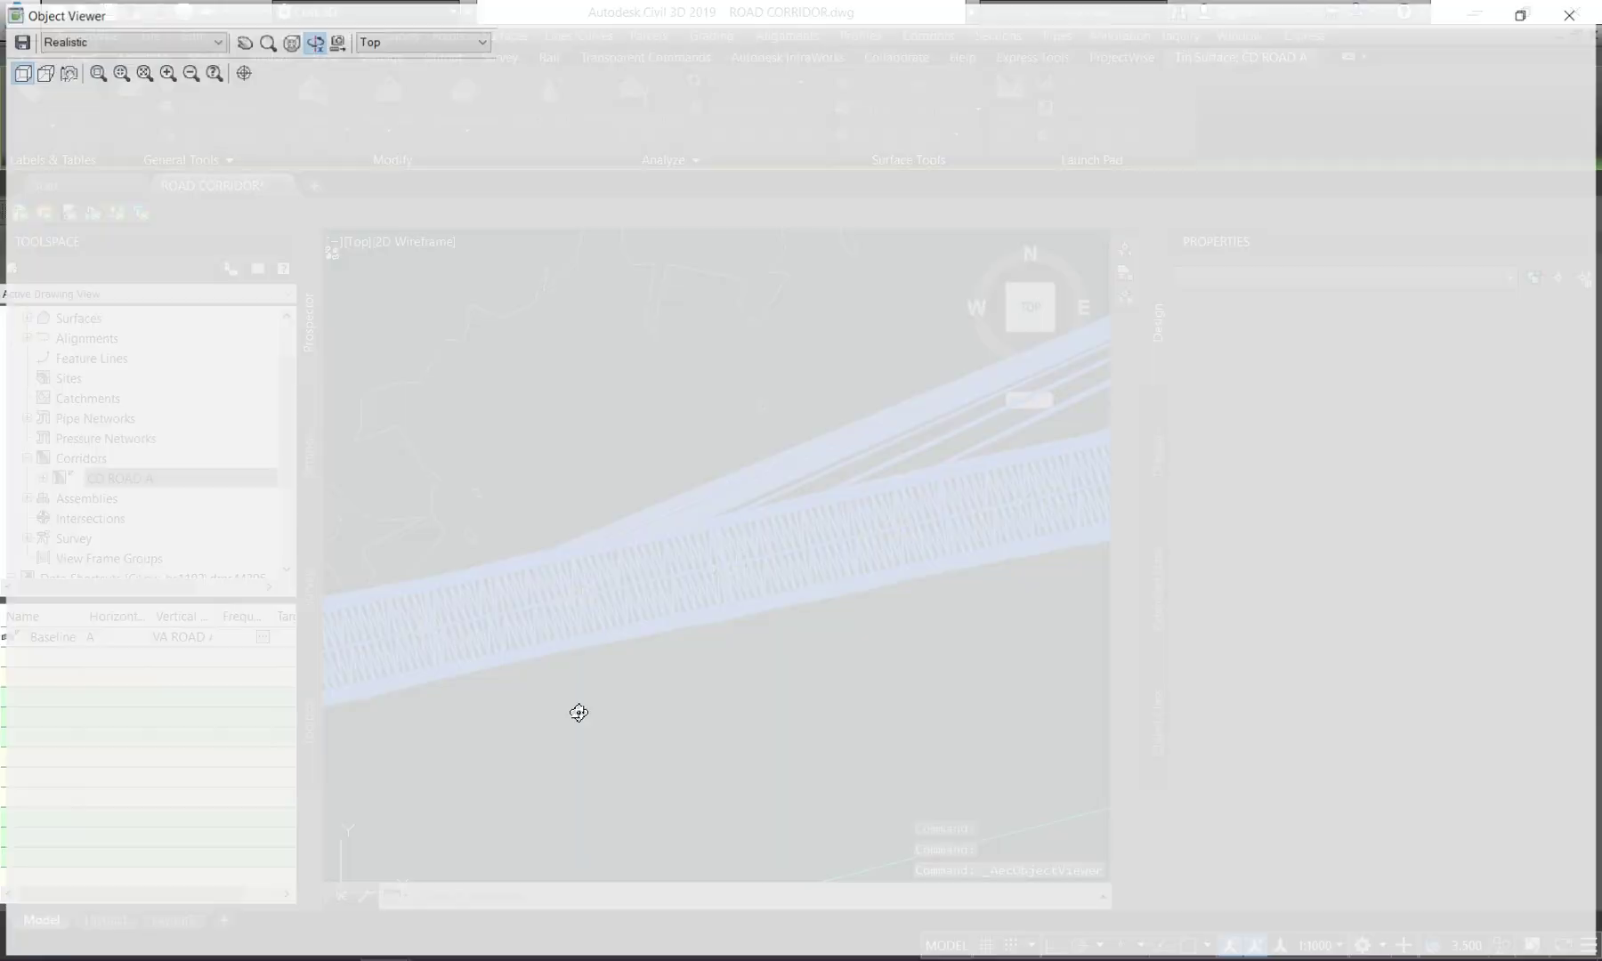
left_click_drag(819, 740, 1011, 569)
scroll(1012, 569, "down", 2)
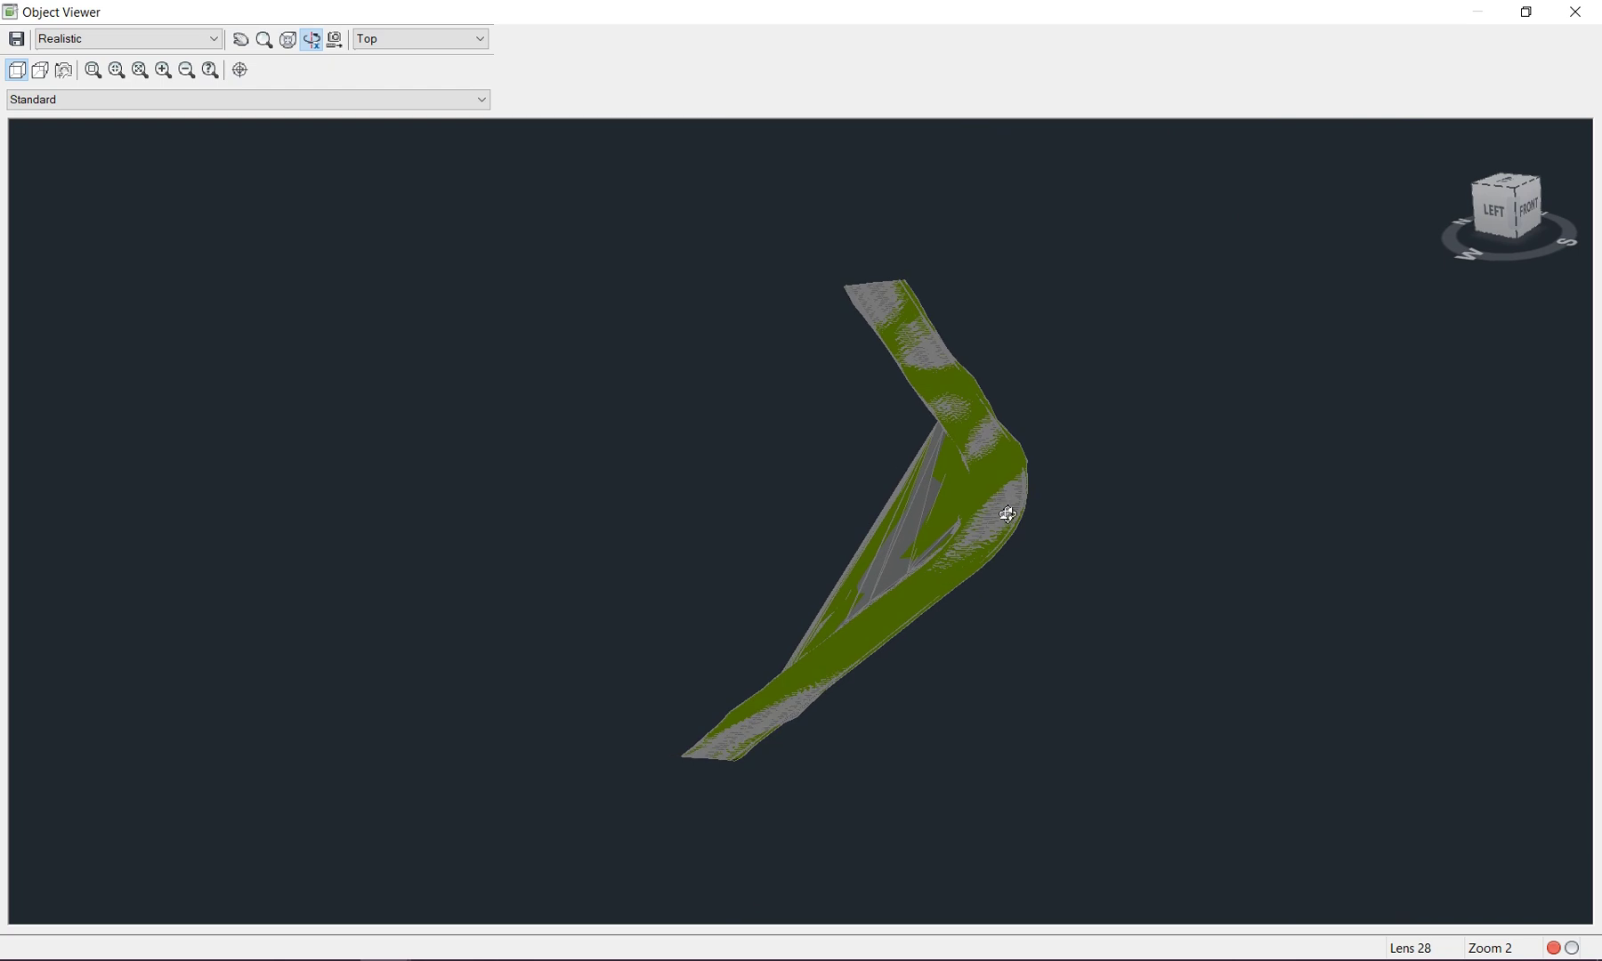
scroll(1008, 508, "up", 5)
middle_click_drag(1065, 615, 1064, 429)
left_click_drag(519, 828, 897, 622)
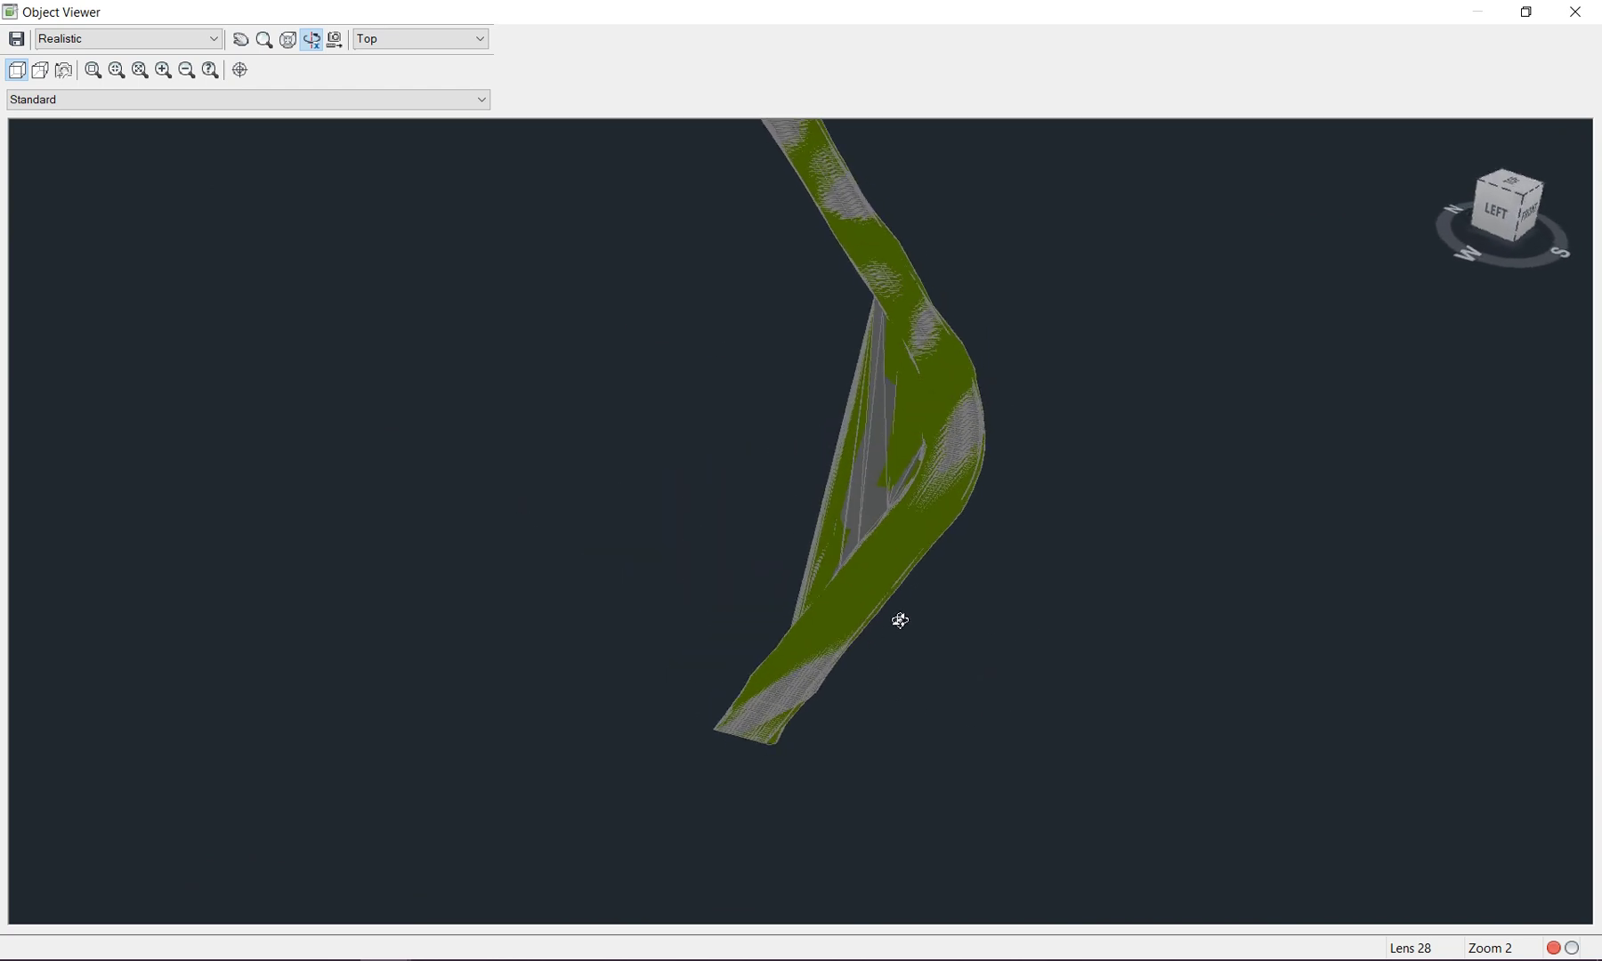
scroll(897, 623, "up", 3)
left_click_drag(994, 668, 908, 604)
scroll(908, 604, "up", 3)
left_click_drag(1071, 639, 847, 691)
left_click_drag(759, 615, 783, 330)
scroll(978, 445, "down", 3)
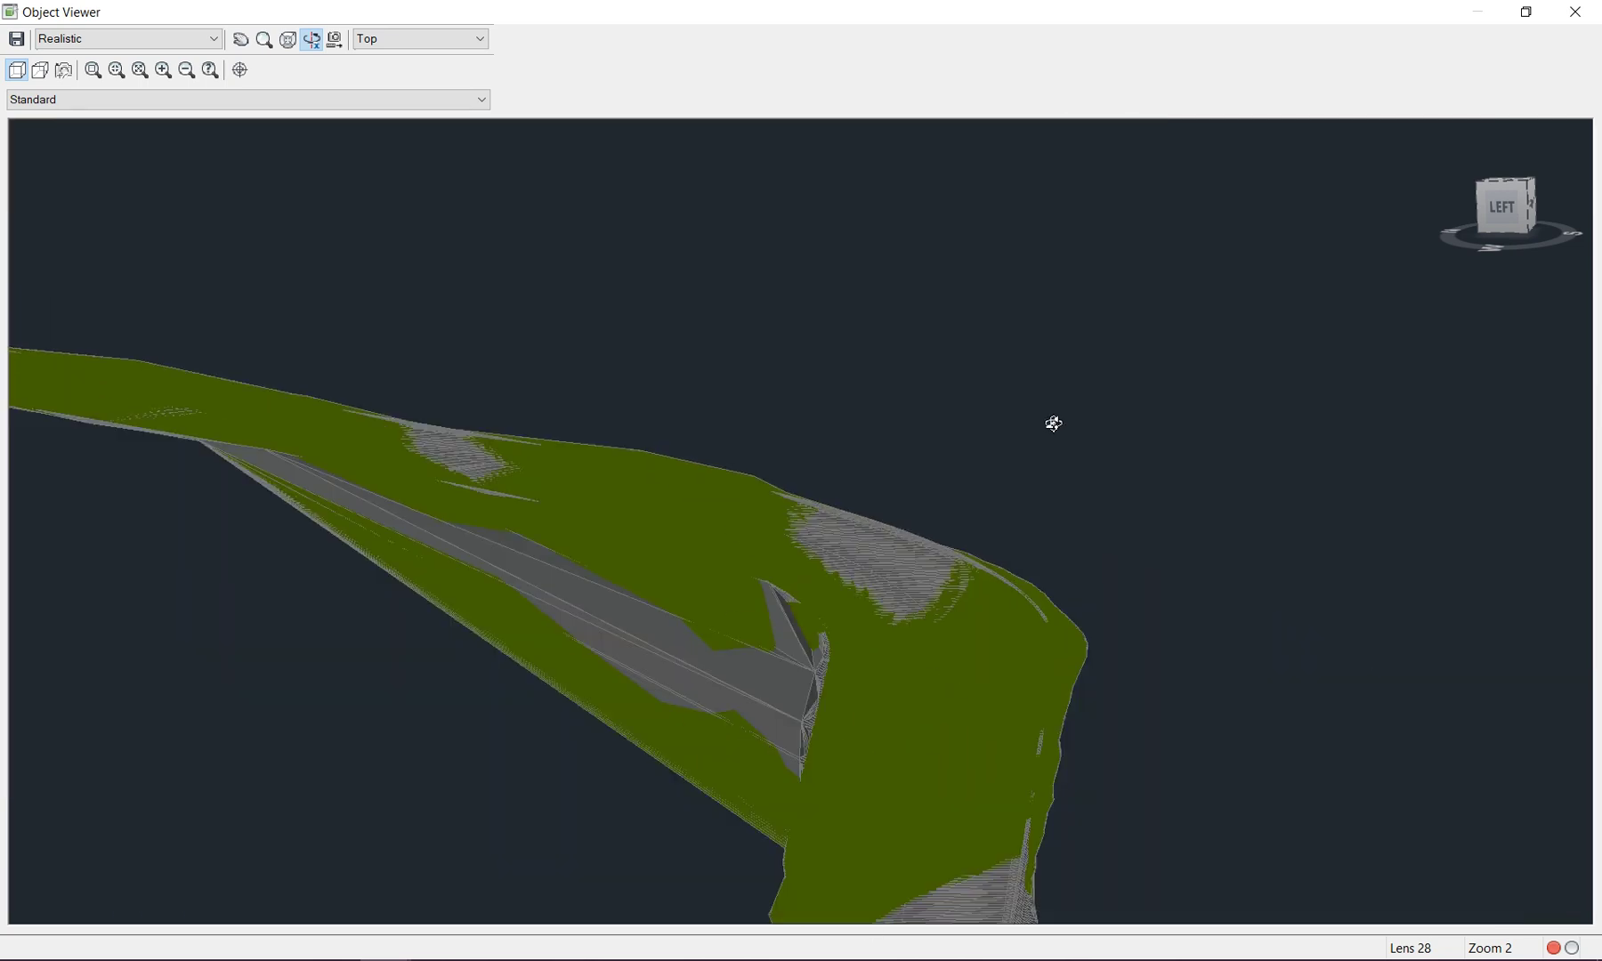
left_click_drag(897, 741, 566, 480)
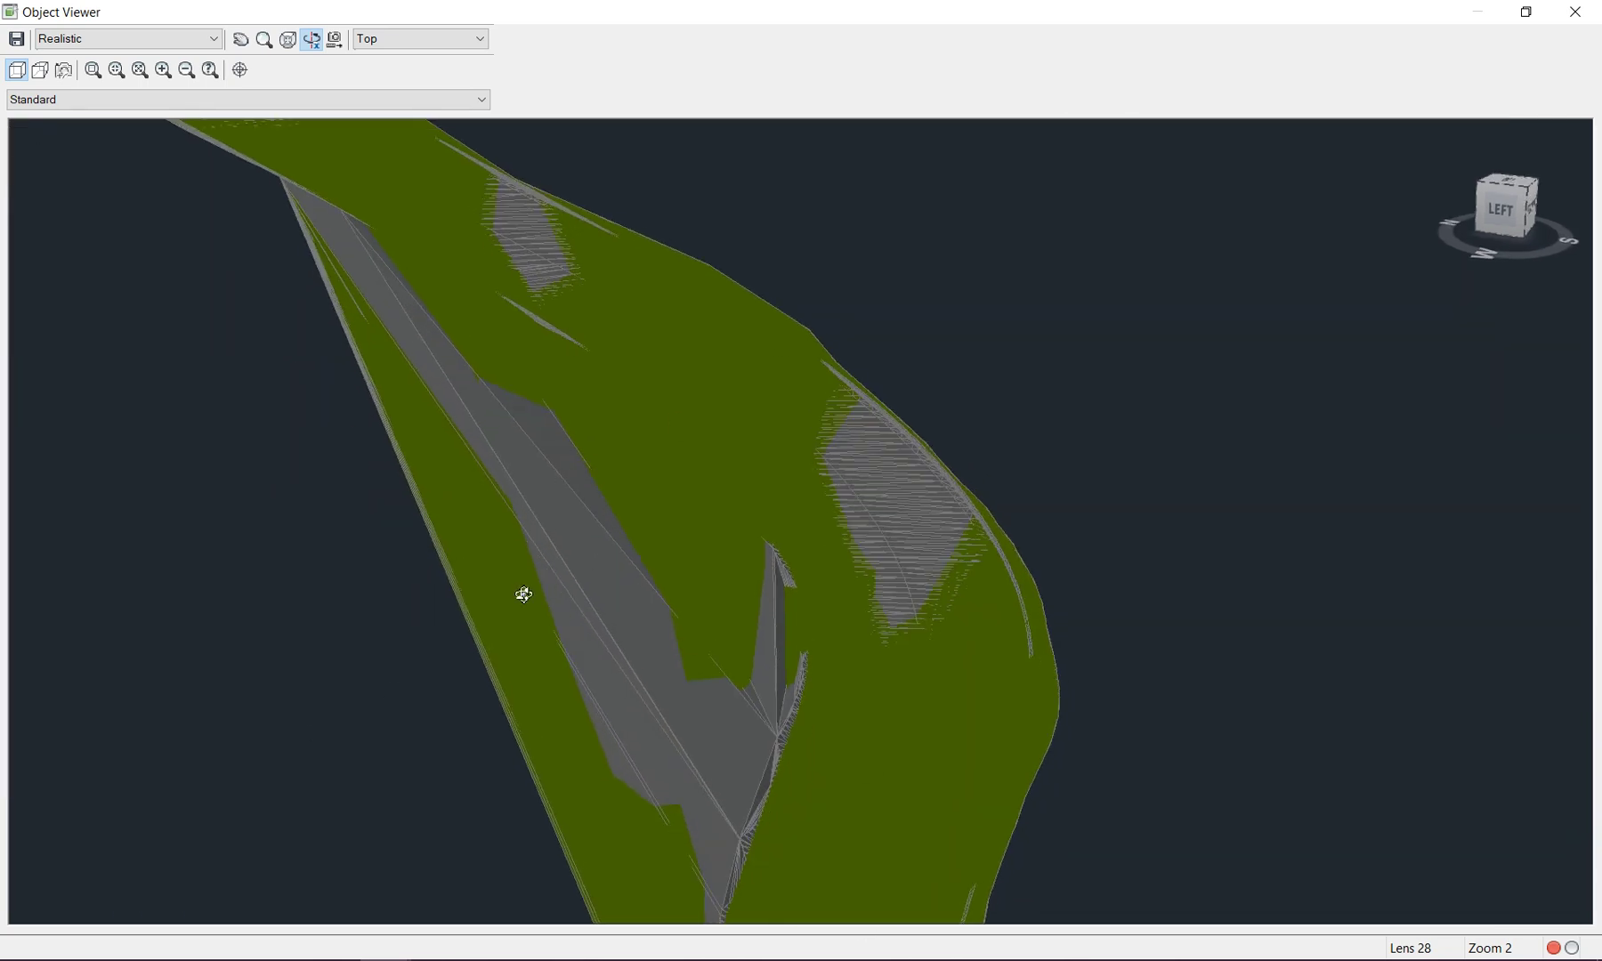
left_click(1575, 11)
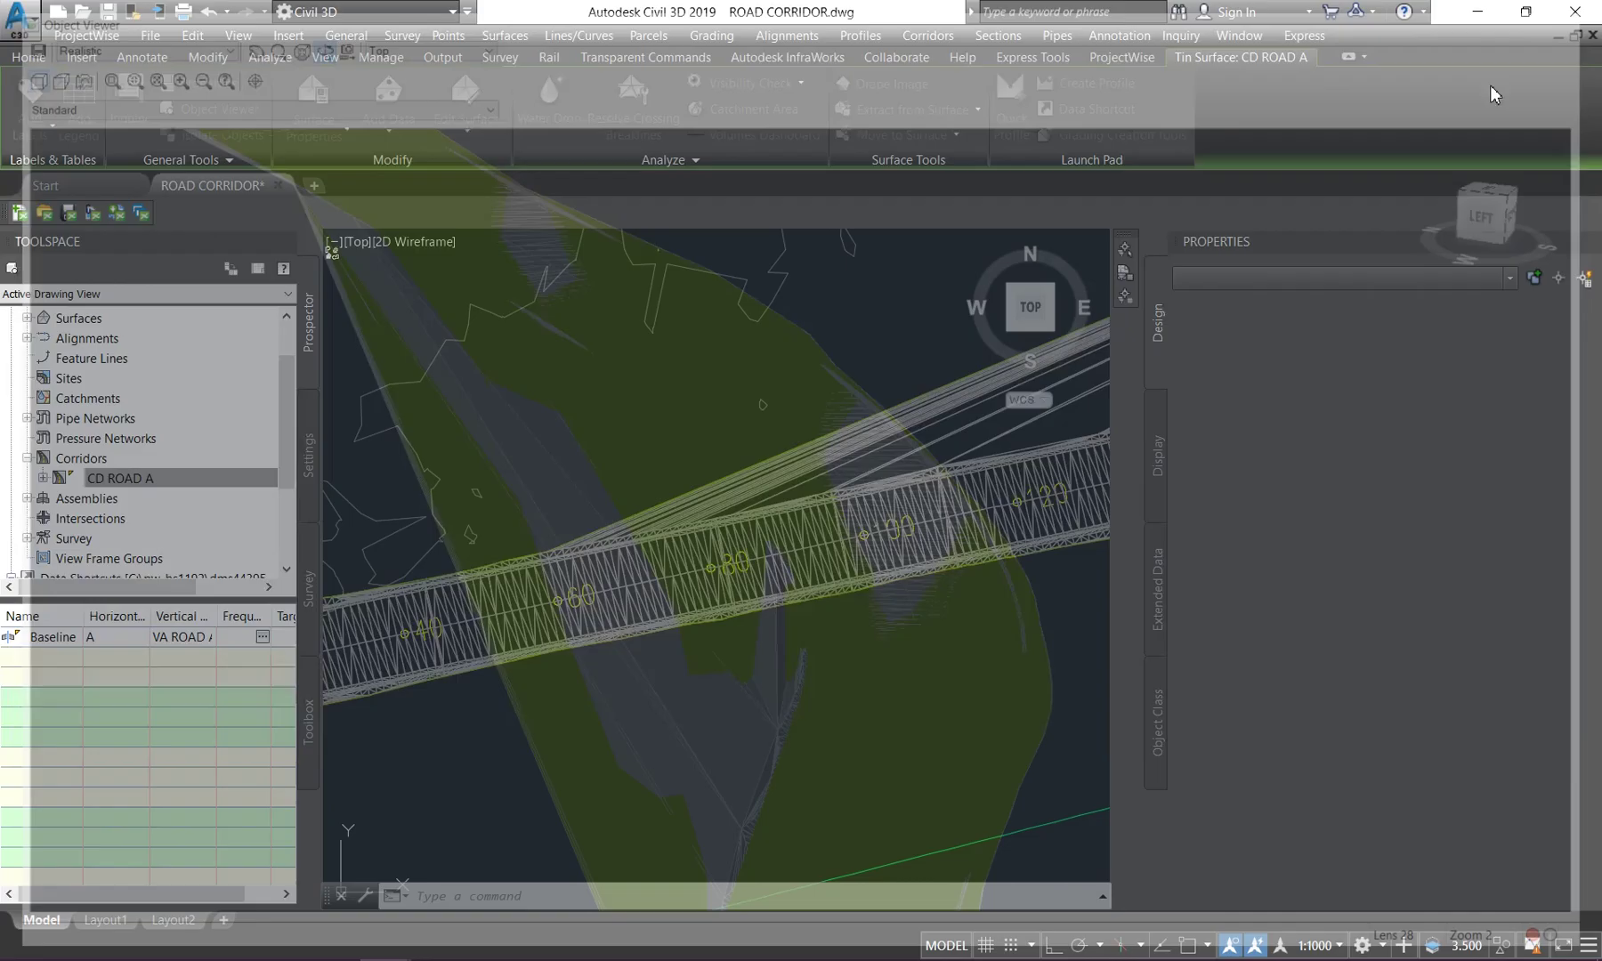
- Delete the long triangle edges of the CD ROAD A surface that span the open area inside the bend
scroll(614, 562, "down", 2)
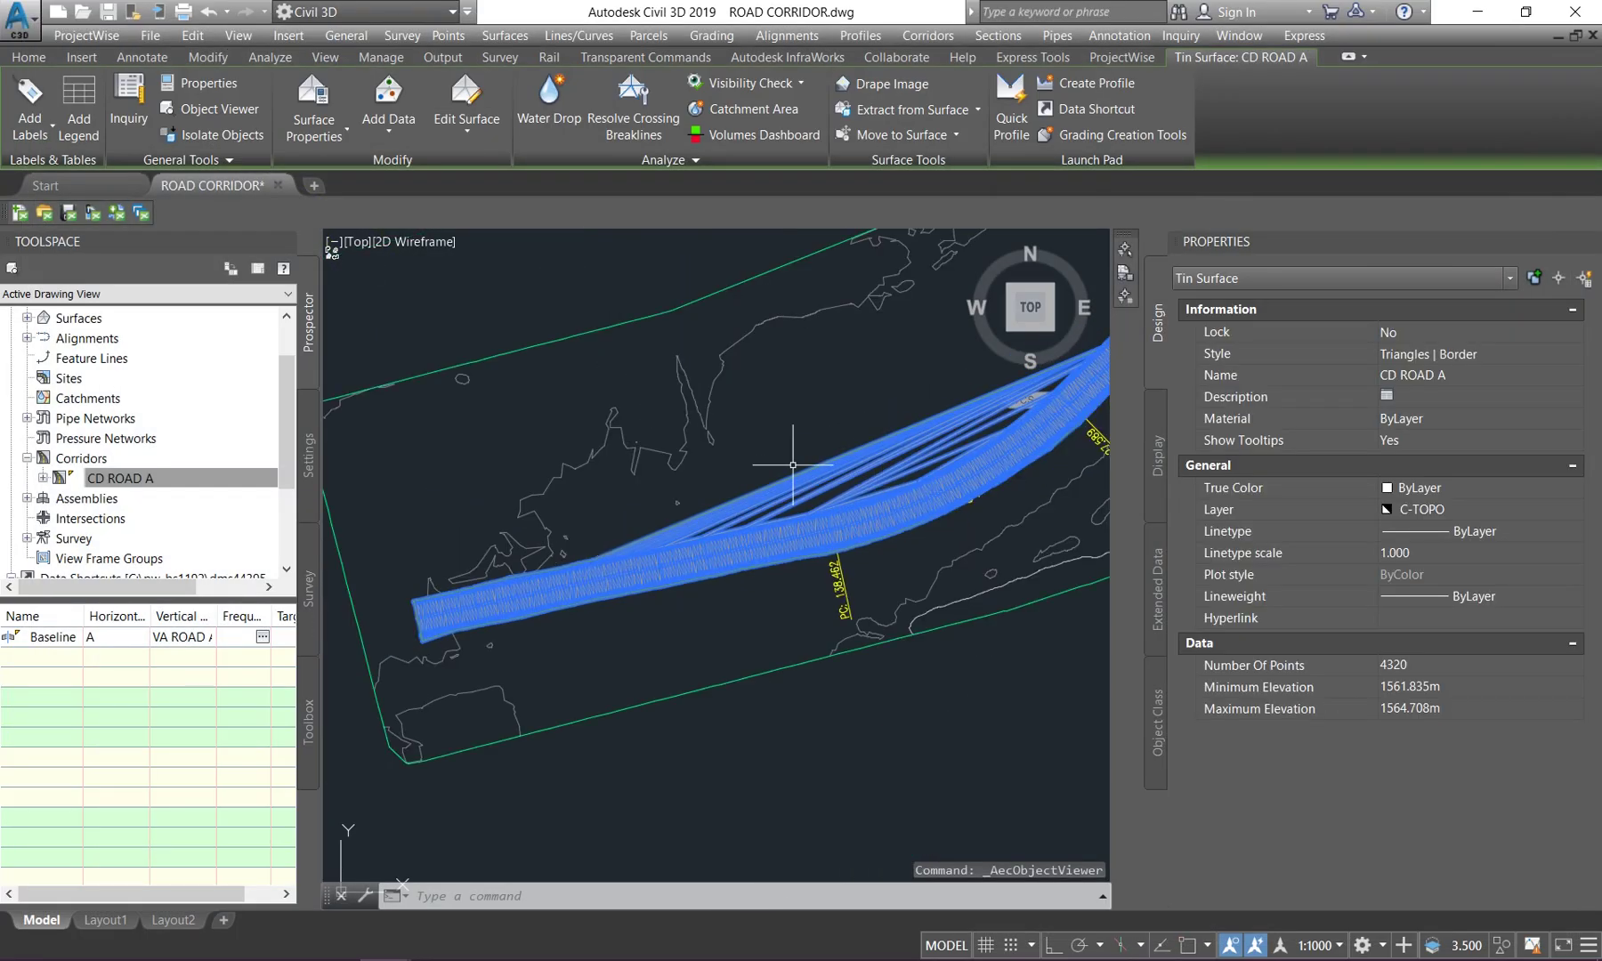
left_click(463, 123)
left_click(422, 220)
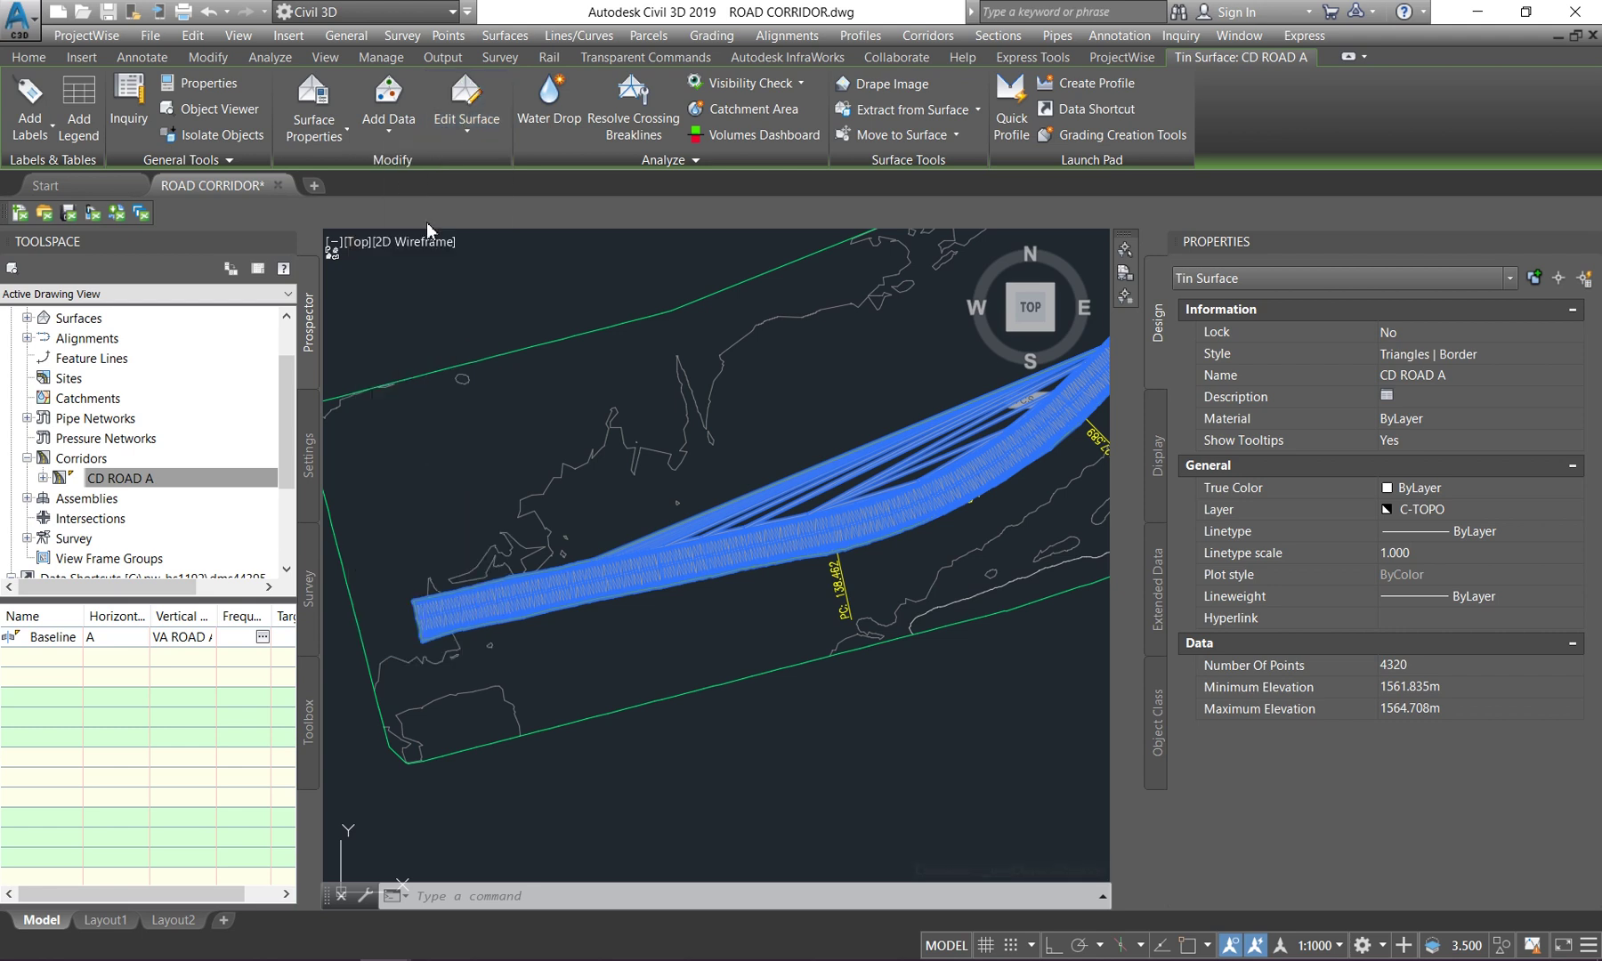
scroll(923, 460, "up", 4)
left_click(876, 521)
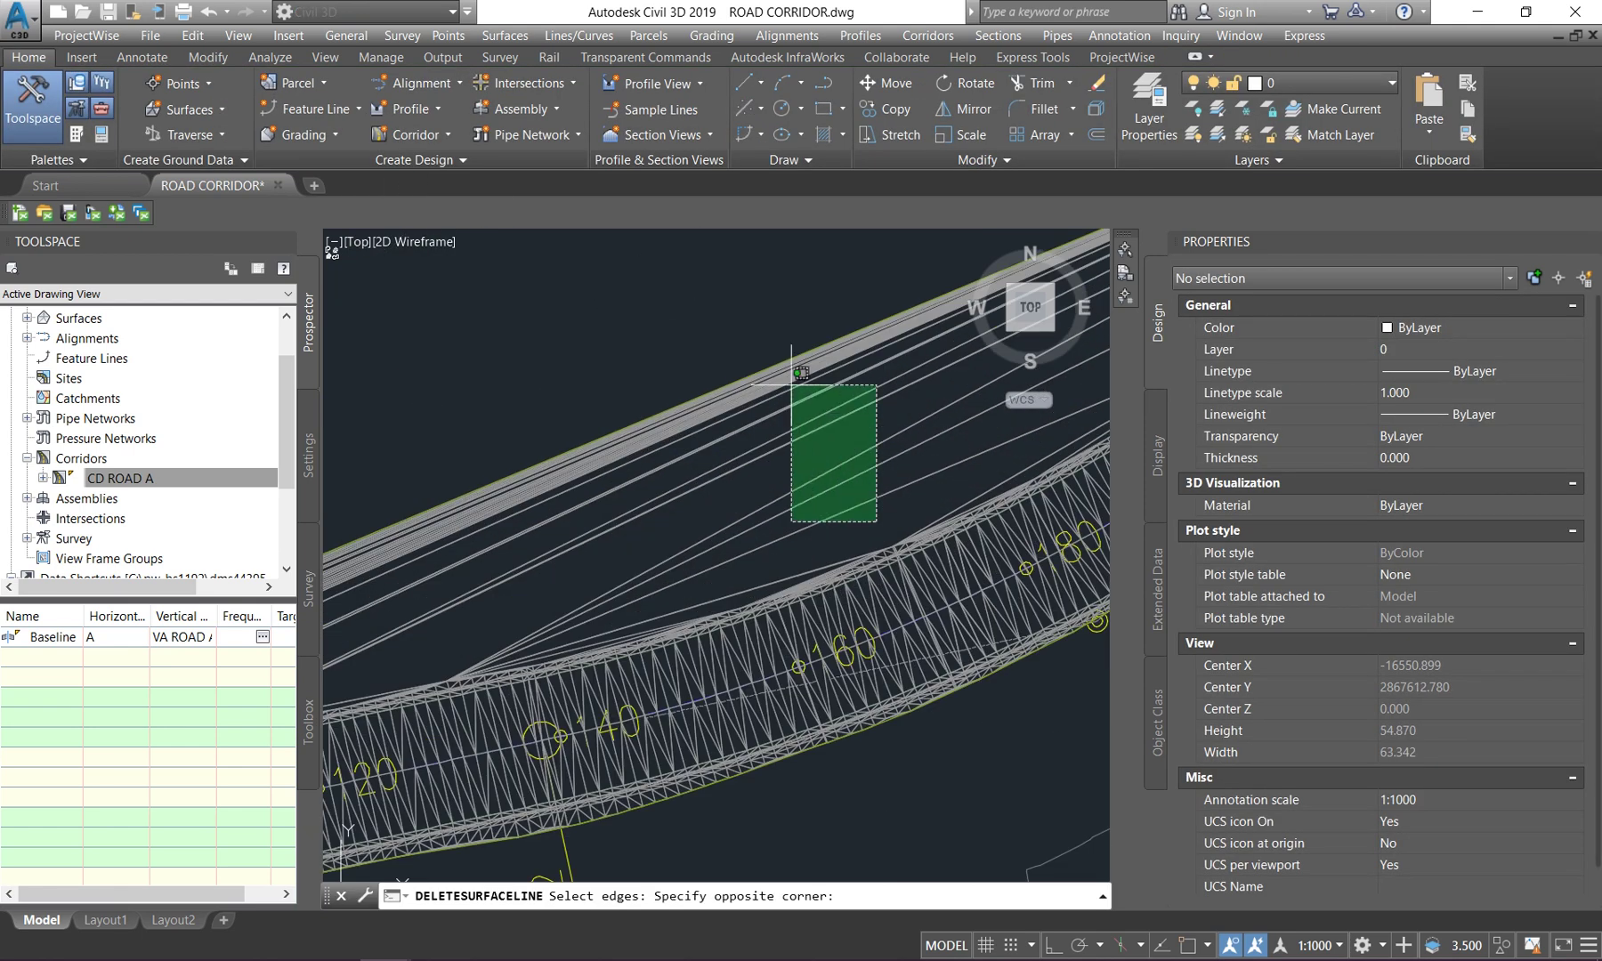
left_click(775, 340)
key("Return")
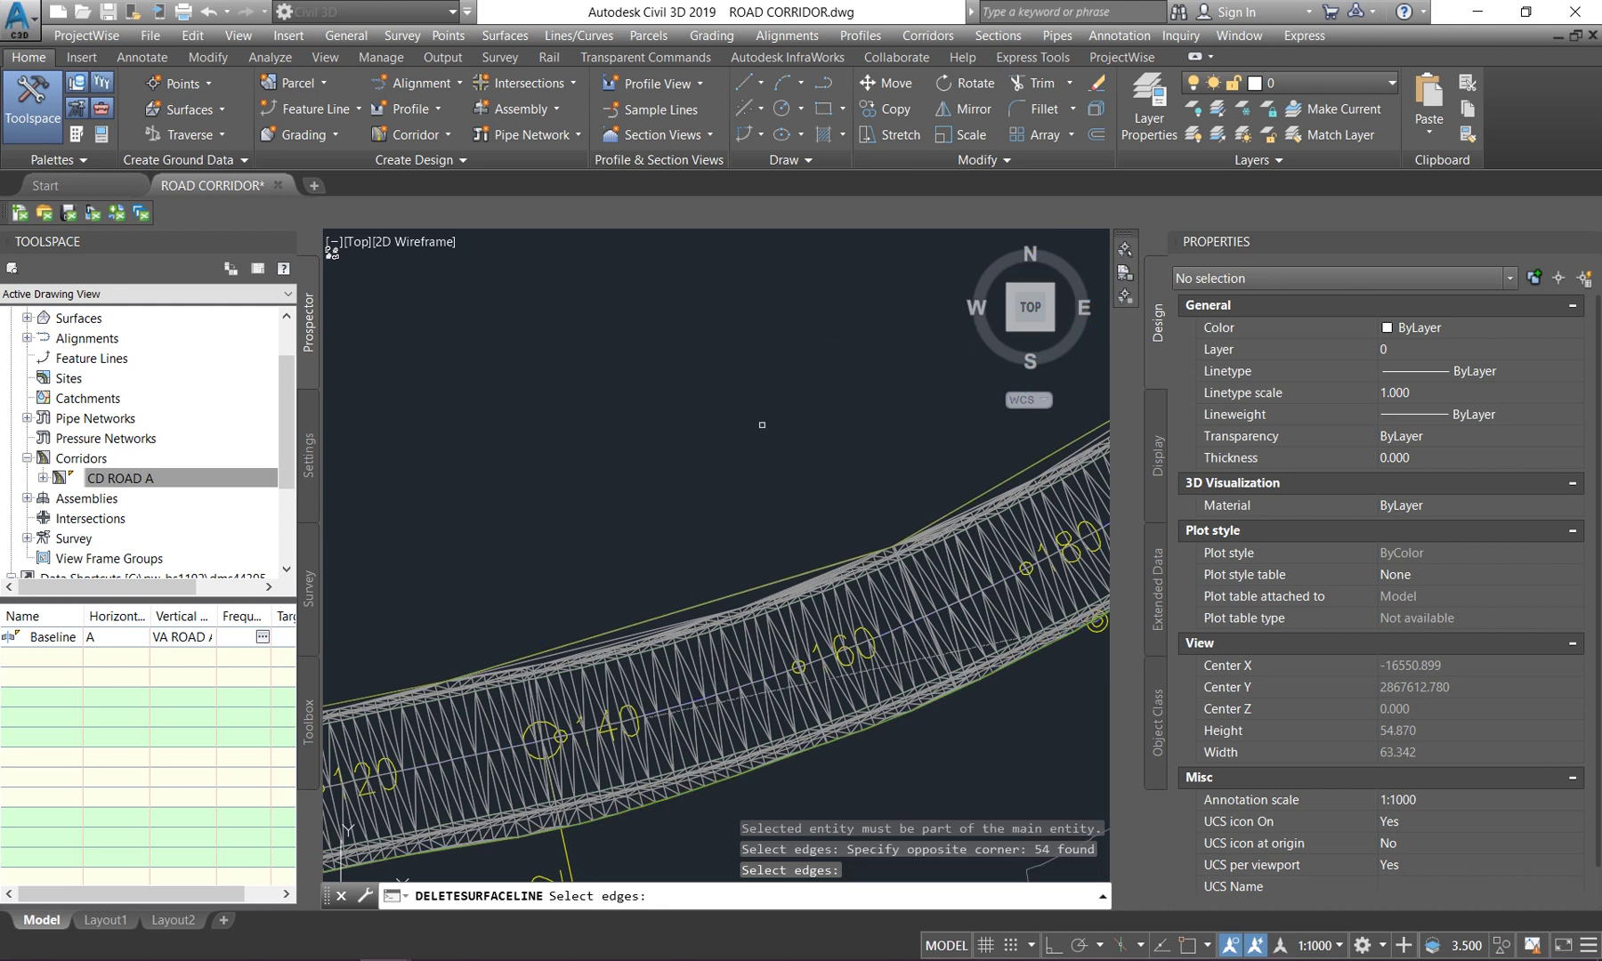
scroll(777, 341, "down", 3)
key("Escape")
- Delete the stray surface edges remaining outside the road's inner edge between stations 140 and 160
left_click(640, 443)
scroll(652, 516, "up", 7)
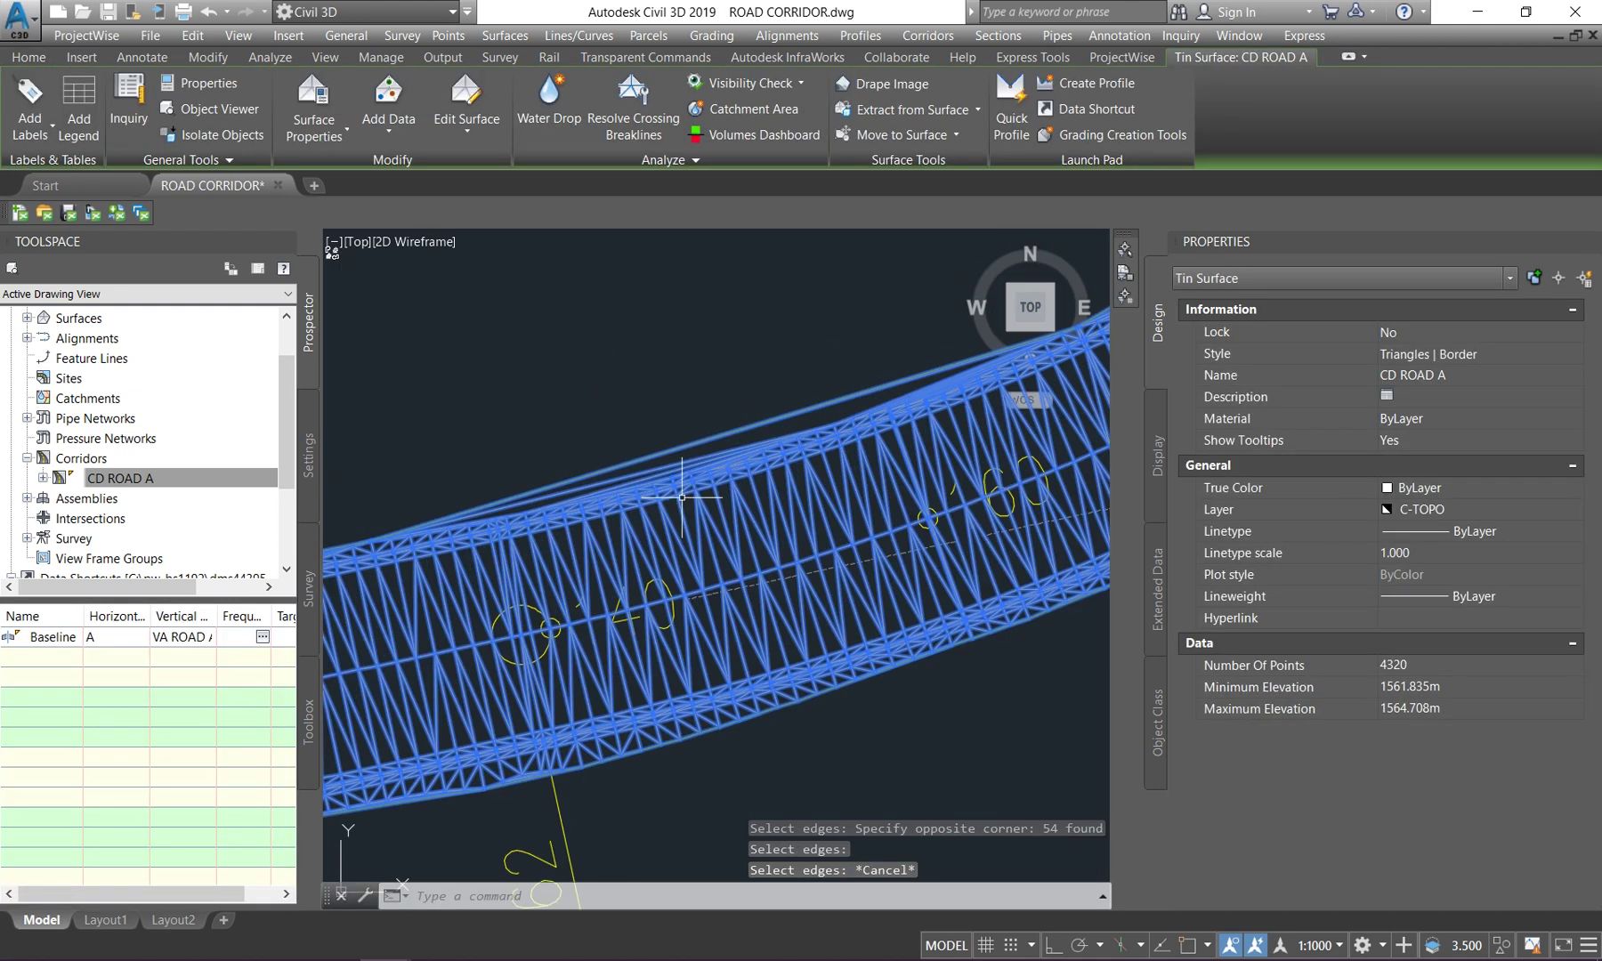
left_click(465, 119)
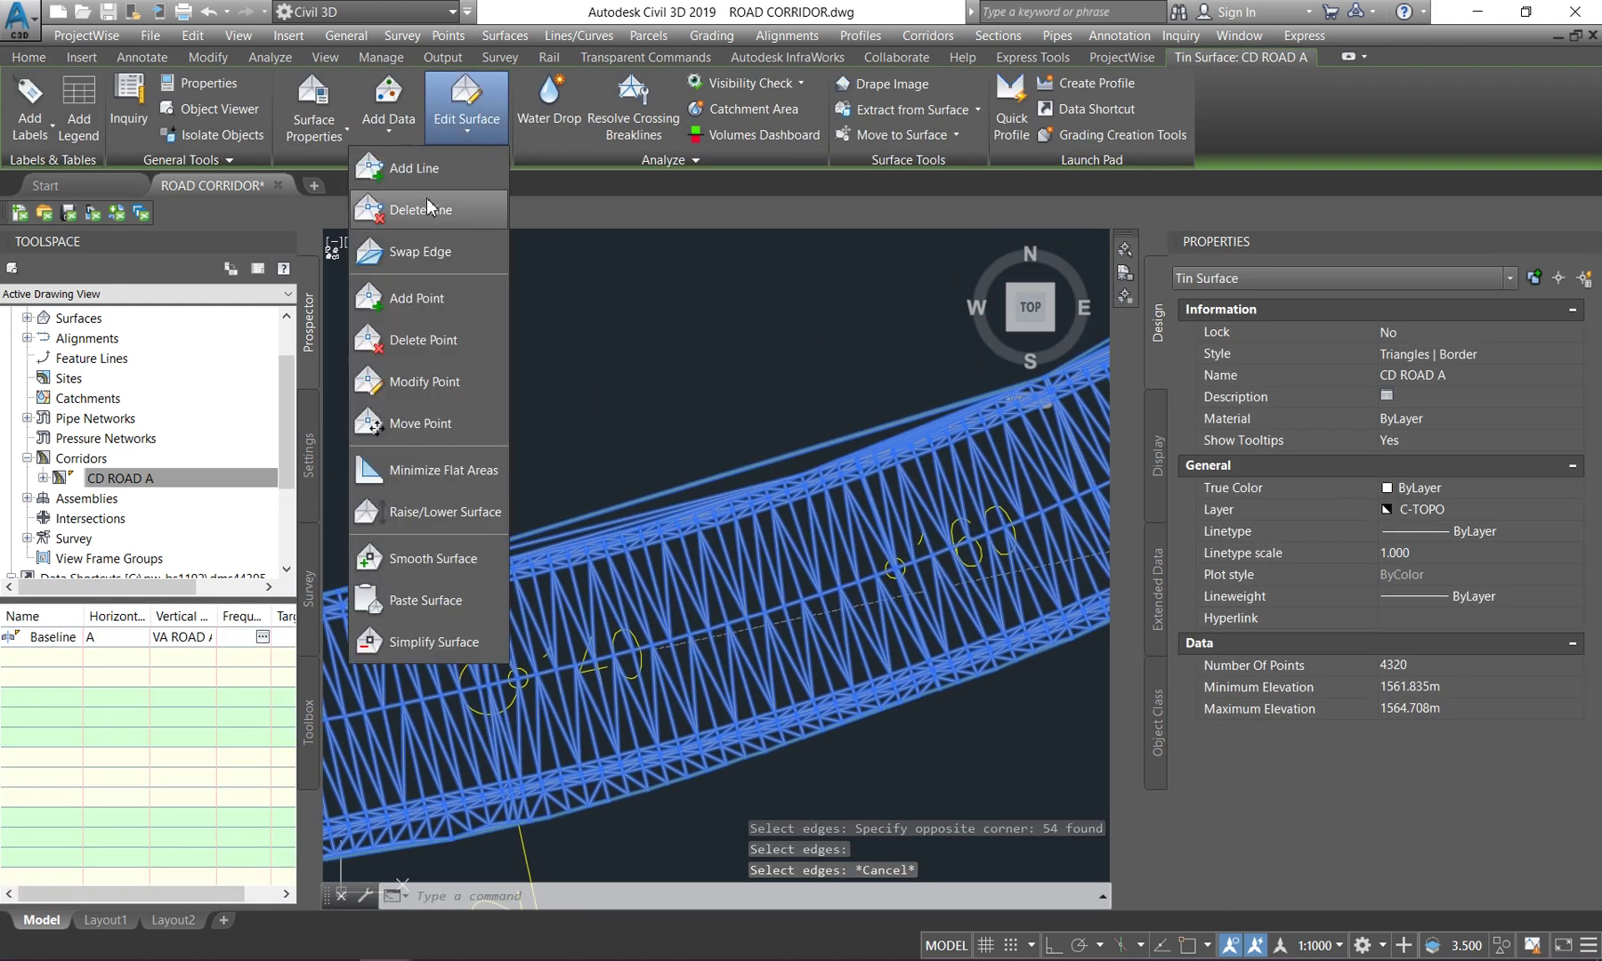
left_click(436, 211)
scroll(715, 511, "up", 5)
left_click(716, 511)
left_click(716, 509)
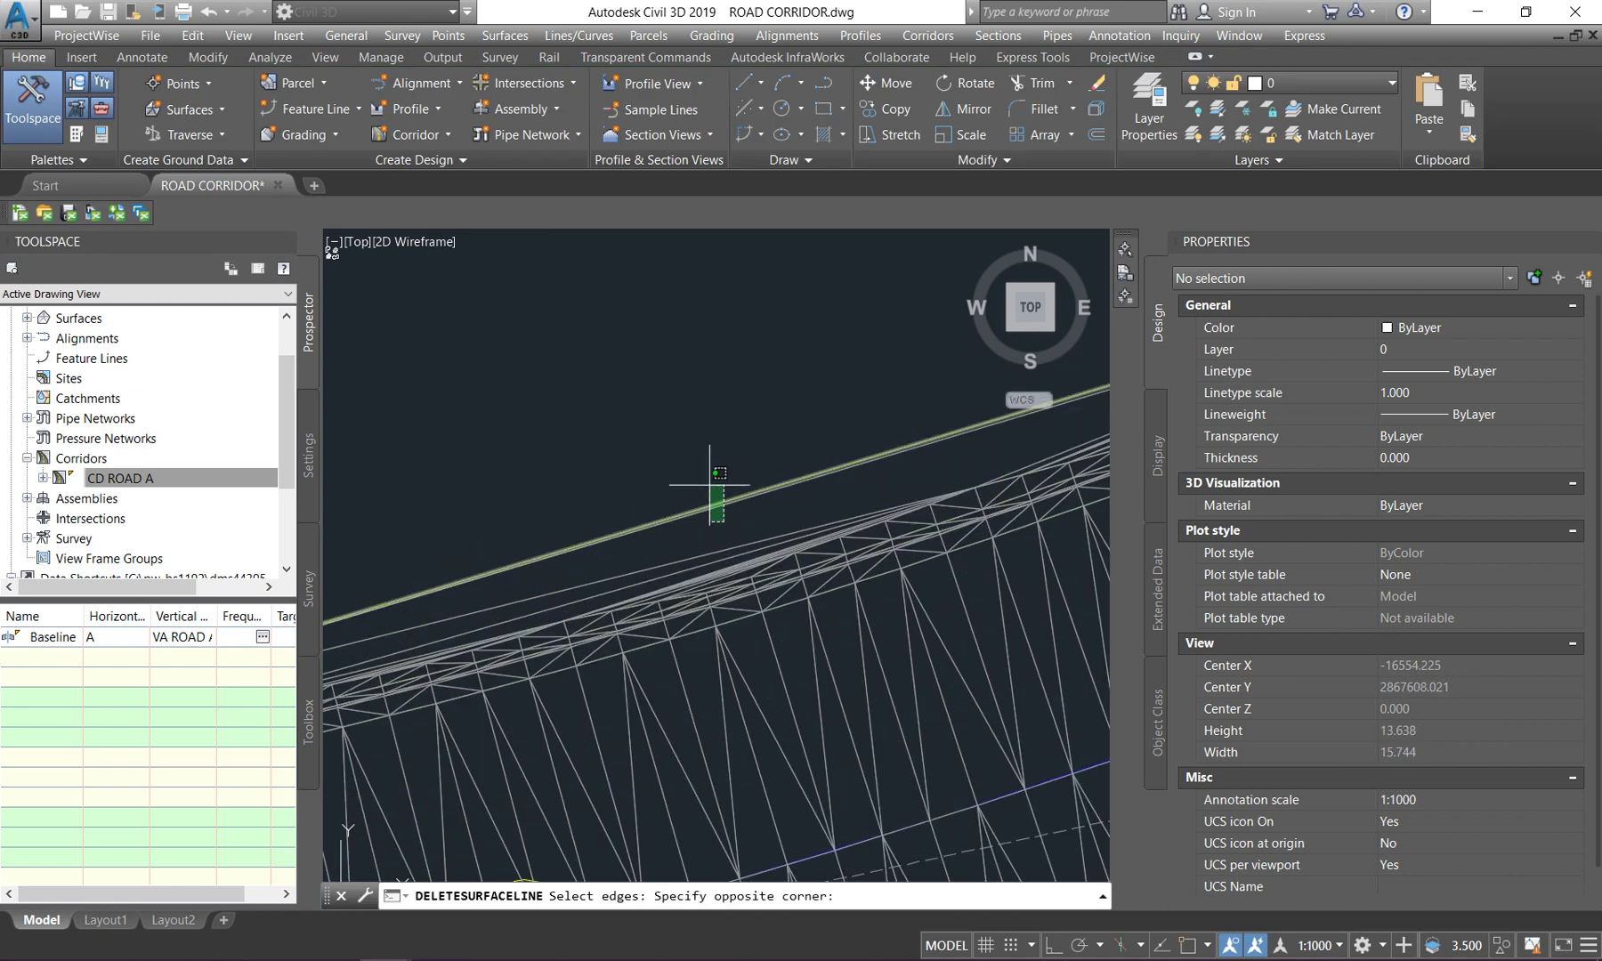
left_click(703, 476)
scroll(707, 470, "down", 4)
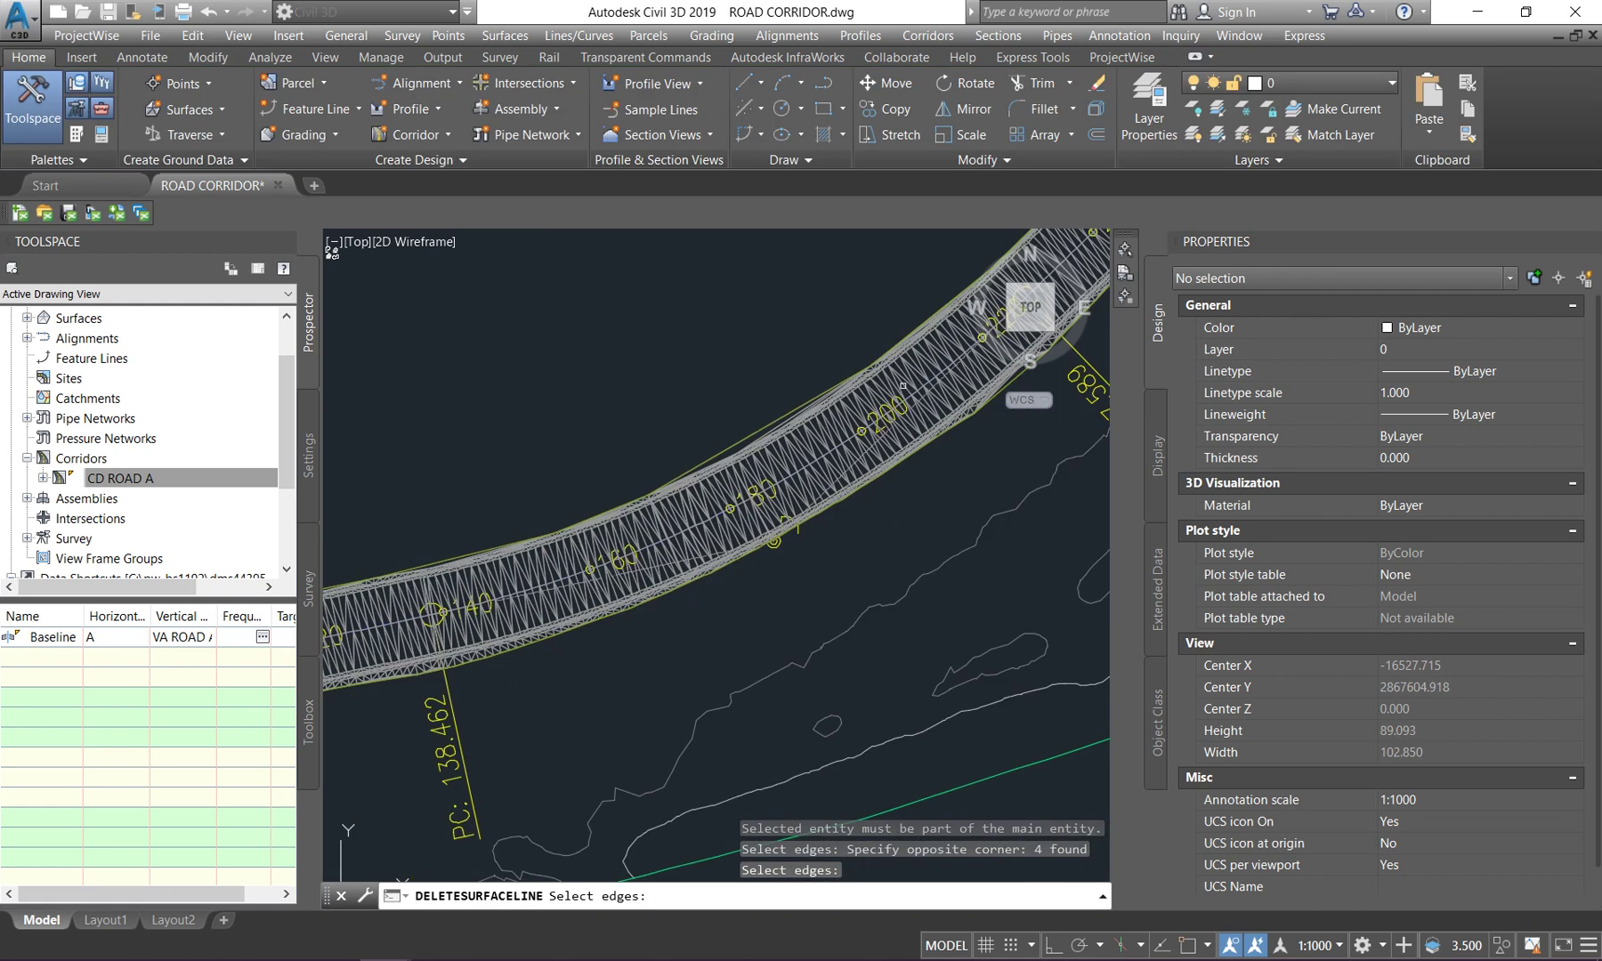
- Delete the leftover outer surface edge along the inside of the bend beyond station 180, and reselect the CD ROAD A surface
scroll(725, 461, "up", 2)
left_click(727, 460)
left_click(655, 419)
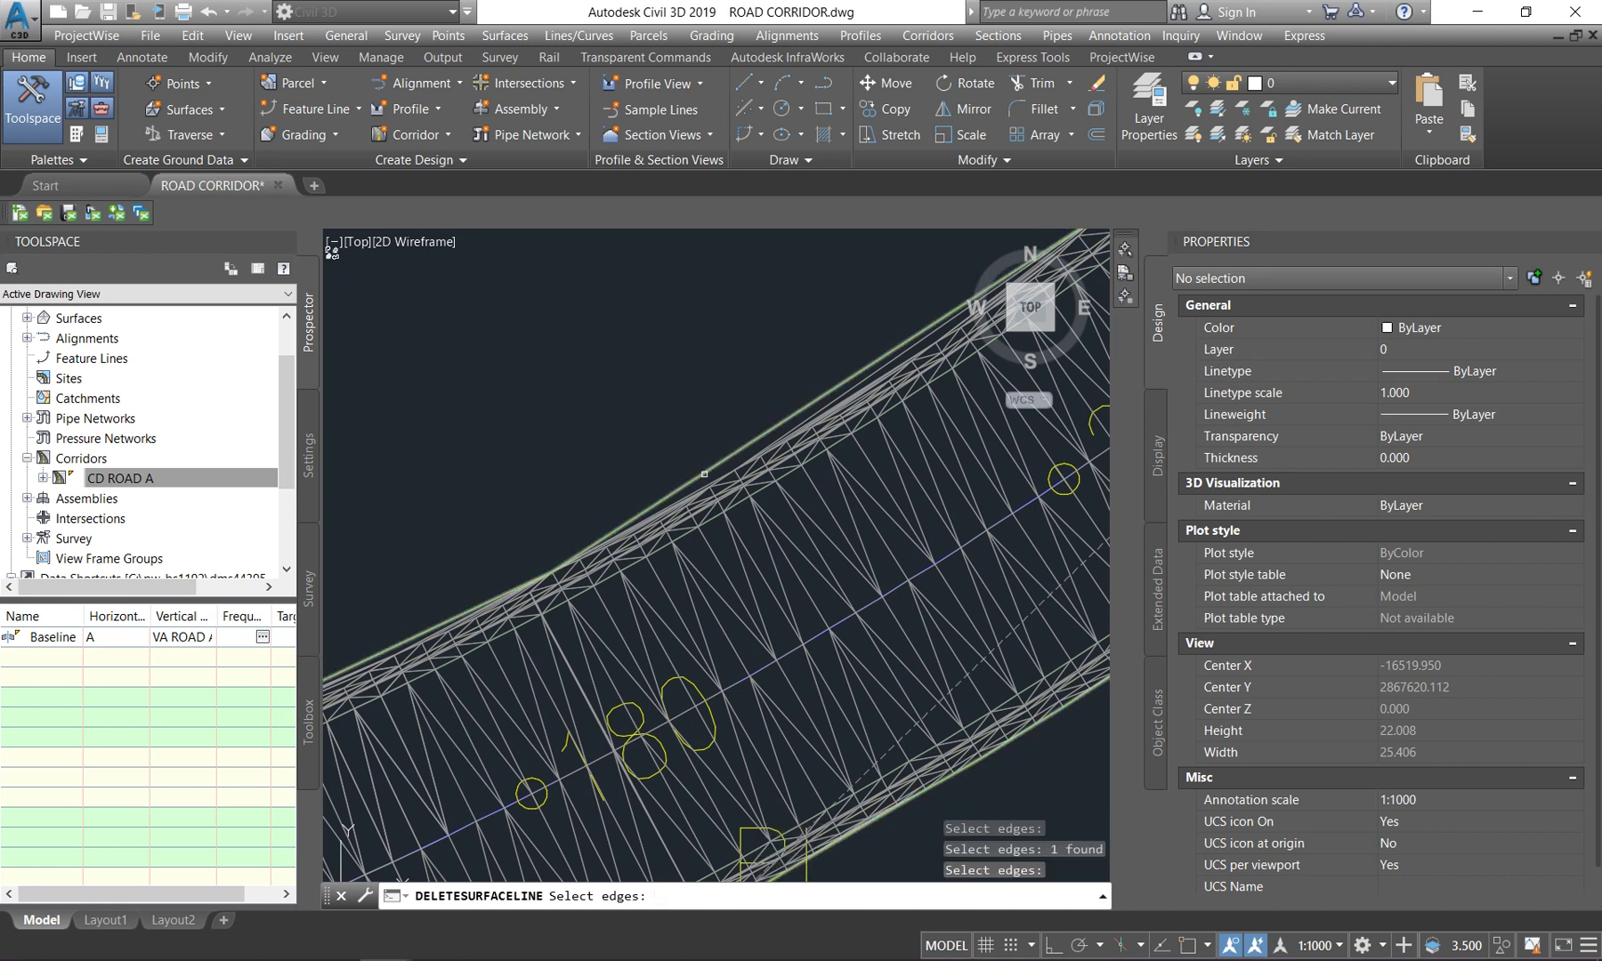
scroll(731, 454, "down", 3)
left_click(734, 452)
key("Escape")
scroll(731, 534, "down", 4)
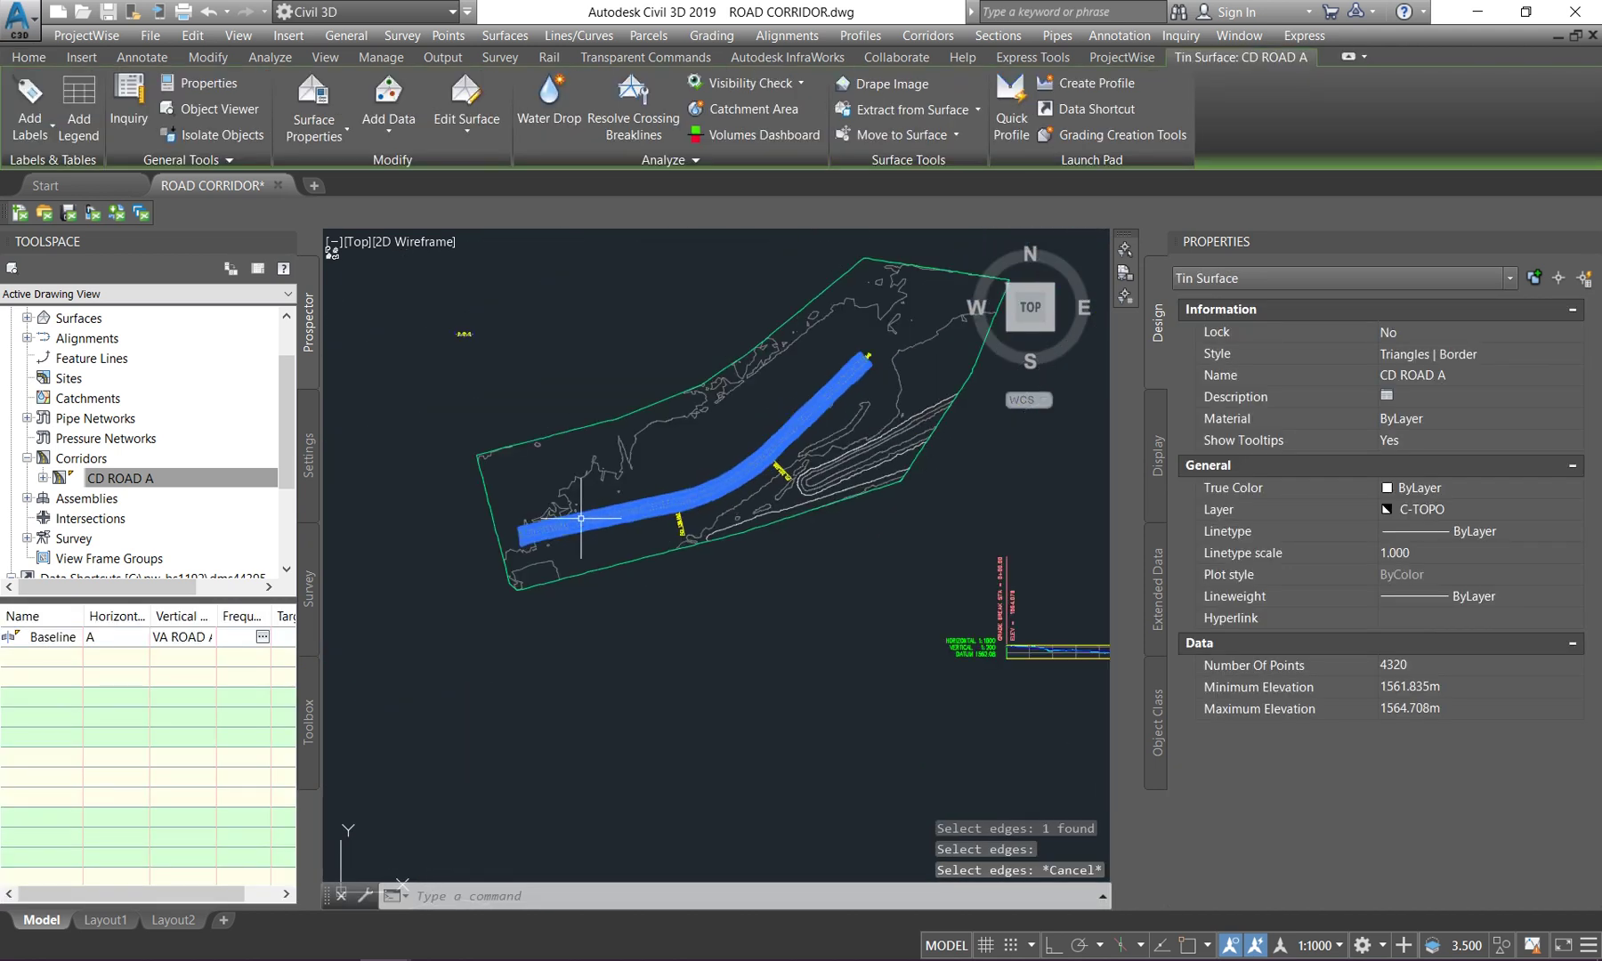
scroll(679, 518, "up", 2)
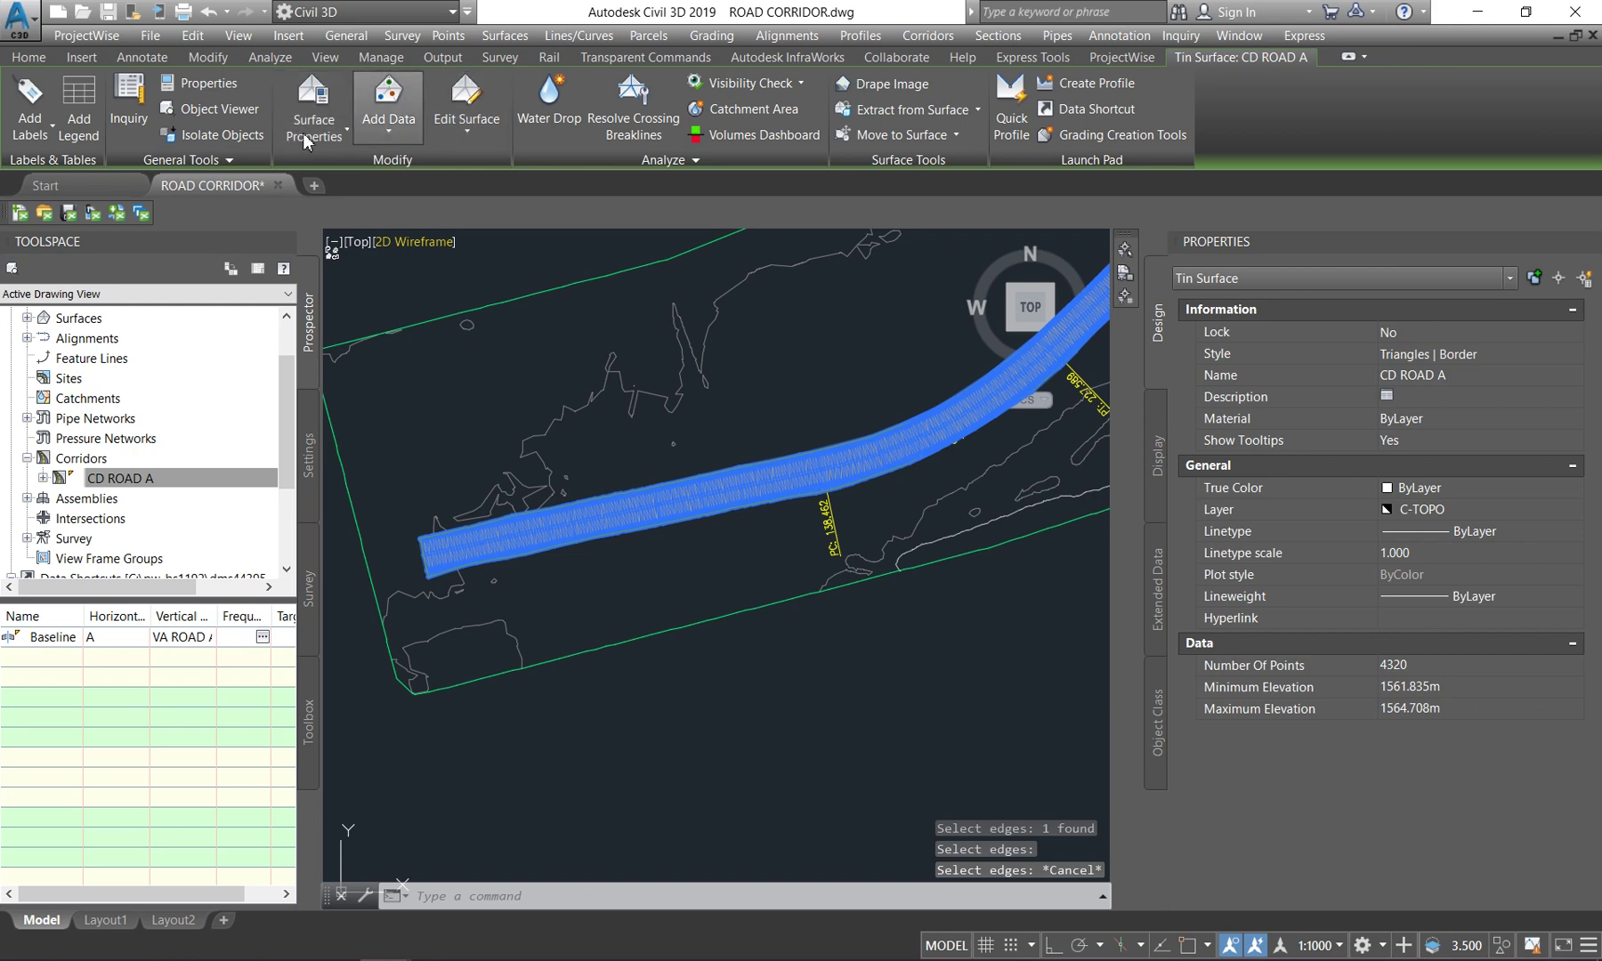
- Inspect the cleaned CD ROAD A surface in 3D with the Object Viewer, checking both road edges around the bend, and deselect it
left_click(211, 109)
left_click_drag(504, 745, 952, 546)
scroll(951, 547, "up", 5)
left_click_drag(980, 625, 937, 762)
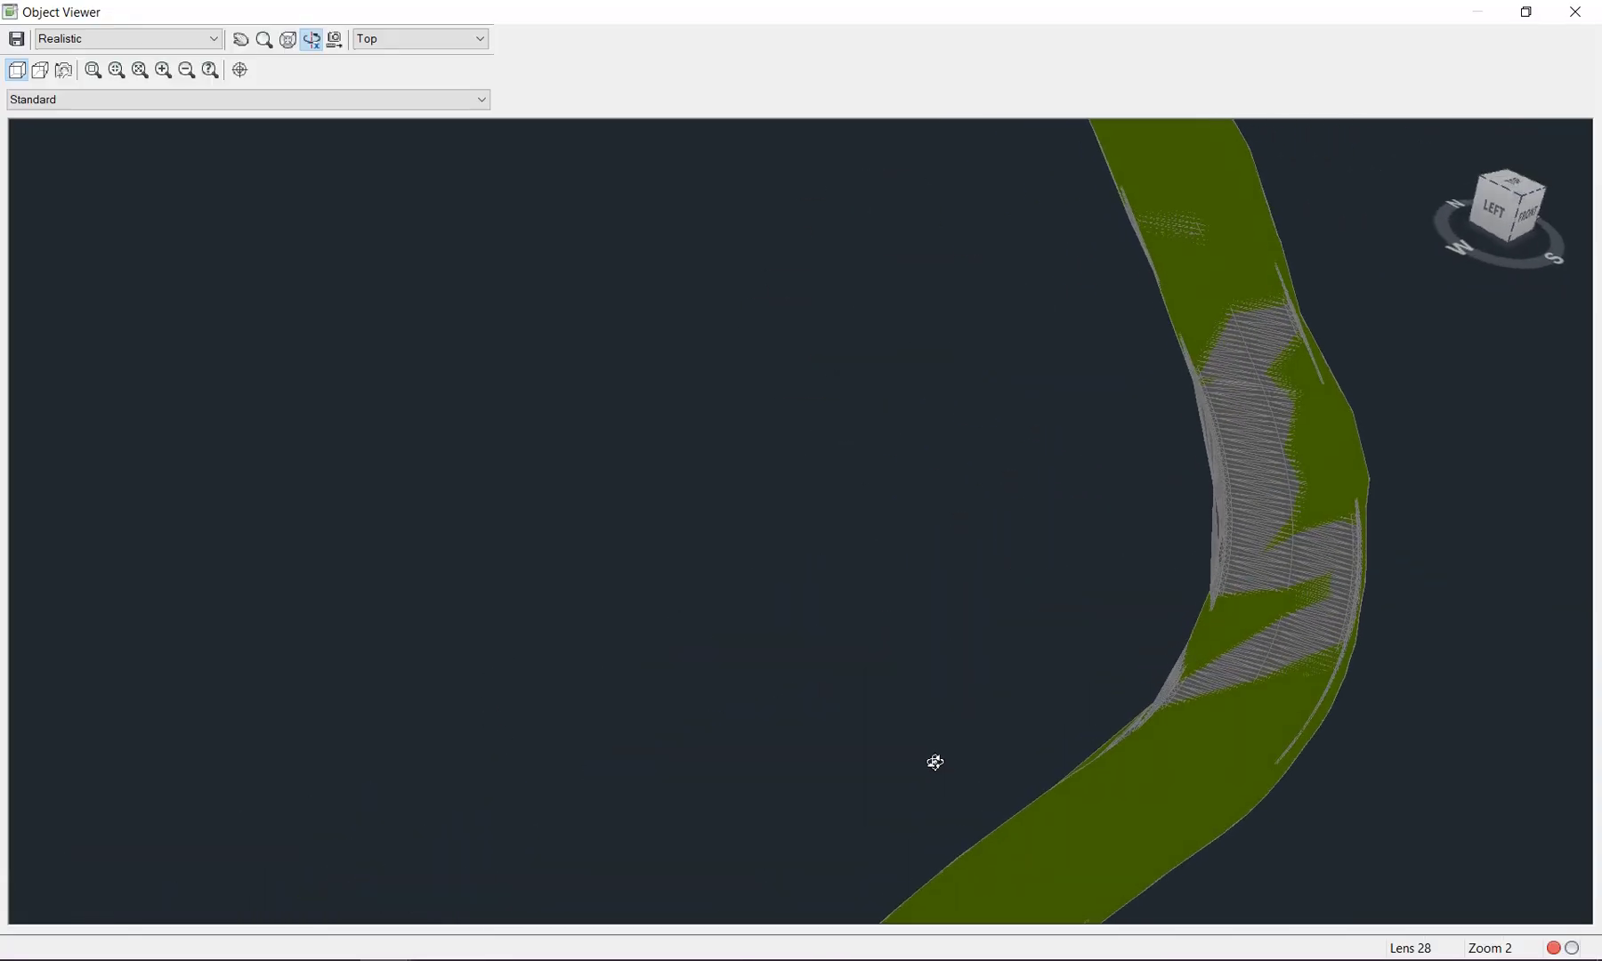
left_click_drag(1341, 437, 1023, 750)
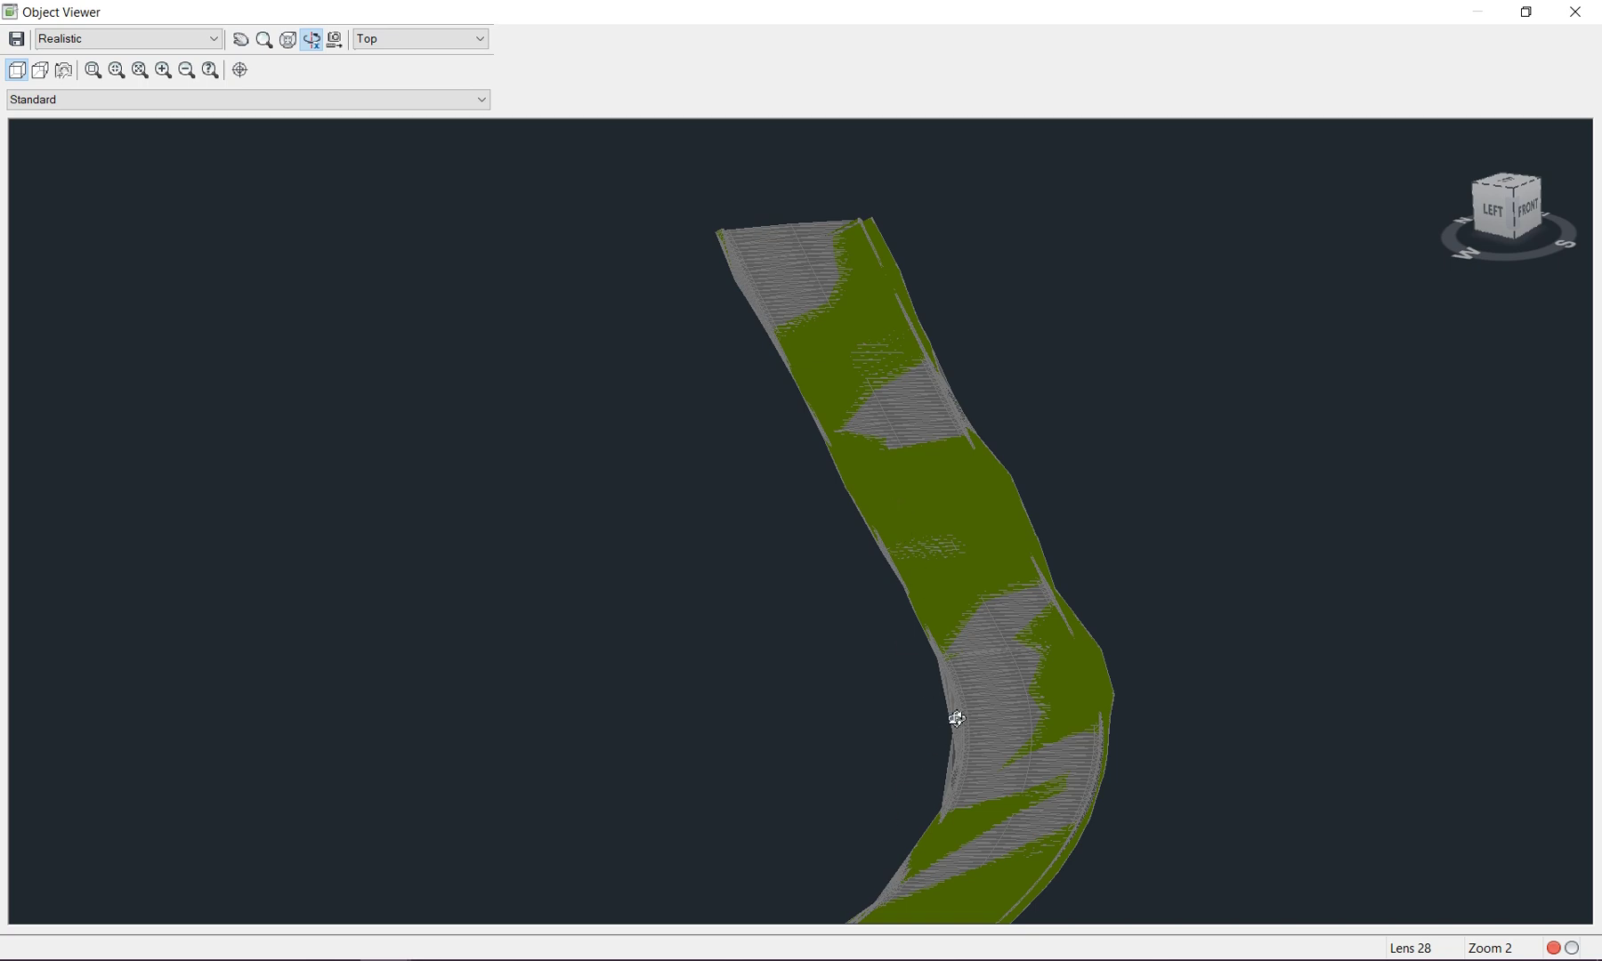
left_click_drag(958, 718, 1023, 450)
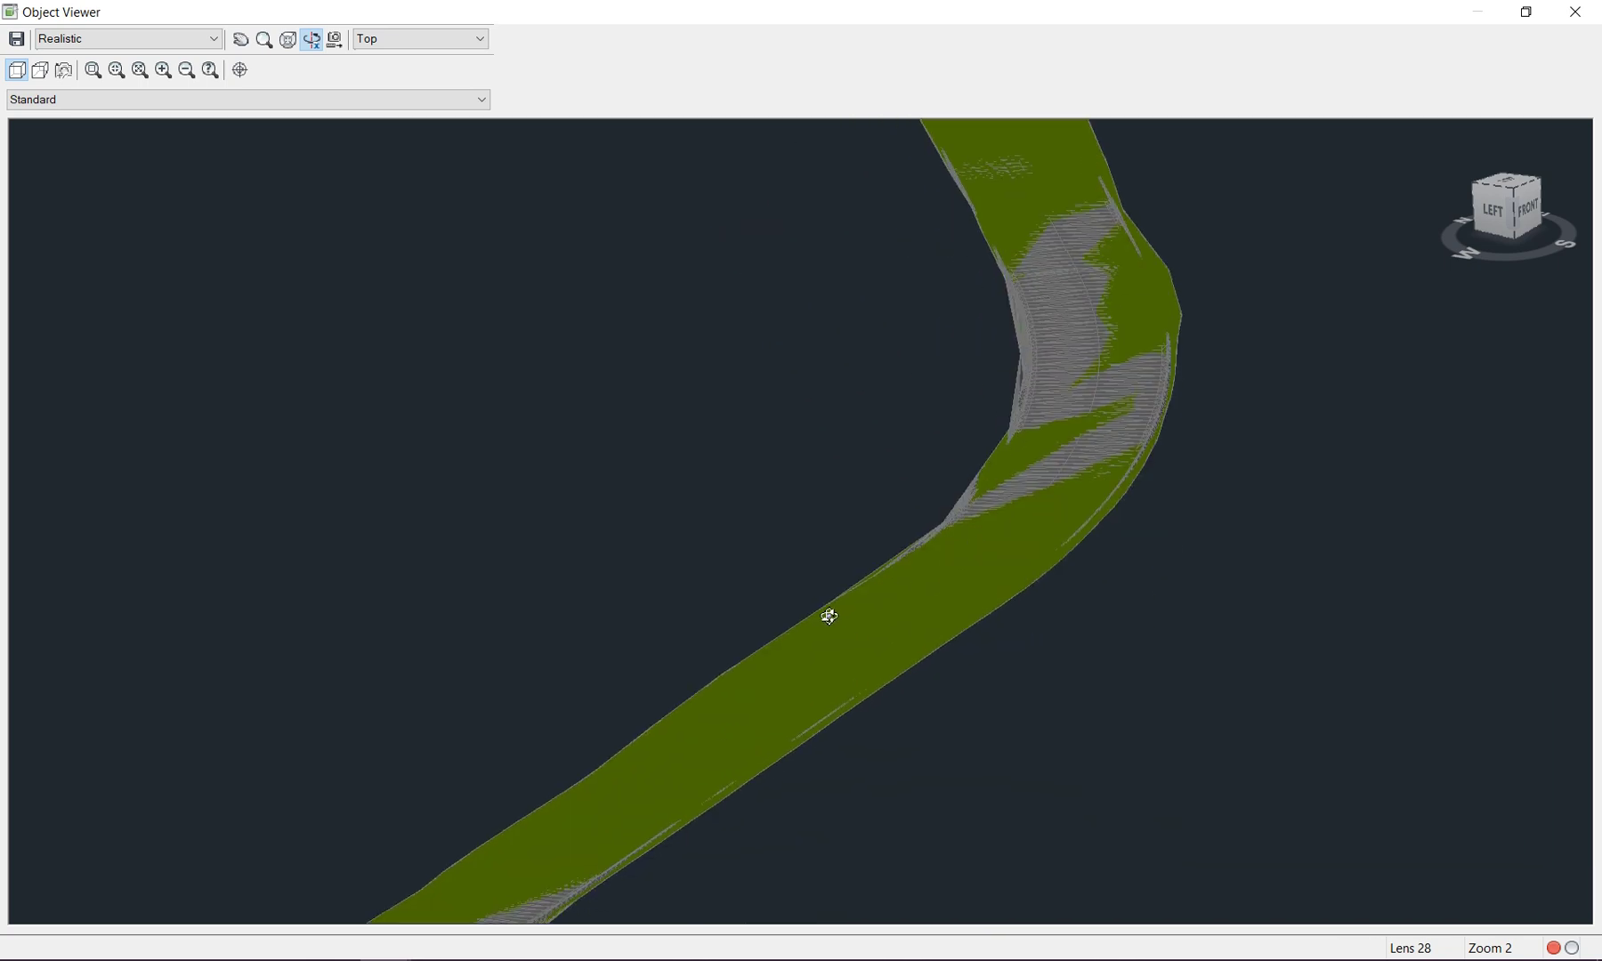
left_click(1575, 12)
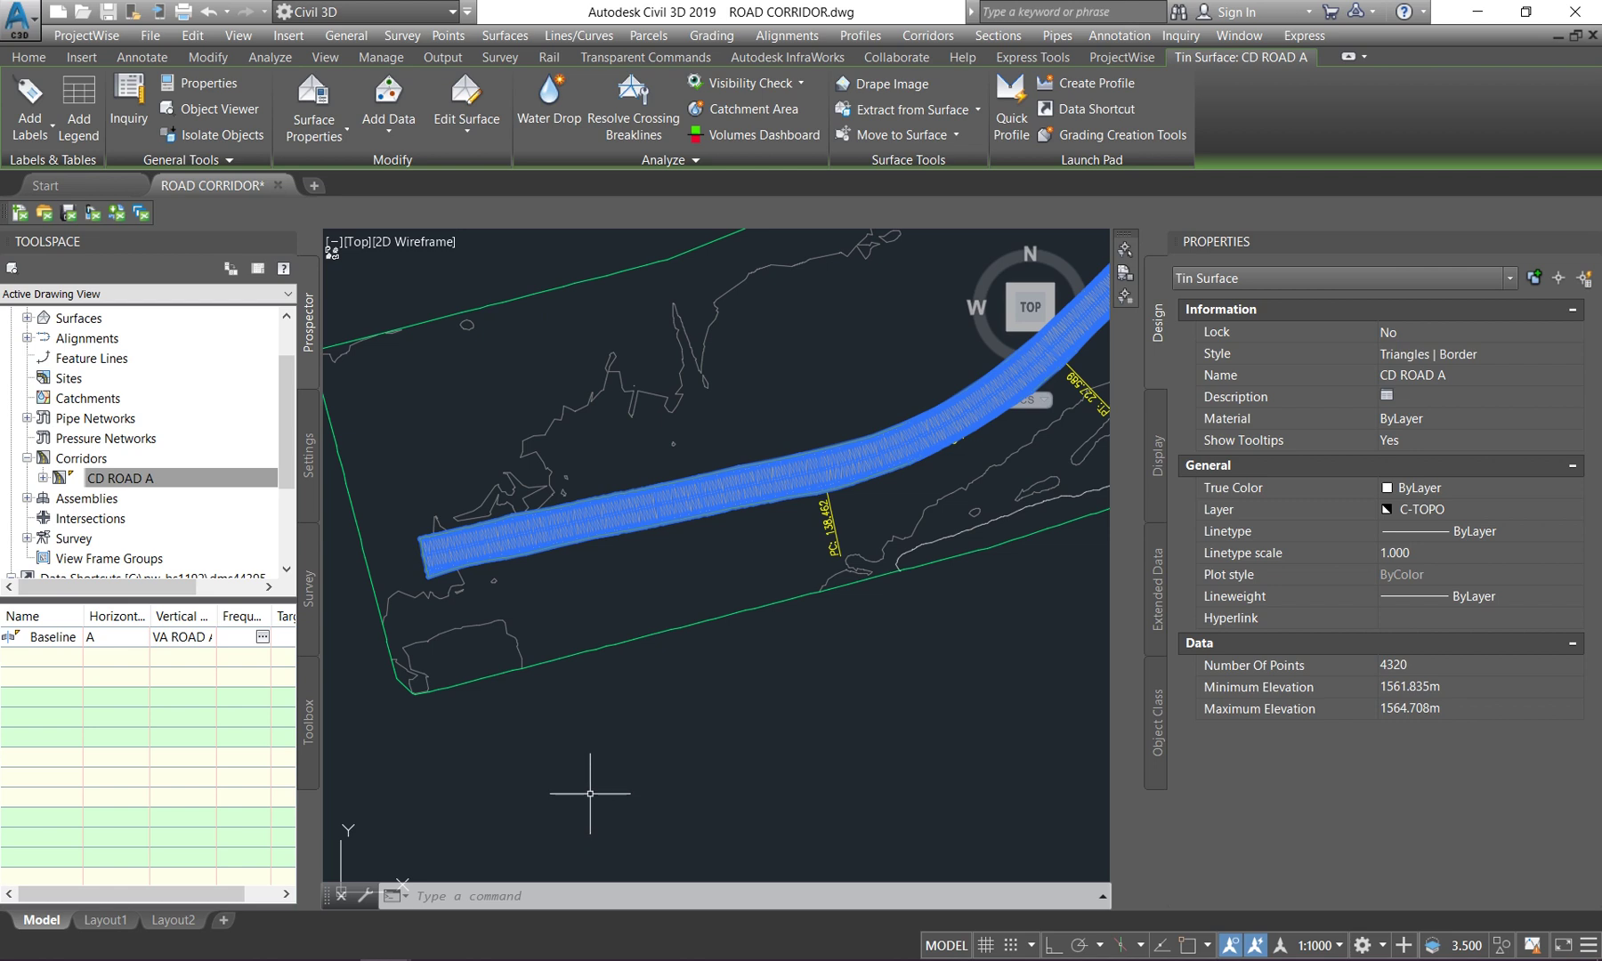
key("Escape")
- Examine in plan the road assembly outside the site boundary and the surface triangulation along the bend up to its PT label
scroll(812, 625, "down", 3)
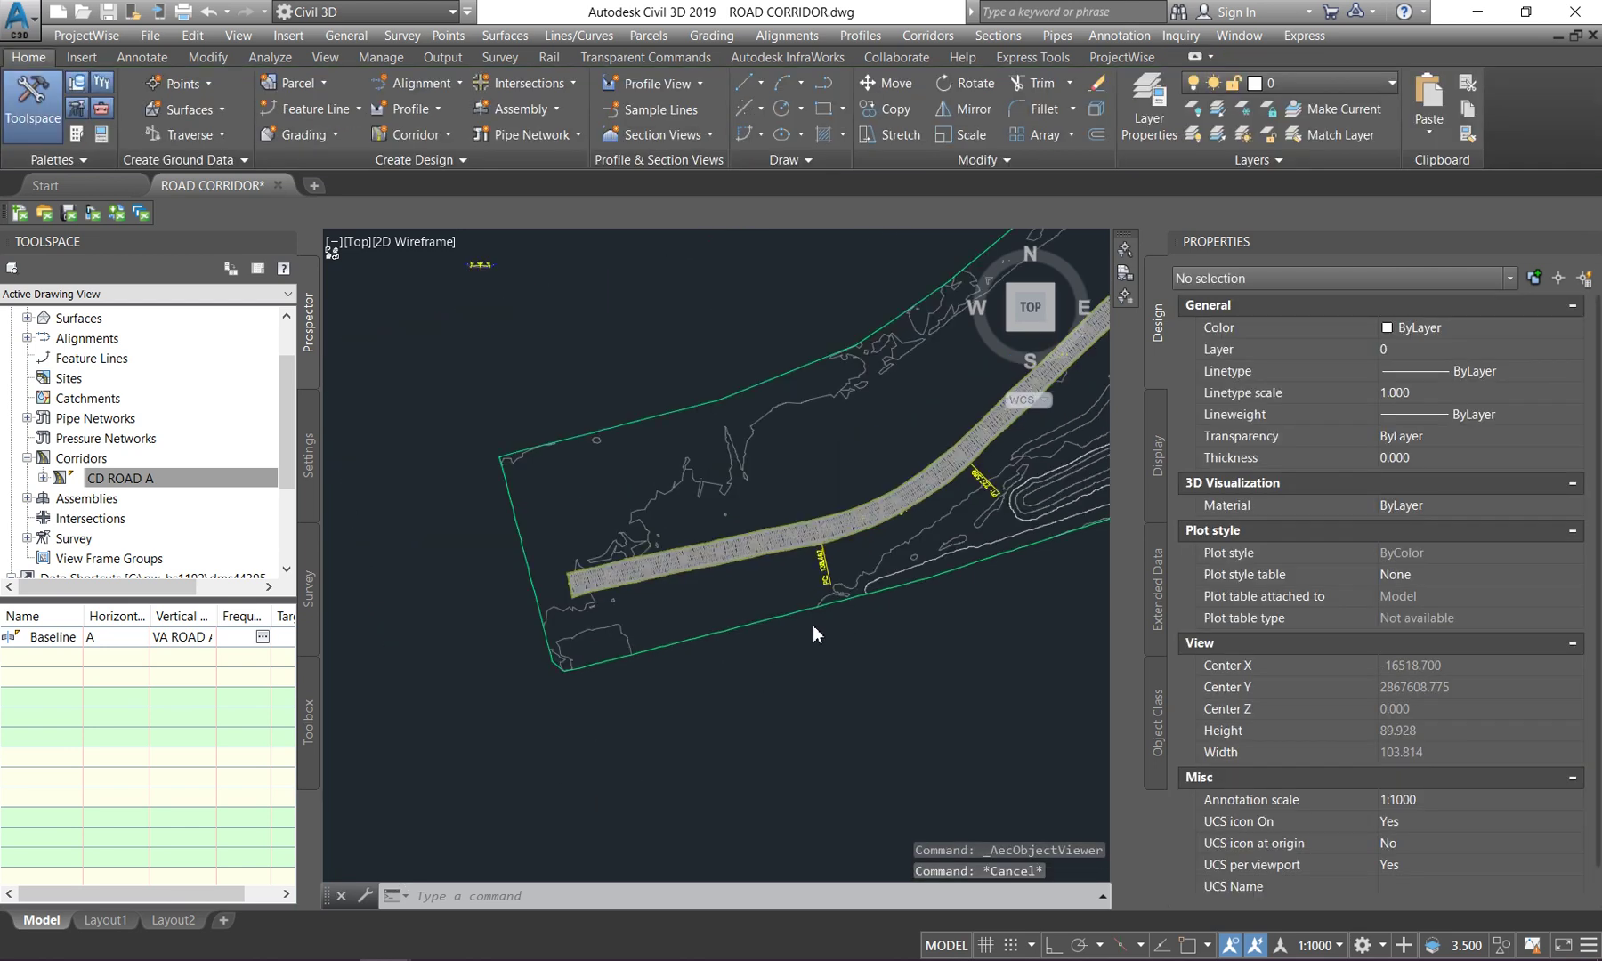
scroll(594, 414, "up", 5)
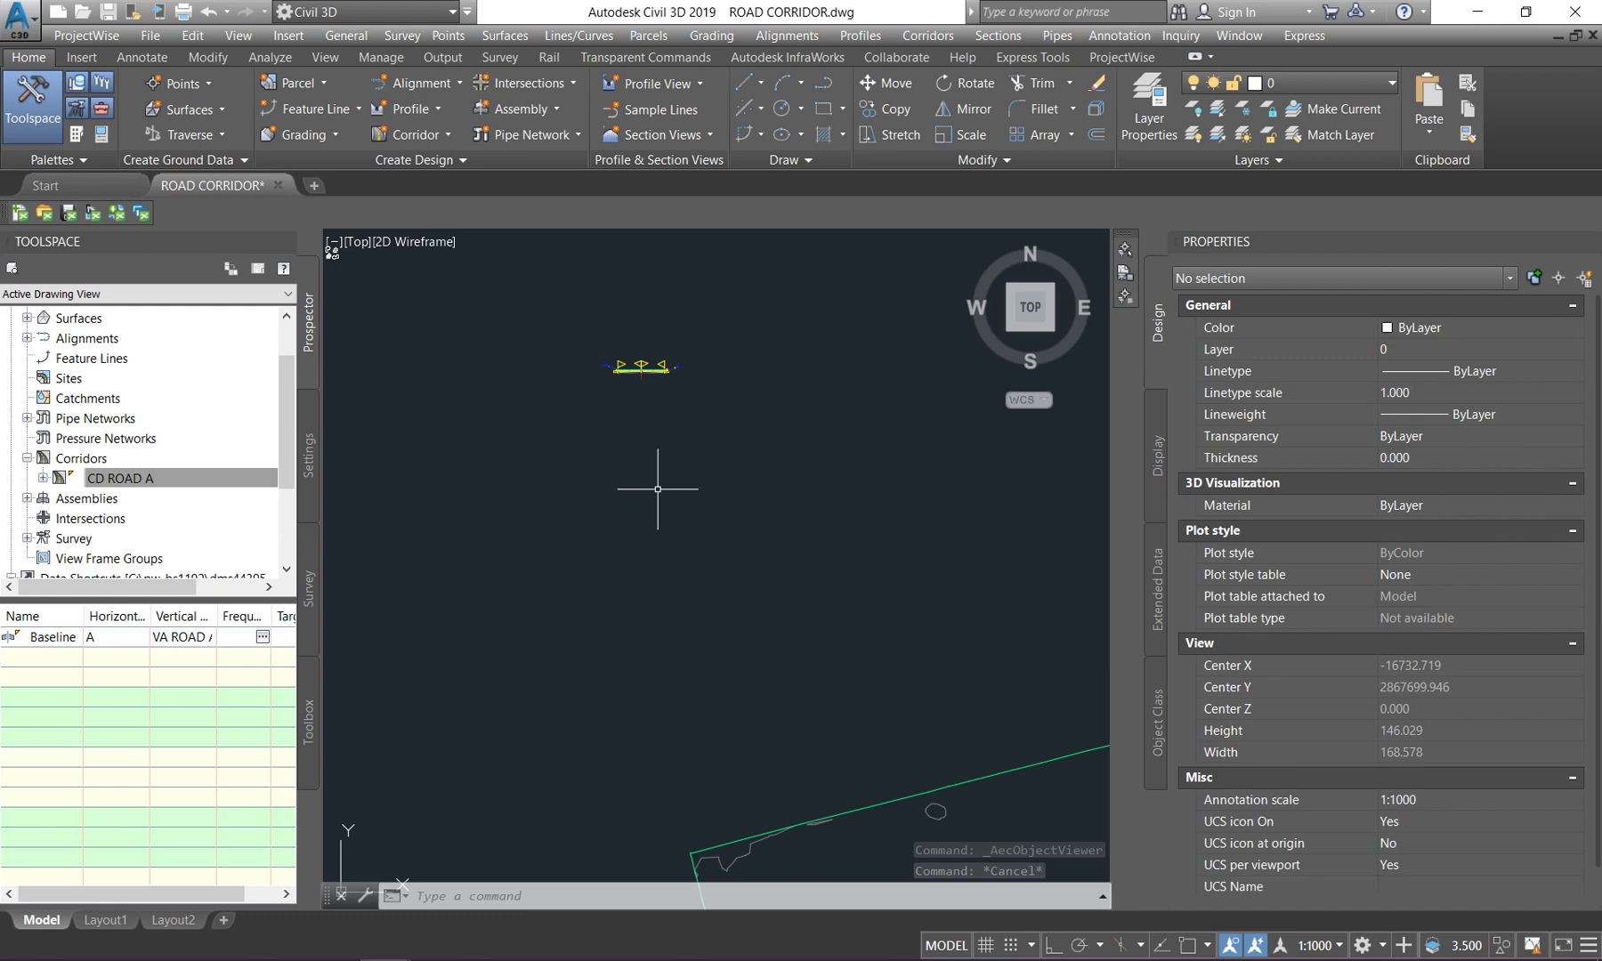
scroll(623, 343, "up", 4)
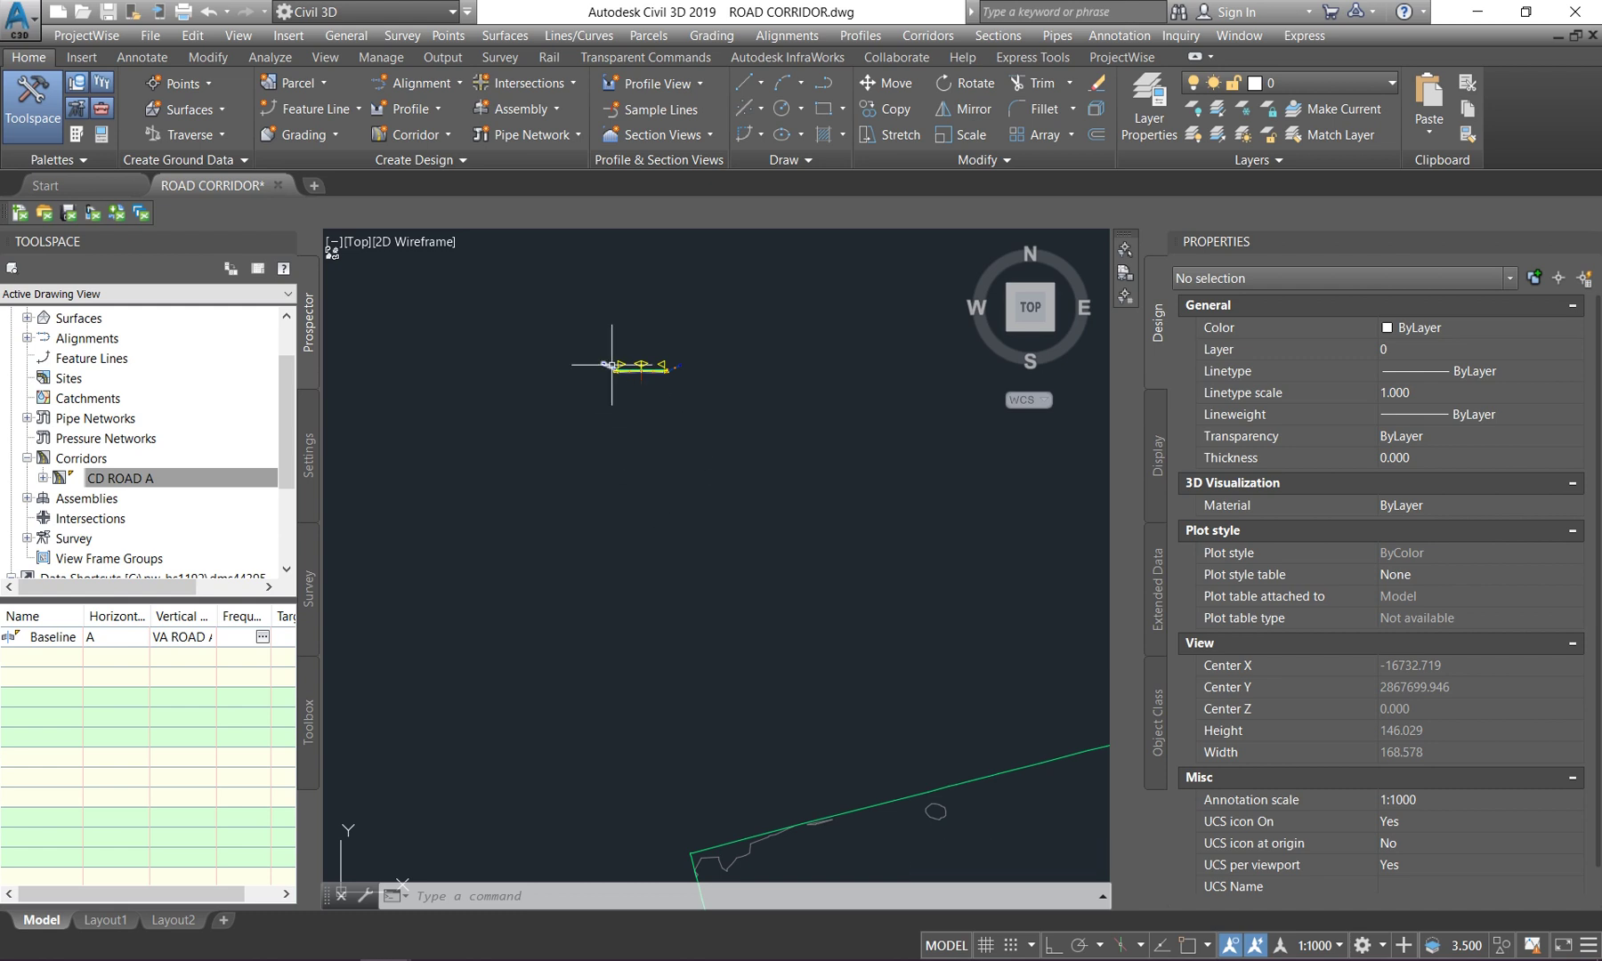
scroll(623, 397, "down", 10)
scroll(654, 641, "up", 6)
scroll(654, 641, "down", 6)
scroll(676, 536, "up", 6)
scroll(739, 503, "up", 2)
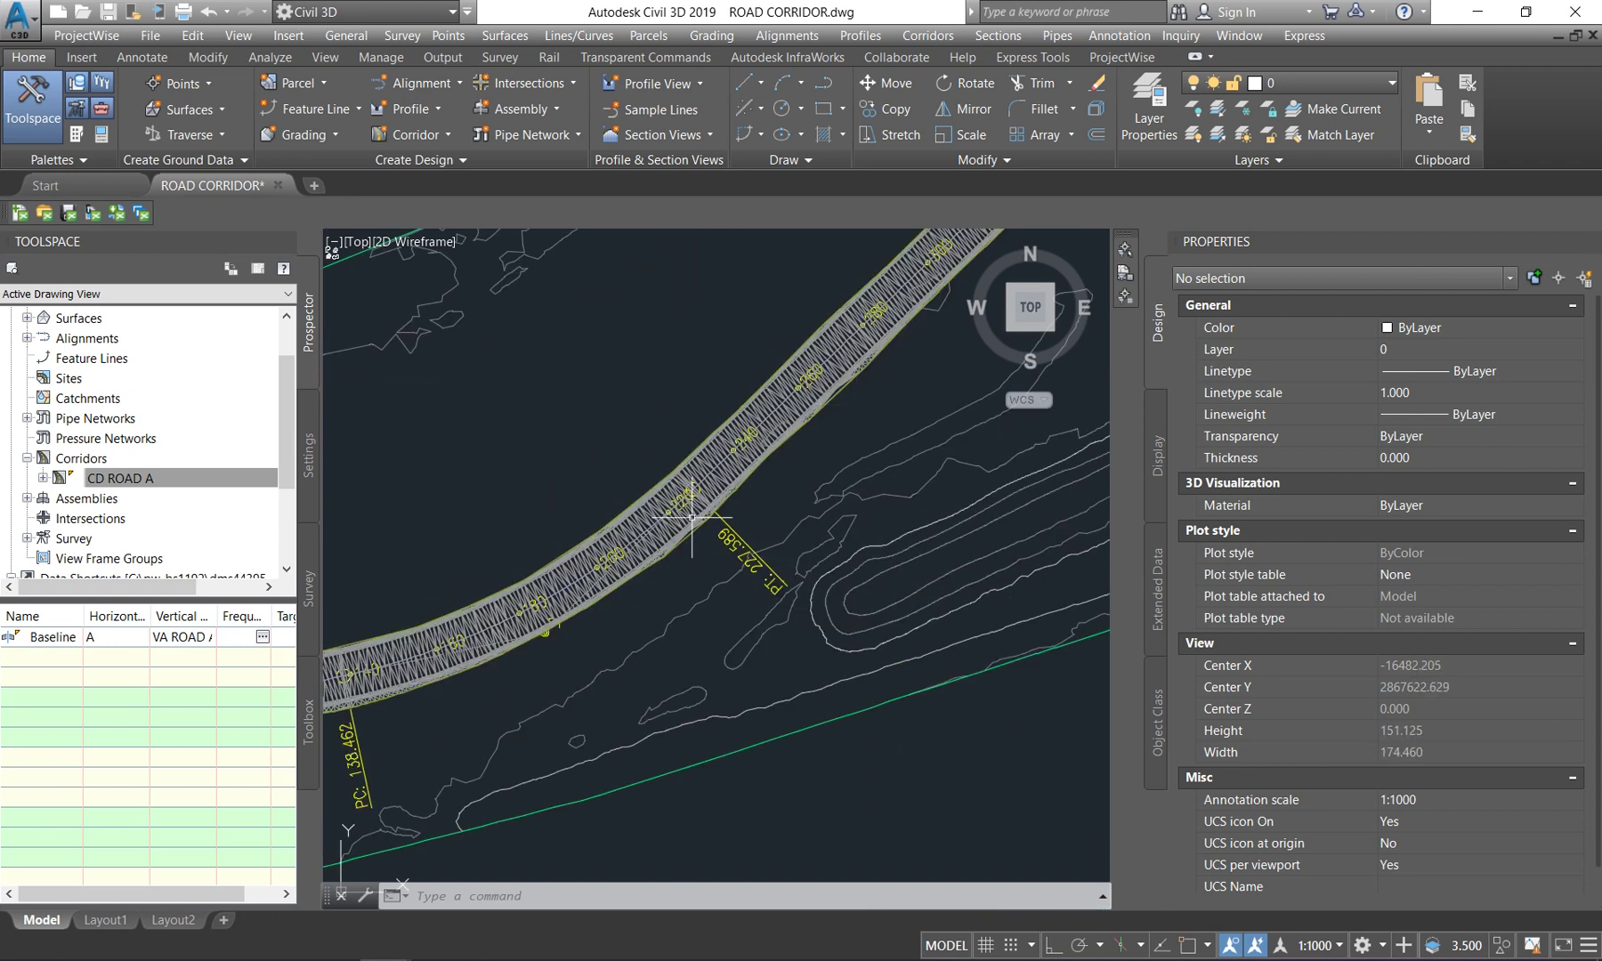